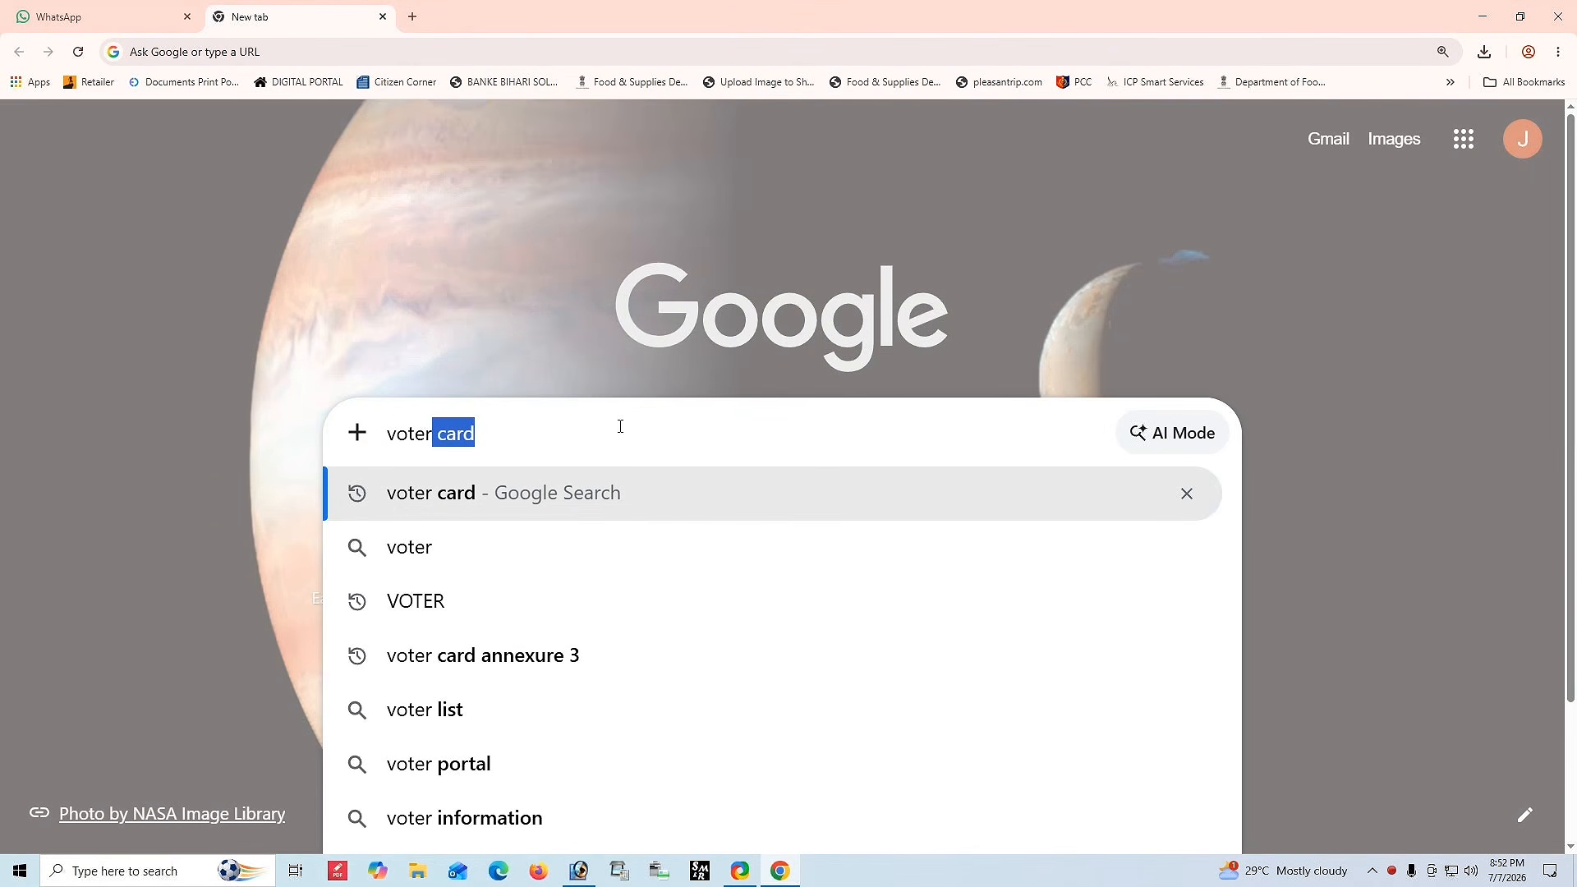
Search Google for voter card and open the Citizen Service Portal - Election Commission result.
left_click(572, 491)
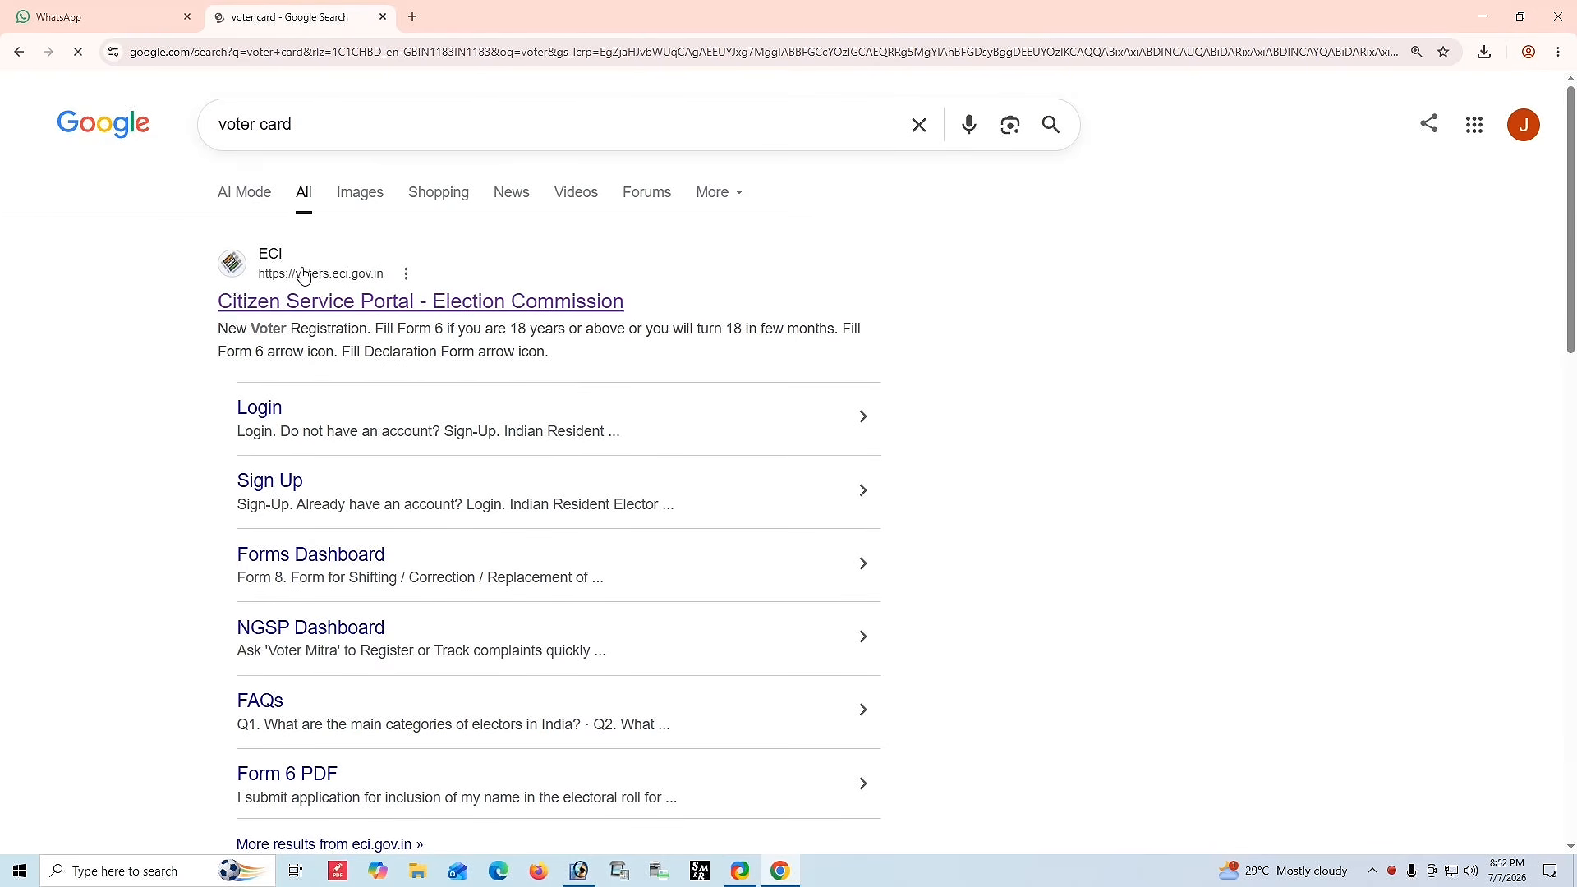
left_click(389, 308)
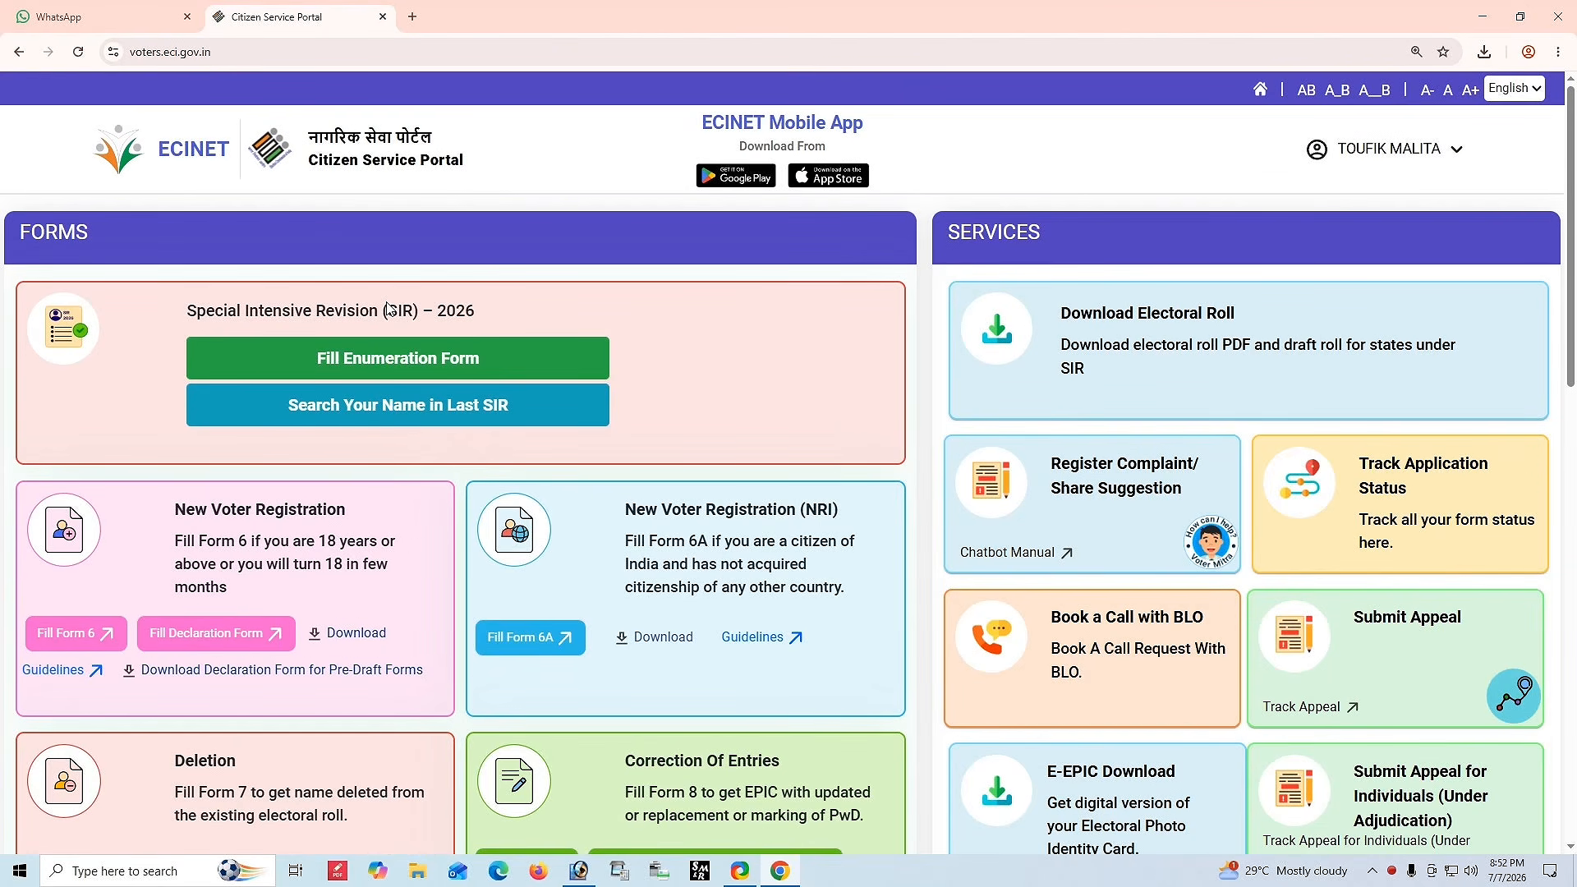
Log out of the currently signed-in account on the Citizen Service Portal.
left_click(1396, 150)
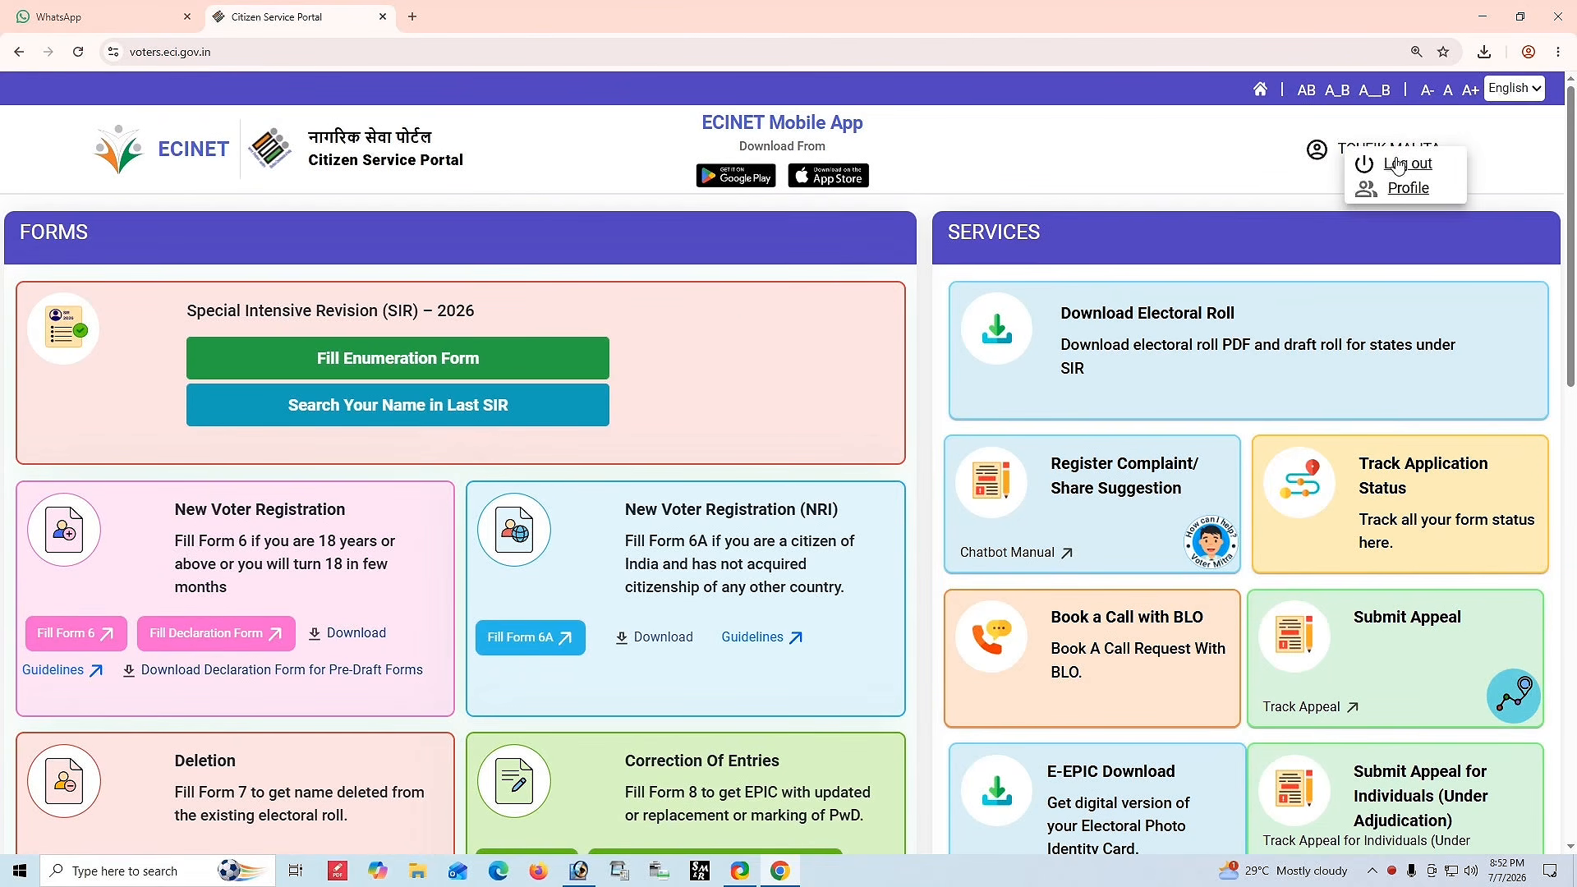
left_click(1399, 164)
left_click(900, 499)
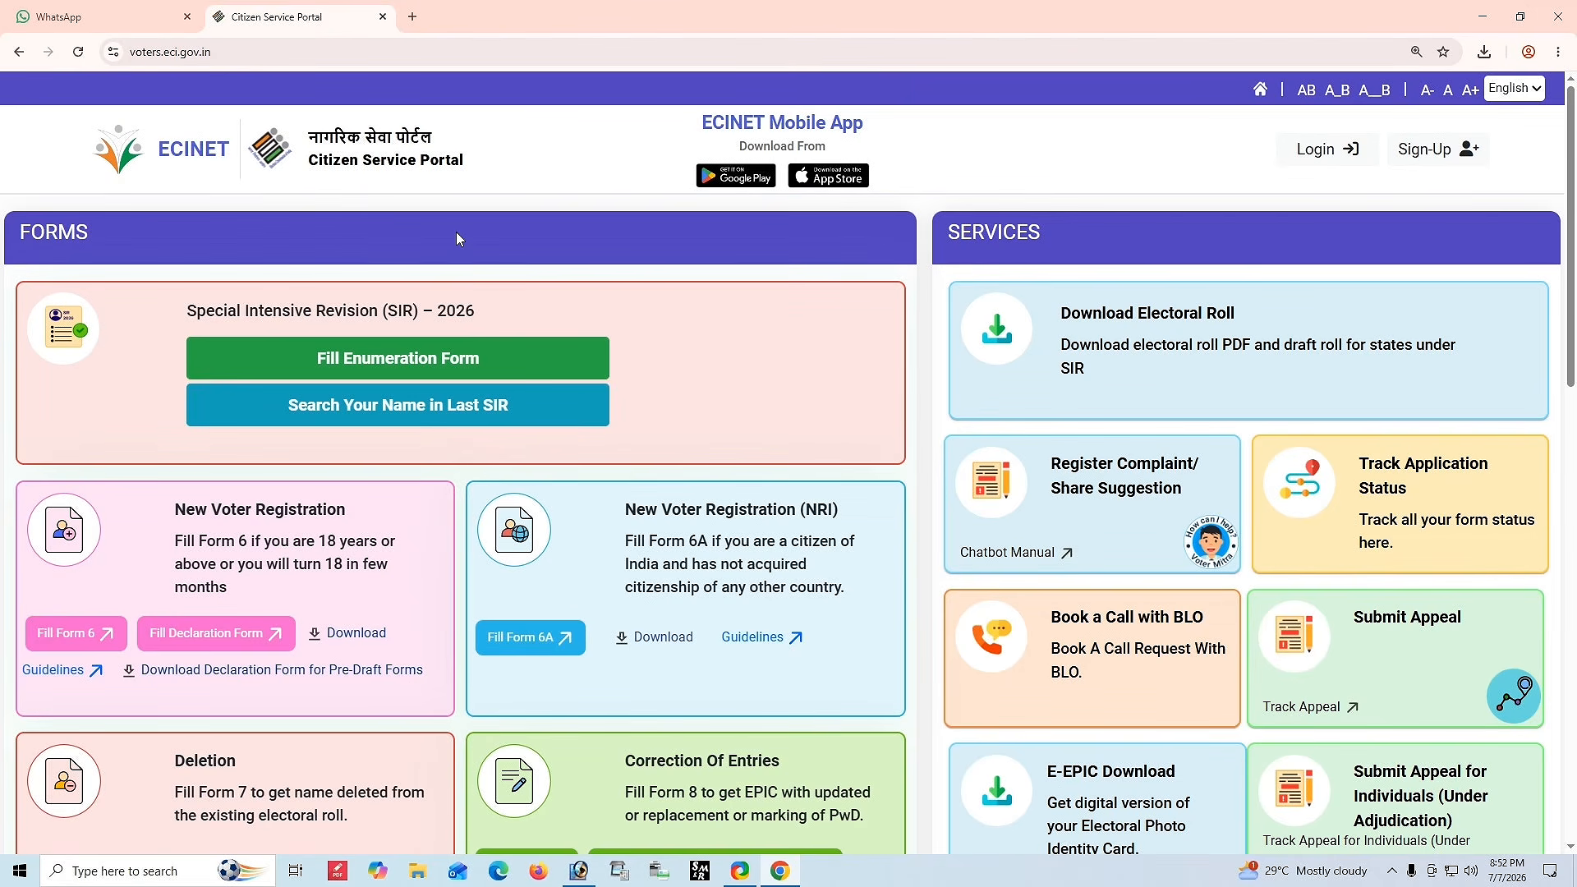
left_click(1426, 156)
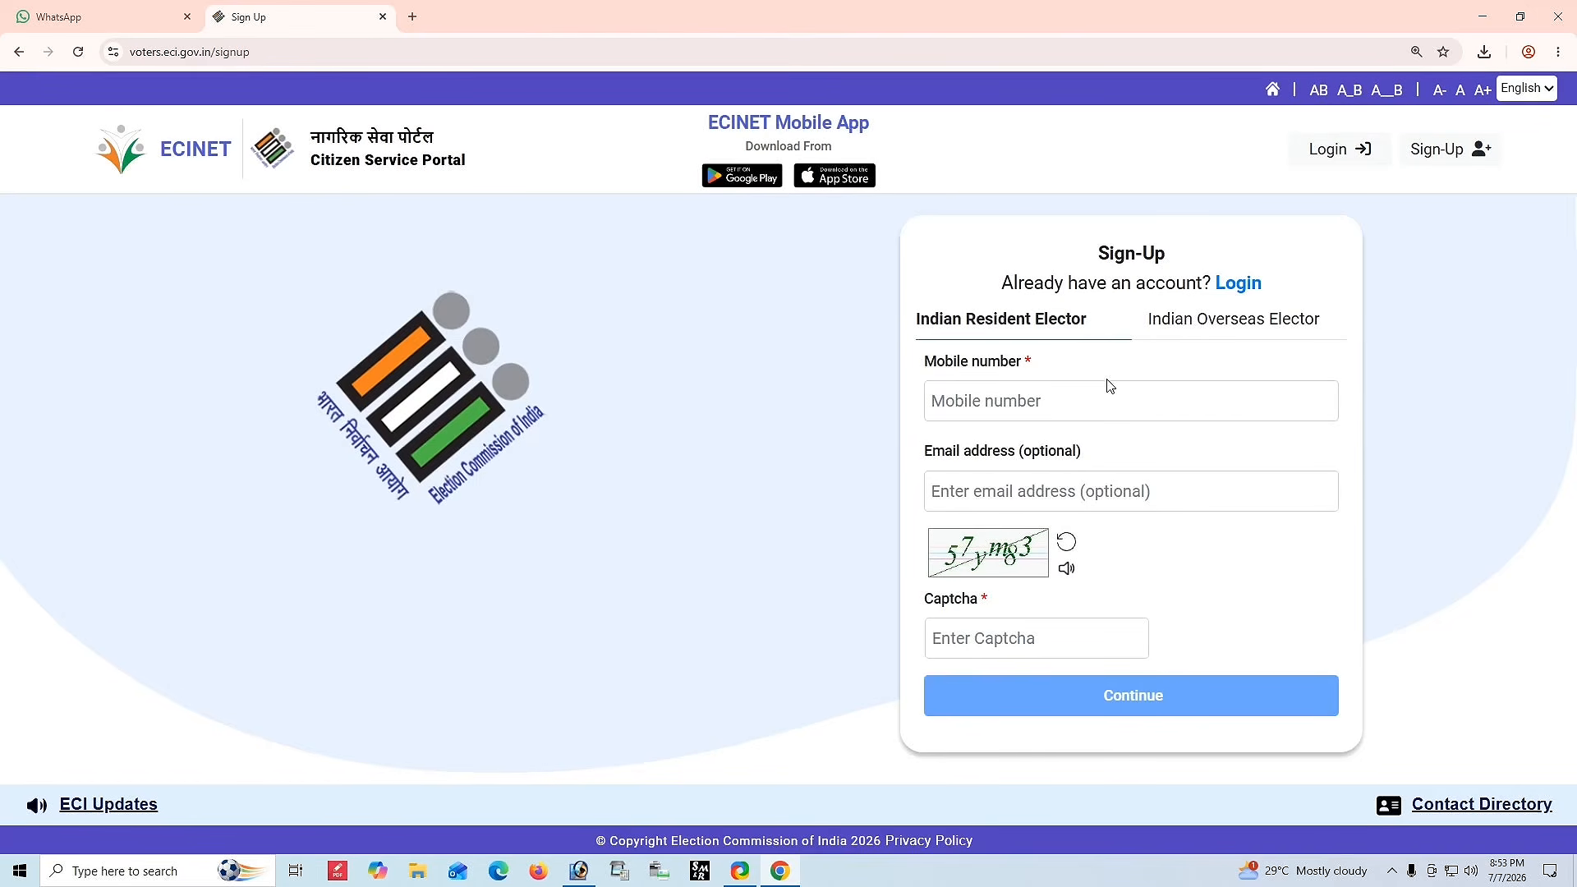
left_click(1002, 397)
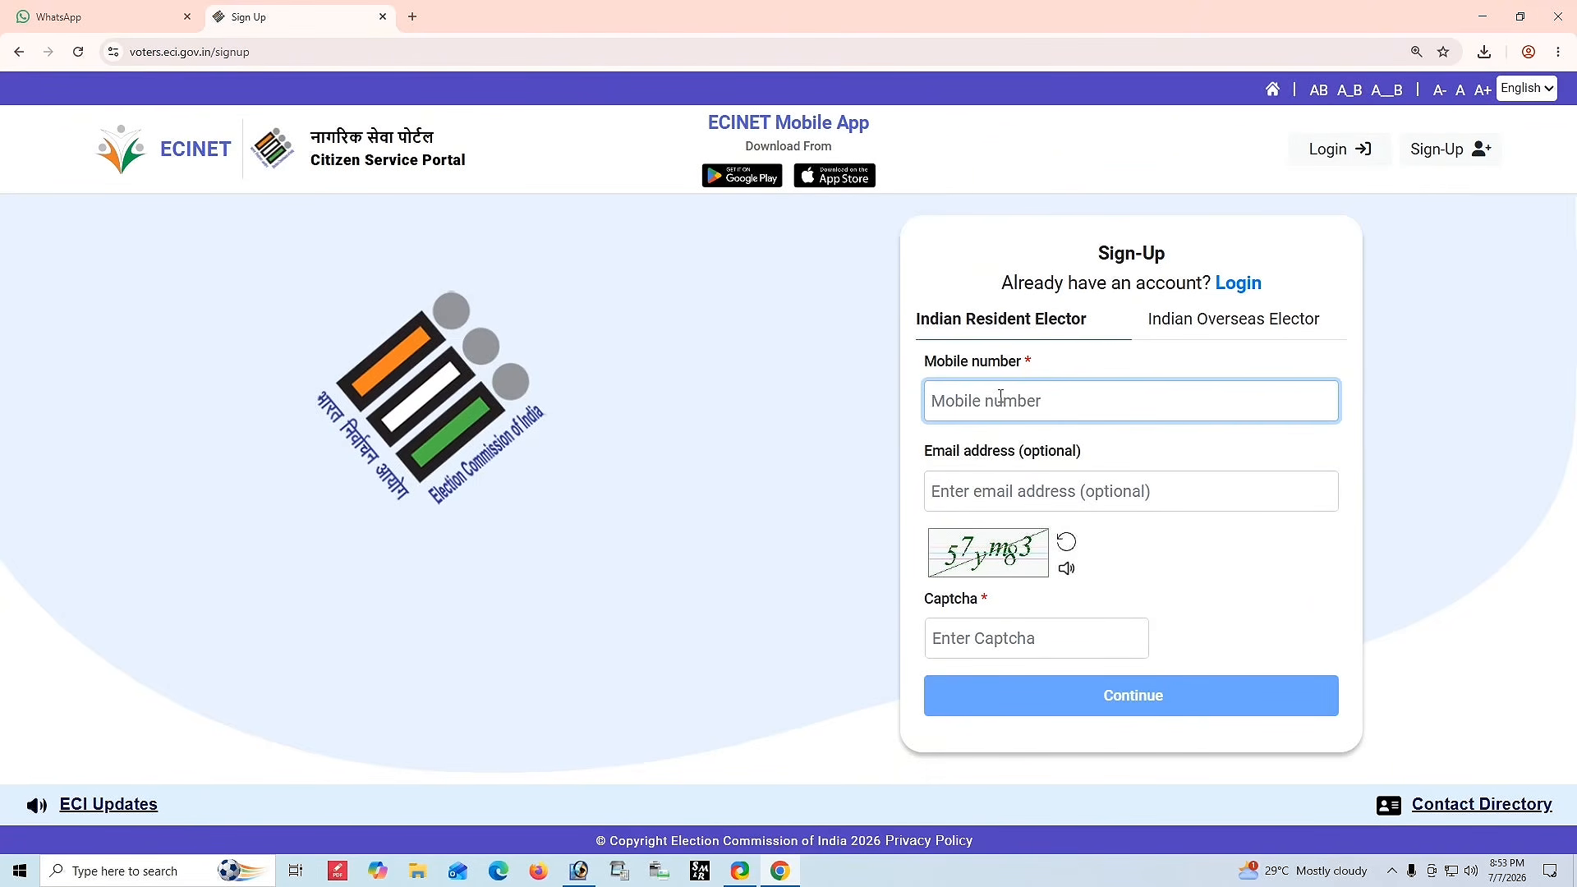
left_click(996, 632)
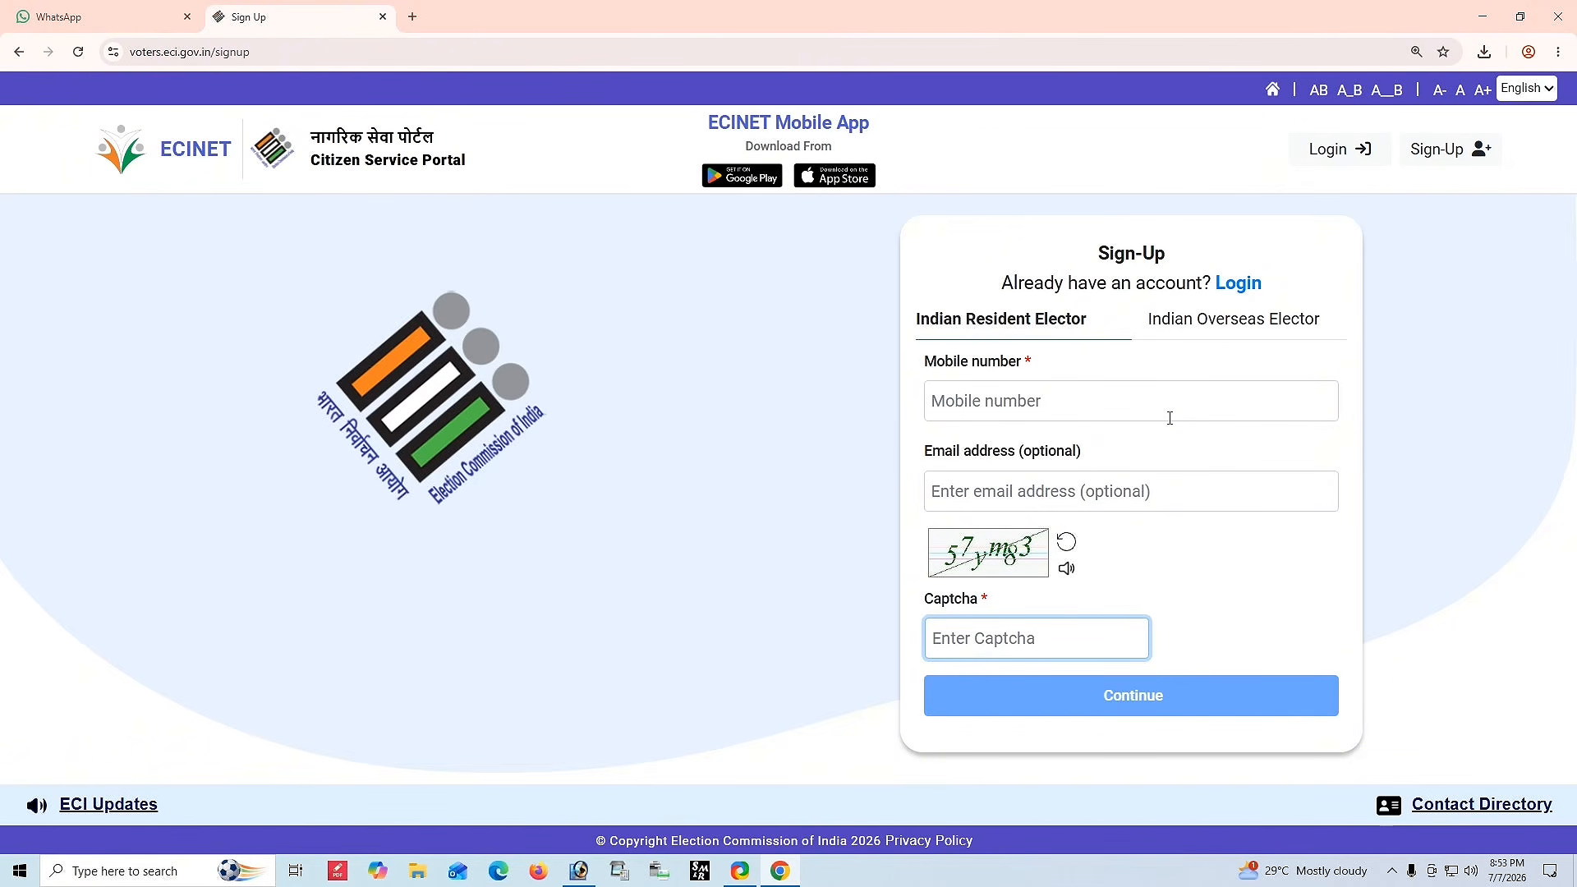
Open the Login page for Indian Resident Elector and enter the registered mobile number.
left_click(1238, 283)
left_click(1095, 382)
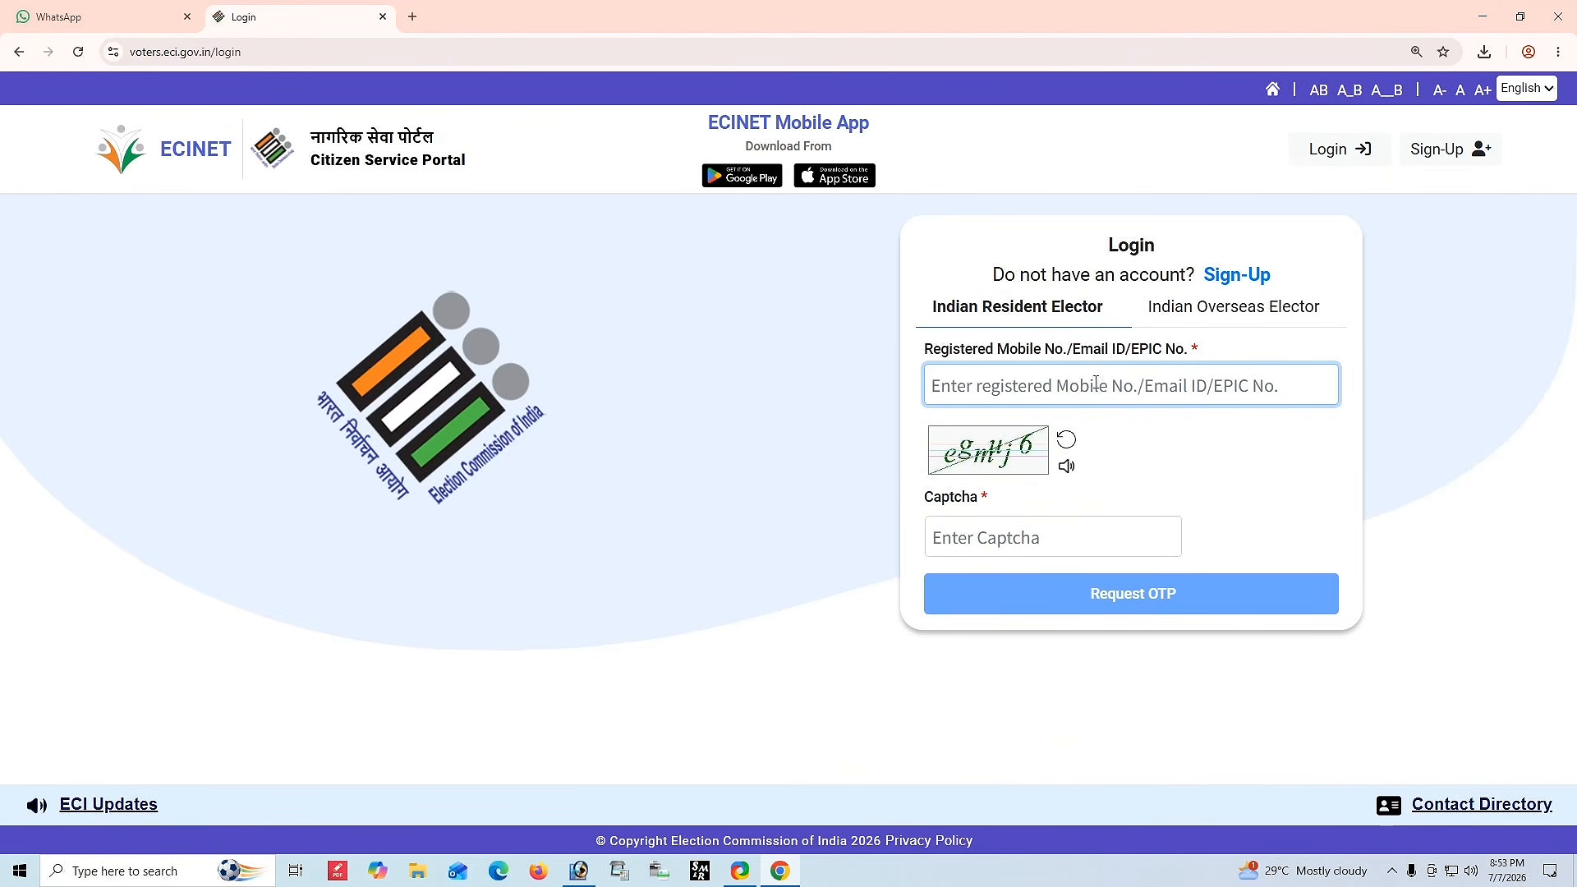
key("ctrl+plus")
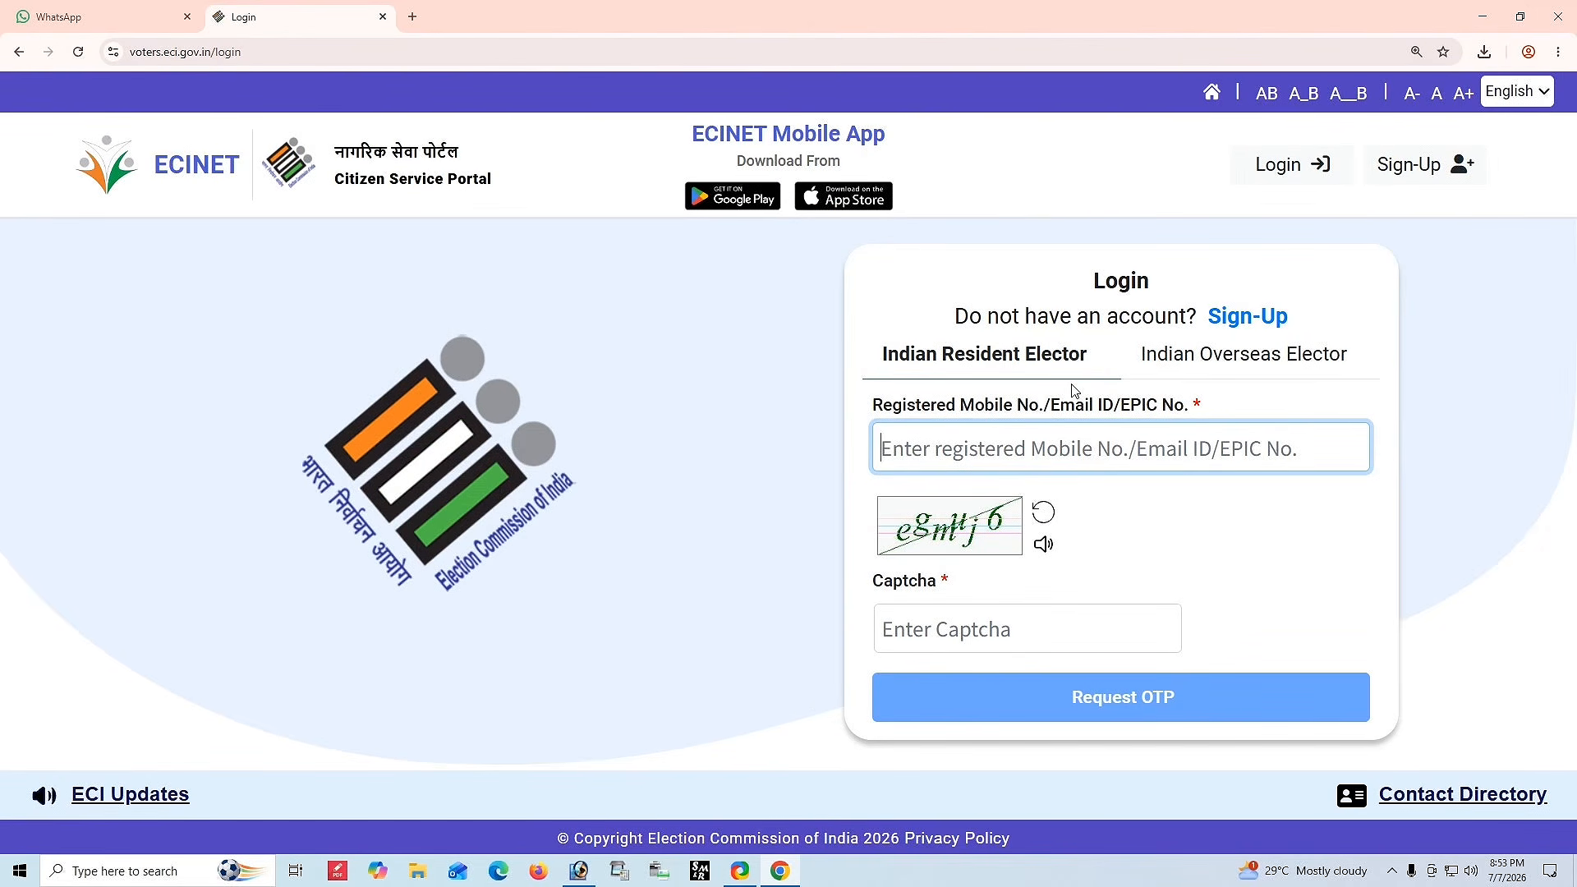
key("ctrl+minus")
type("7")
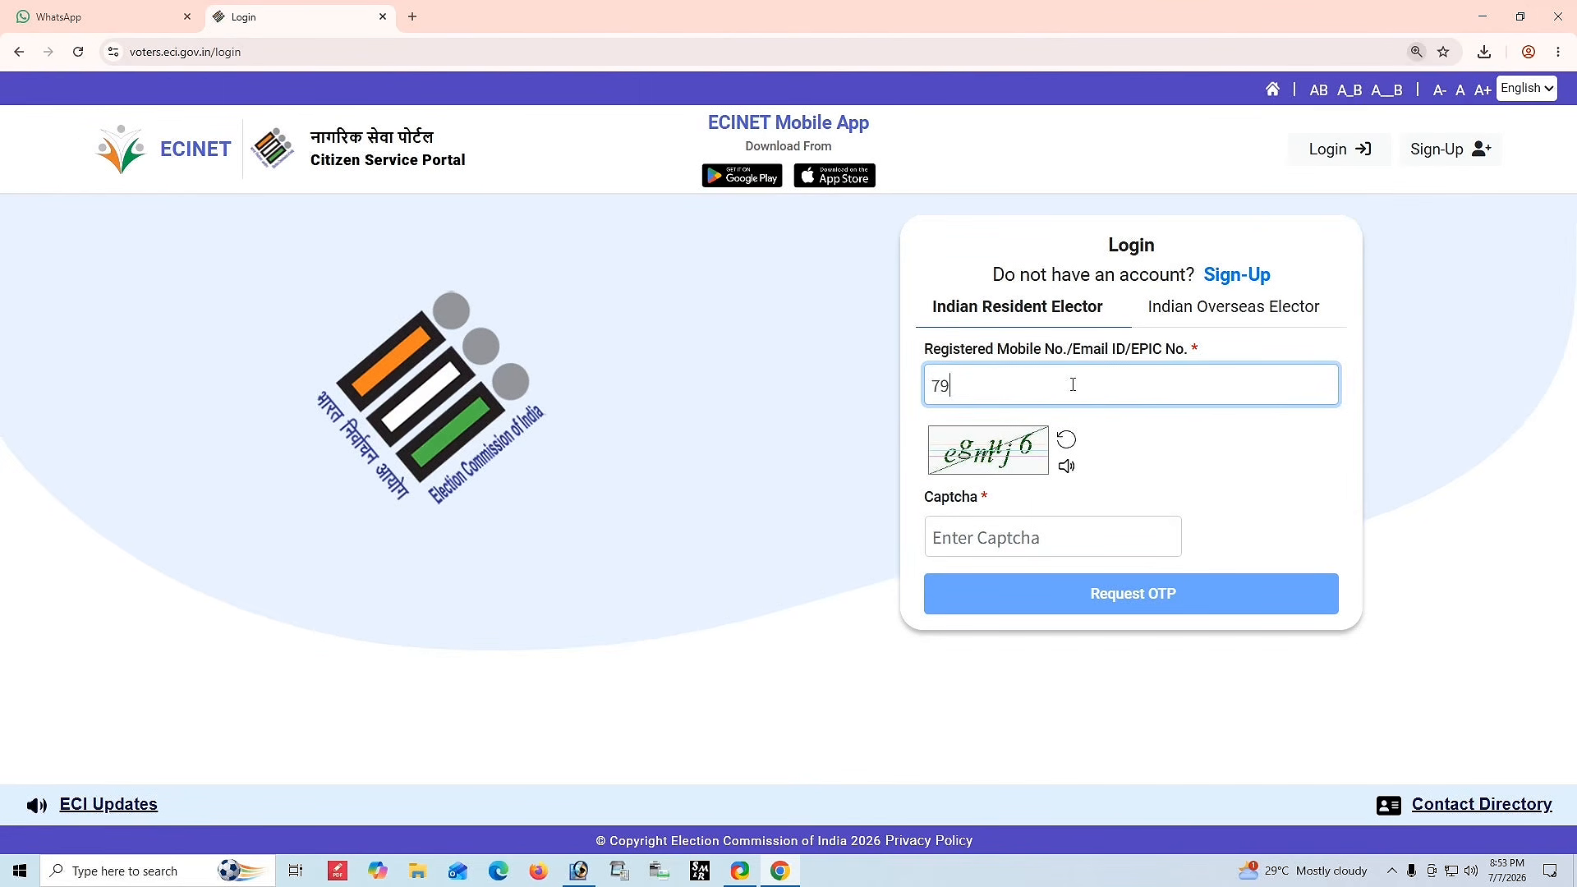
Enter the displayed captcha and request an OTP.
left_click(1224, 438)
left_click(981, 534)
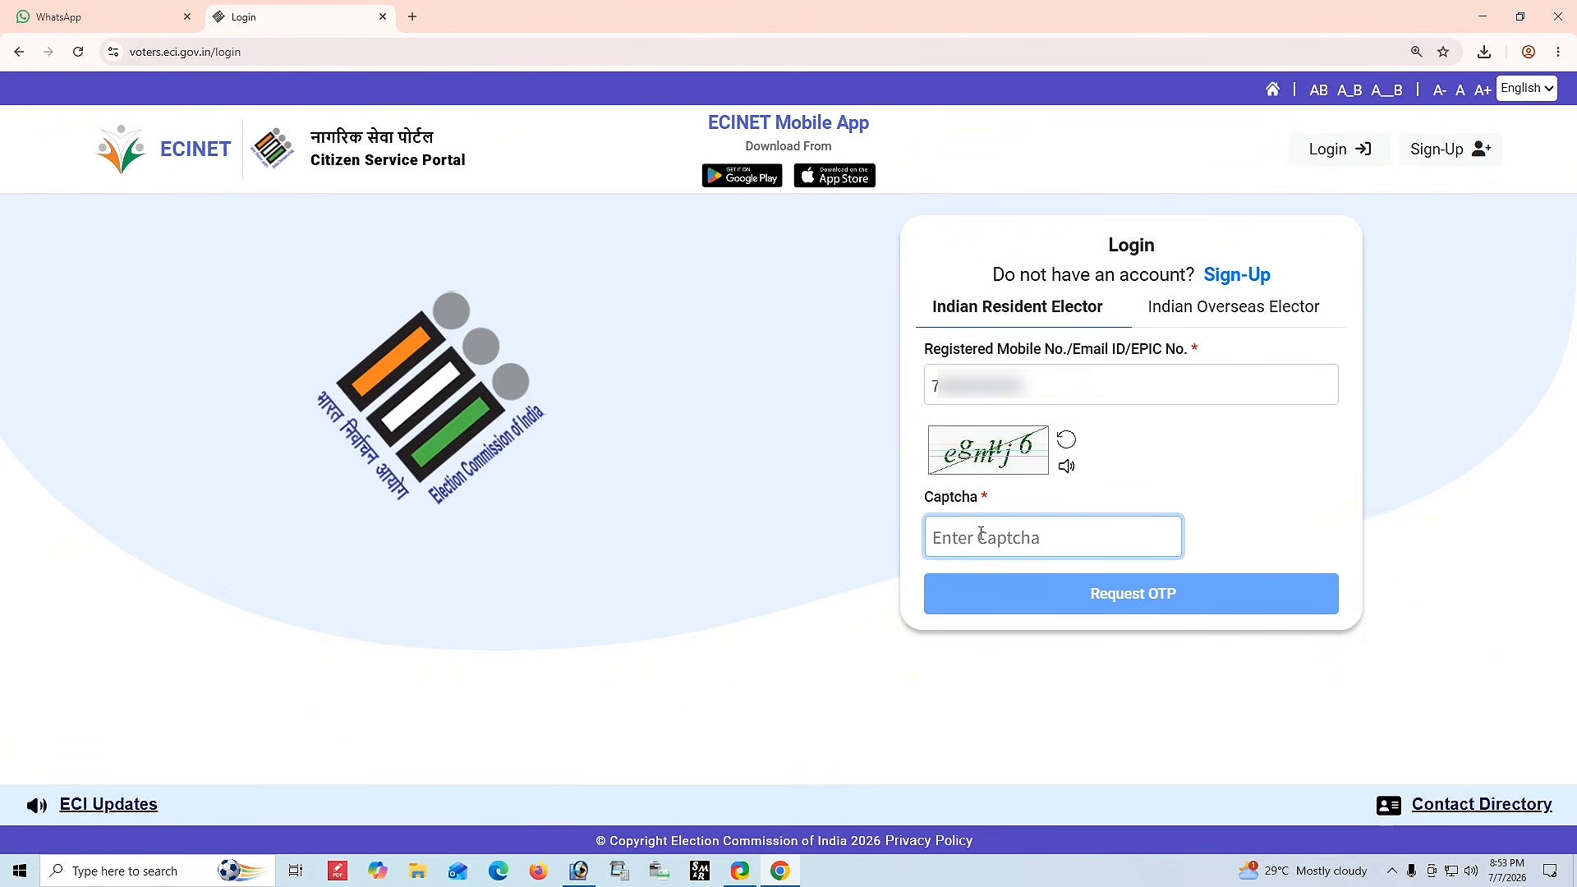
type("egmuj6")
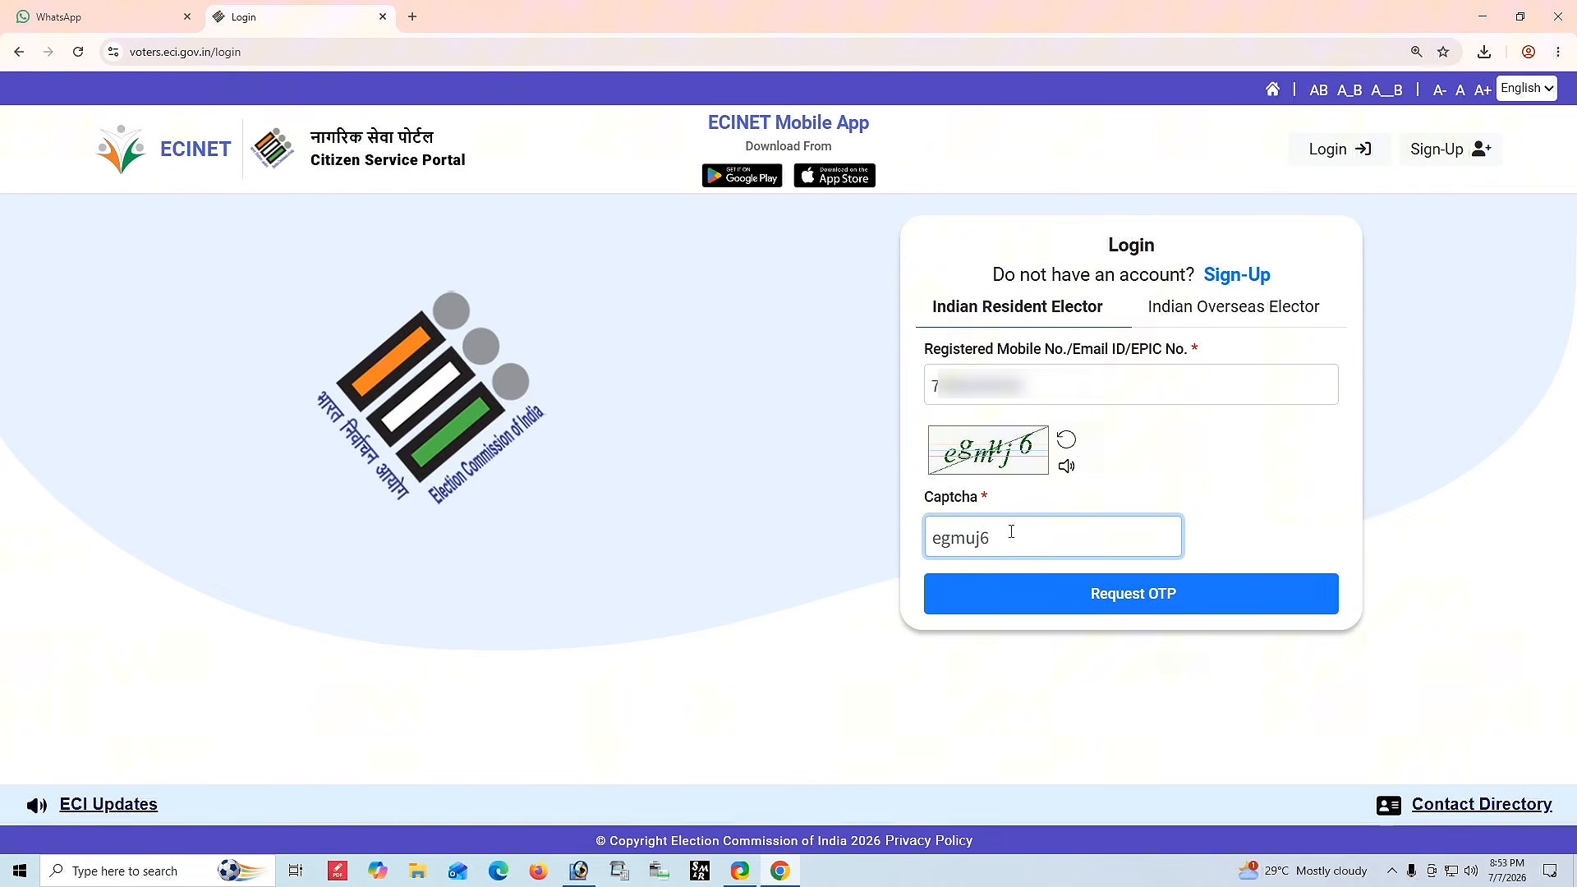
left_click(1081, 594)
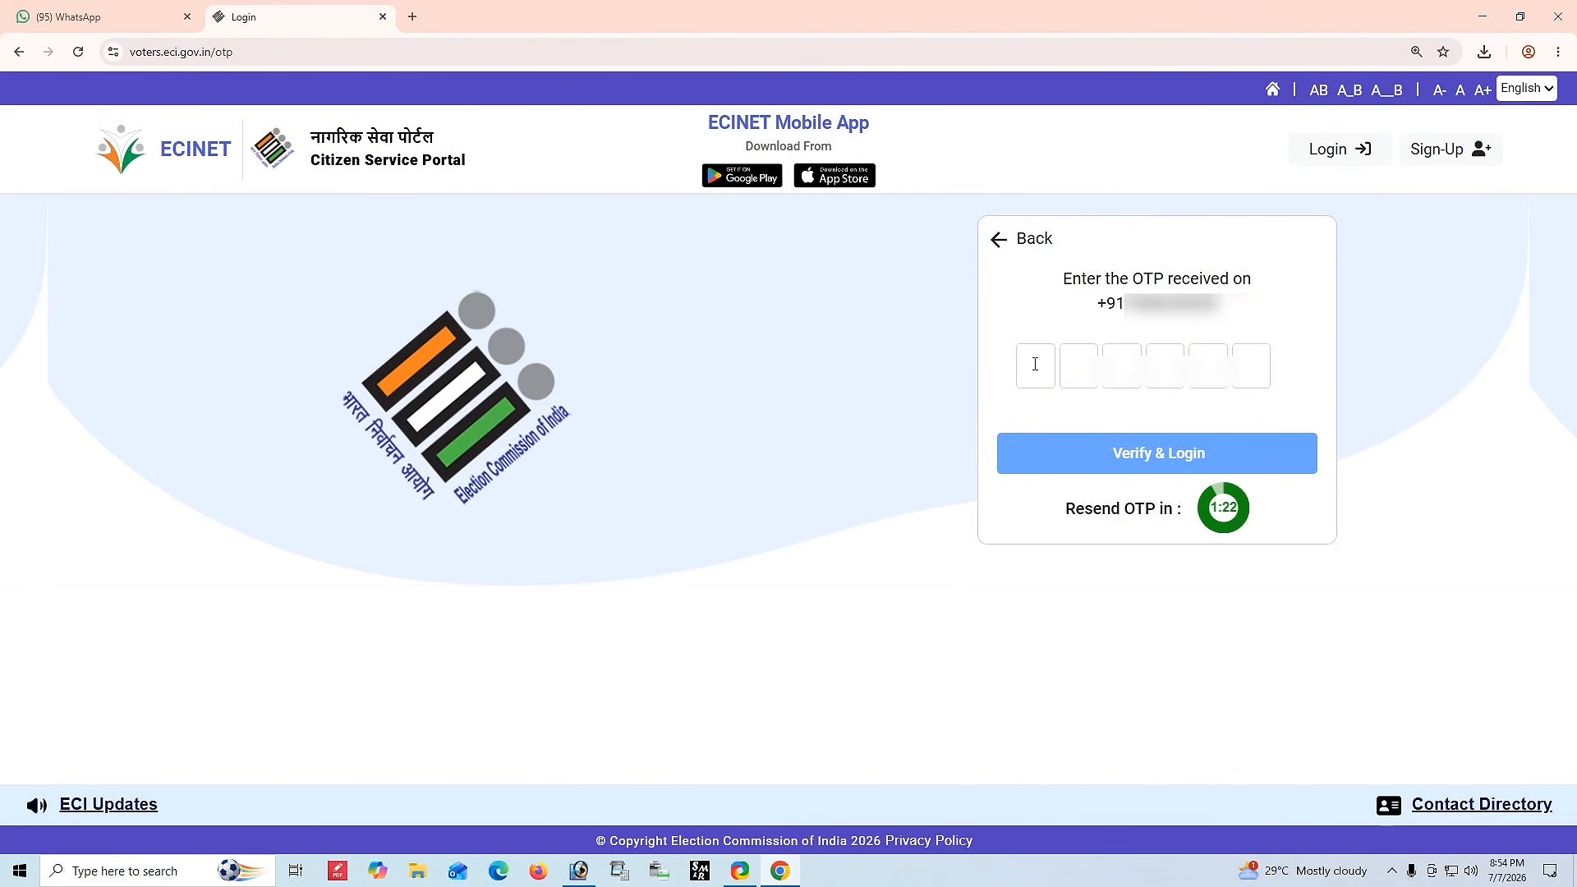
Paste the received OTP and verify to log in.
key("ctrl+v")
left_click(1138, 458)
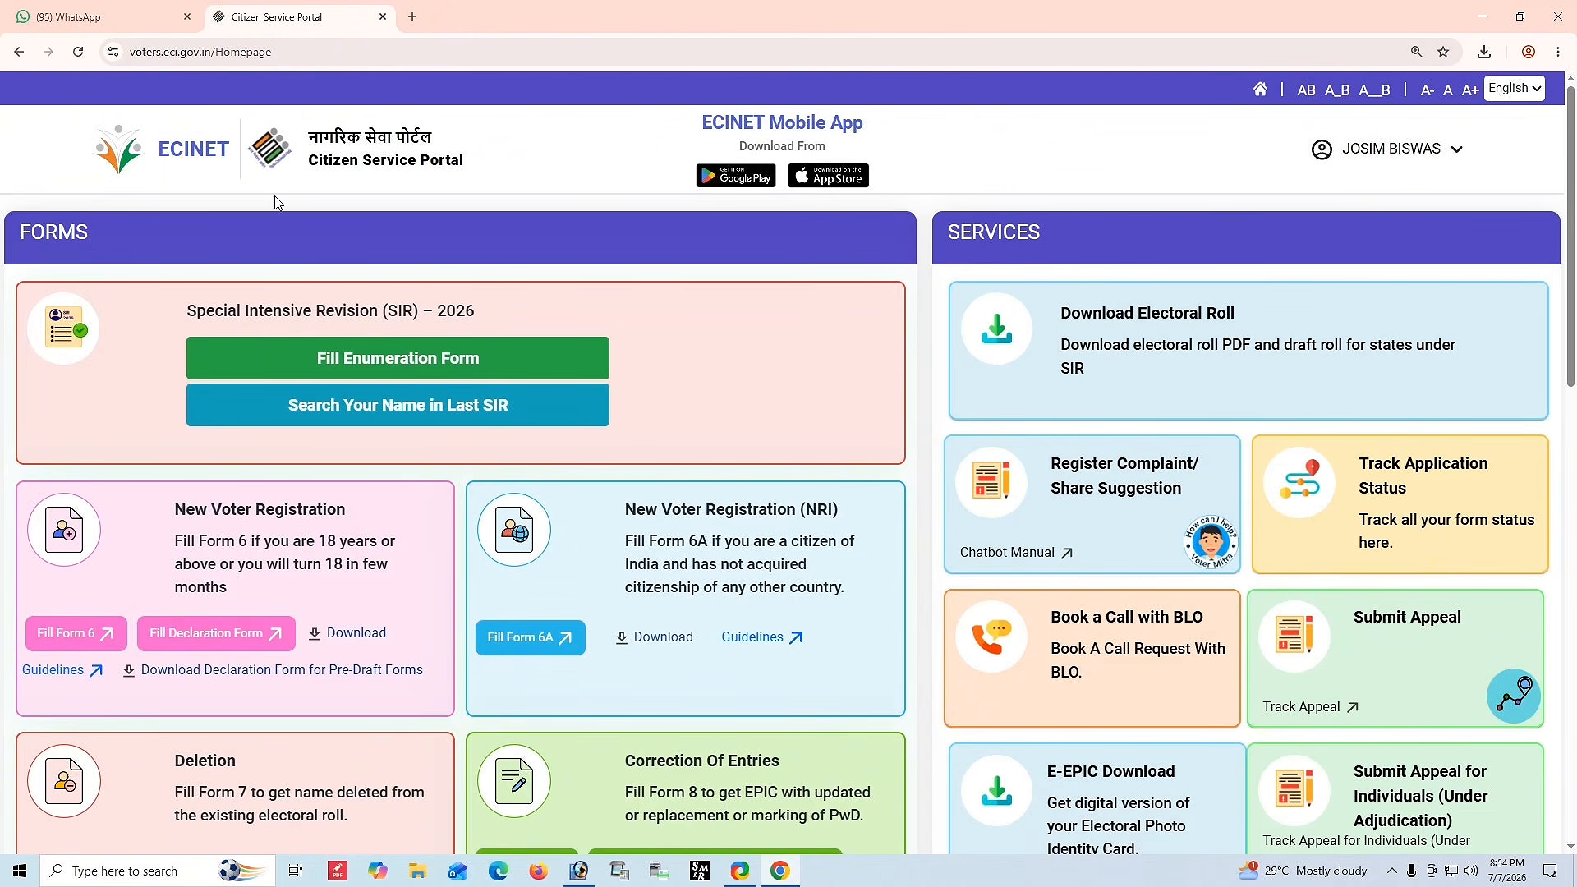
Examine the New Voter Registration card describing Form 6 on the homepage.
left_click(1380, 152)
scroll(753, 351, "down", 2)
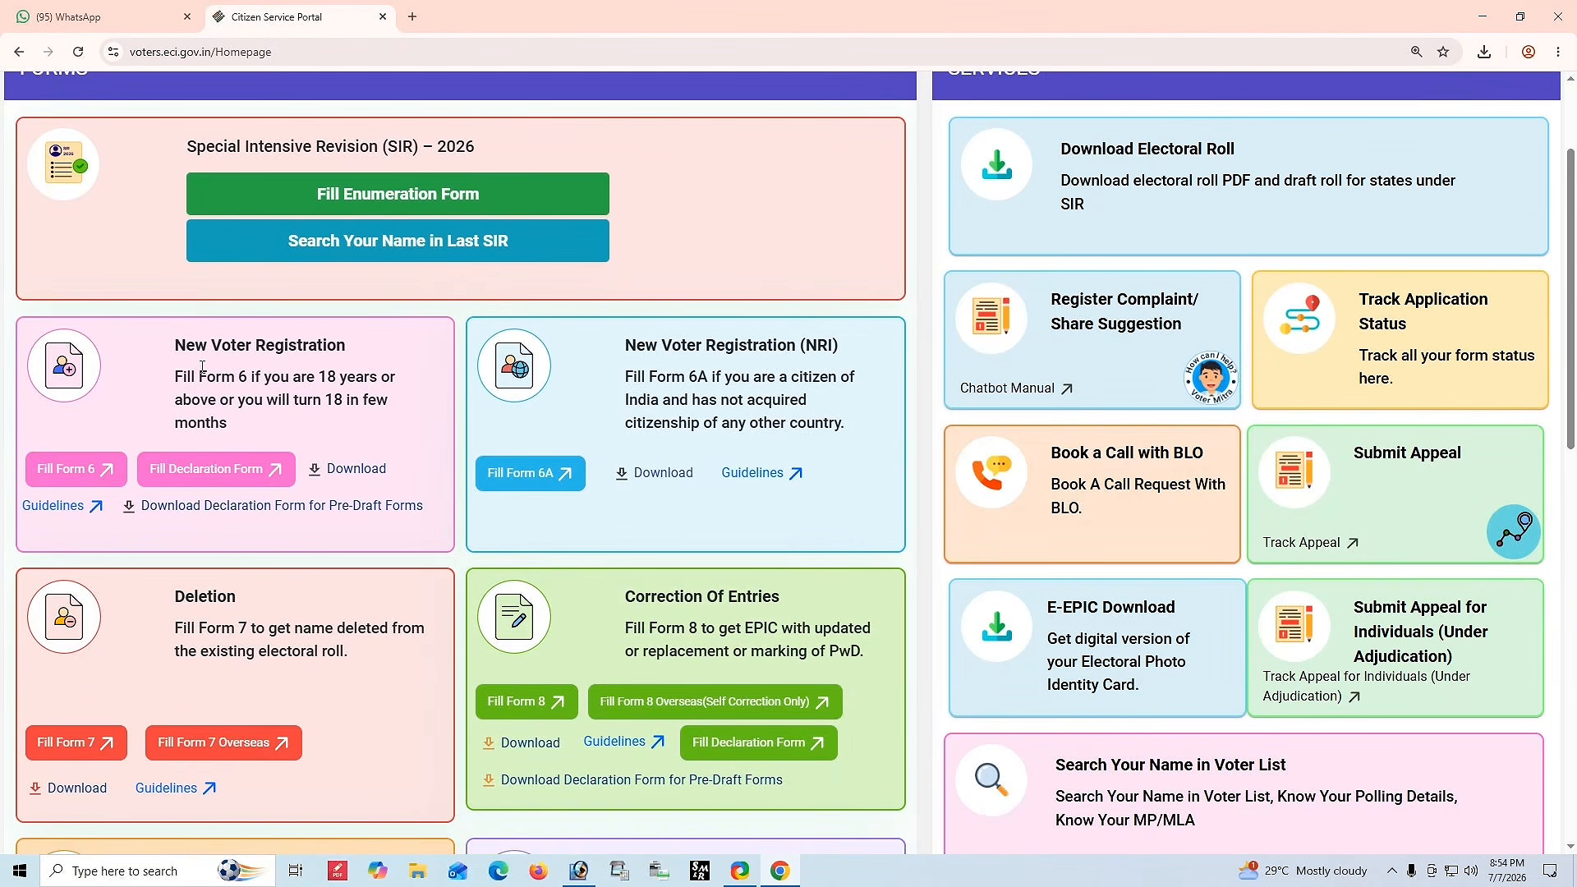
triple_click(274, 404)
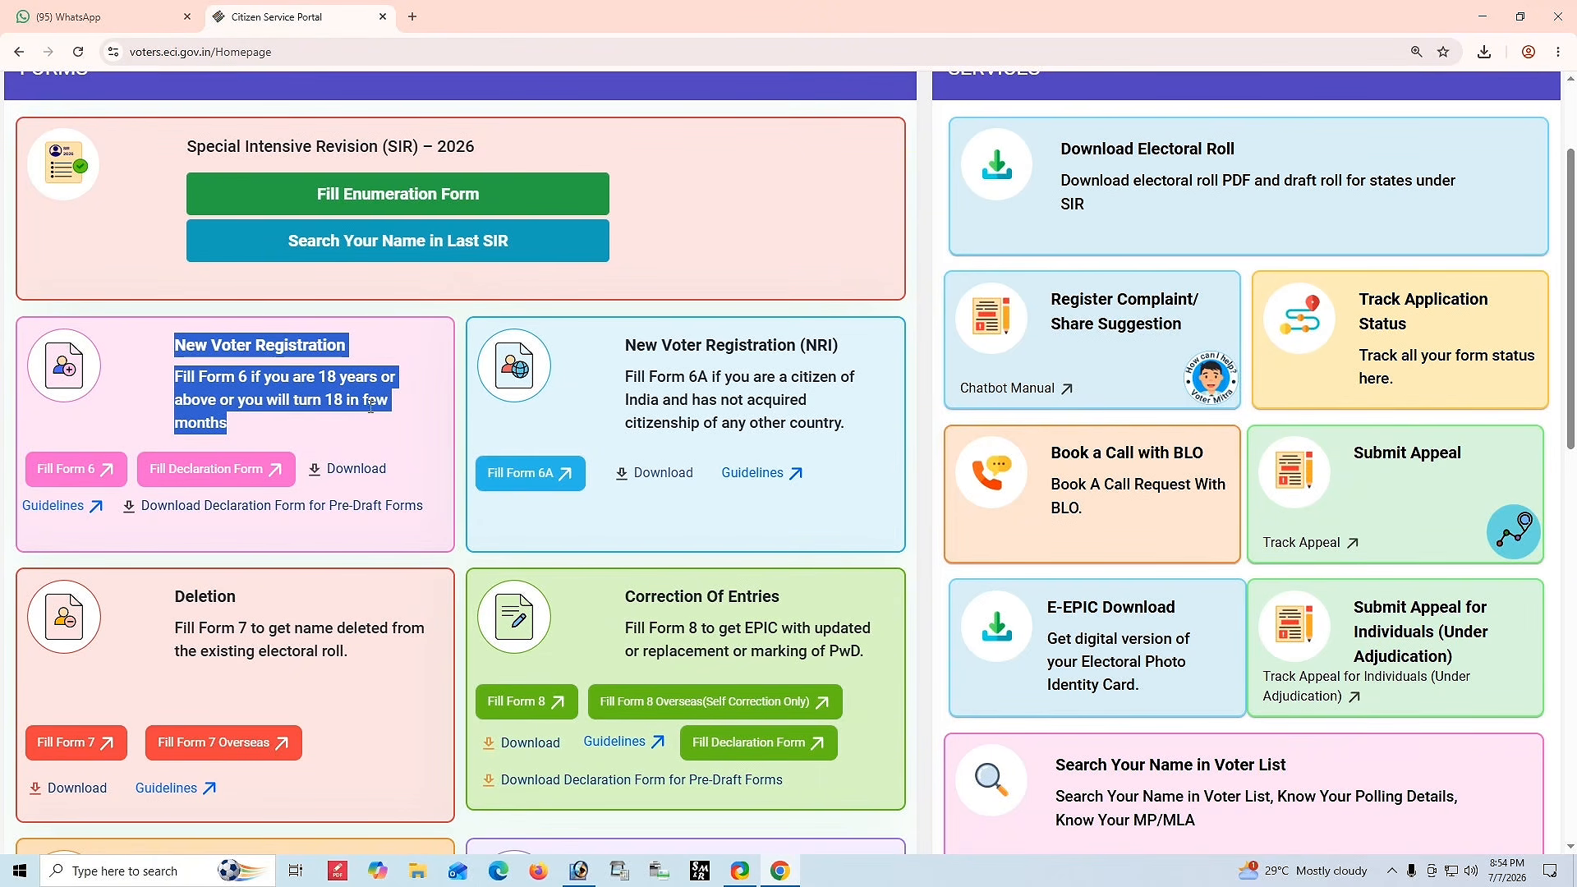
left_click(401, 438)
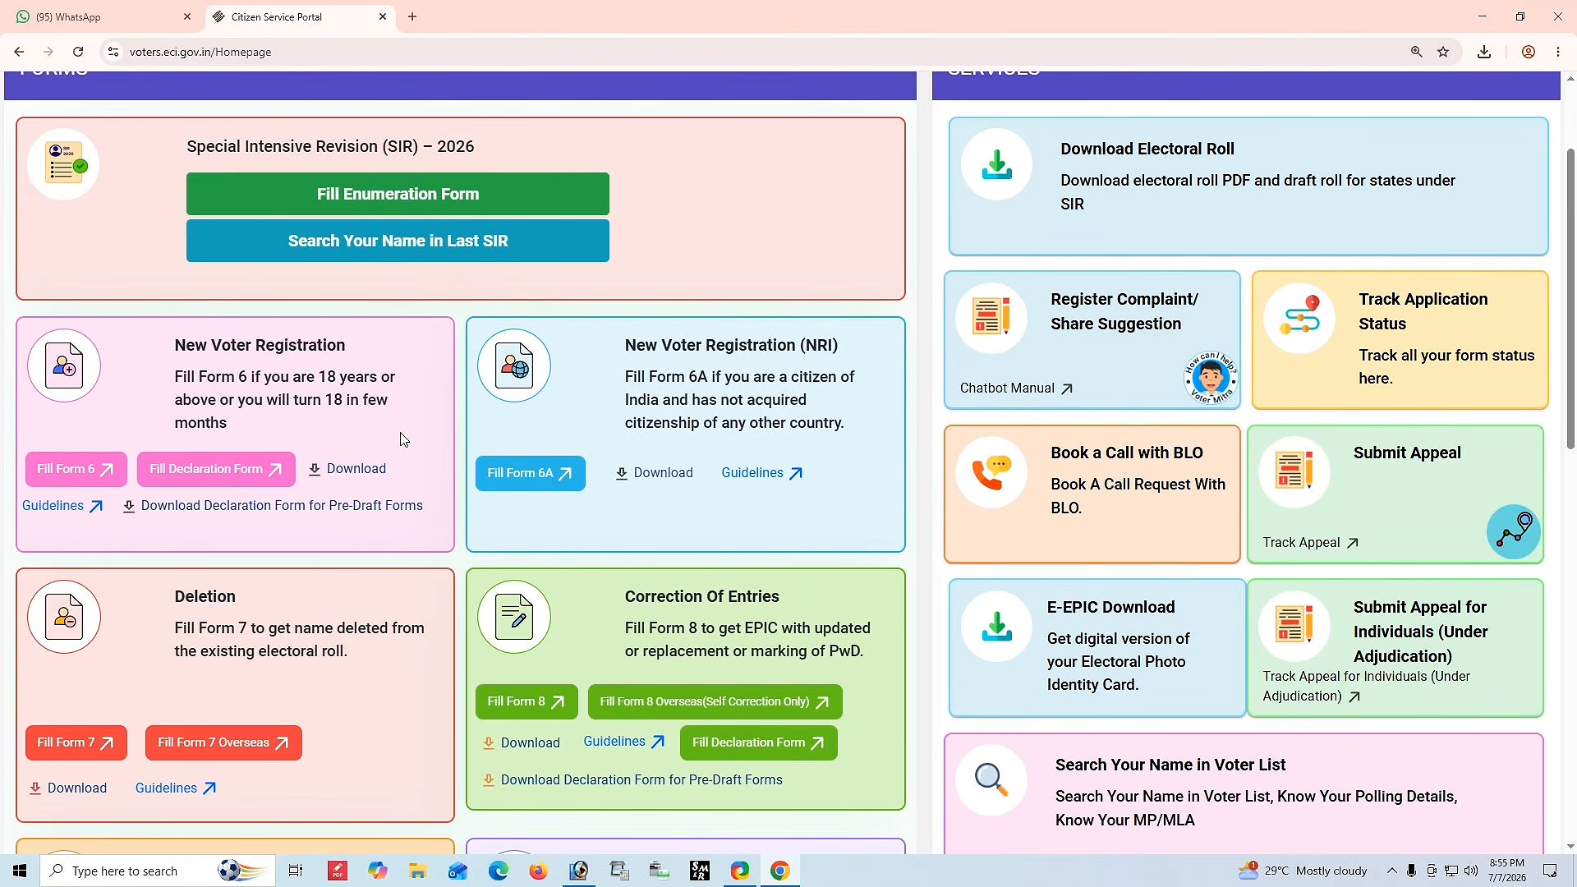
Open Form 6 for new voter registration.
left_click(70, 474)
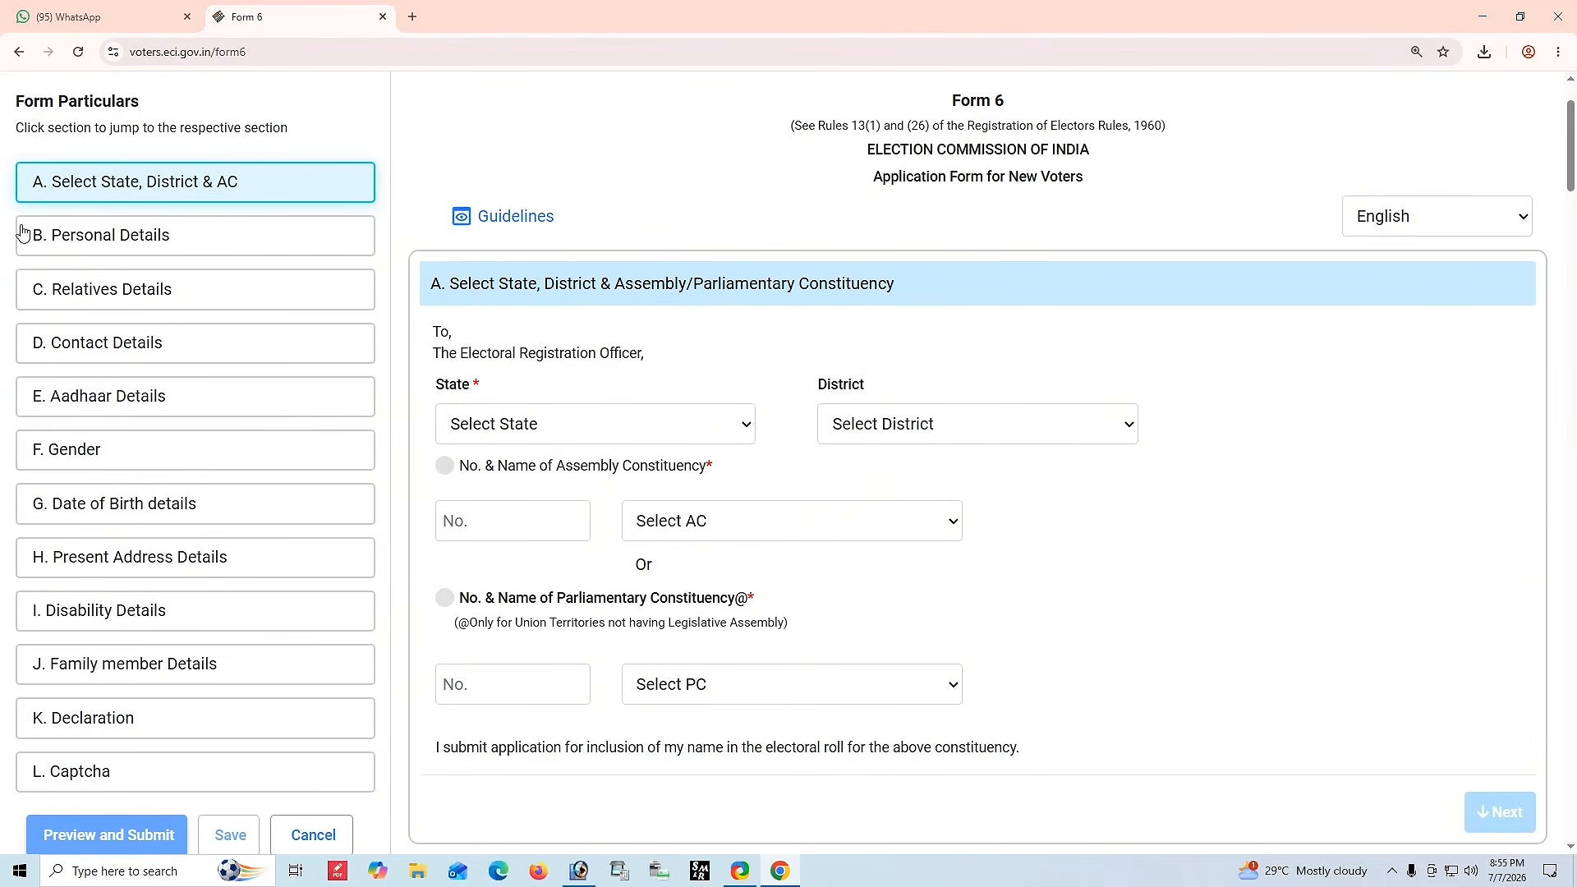
left_click_drag(10, 156, 250, 771)
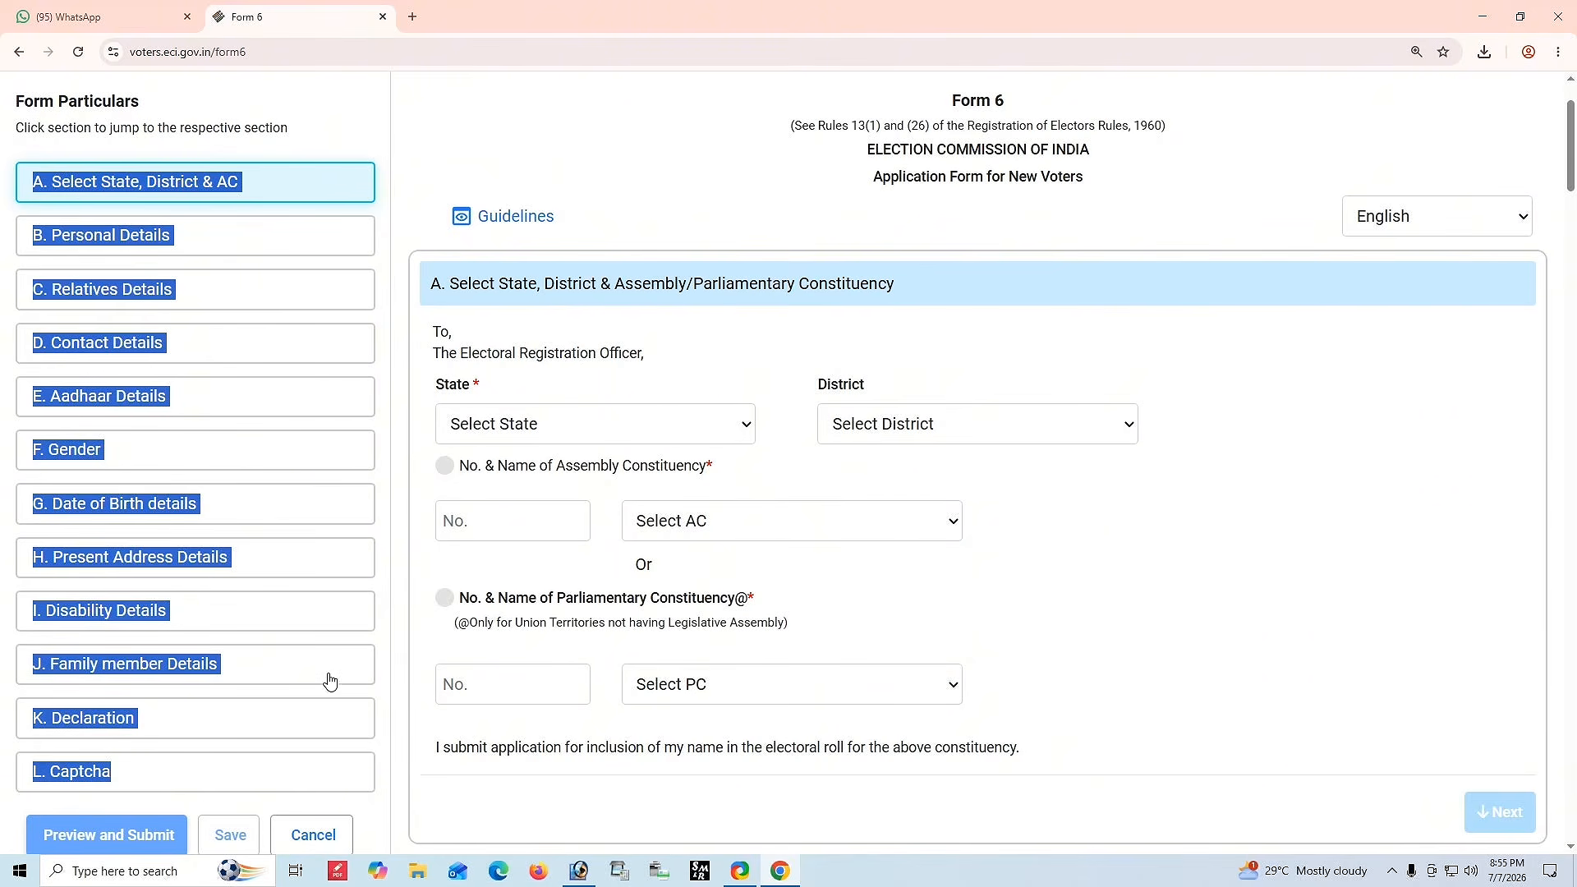
left_click(1175, 576)
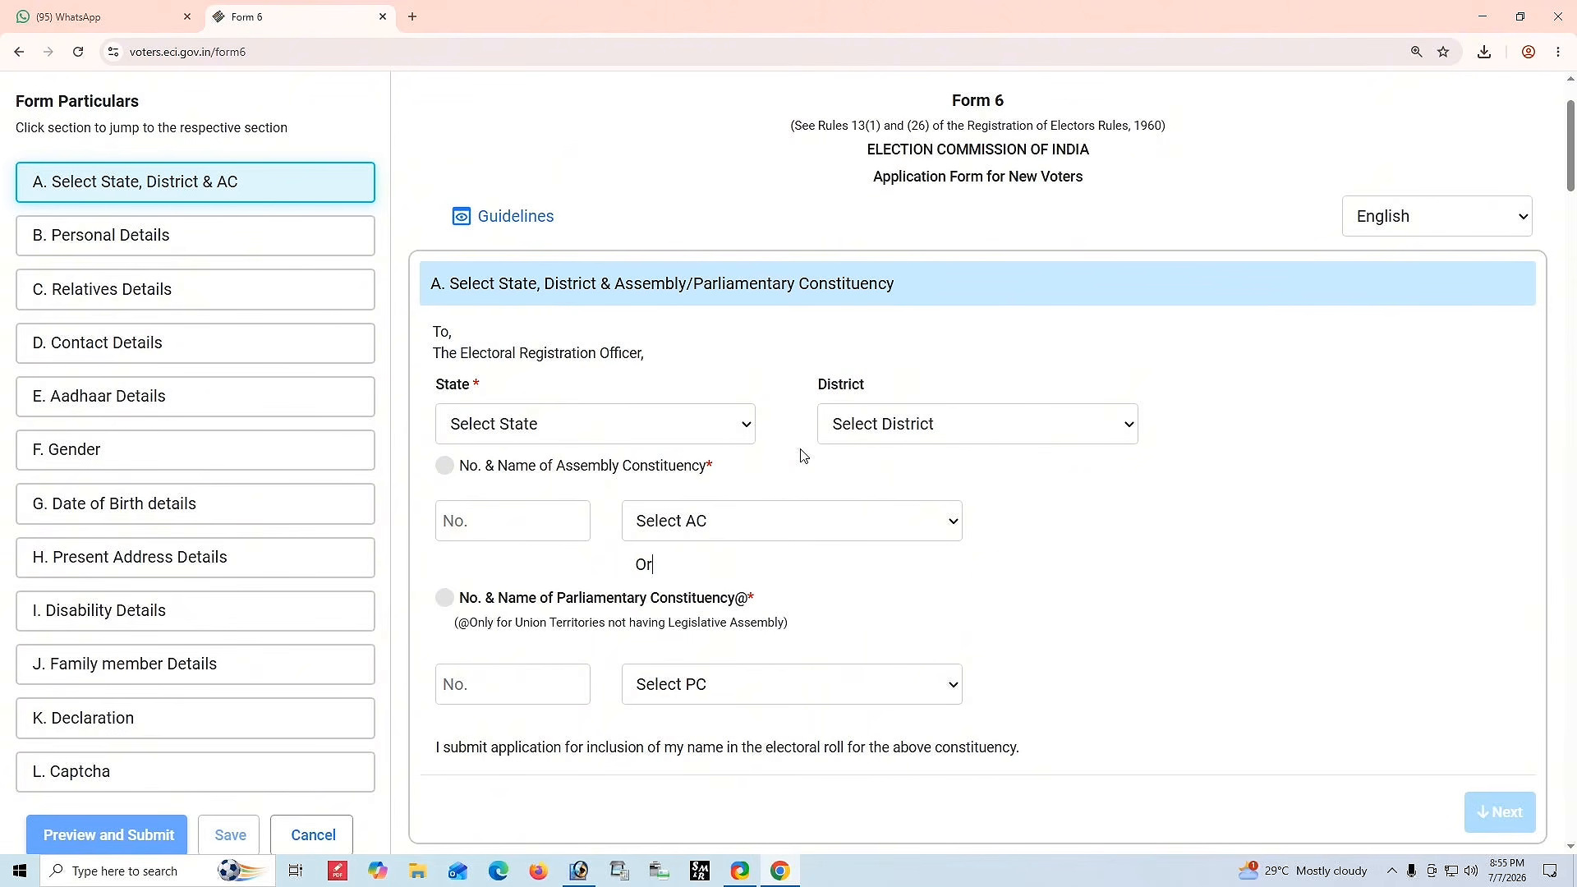
Select West Bengal as the state and NADIA as the district.
left_click(602, 427)
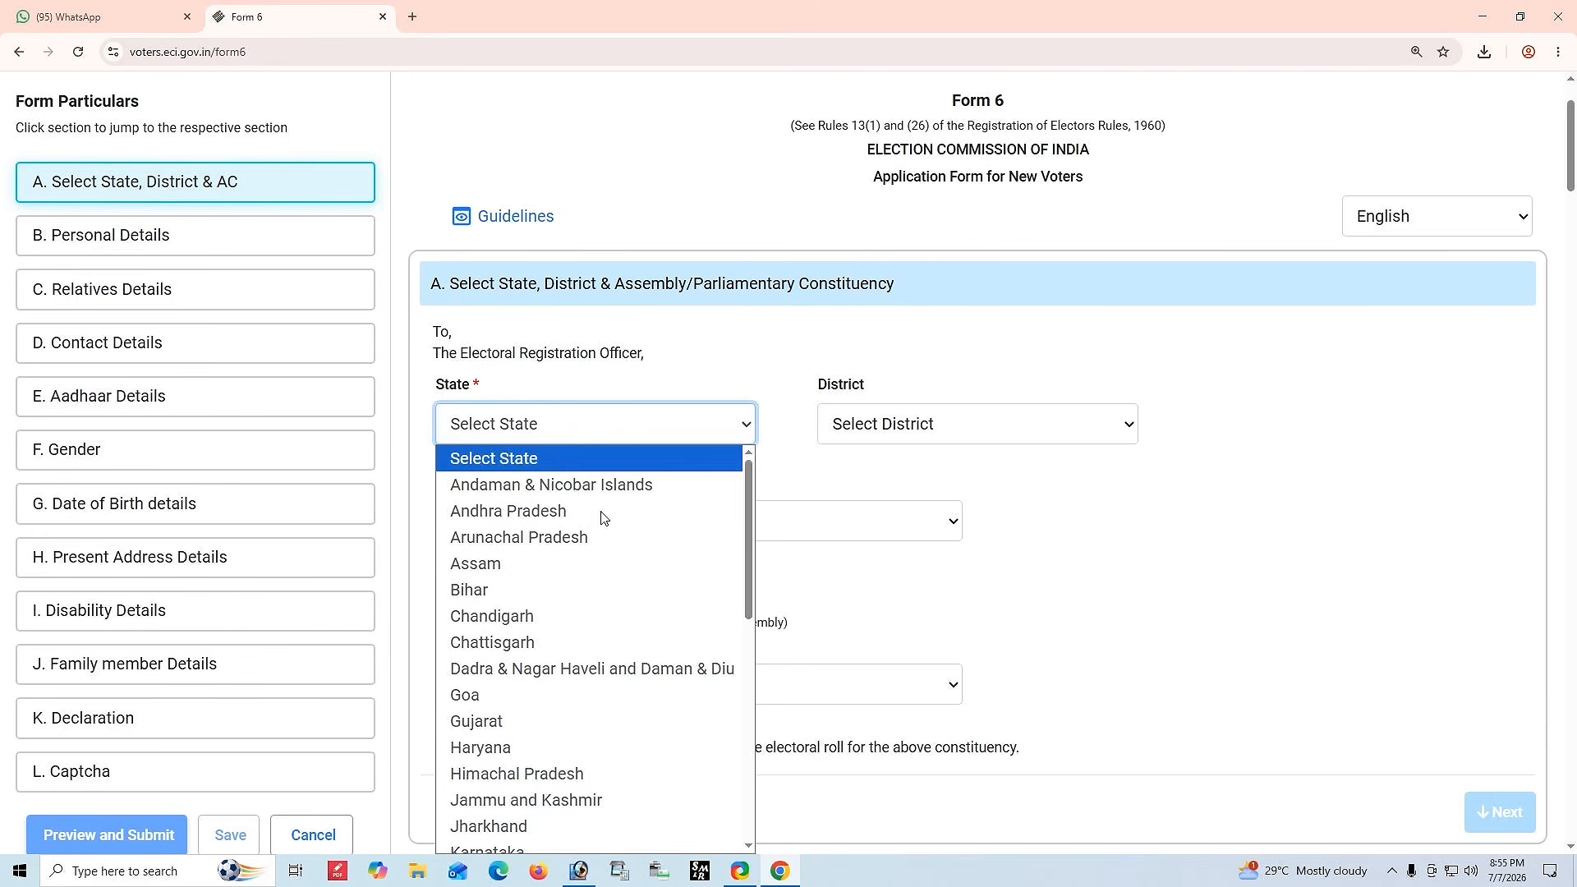
scroll(575, 739, "down", 5)
left_click(566, 839)
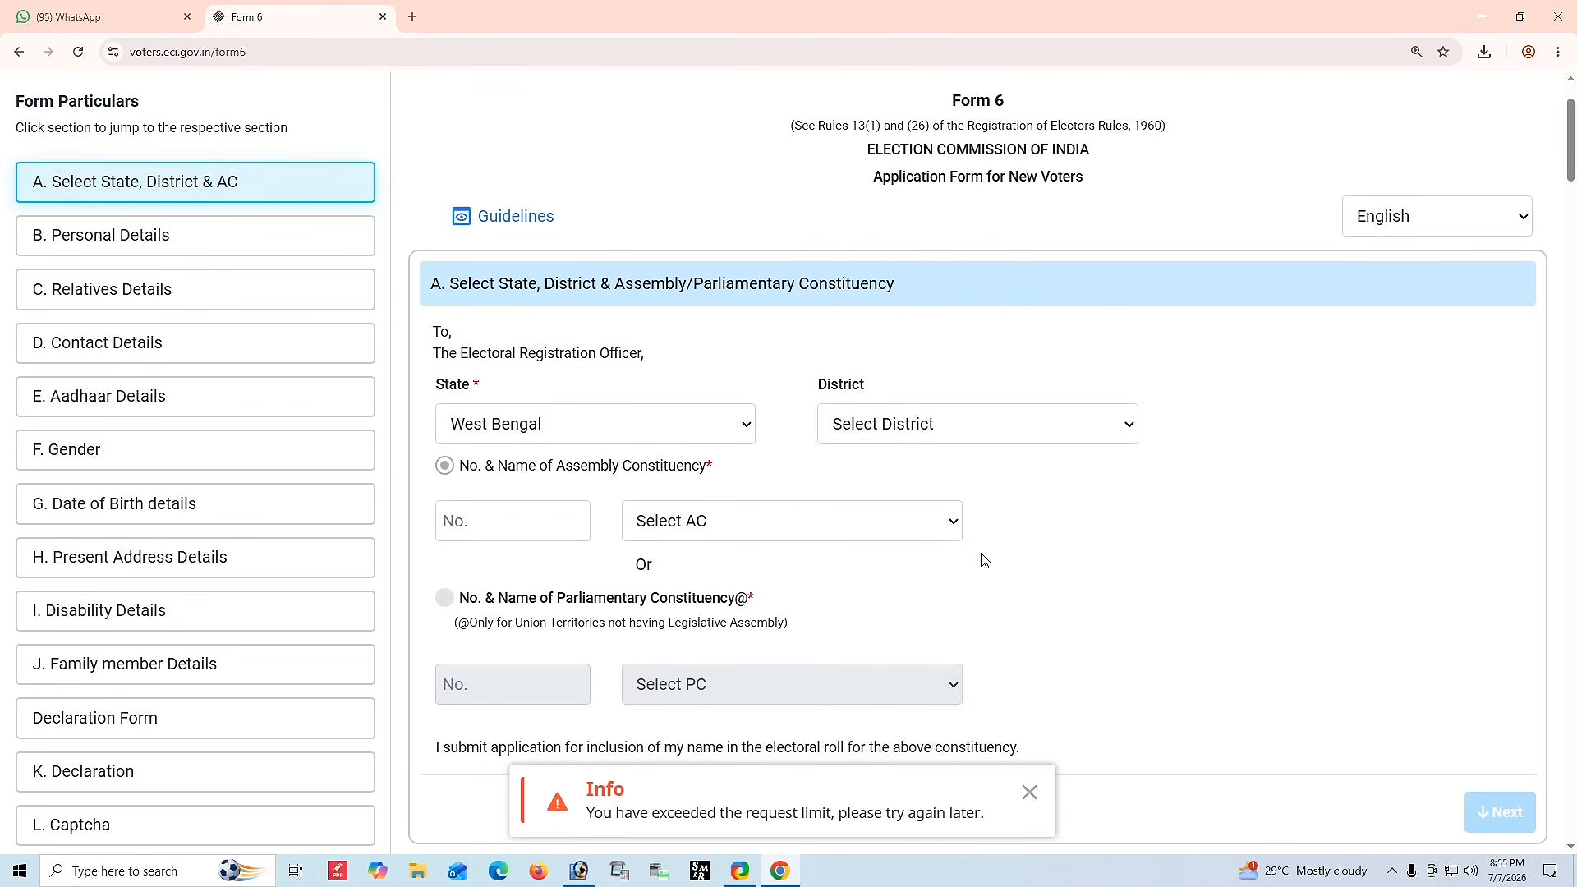
left_click(944, 425)
scroll(912, 700, "down", 3)
left_click(862, 636)
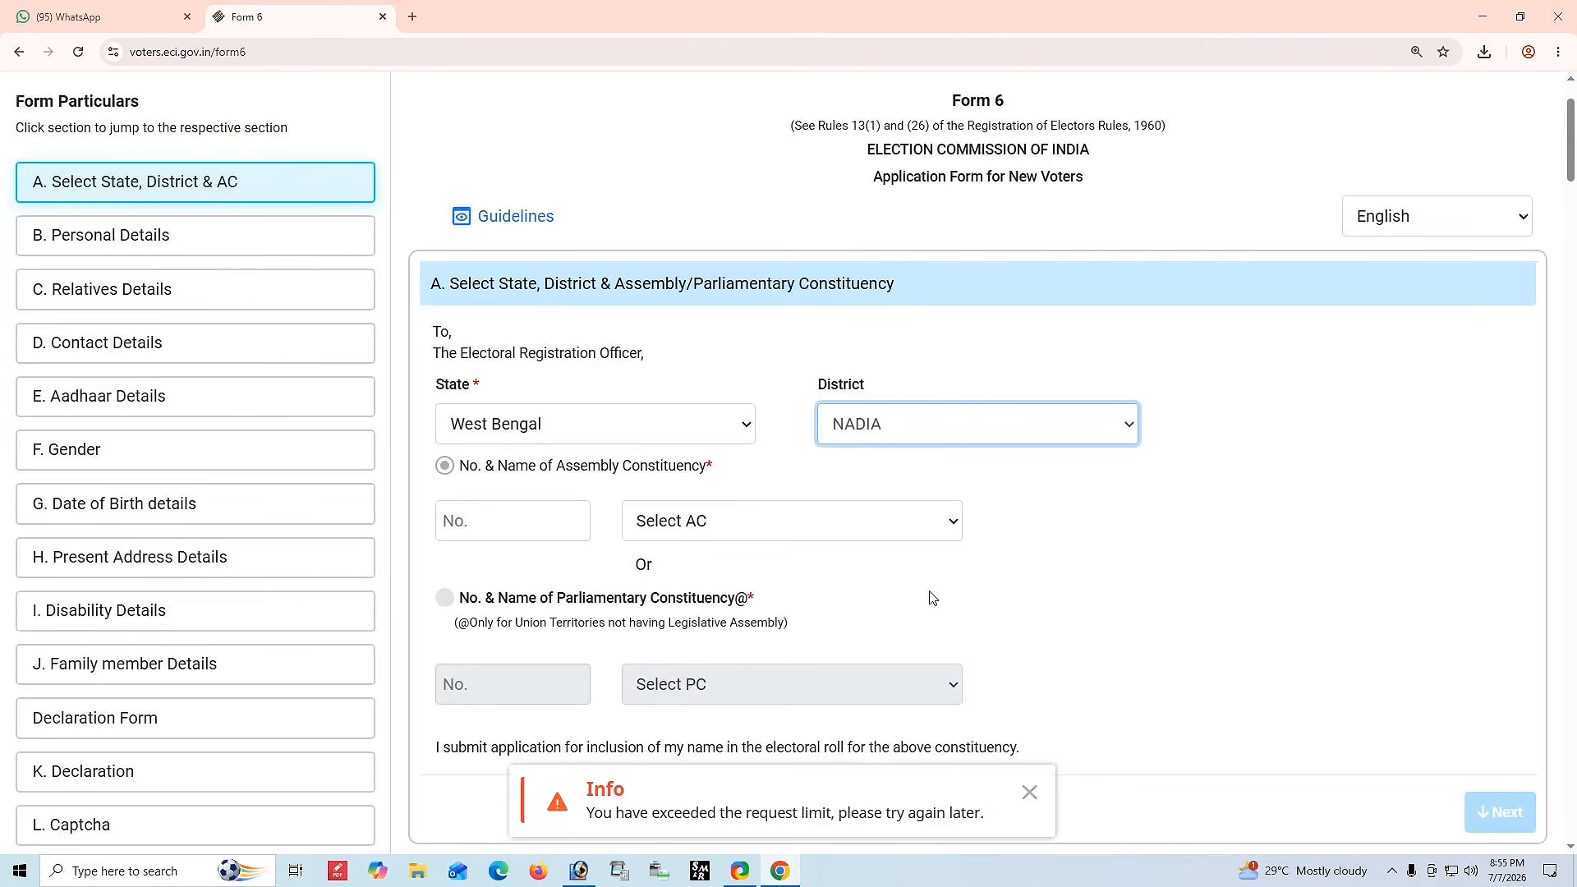
Choose Chapra as the assembly constituency and continue to Personal Details.
left_click_drag(468, 465, 736, 489)
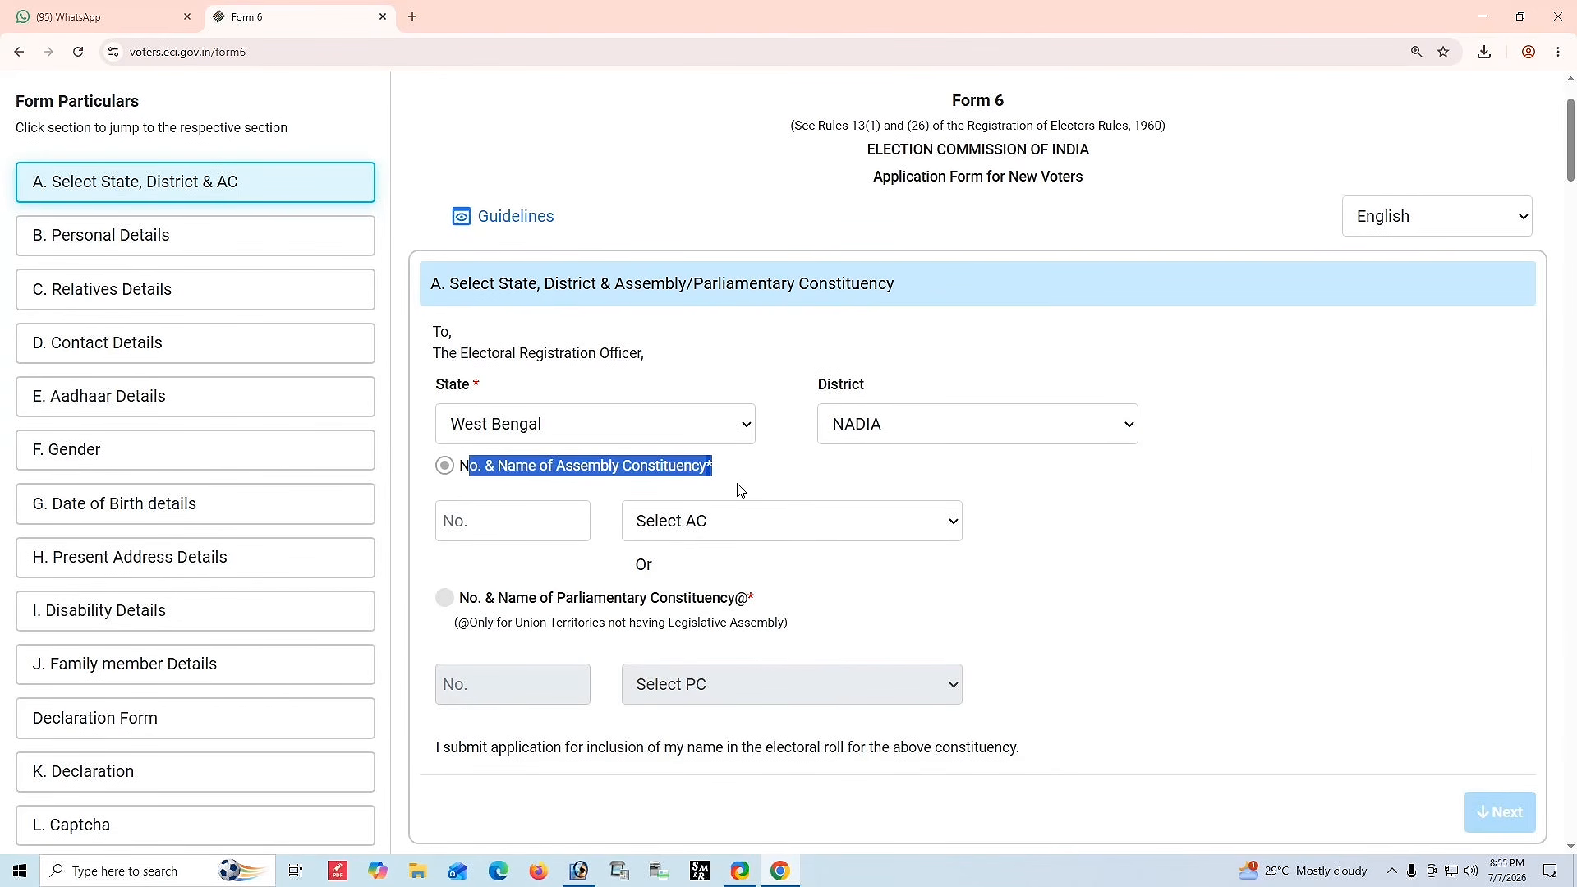
left_click(707, 523)
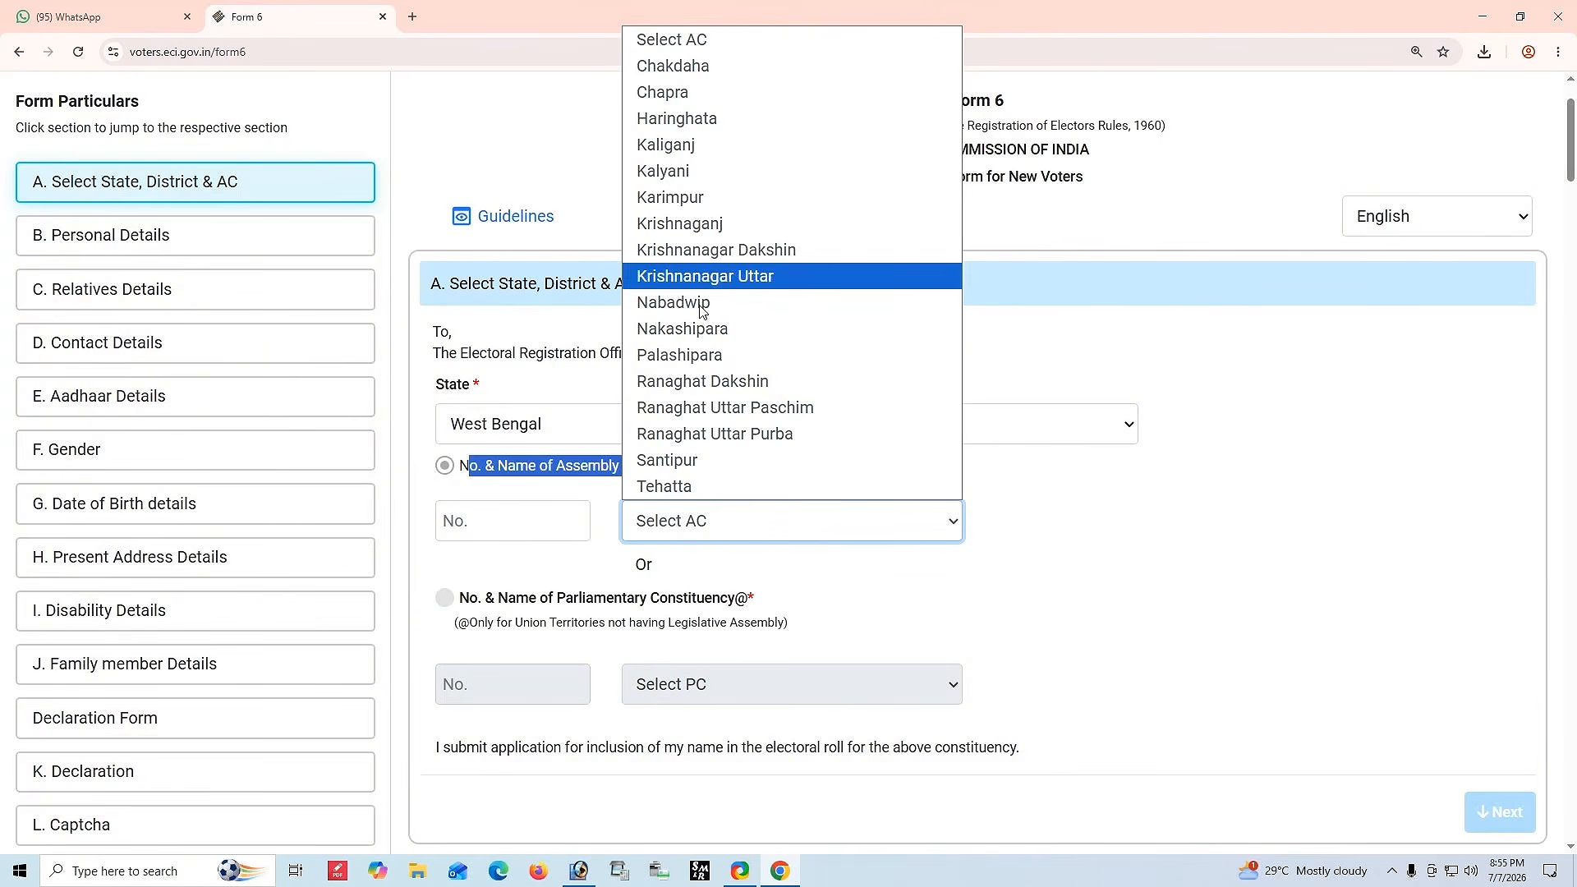
left_click(682, 92)
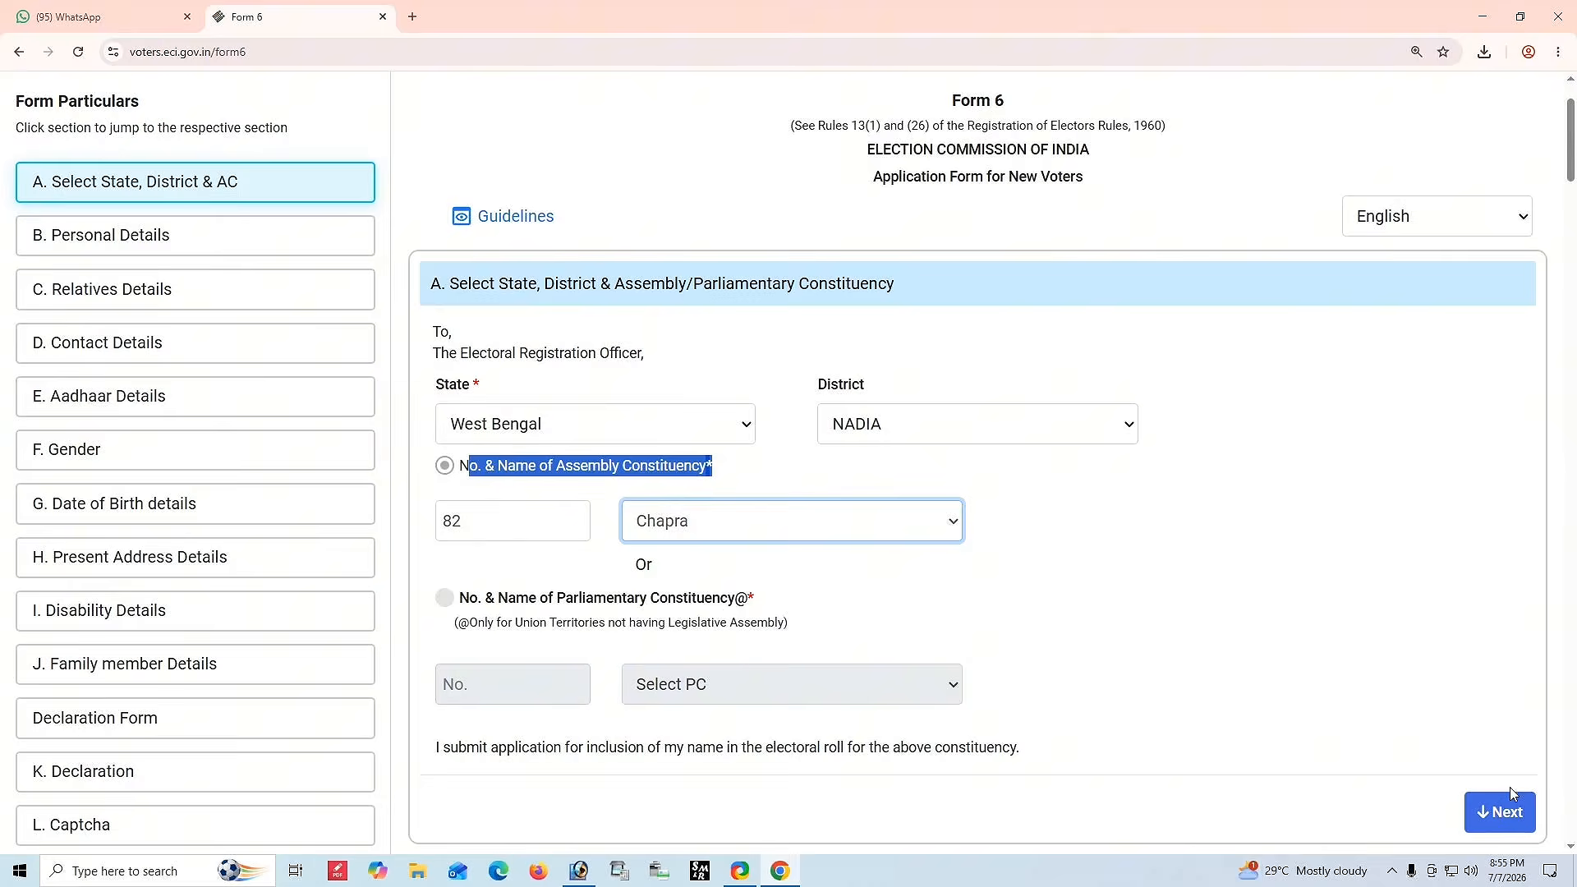
left_click(1501, 811)
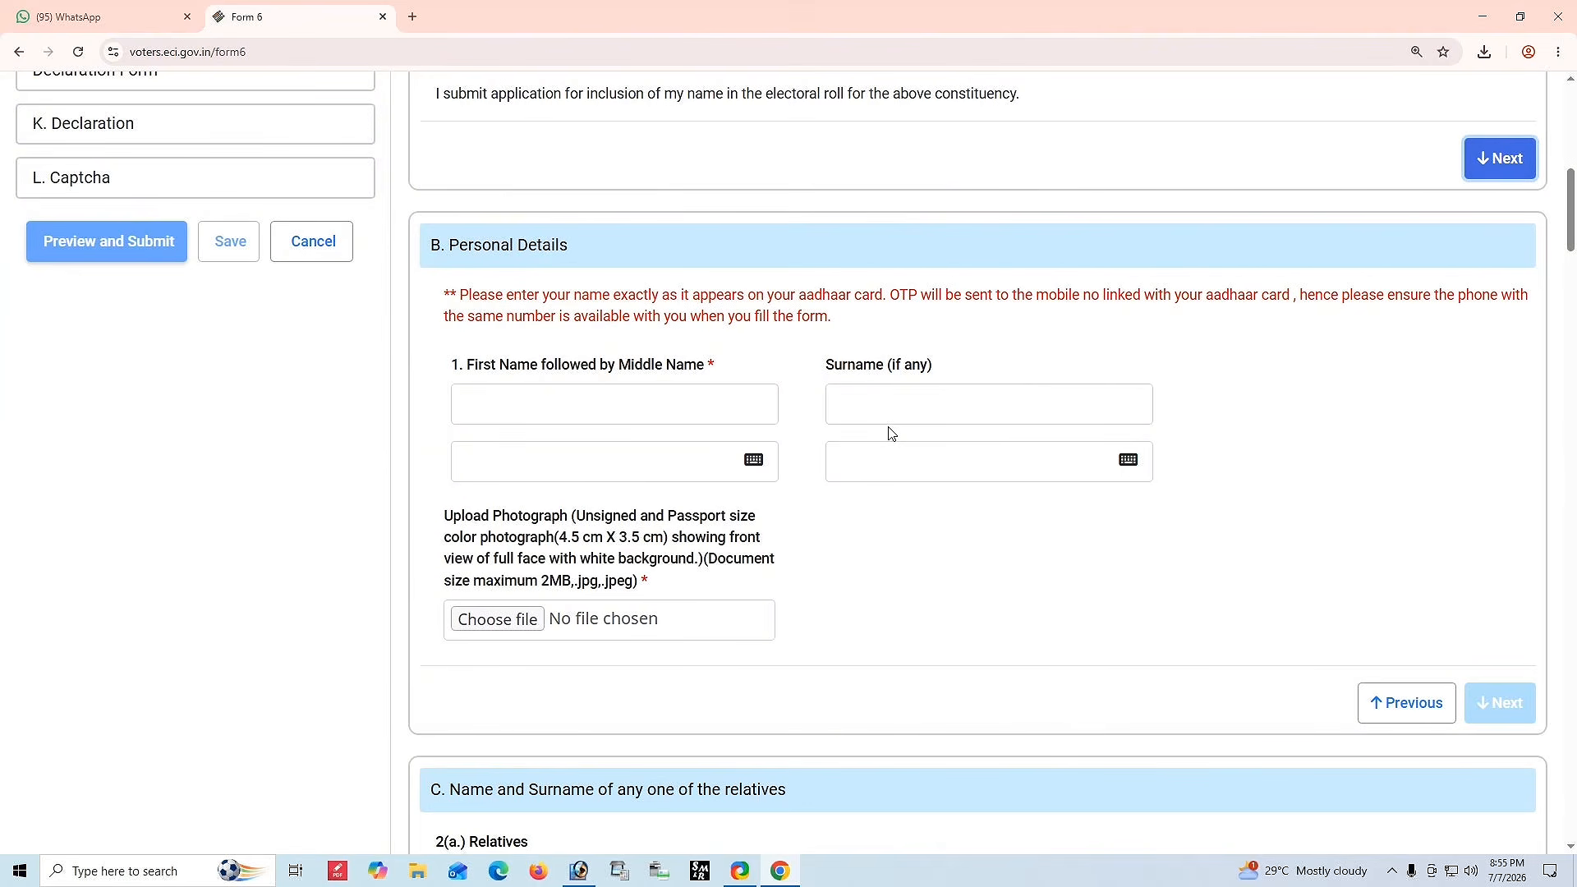
Read the Personal Details instructions about entering the name exactly as on the Aadhaar card.
left_click_drag(451, 294, 1067, 338)
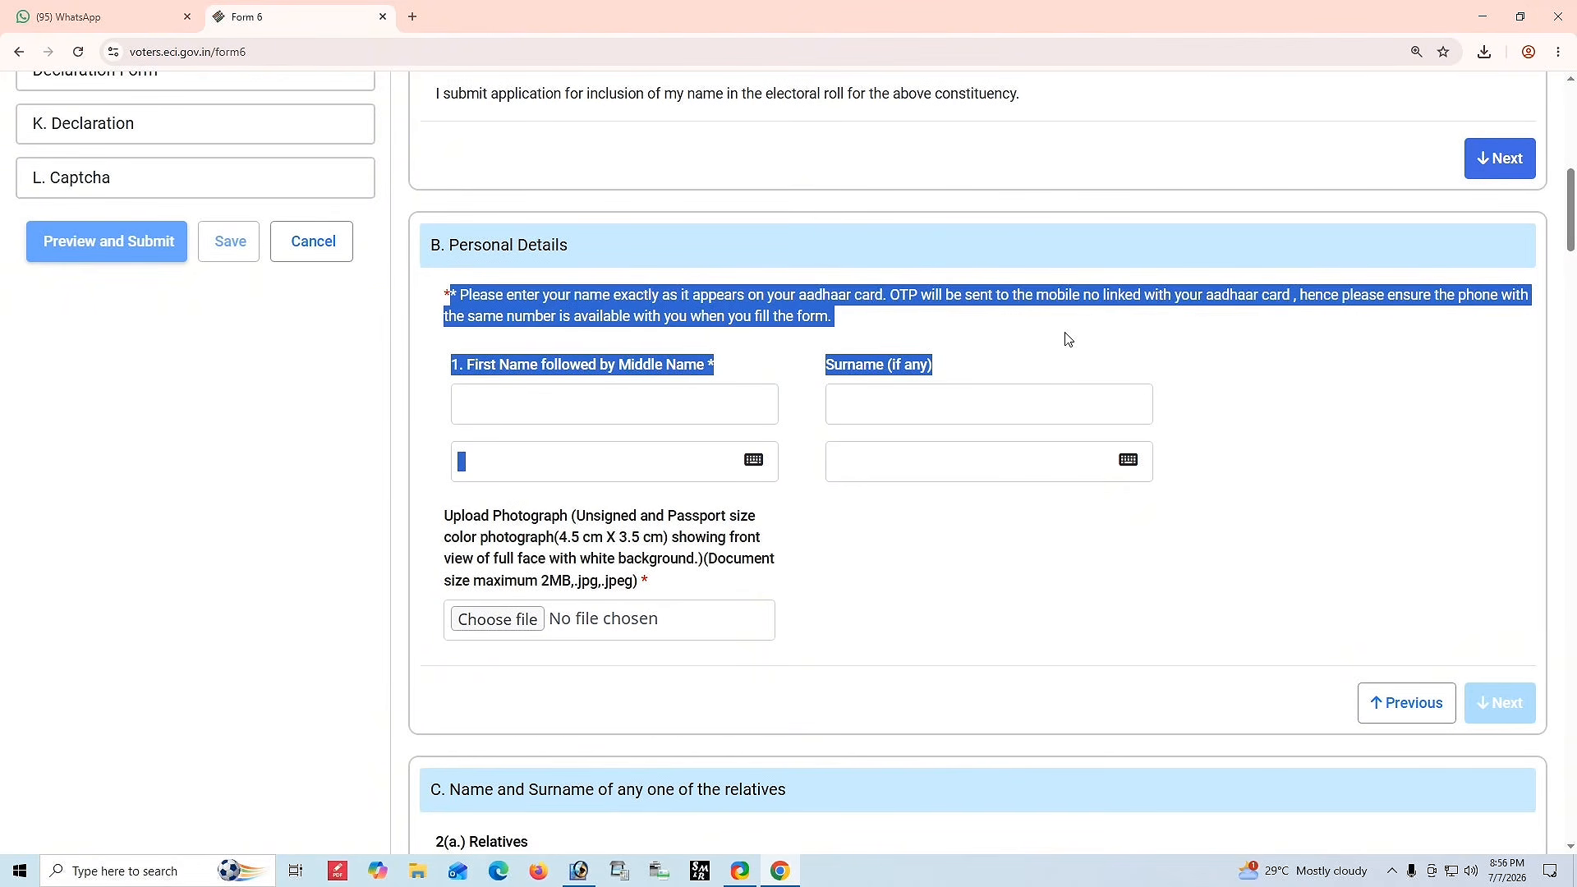
left_click(1086, 345)
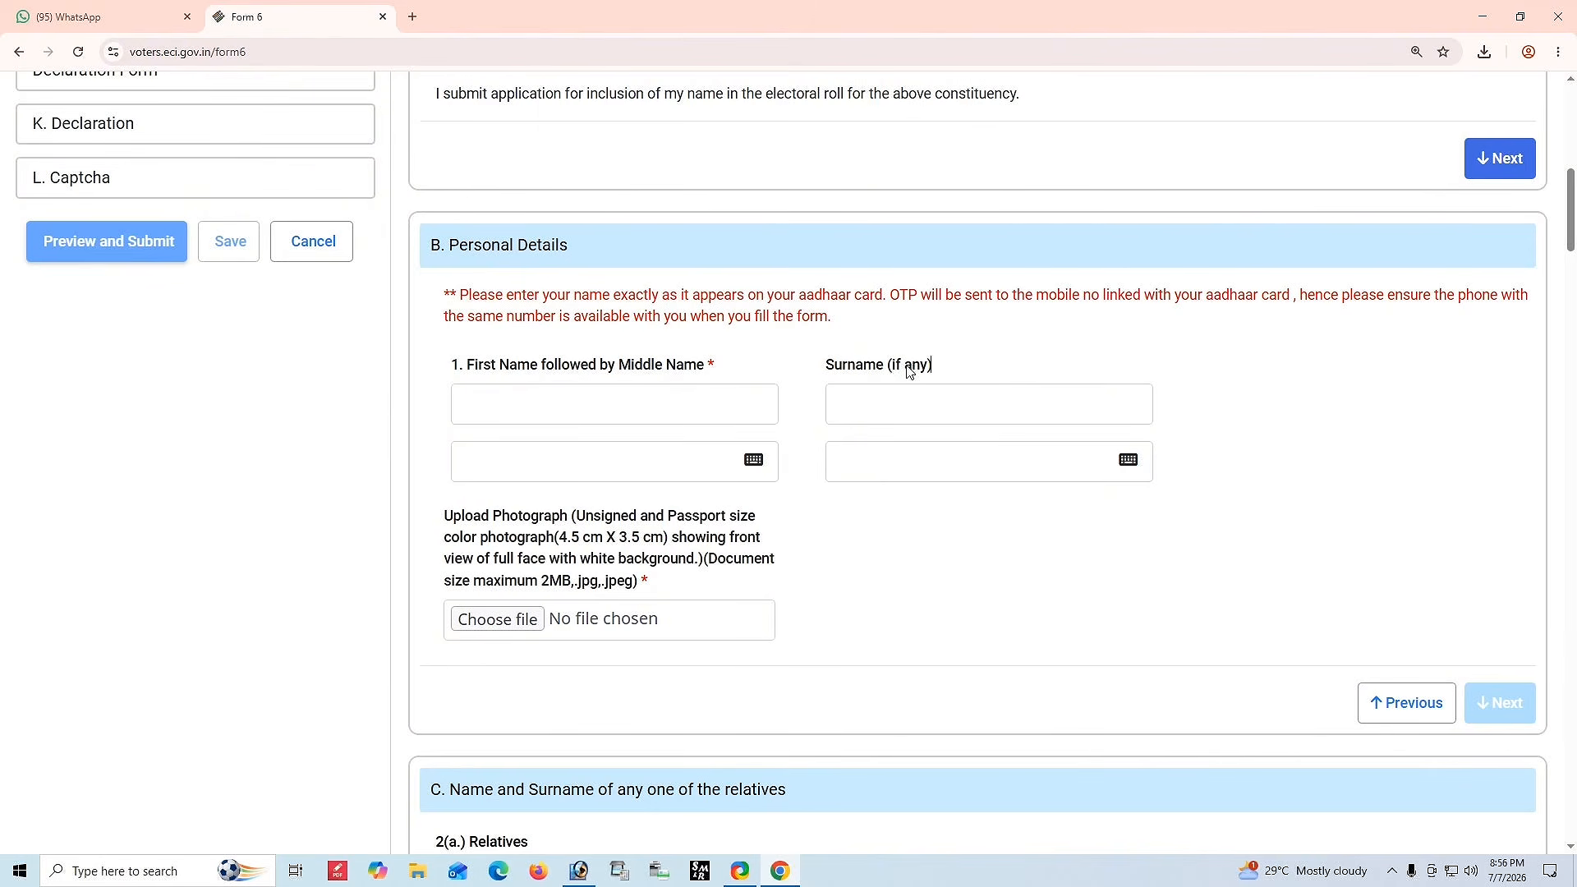
left_click(526, 414)
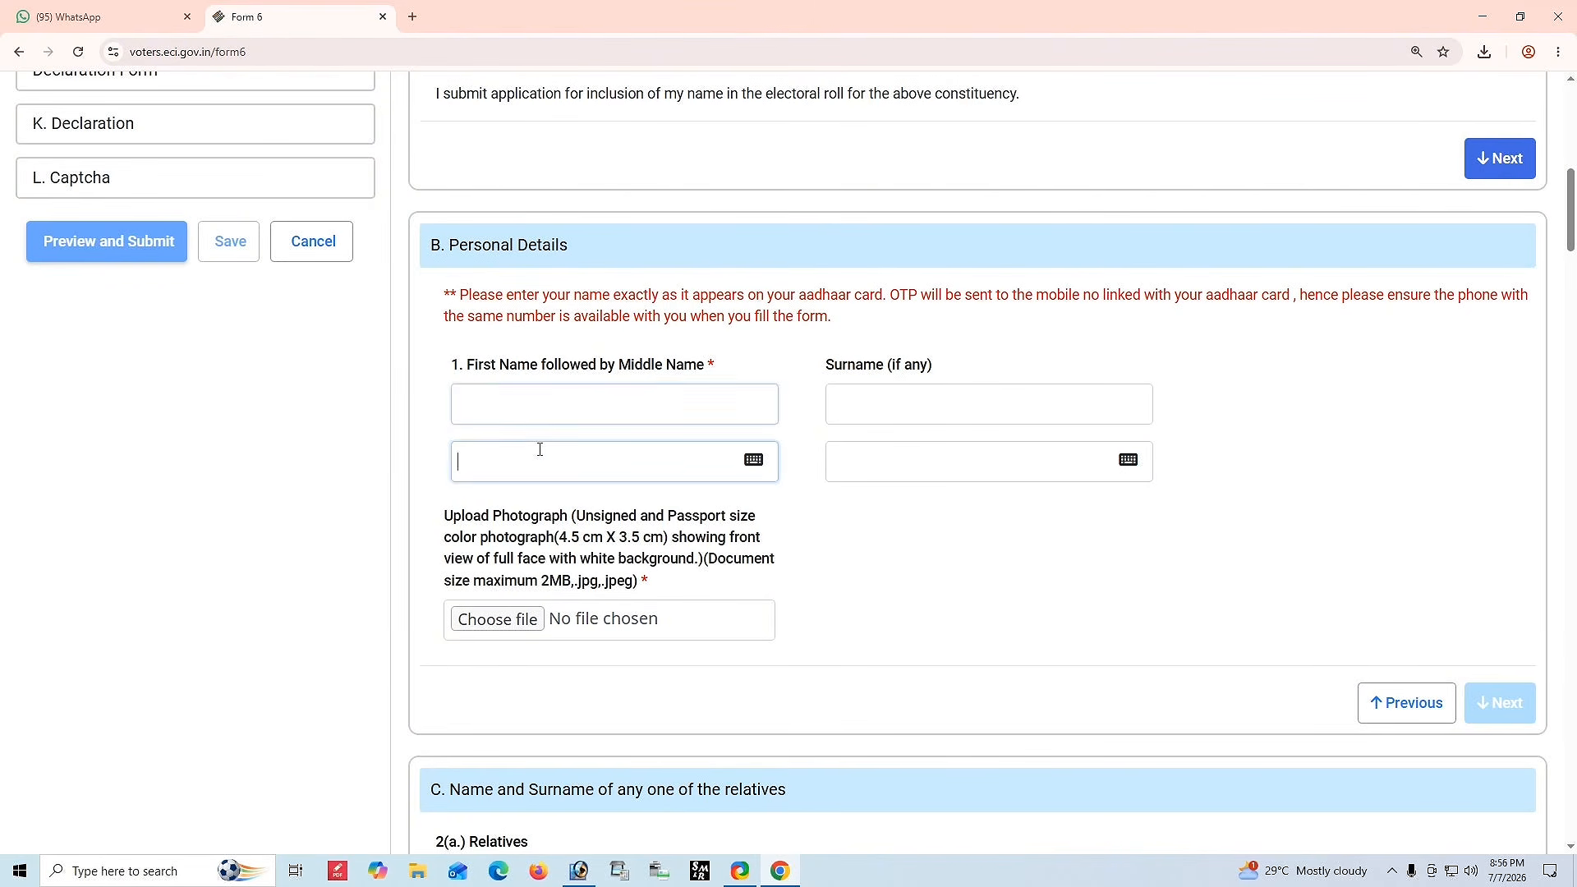
left_click(892, 389)
left_click(560, 396)
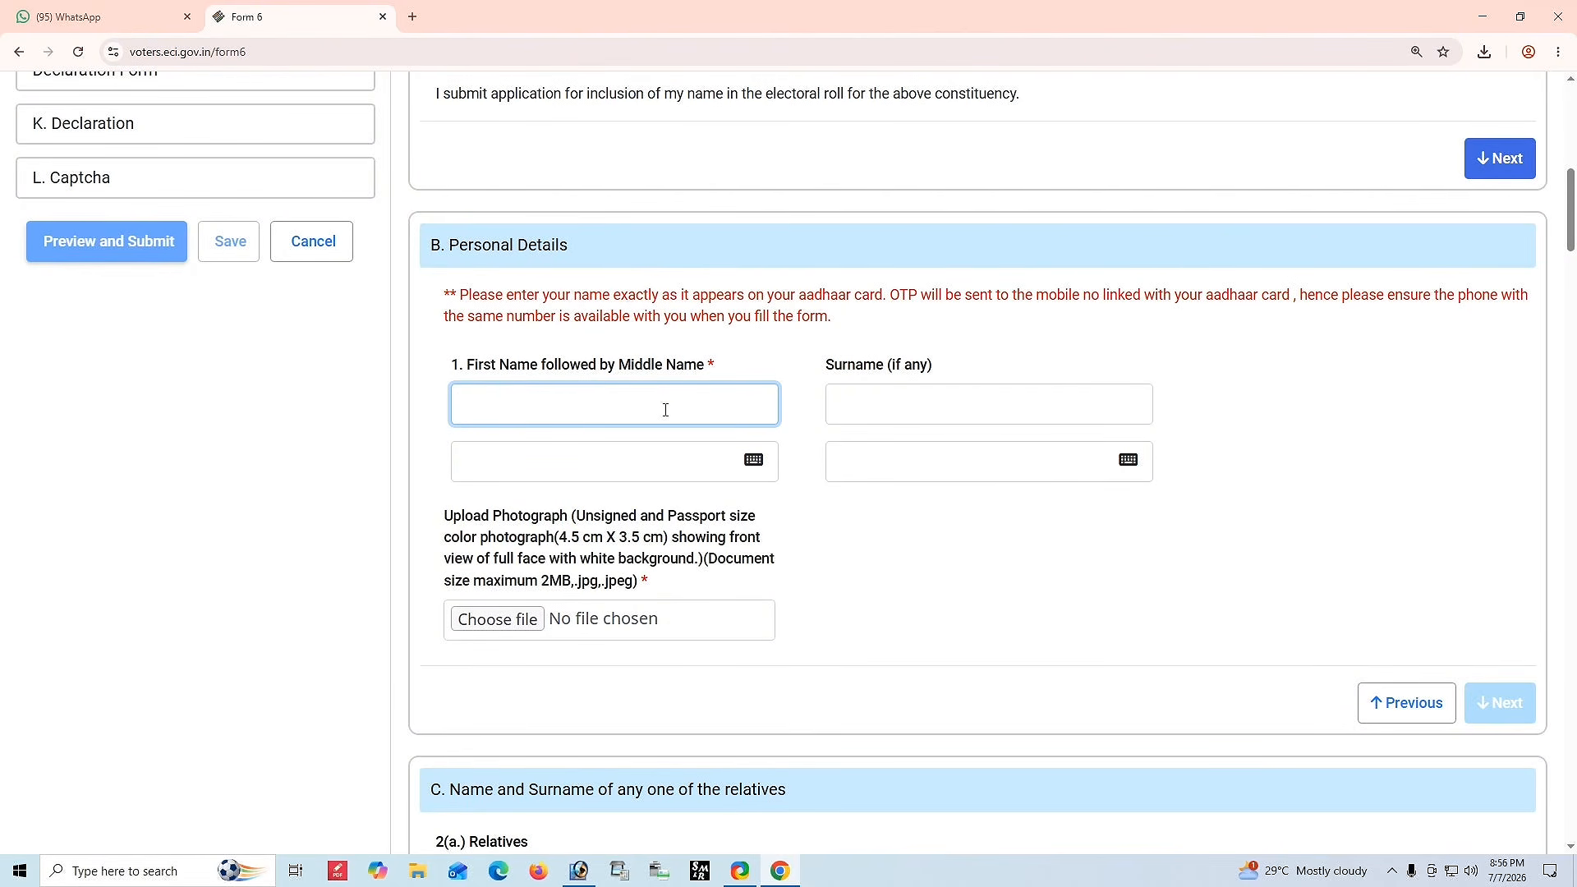
left_click(836, 371)
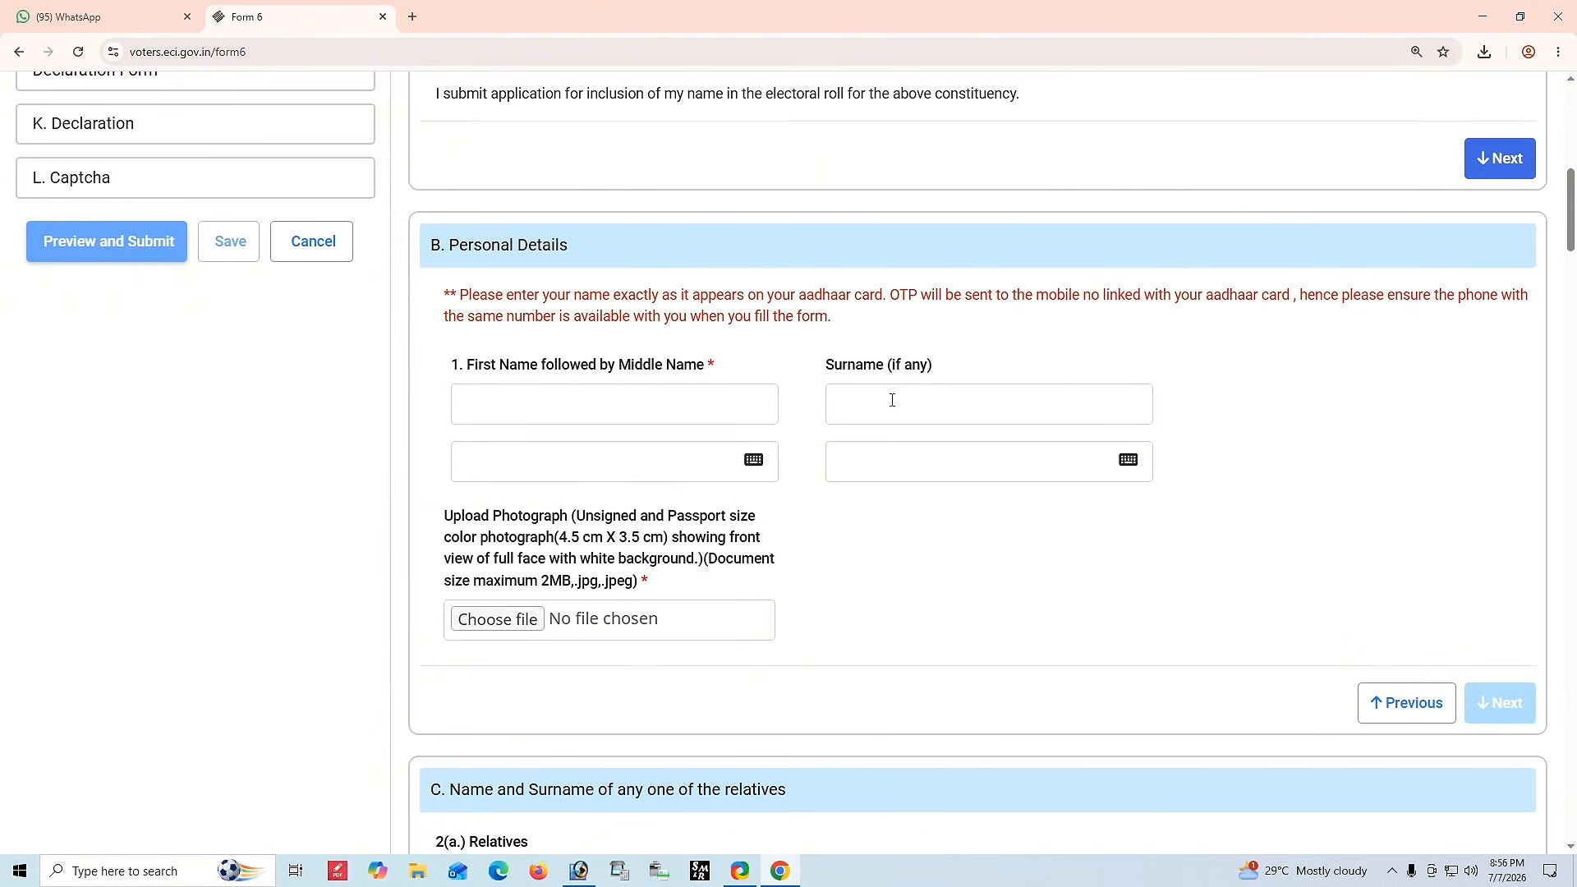
left_click(668, 407)
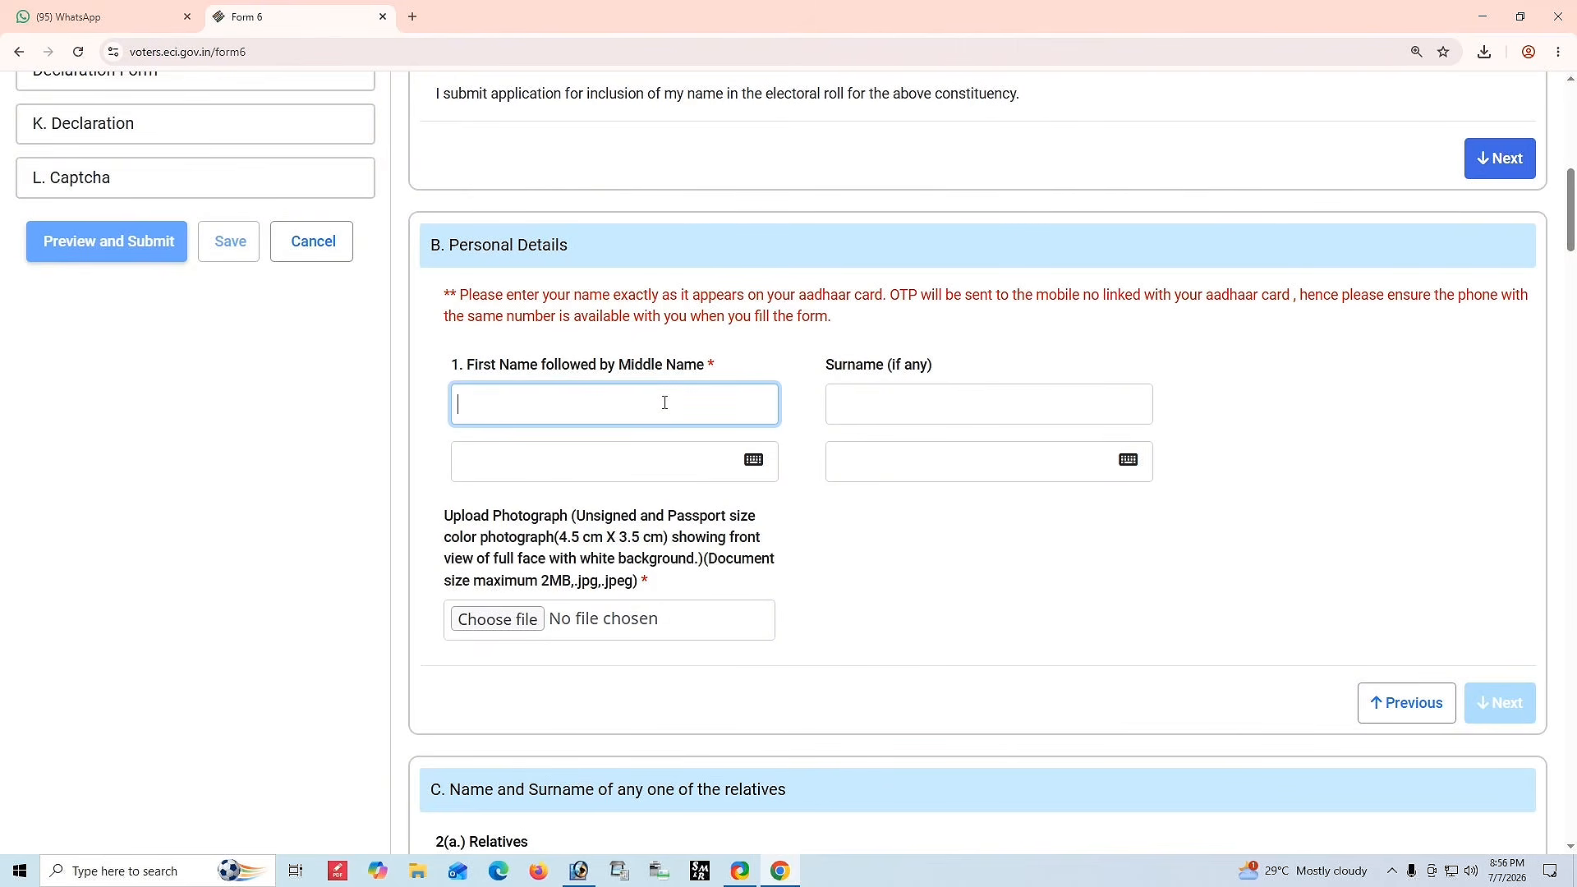
left_click(873, 344)
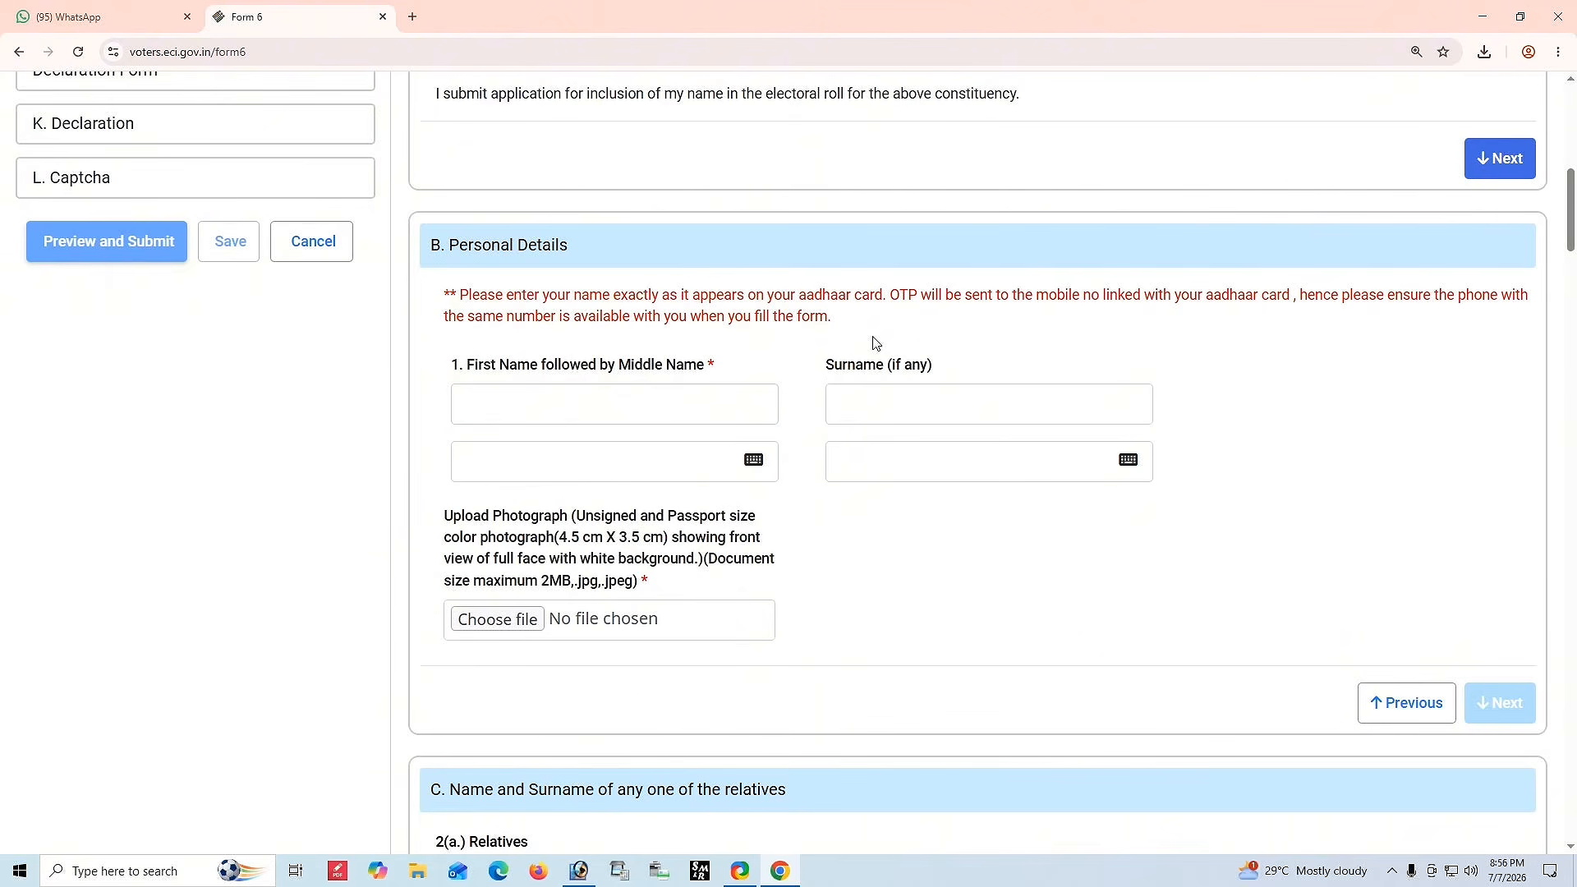
left_click(583, 397)
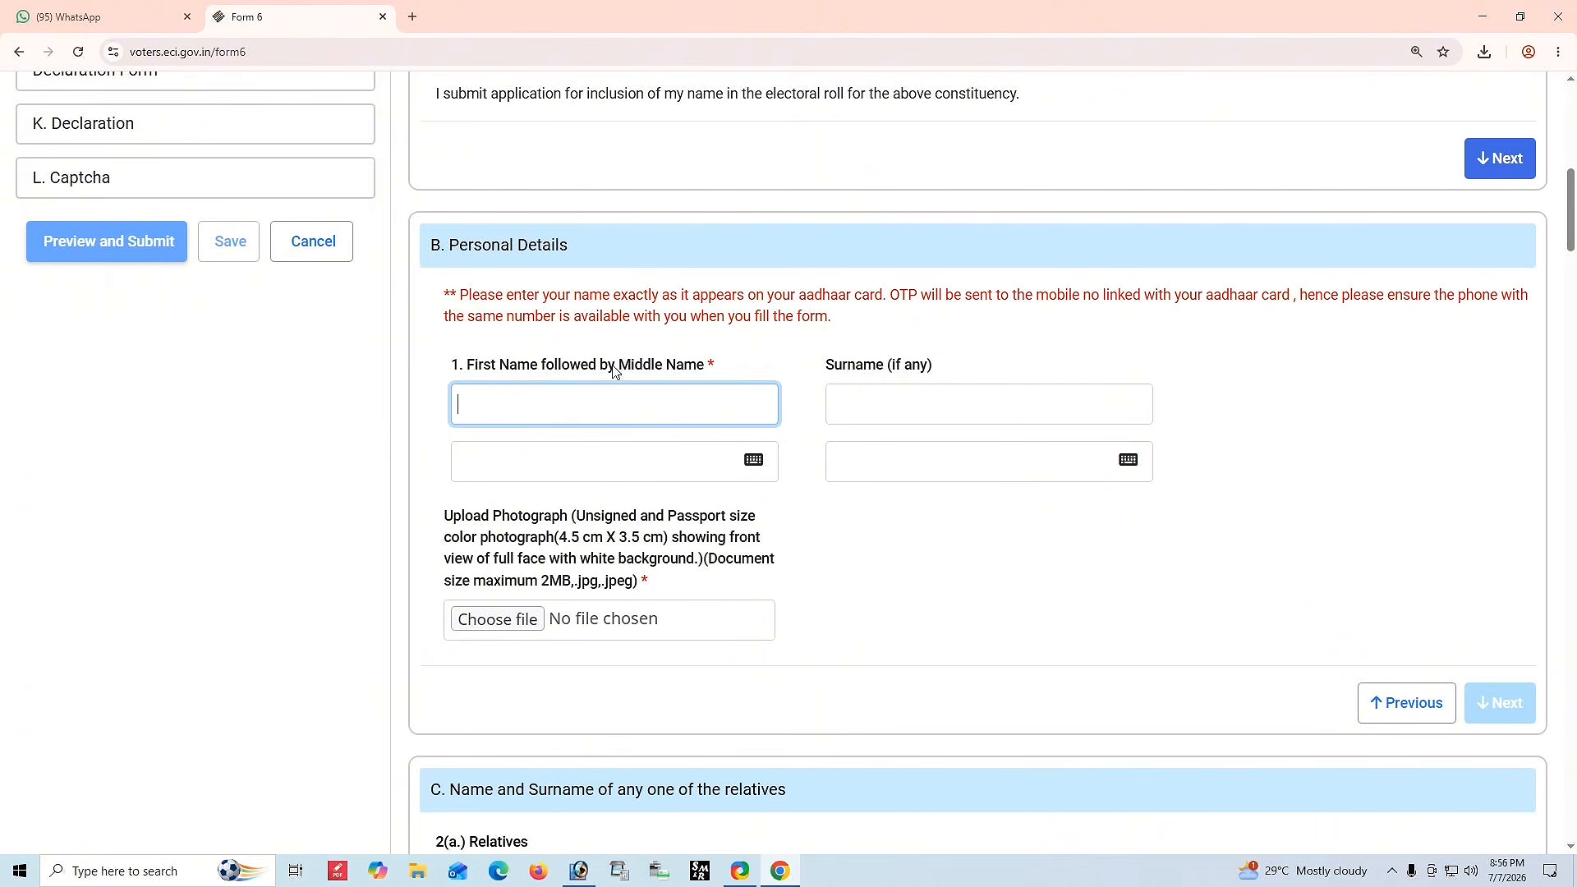
left_click(939, 402)
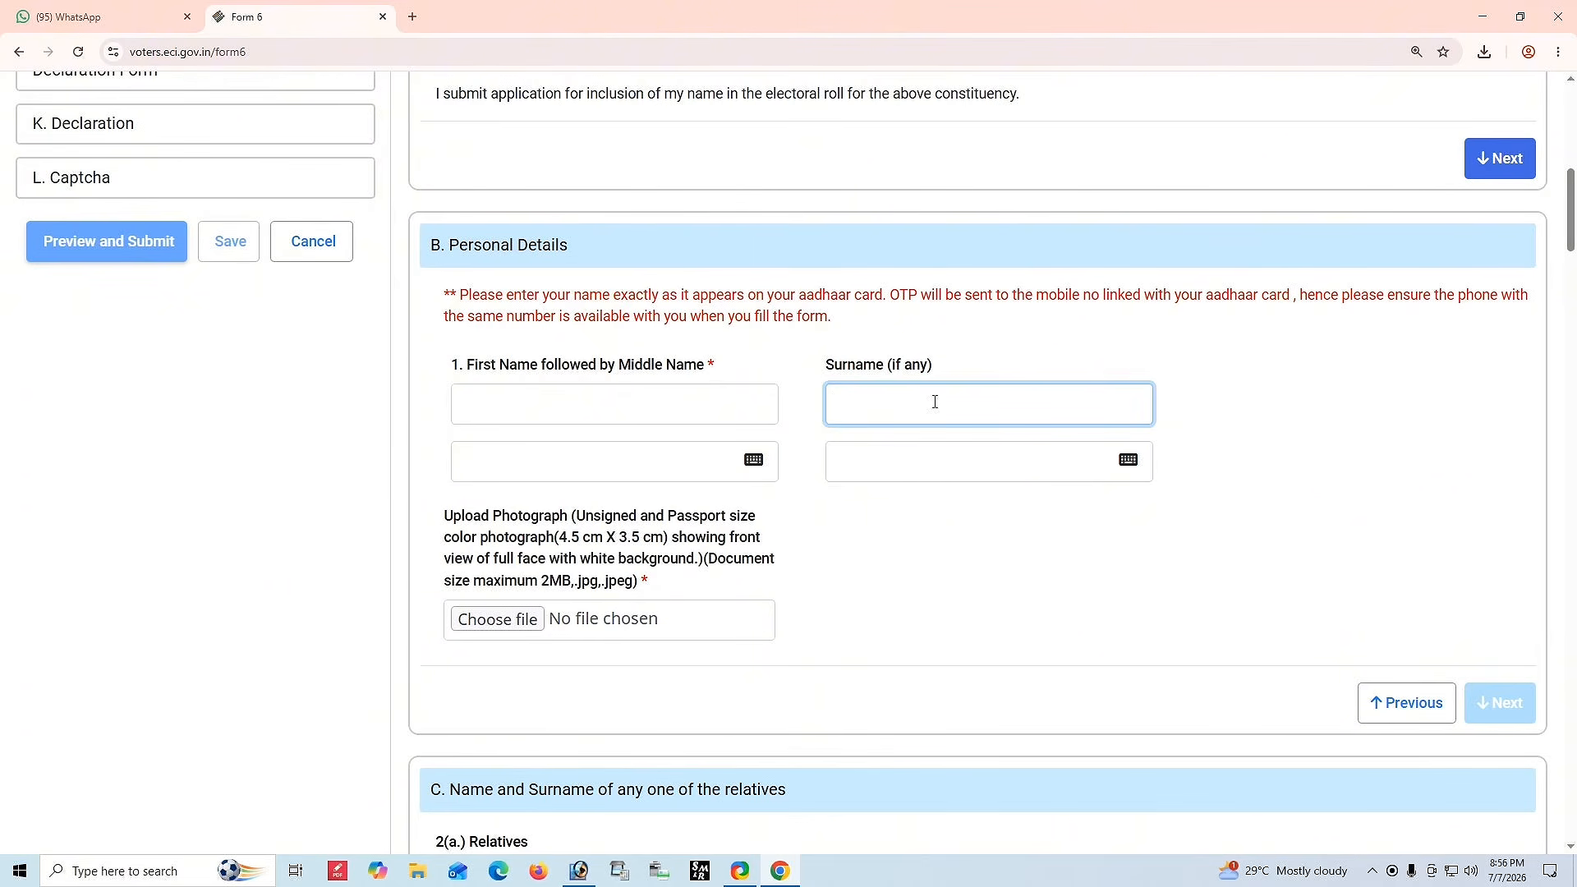
left_click(571, 391)
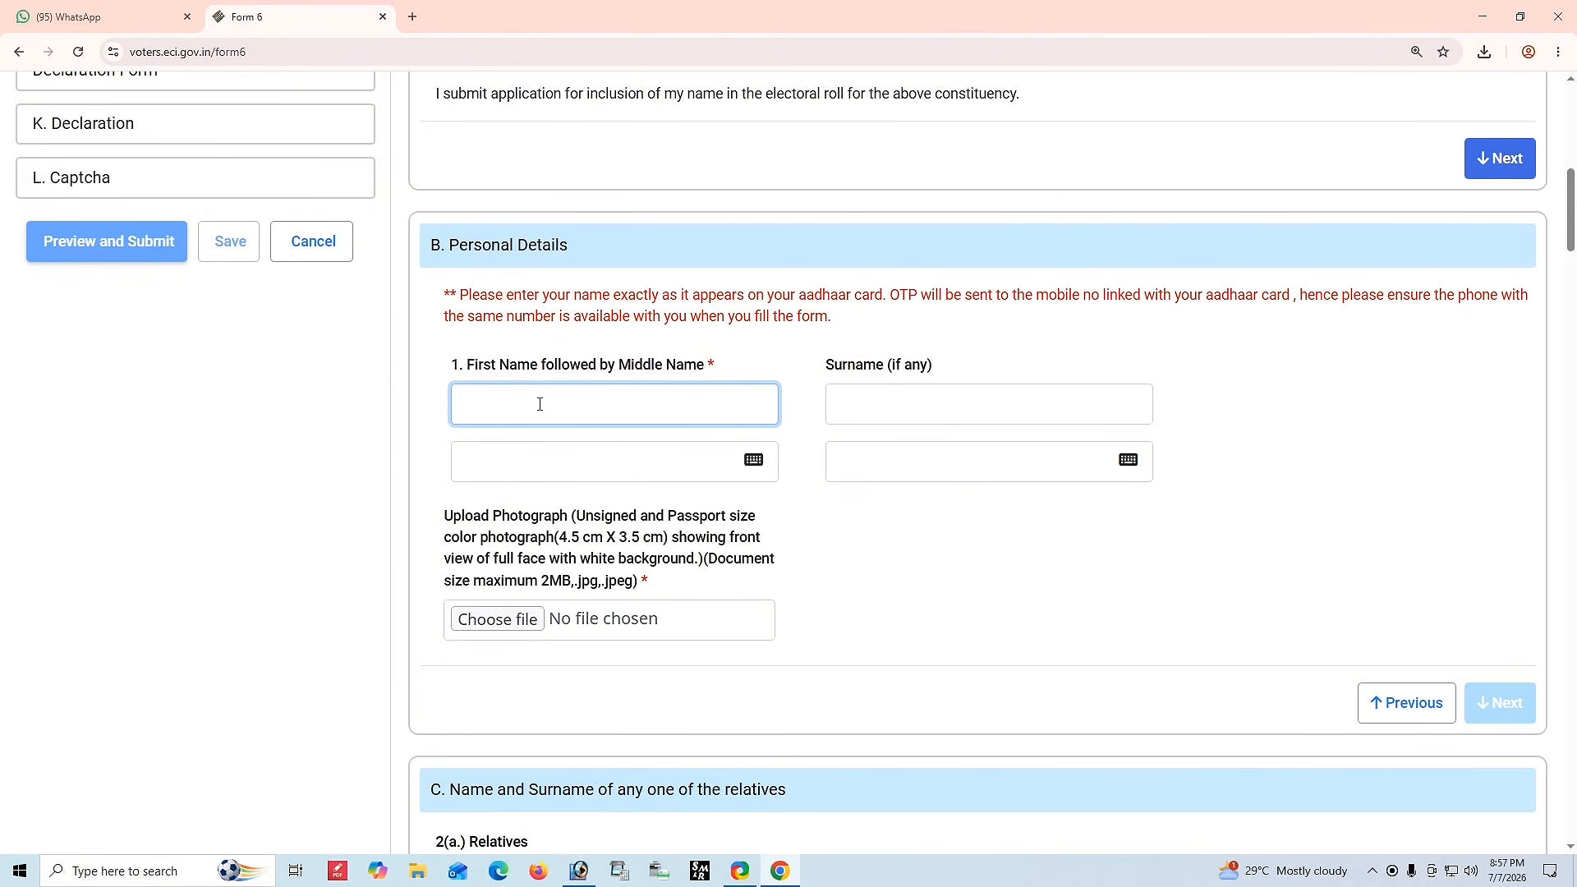
Enter the applicant's first name and accept its Bengali transliteration in the regional-language field.
type("C")
left_click(371, 432)
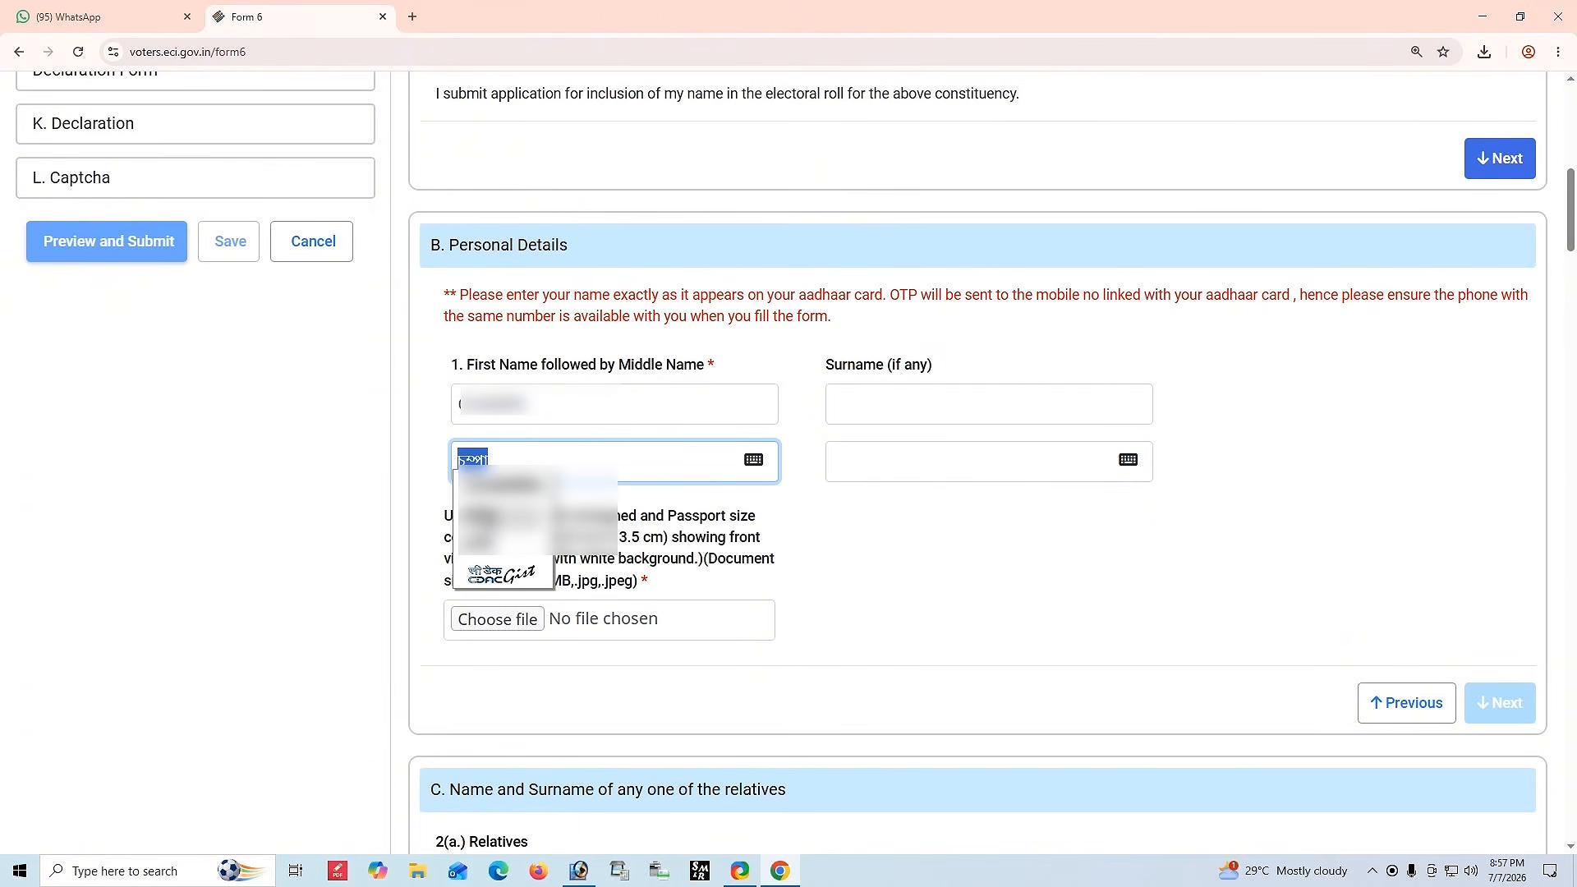
left_click(485, 523)
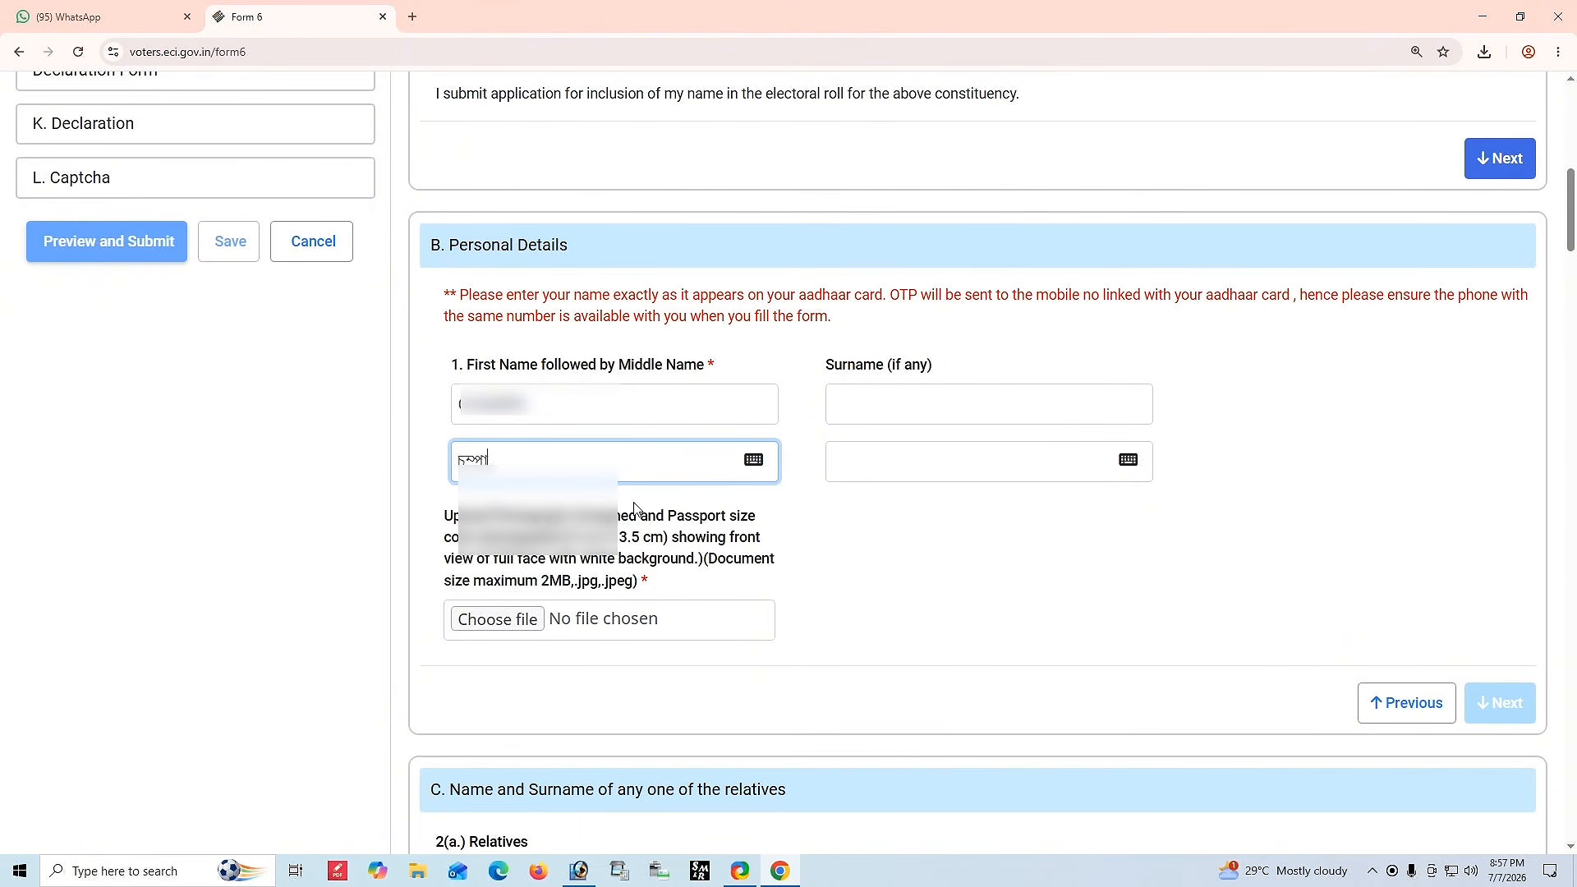
Enter the applicant's surname and pick its Bengali transliteration for the regional surname field.
left_click(880, 396)
key("Tab")
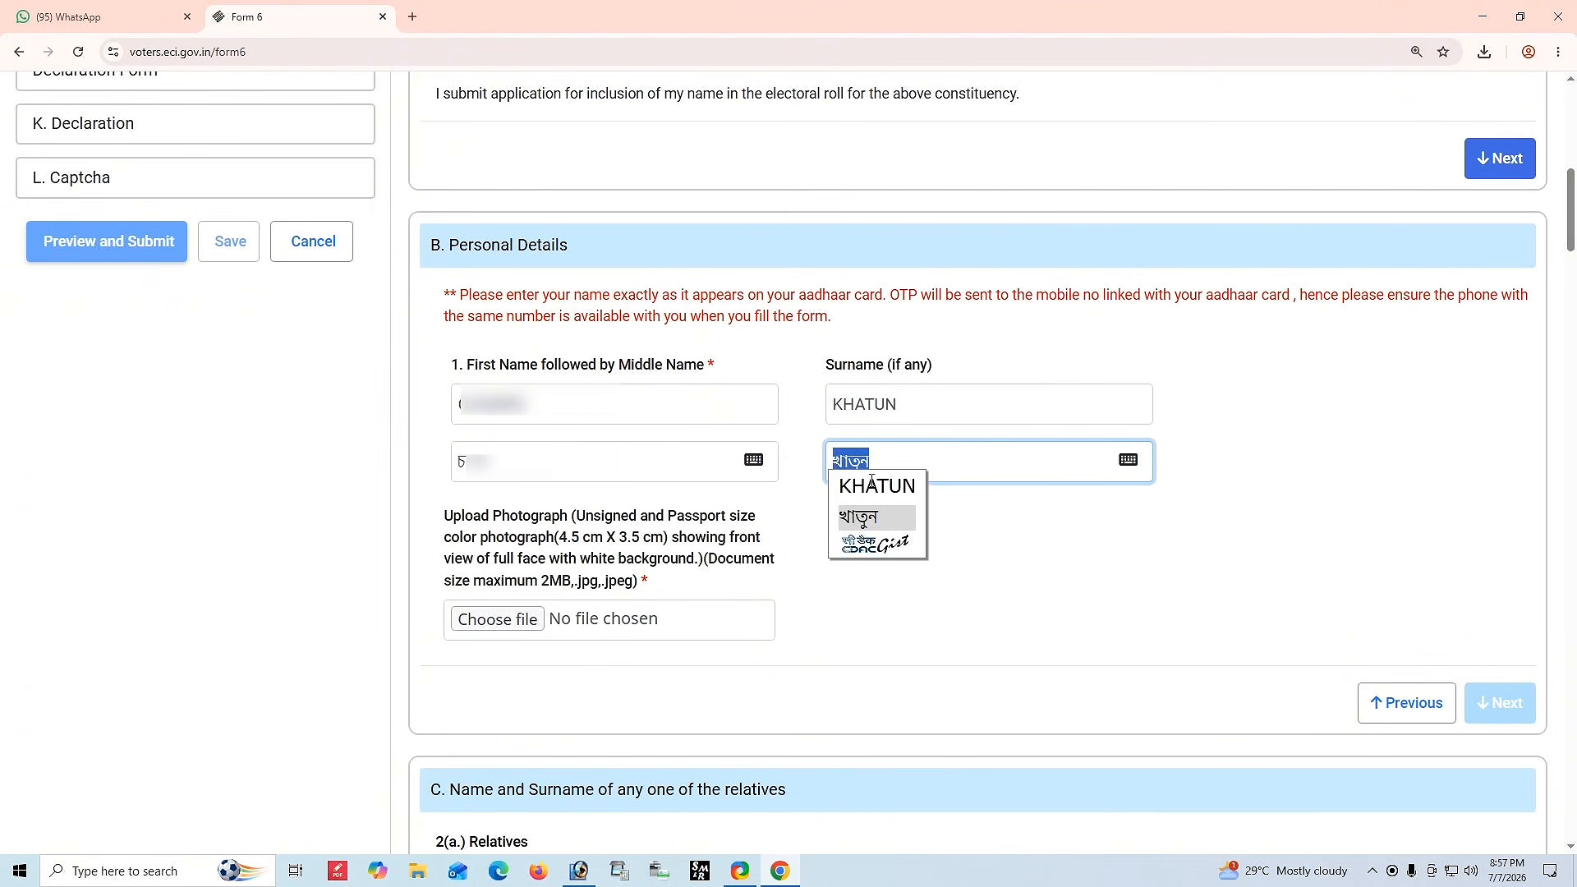
left_click(864, 521)
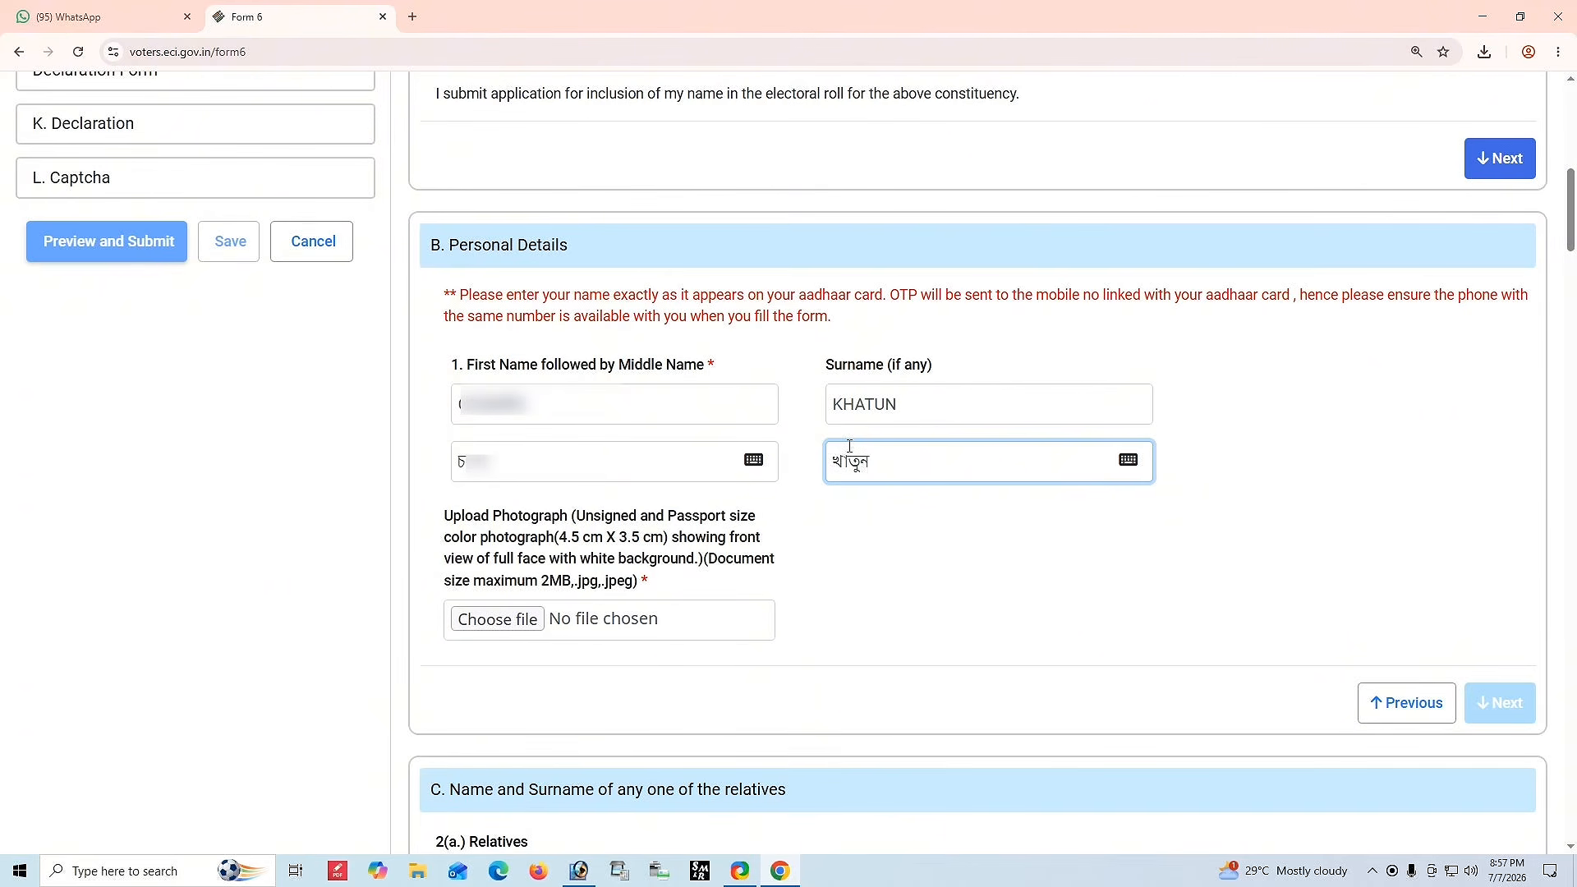
left_click(893, 522)
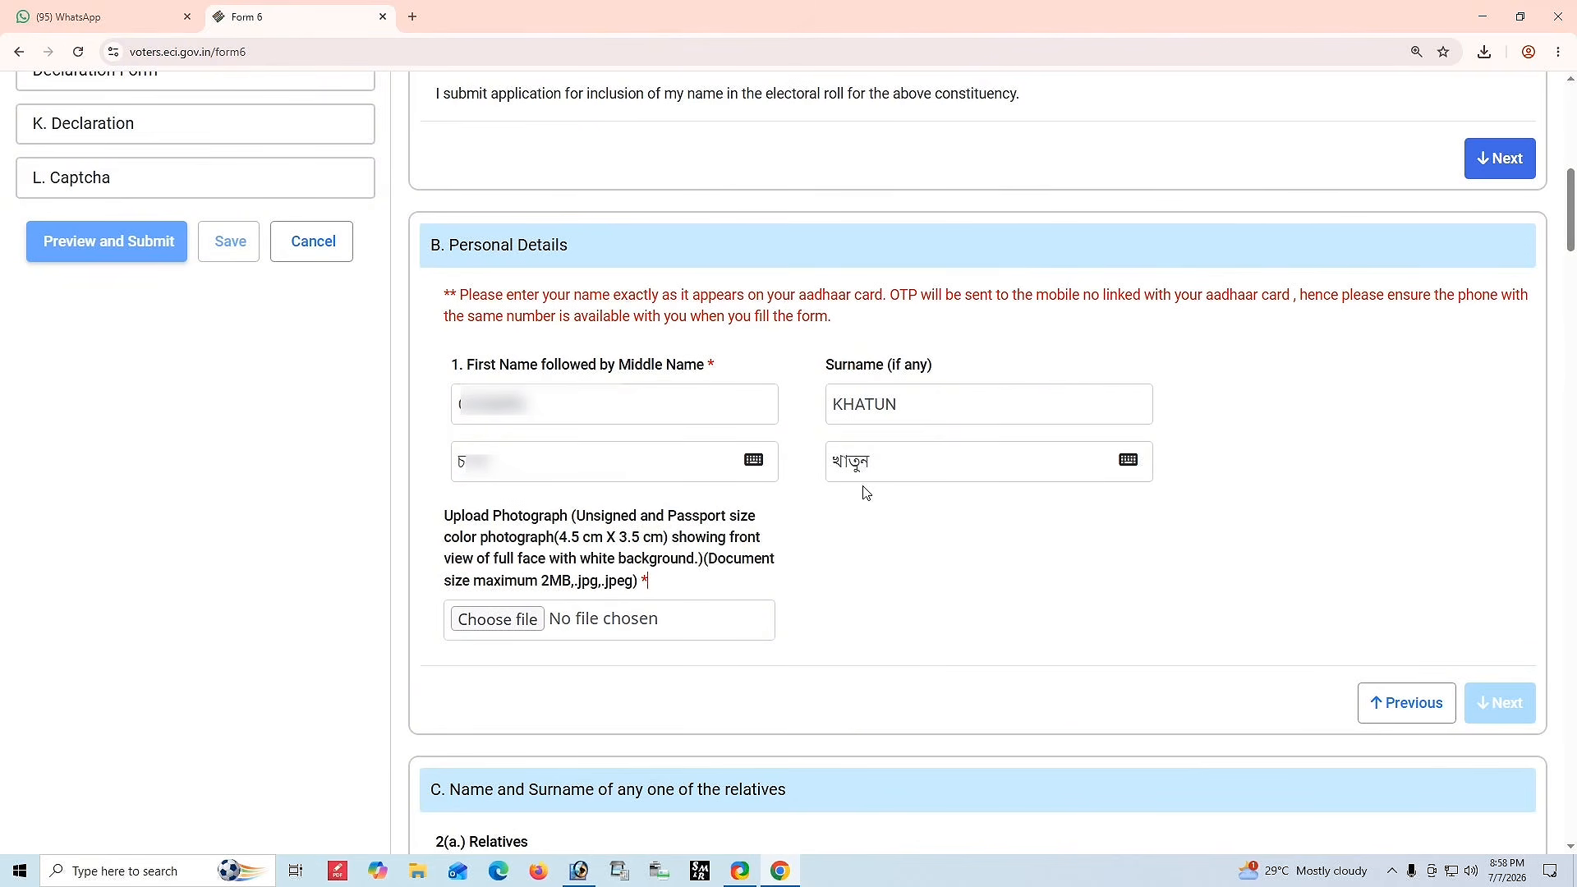
Open the Bengali on-screen Inscript keyboard for the regional surname field and close it again.
left_click(920, 462)
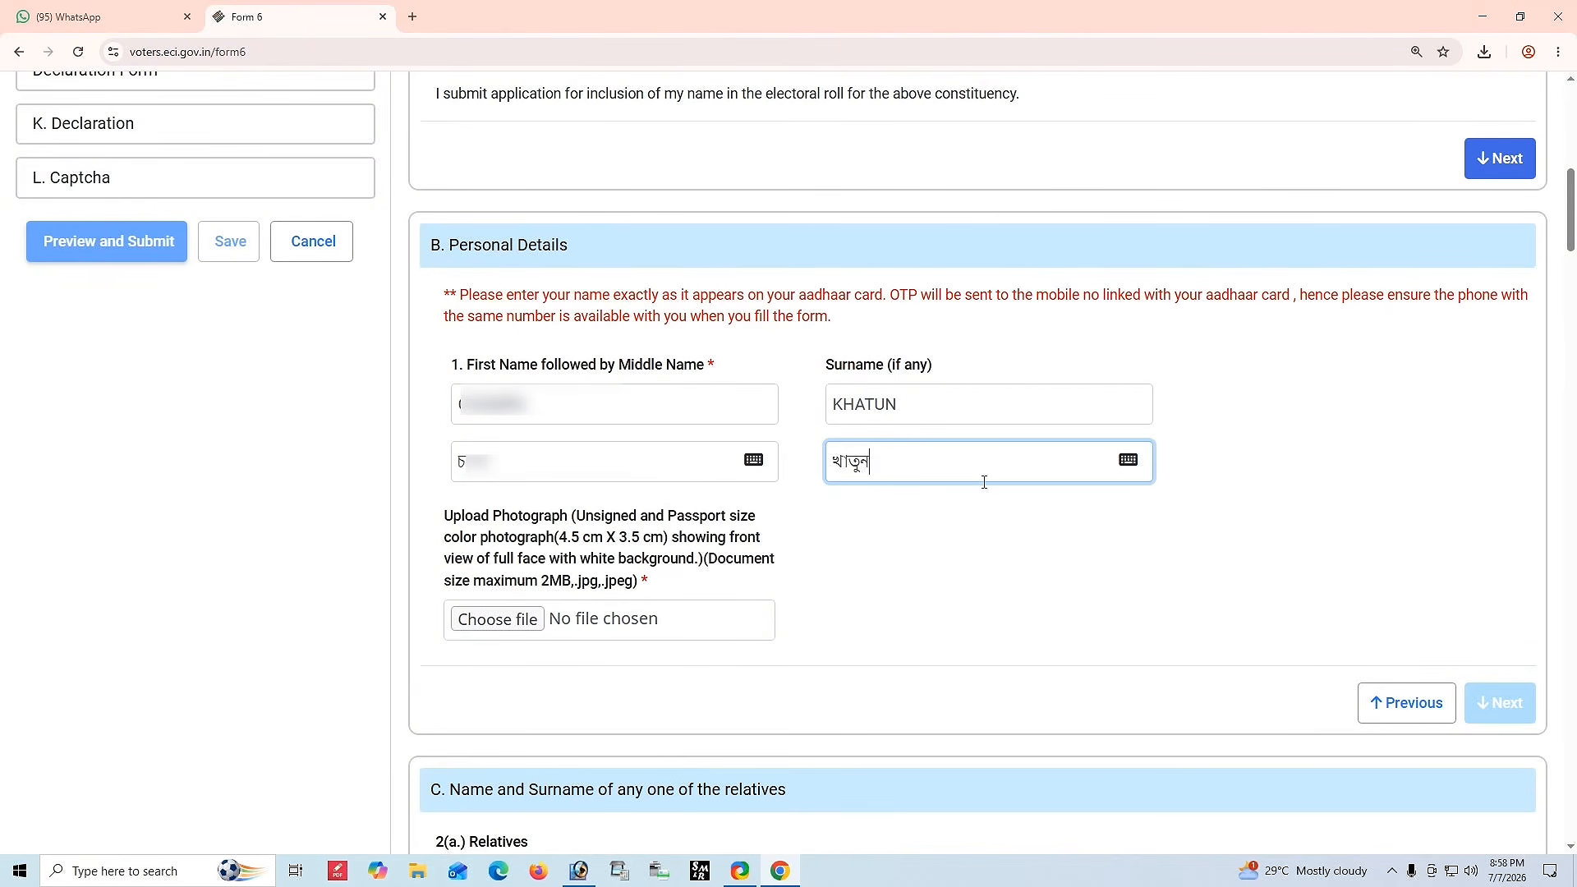
left_click(1124, 468)
left_click_drag(865, 380, 885, 194)
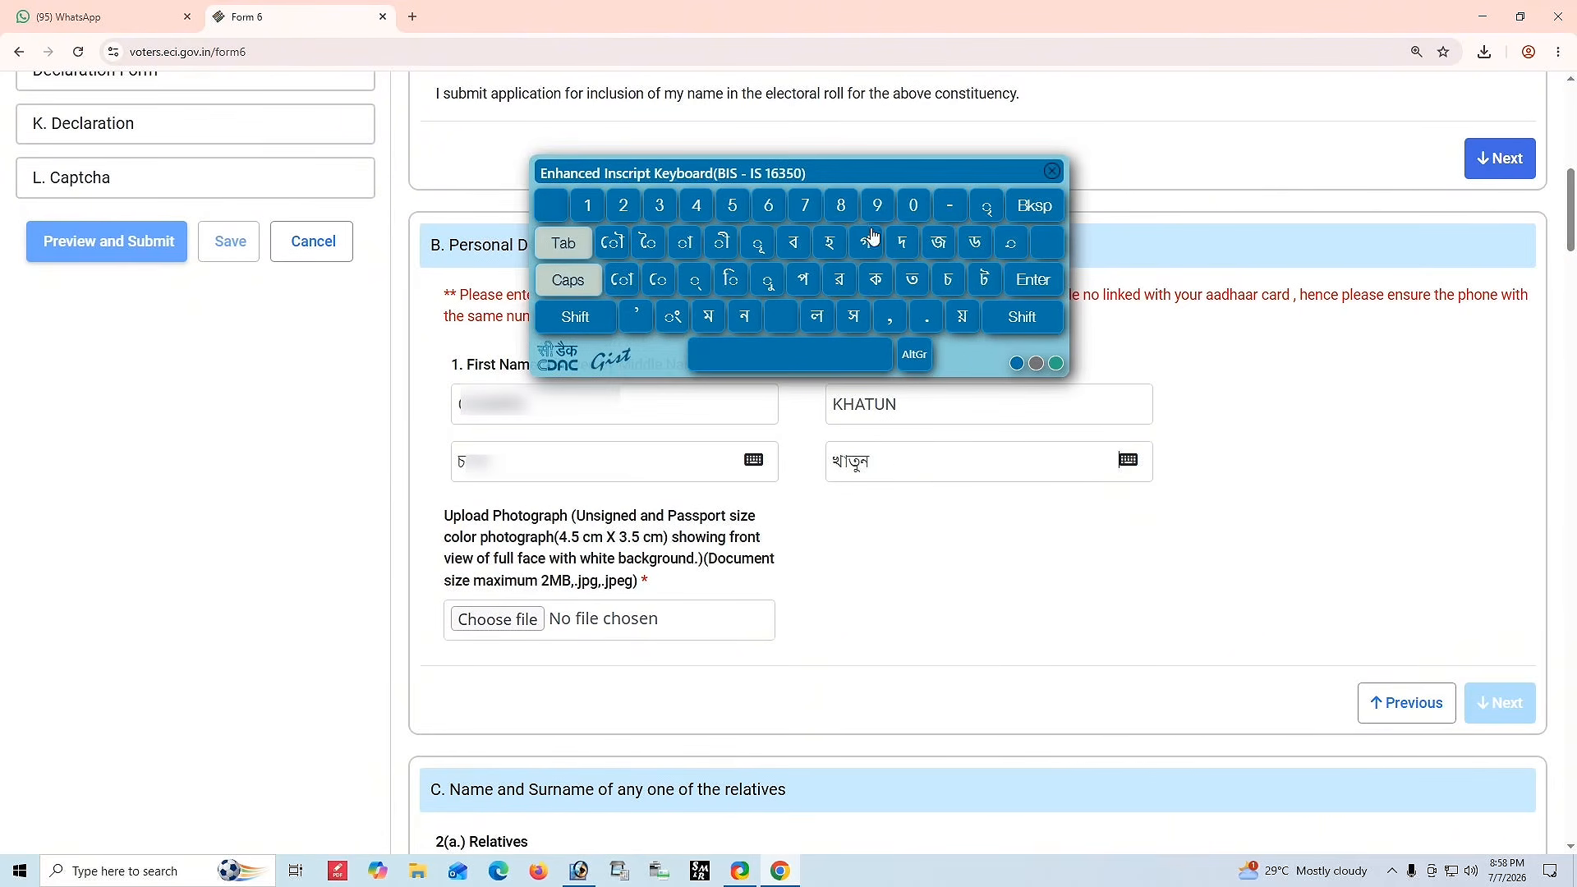
left_click(894, 461)
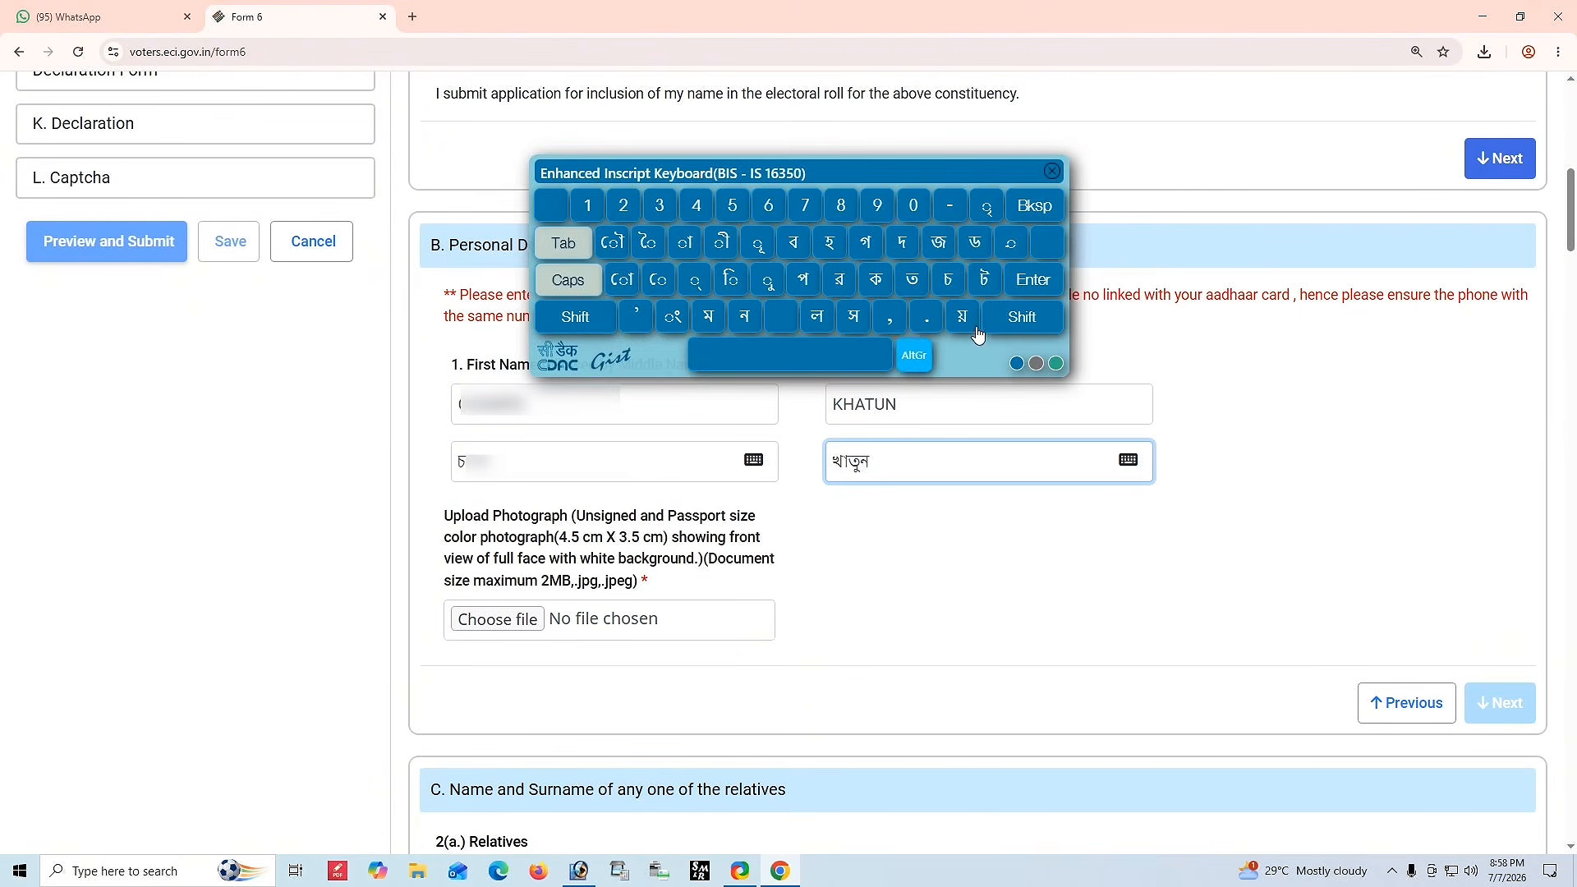
left_click(915, 356)
left_click(1002, 330)
left_click(908, 360)
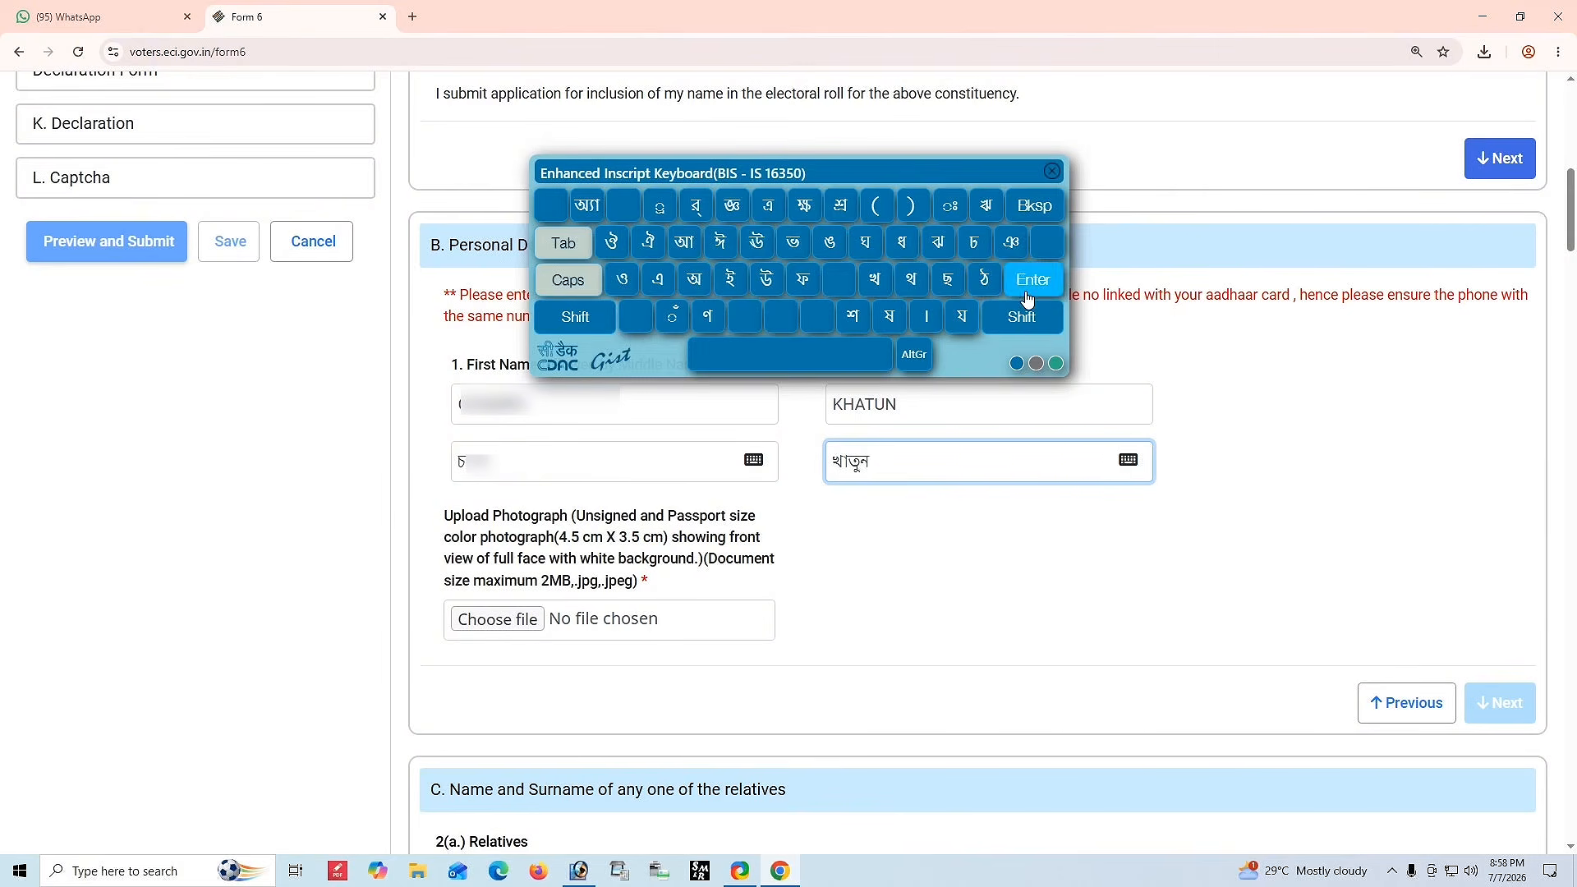
left_click(1051, 172)
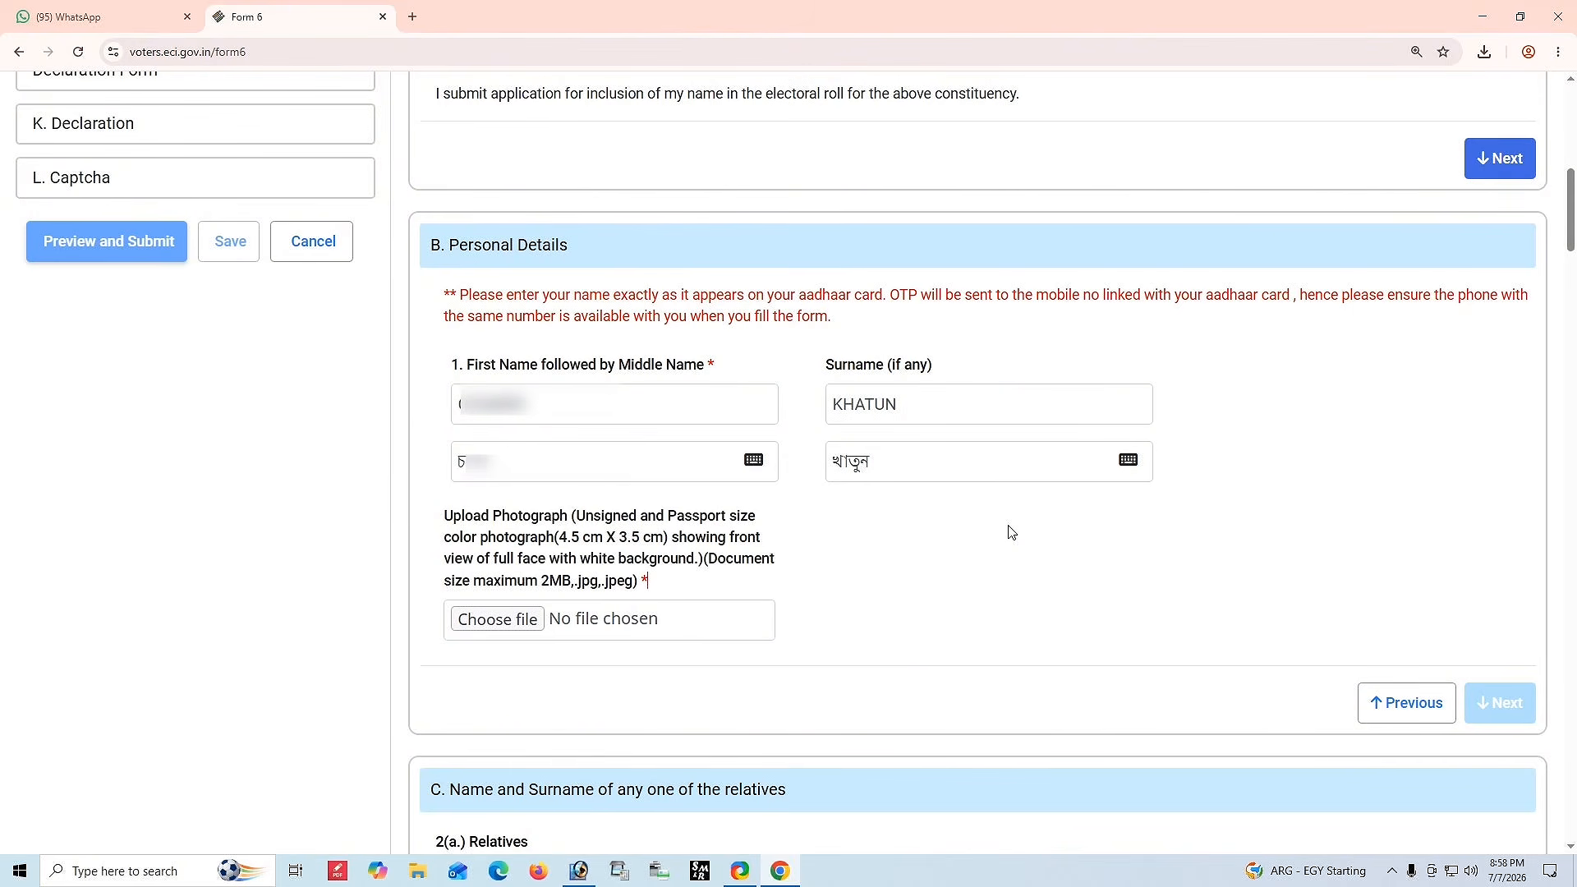
Upload the applicant's passport-size photograph, save it in the crop dialog and acknowledge the face-detection notice.
left_click_drag(445, 517, 861, 579)
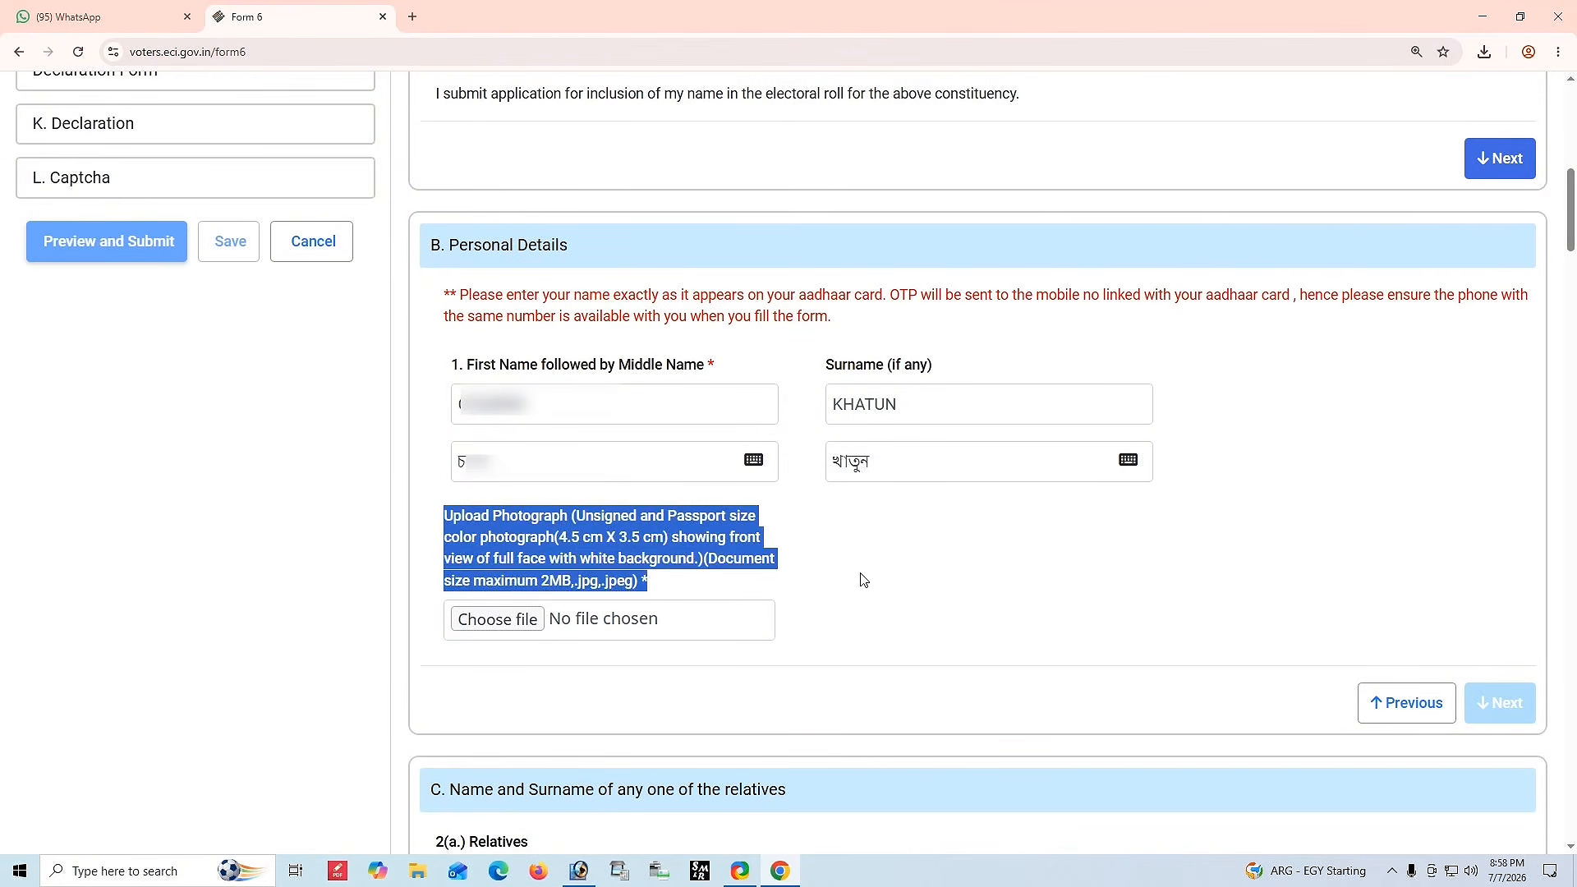
left_click(860, 580)
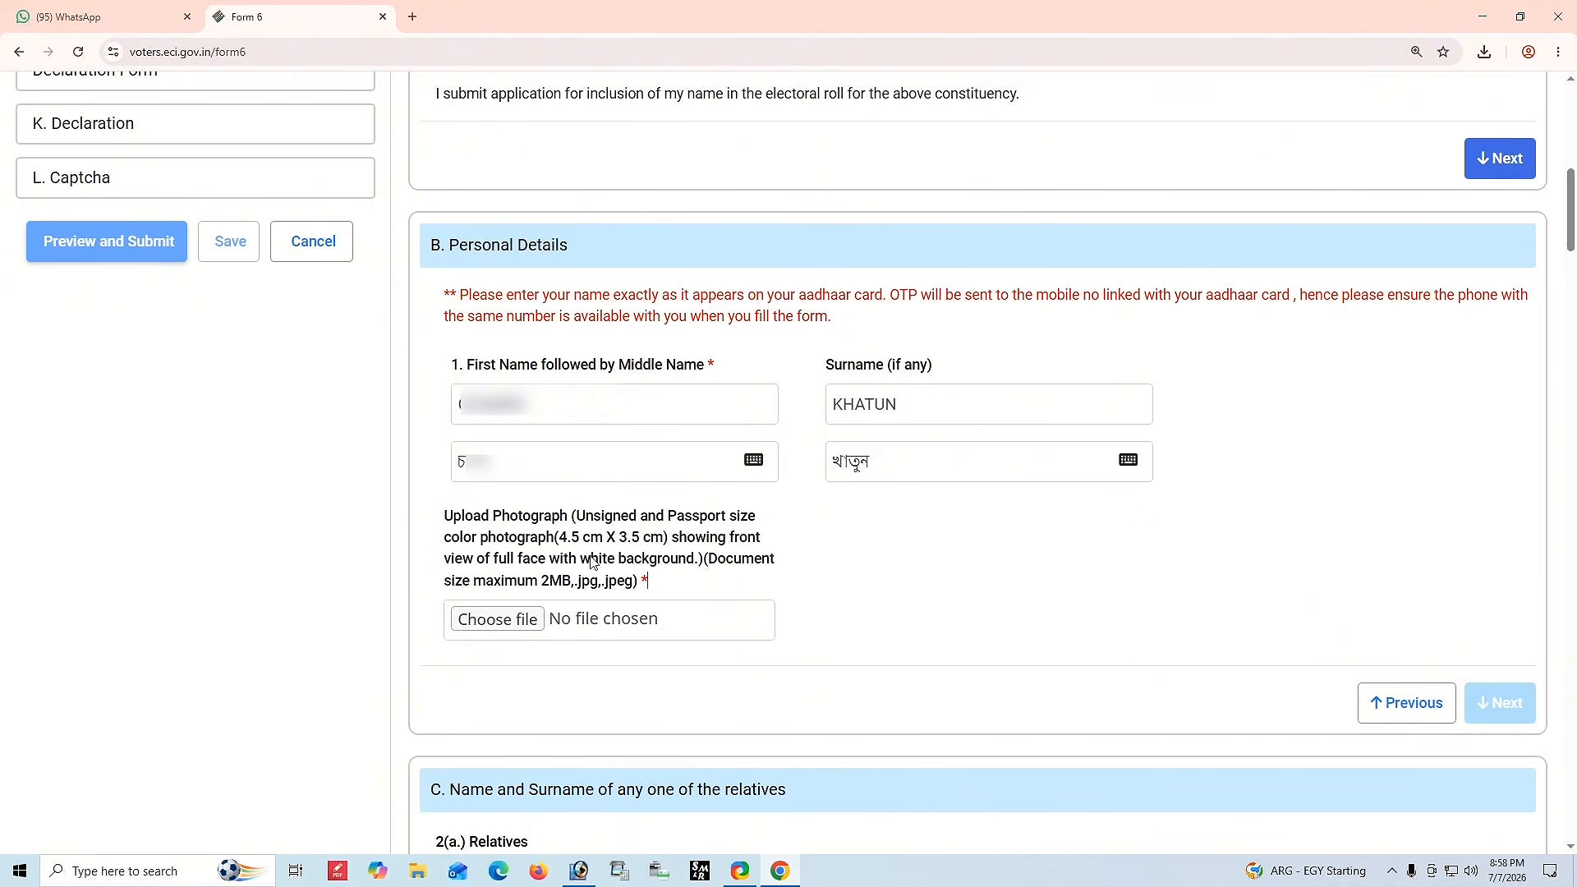
left_click_drag(537, 583, 654, 591)
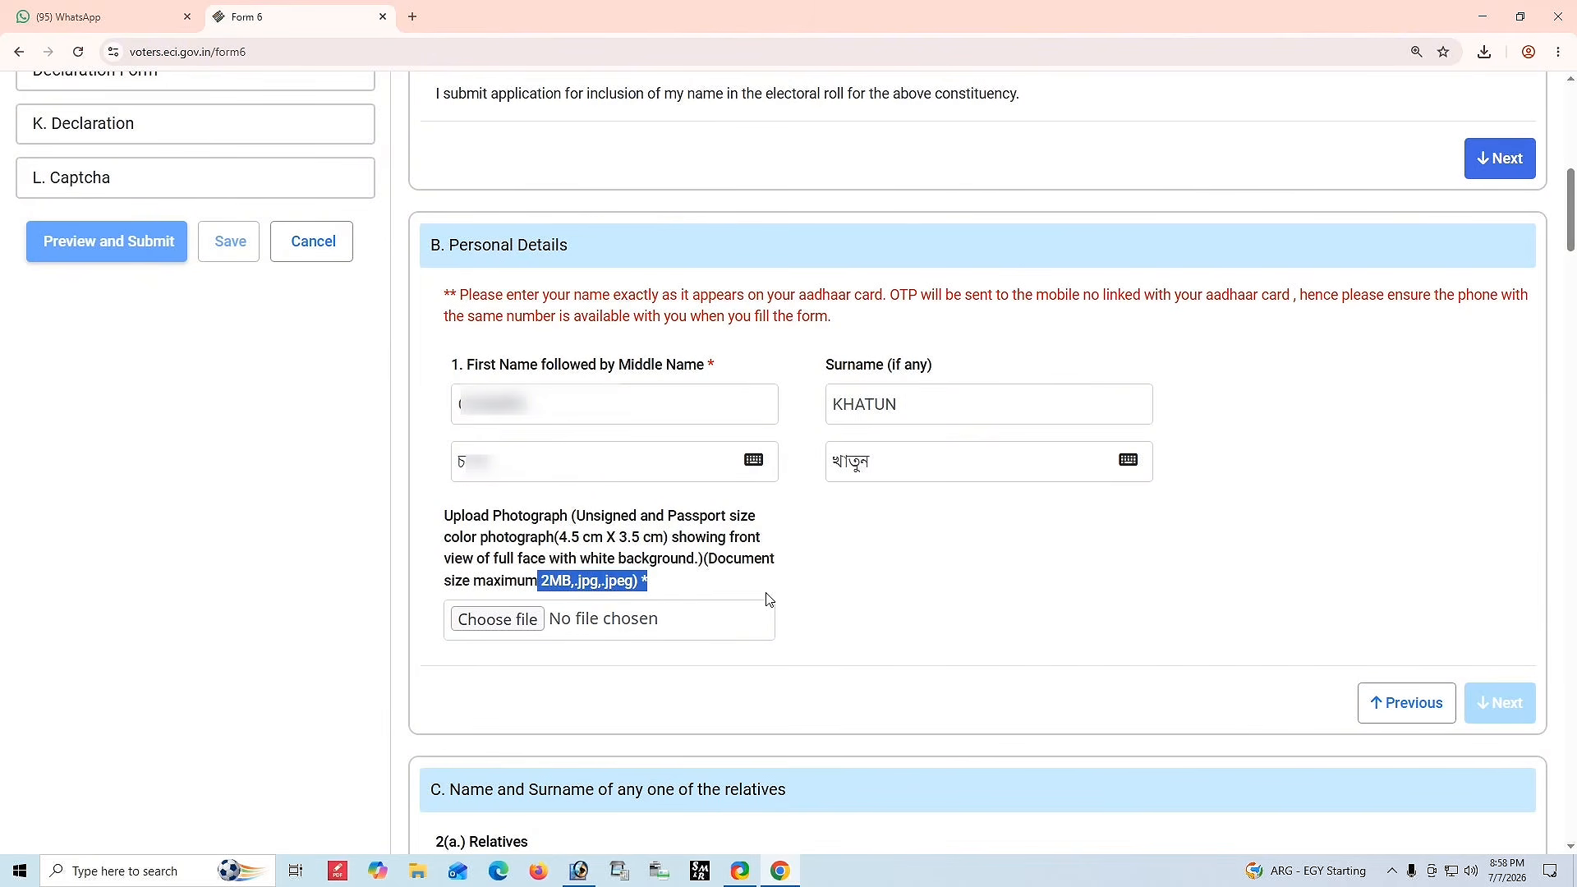
left_click(842, 592)
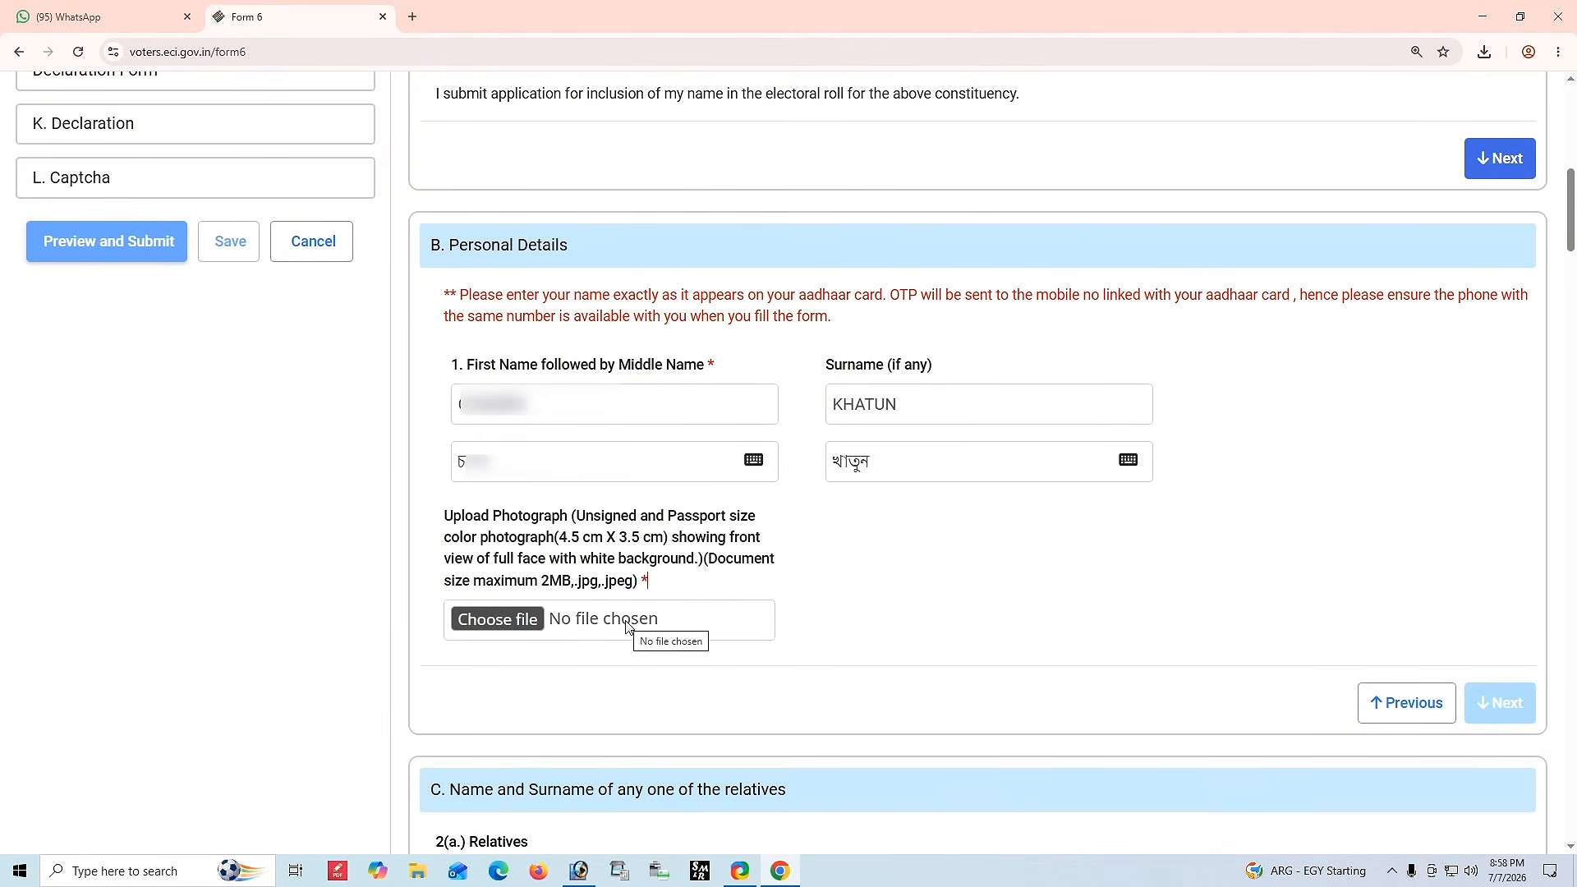
left_click(499, 622)
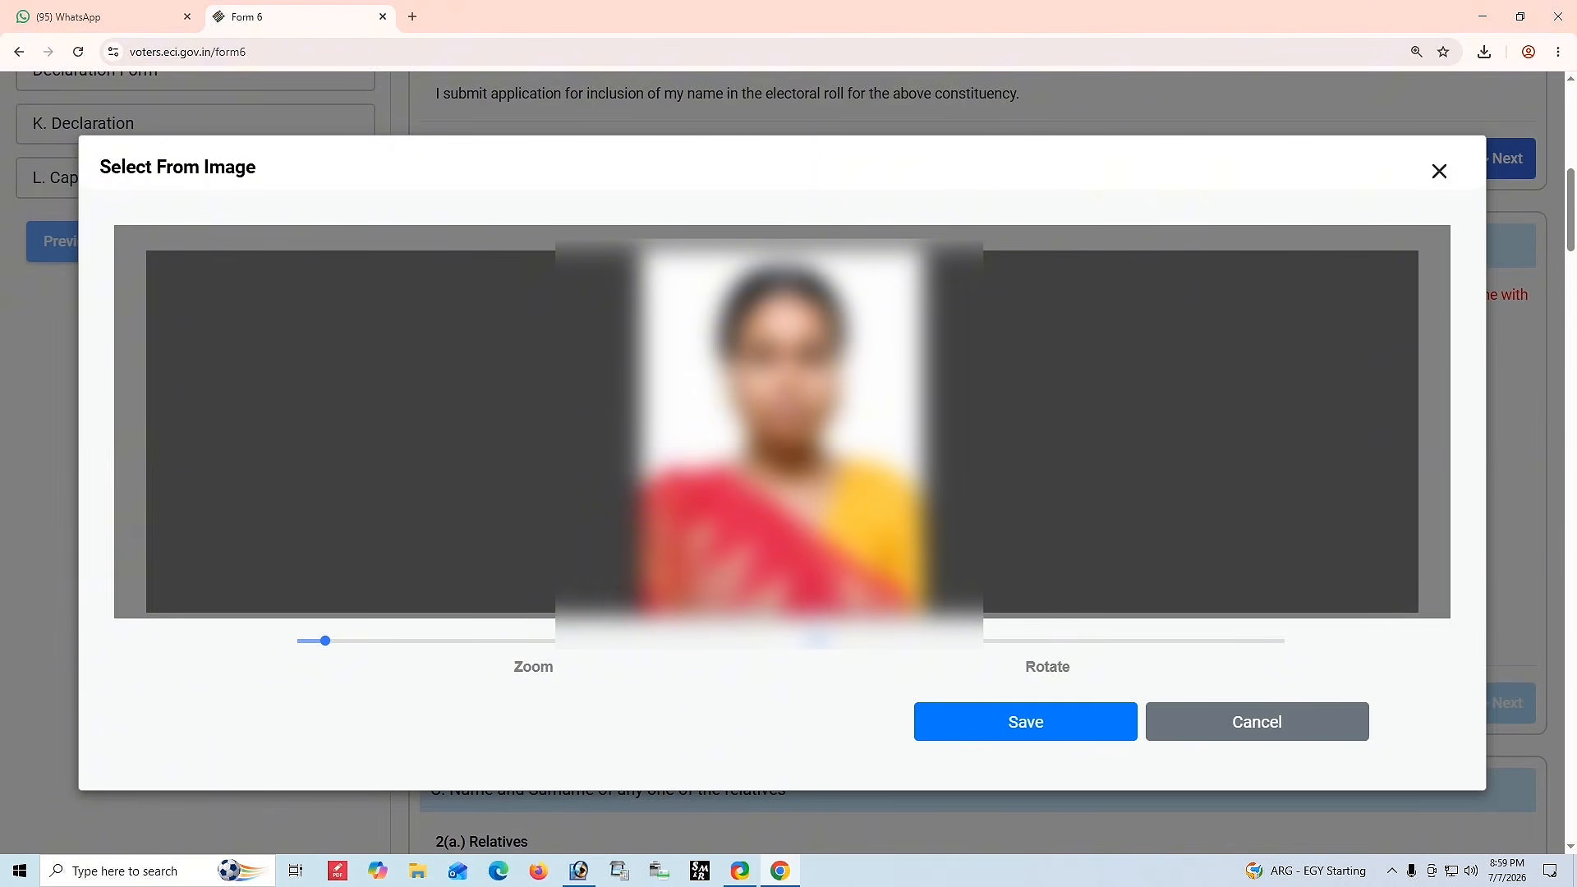
mouse_move(327, 644)
left_mouse_down()
mouse_move(376, 664)
mouse_move(334, 660)
left_mouse_up()
left_click(990, 725)
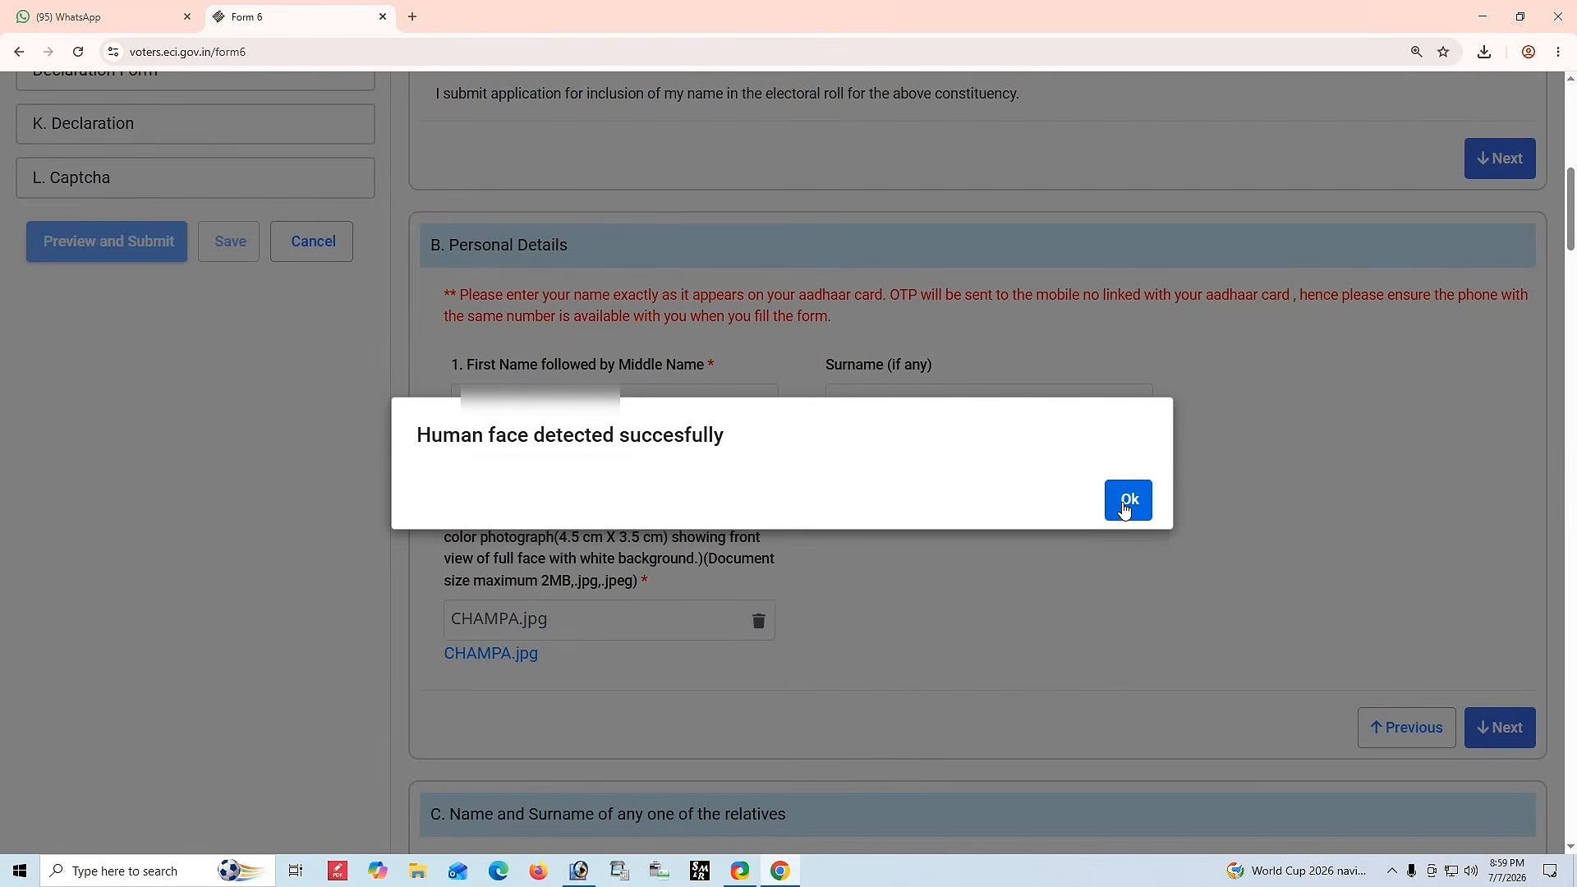
left_click(1118, 512)
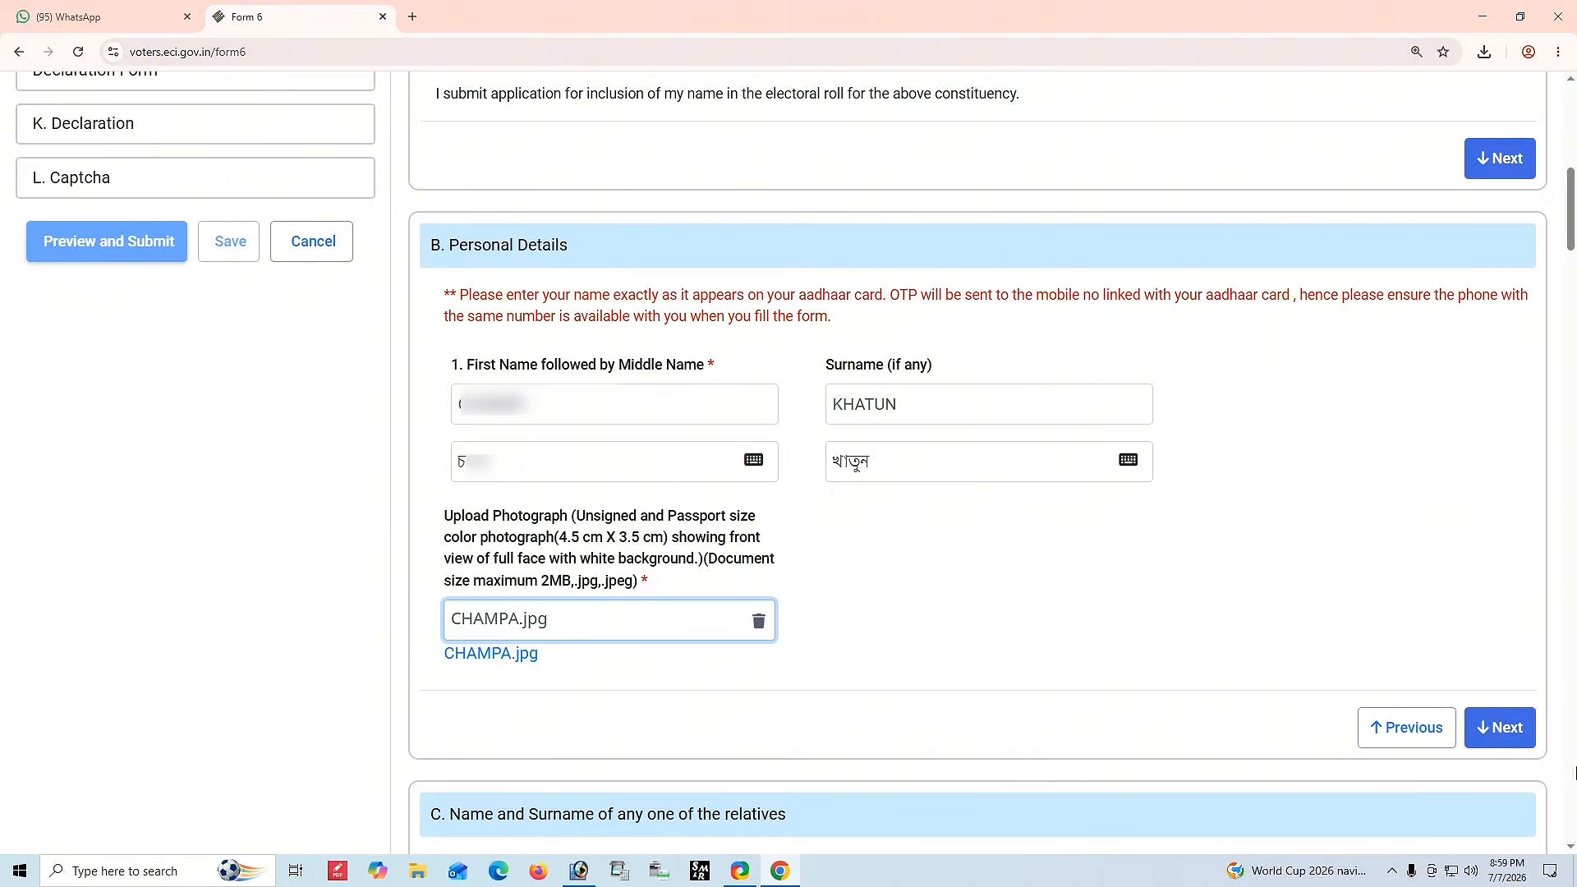
Continue to the relatives section and select Husband as the relation type.
left_click(1499, 728)
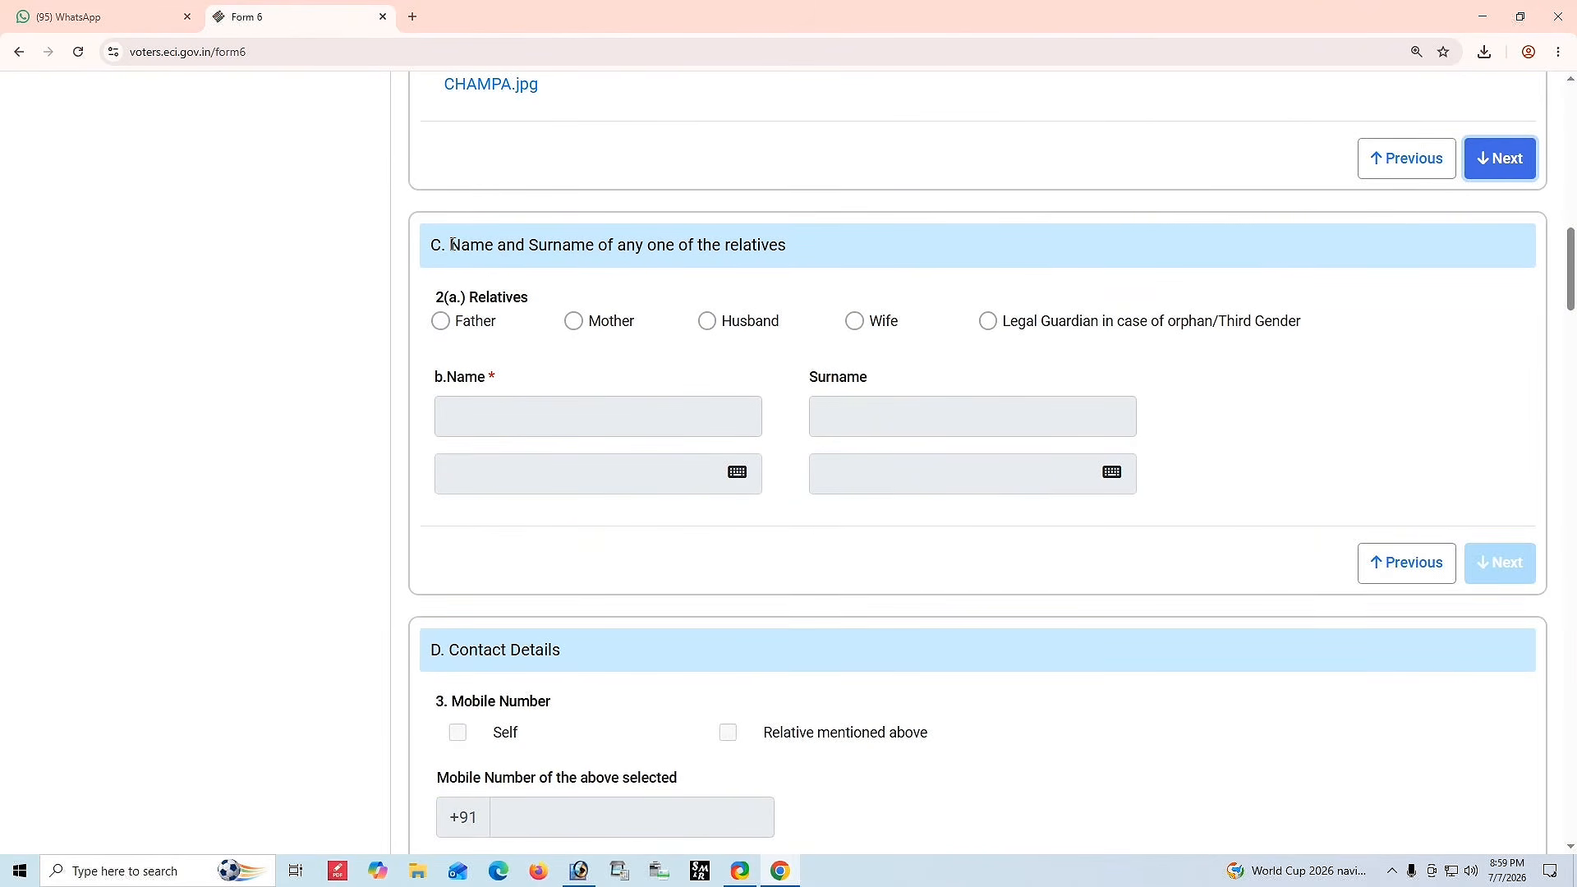
left_click_drag(461, 264, 813, 271)
left_click(819, 273)
left_click(707, 321)
left_click(586, 410)
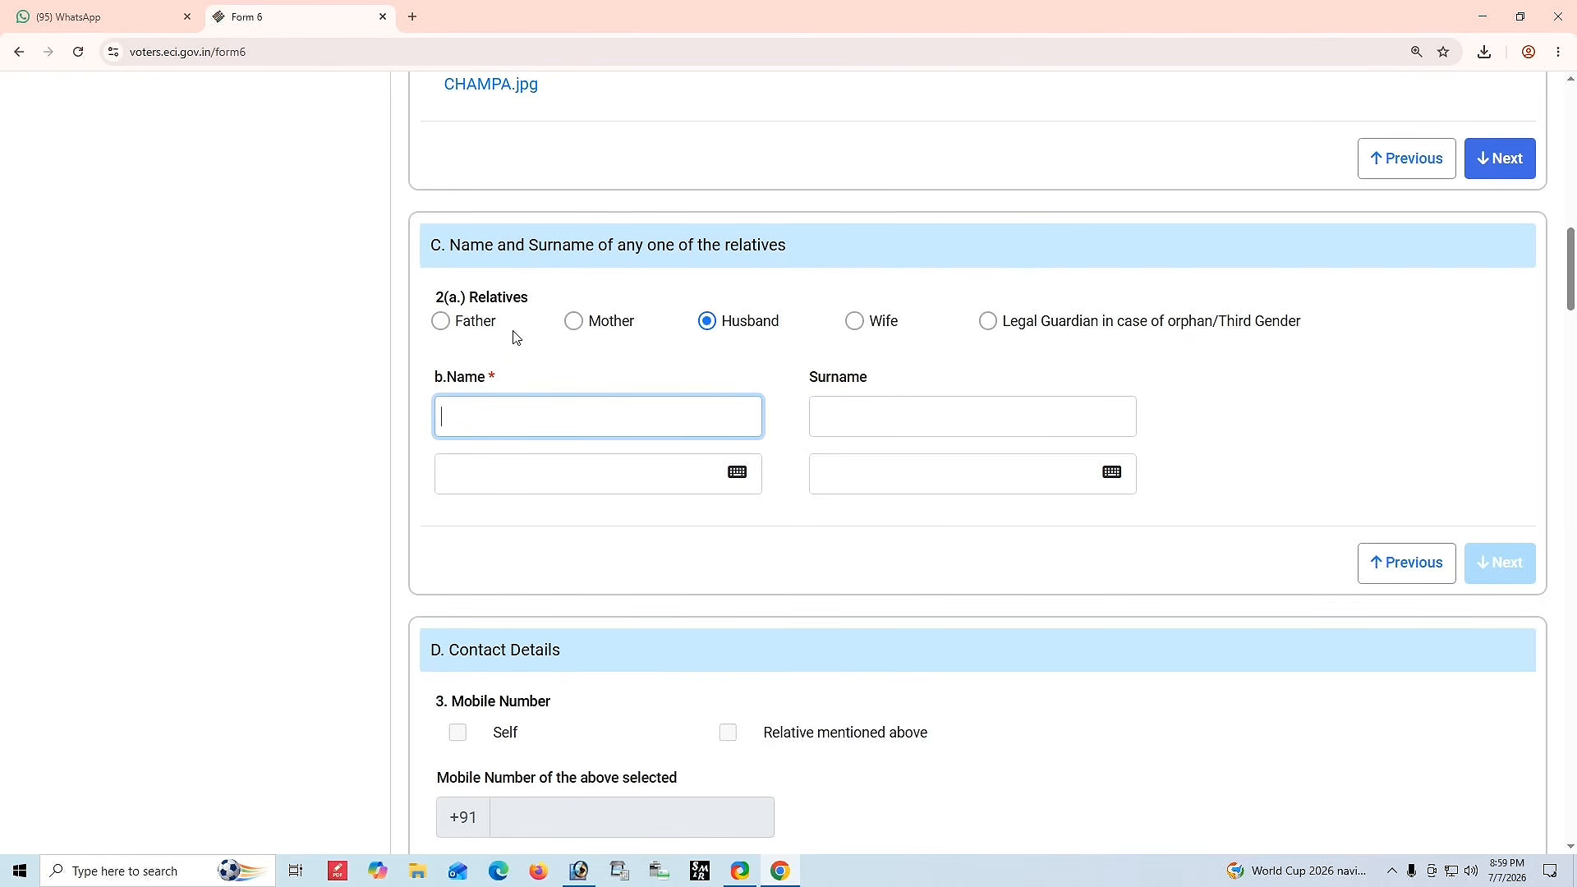
left_click(442, 322)
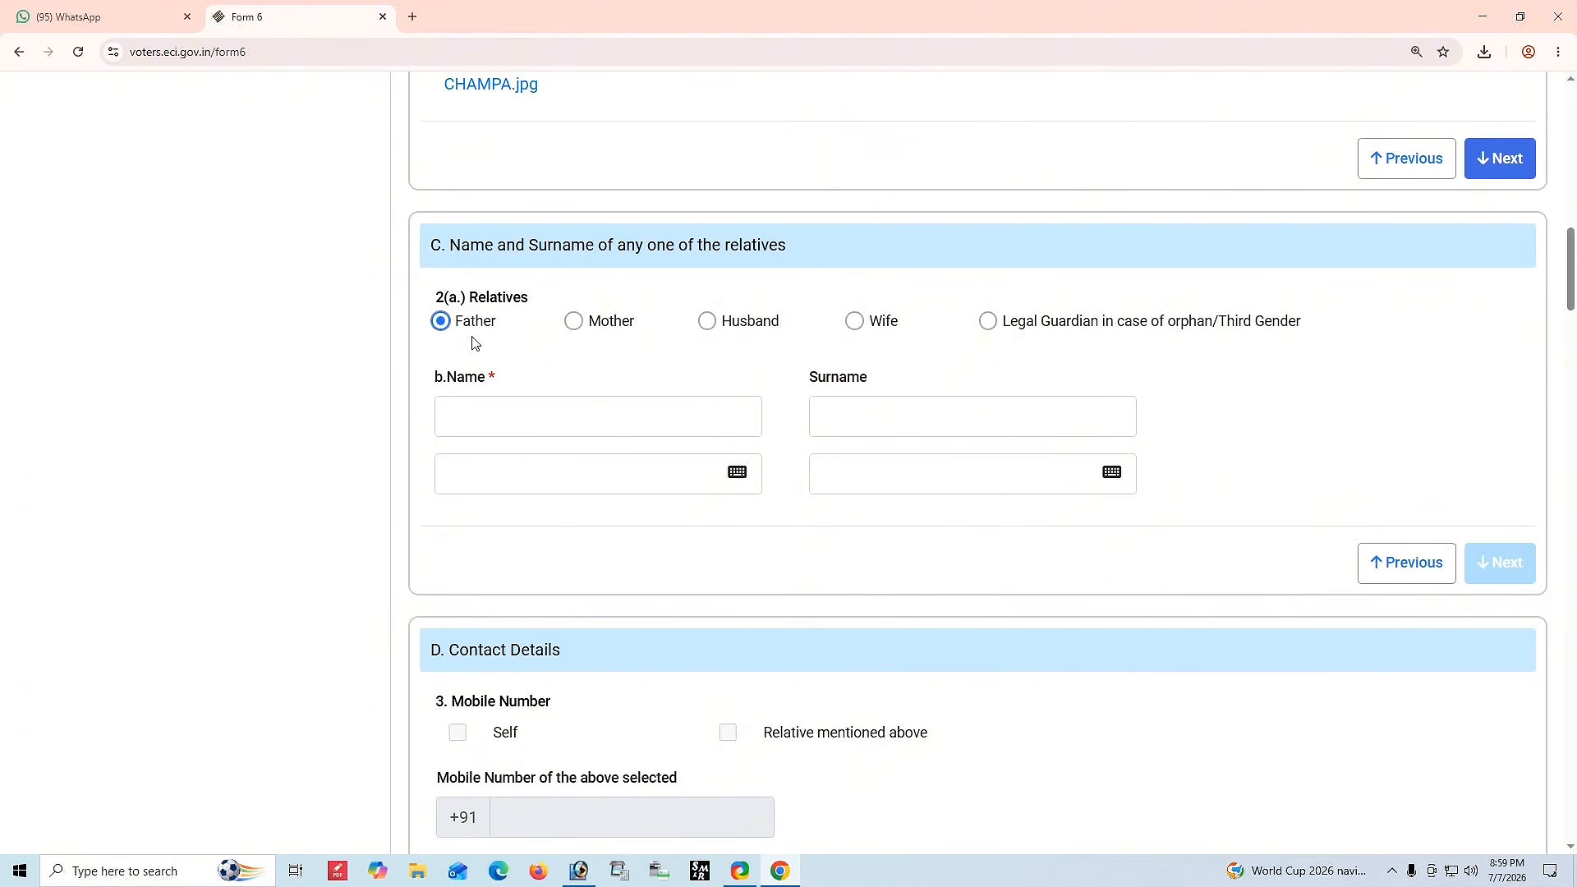
left_click(501, 421)
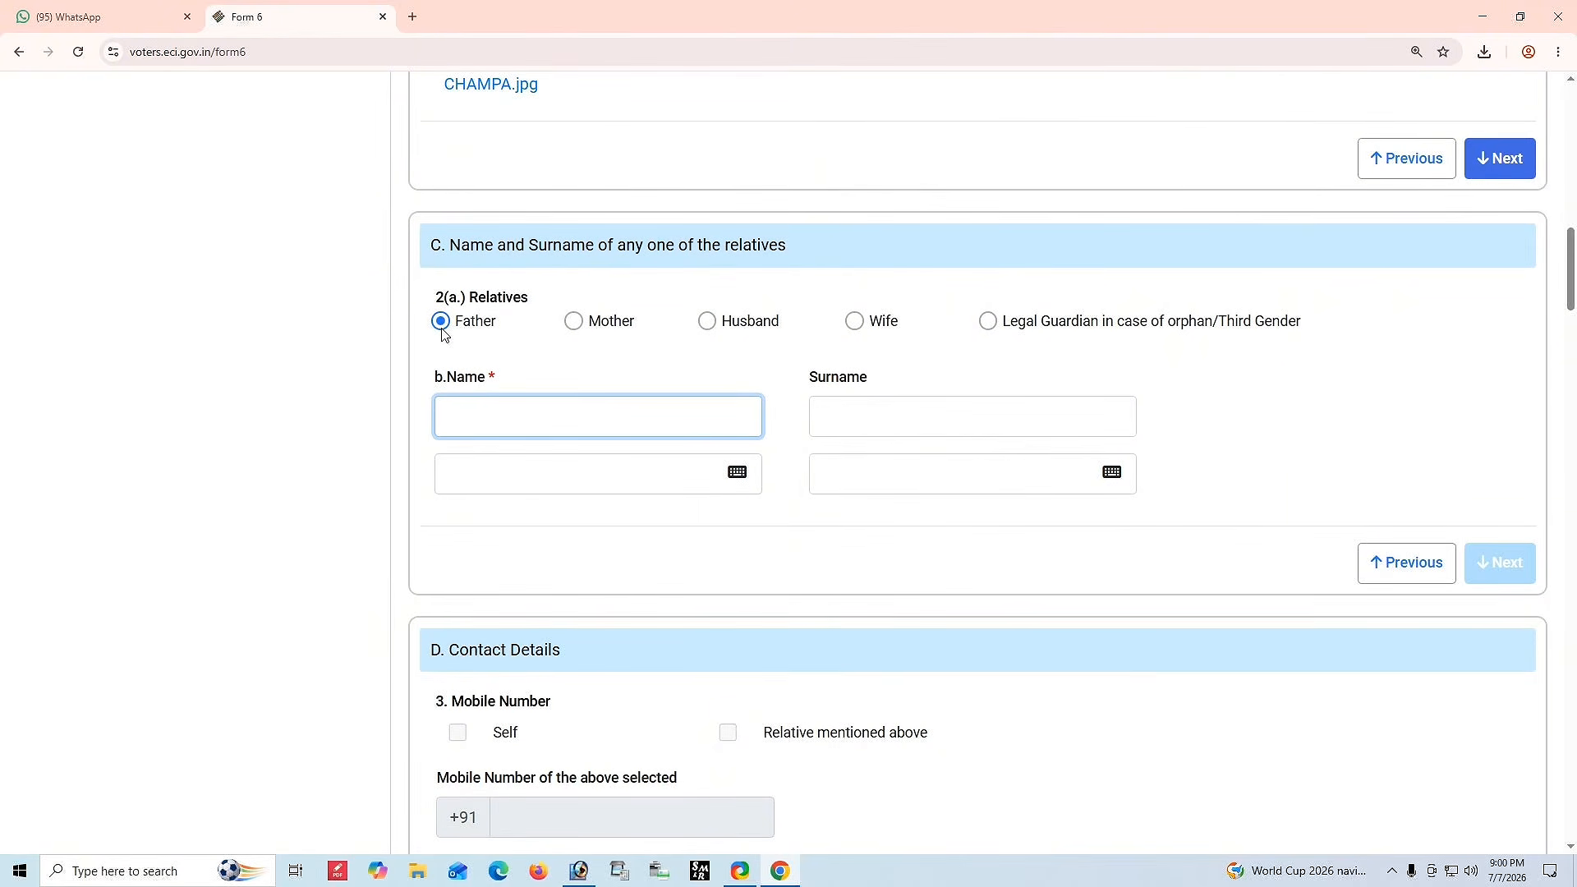
left_click(573, 321)
left_click(542, 422)
left_click(707, 321)
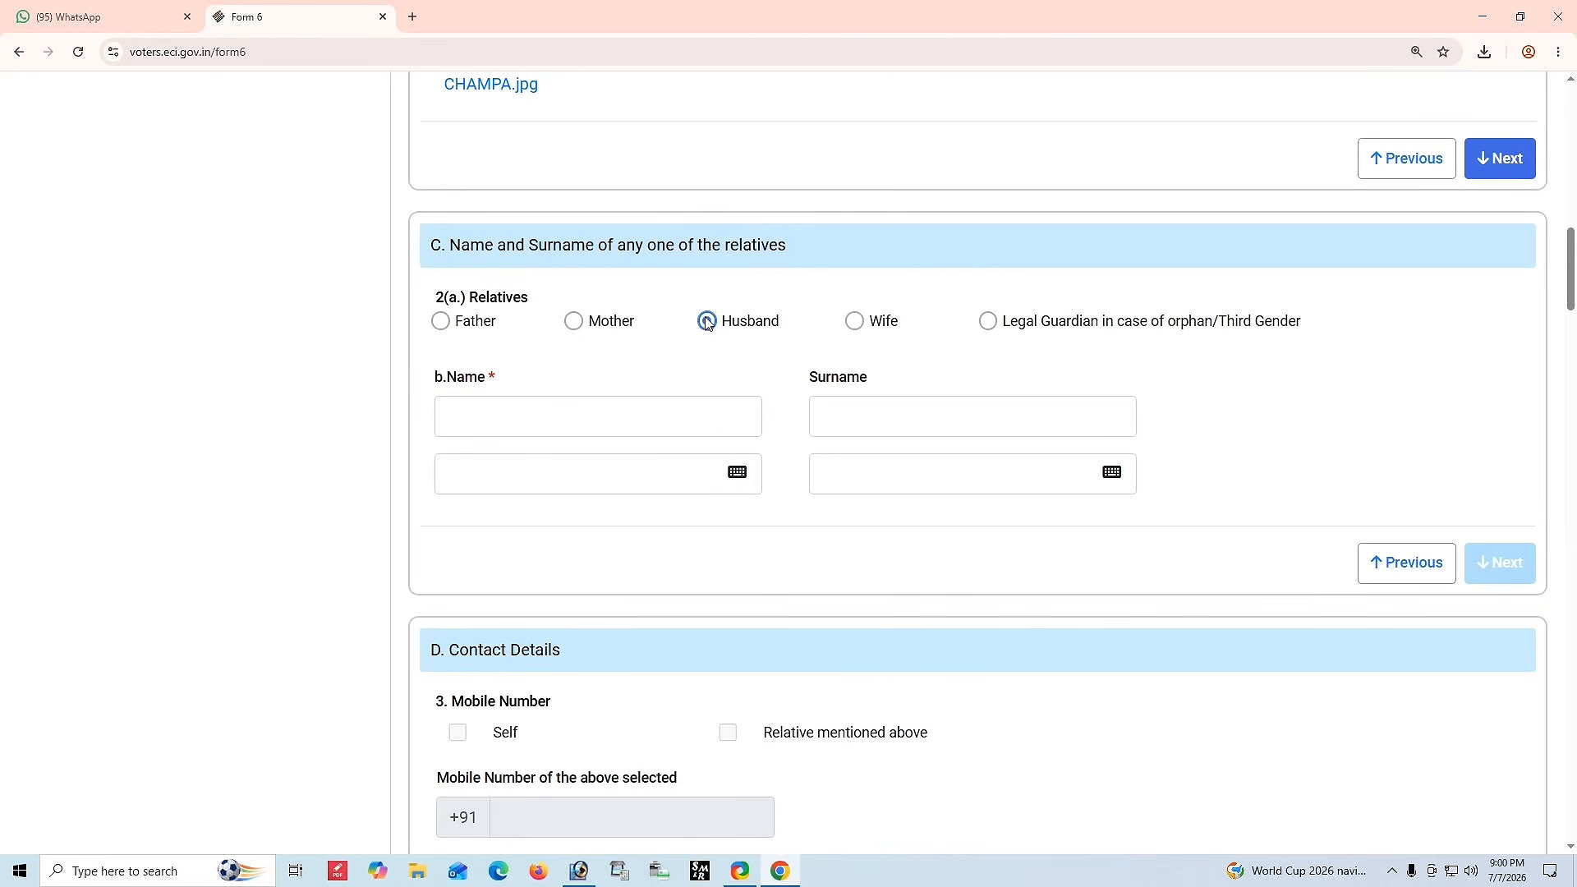
left_click(523, 411)
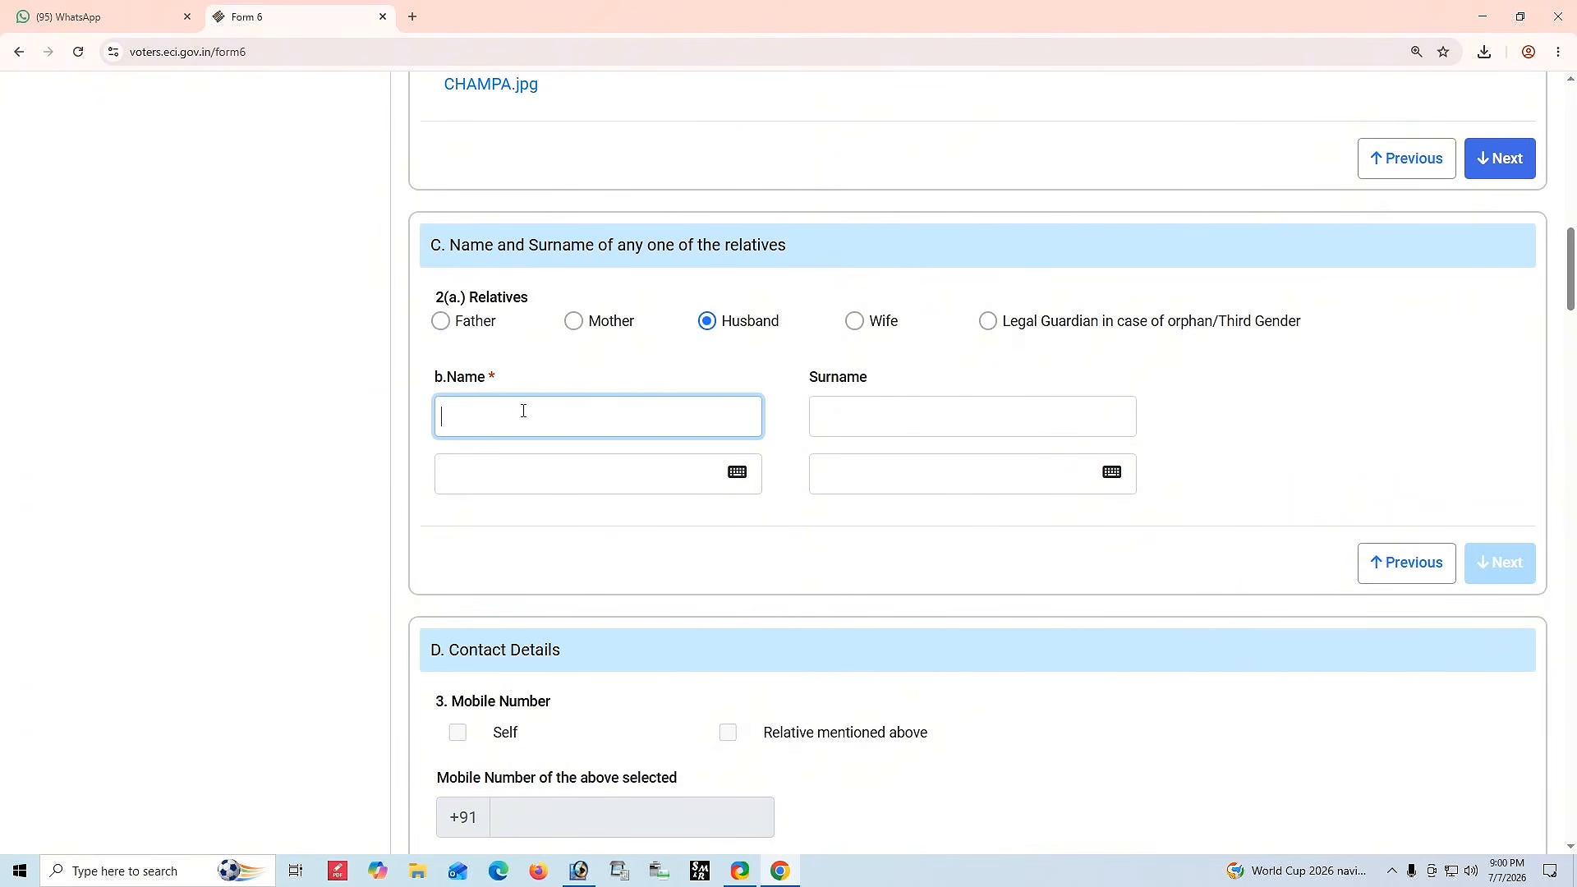
Enter the husband's name in the relative name field and move to its regional-language field.
type("TC")
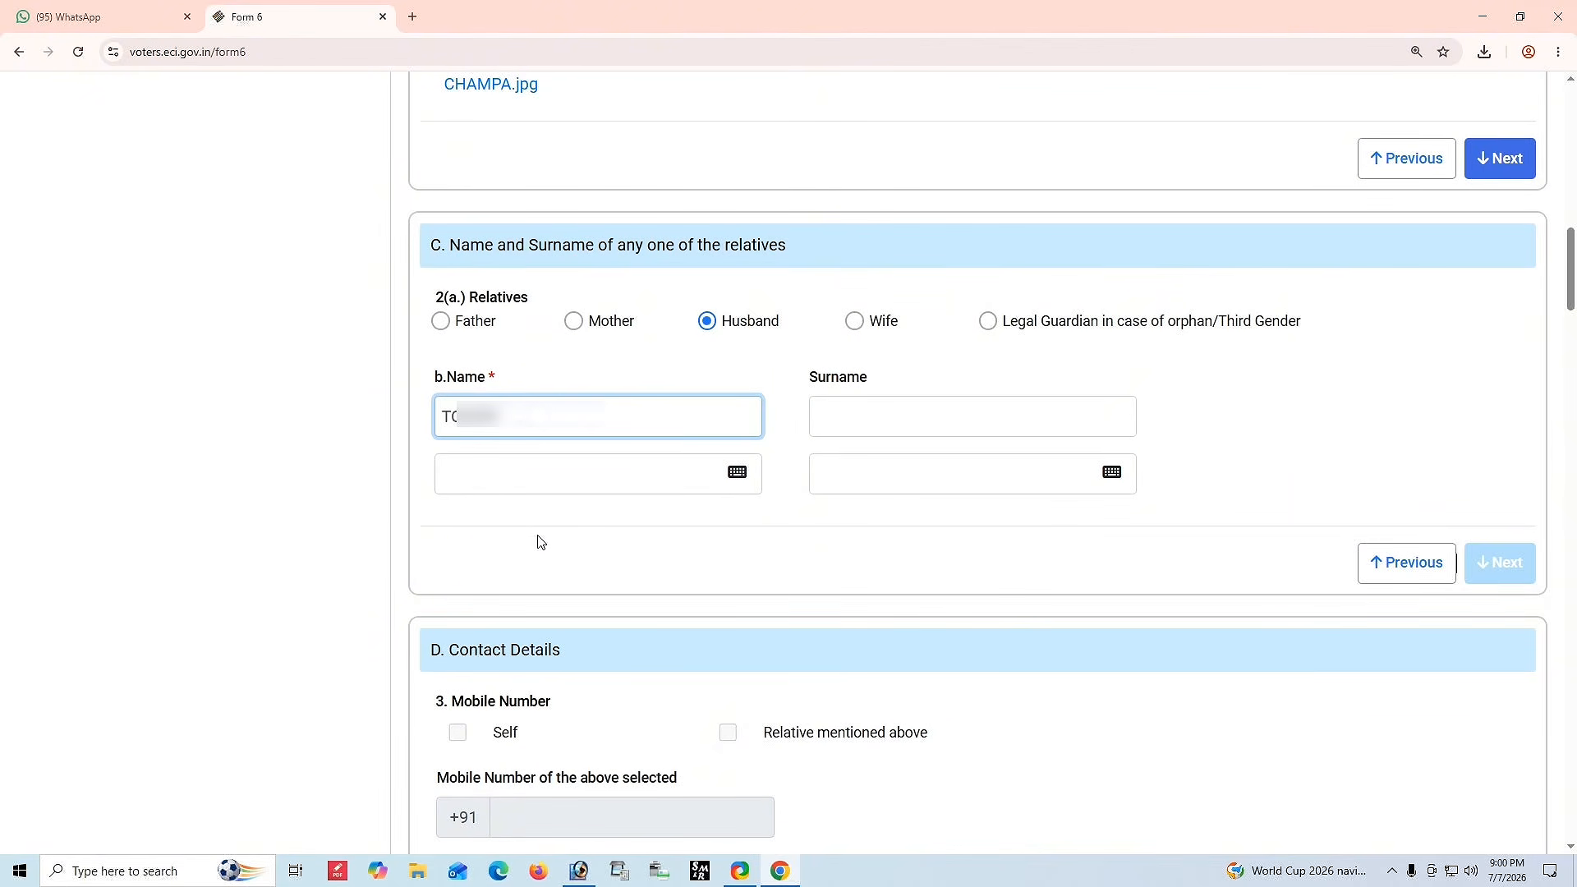
key("Tab")
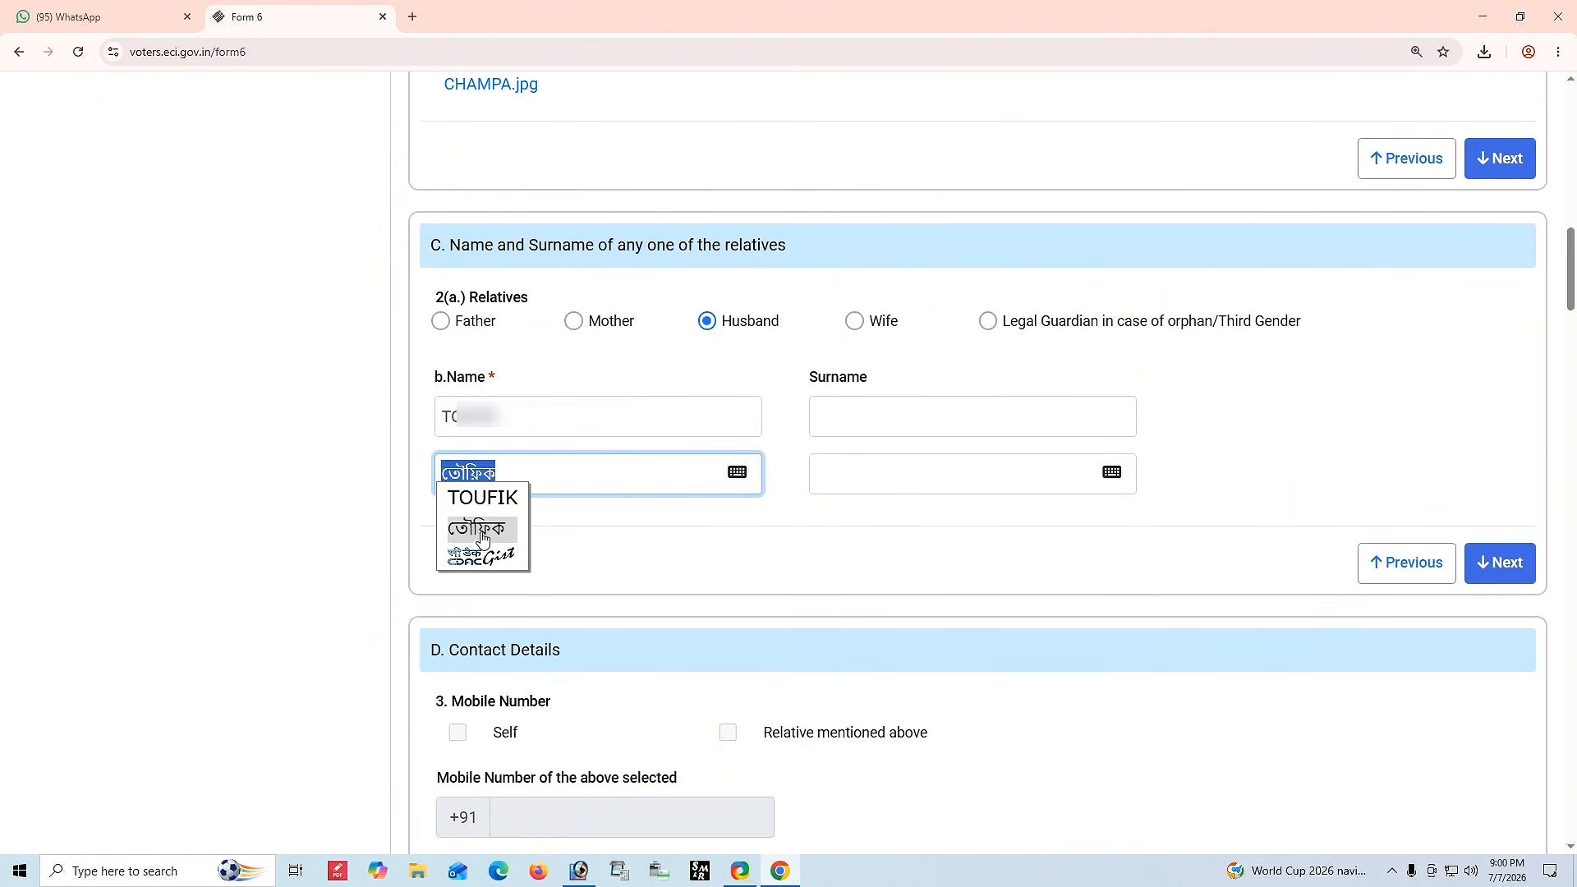
Choose the Bengali spelling of the husband's name and correct it with the on-screen Inscript keyboard, then close the keyboard.
left_click(482, 538)
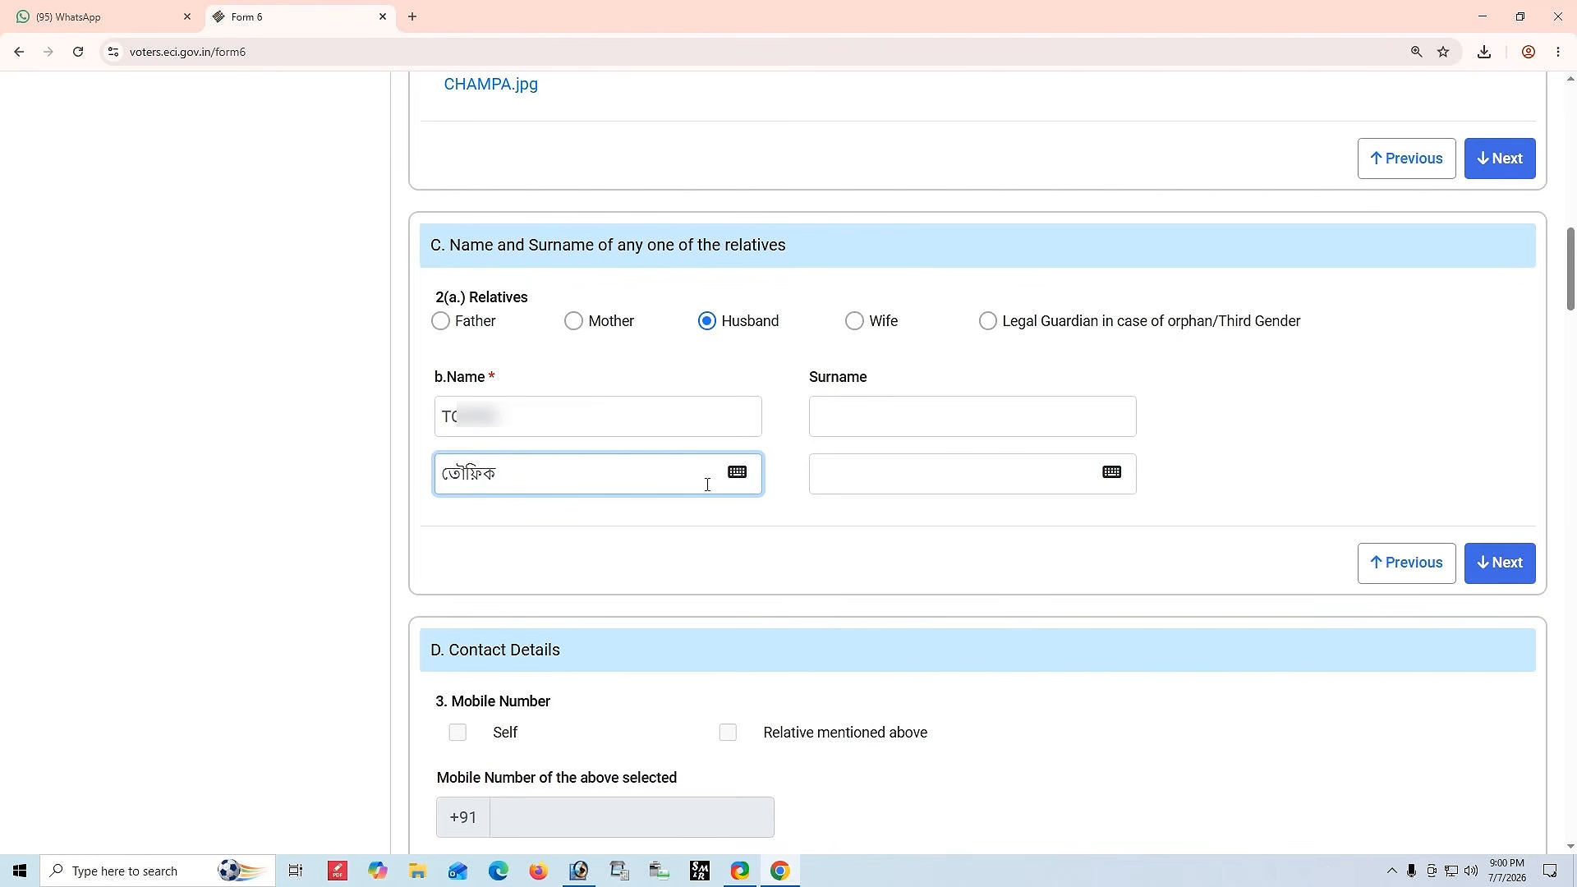
left_click(736, 474)
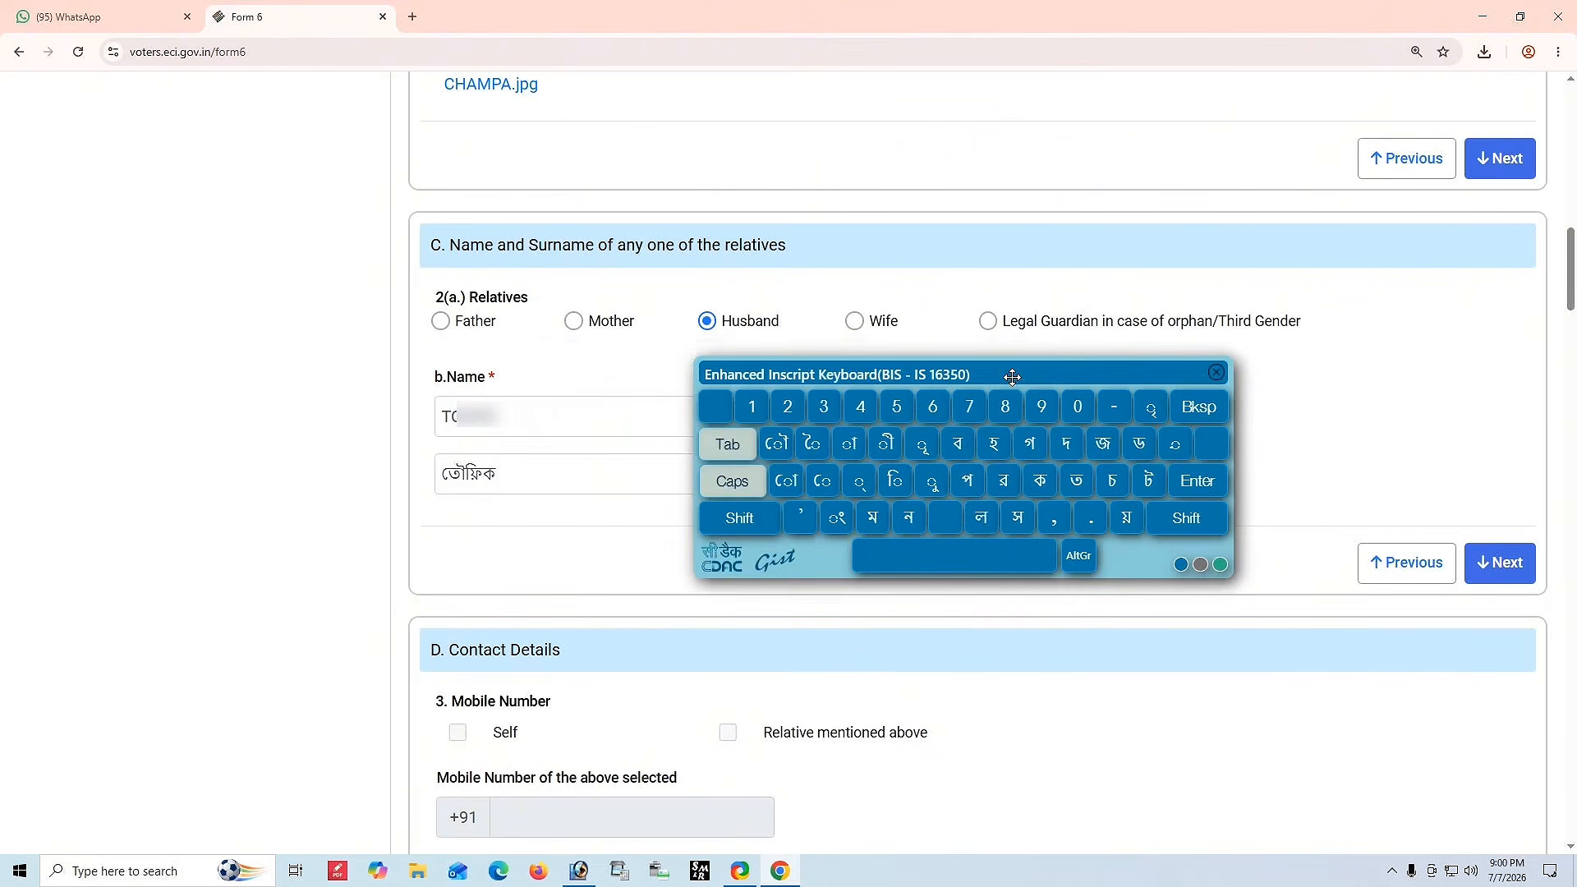
left_click(569, 475)
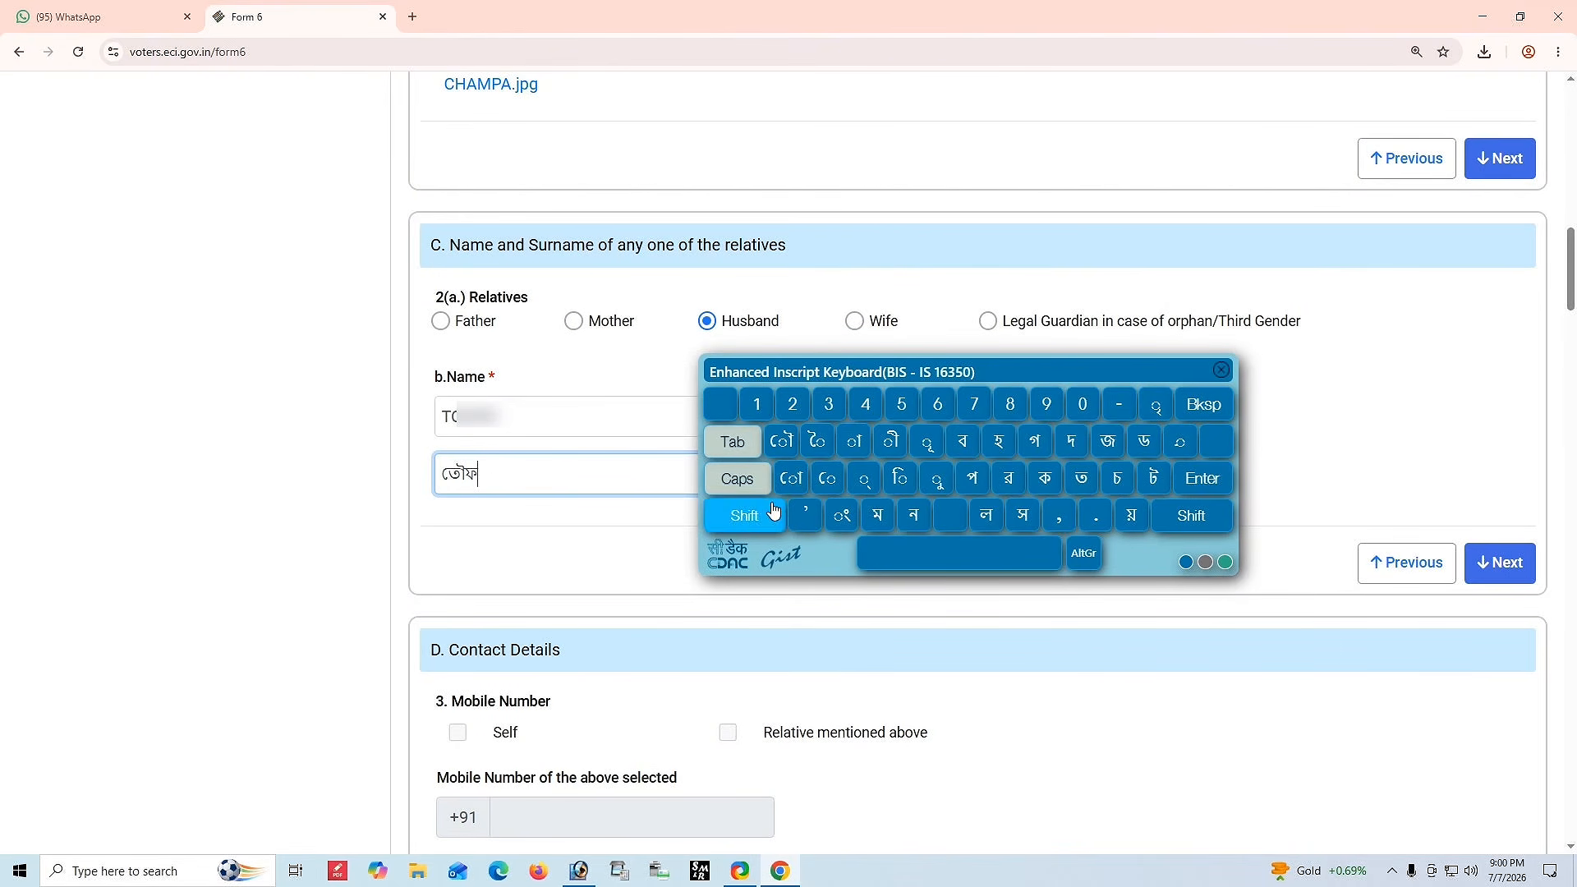
left_click(899, 478)
left_click(1045, 480)
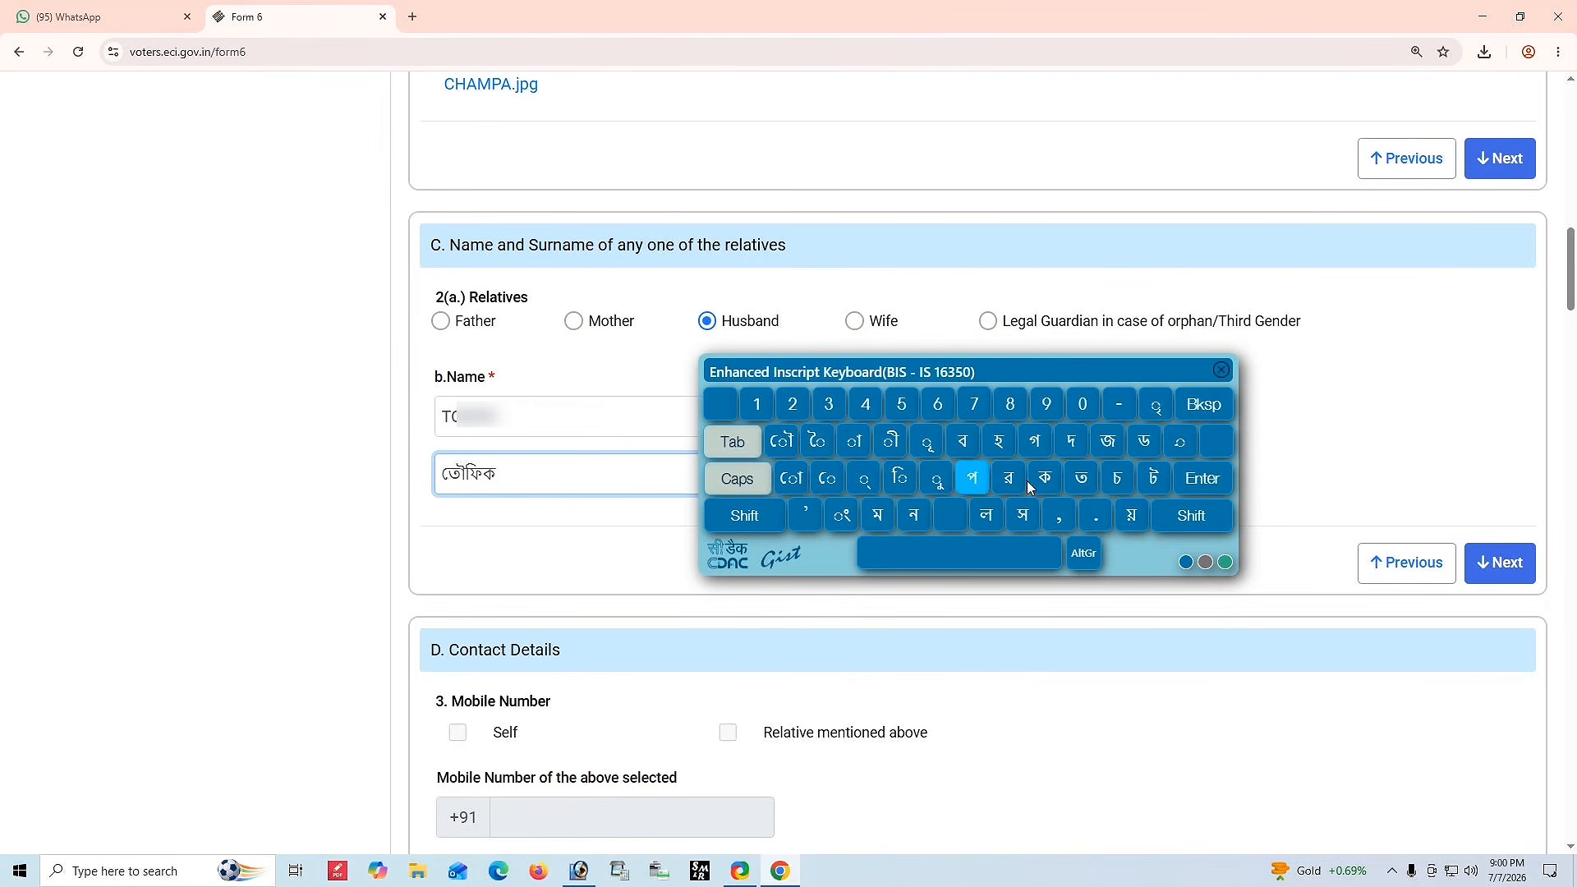
left_click(1195, 517)
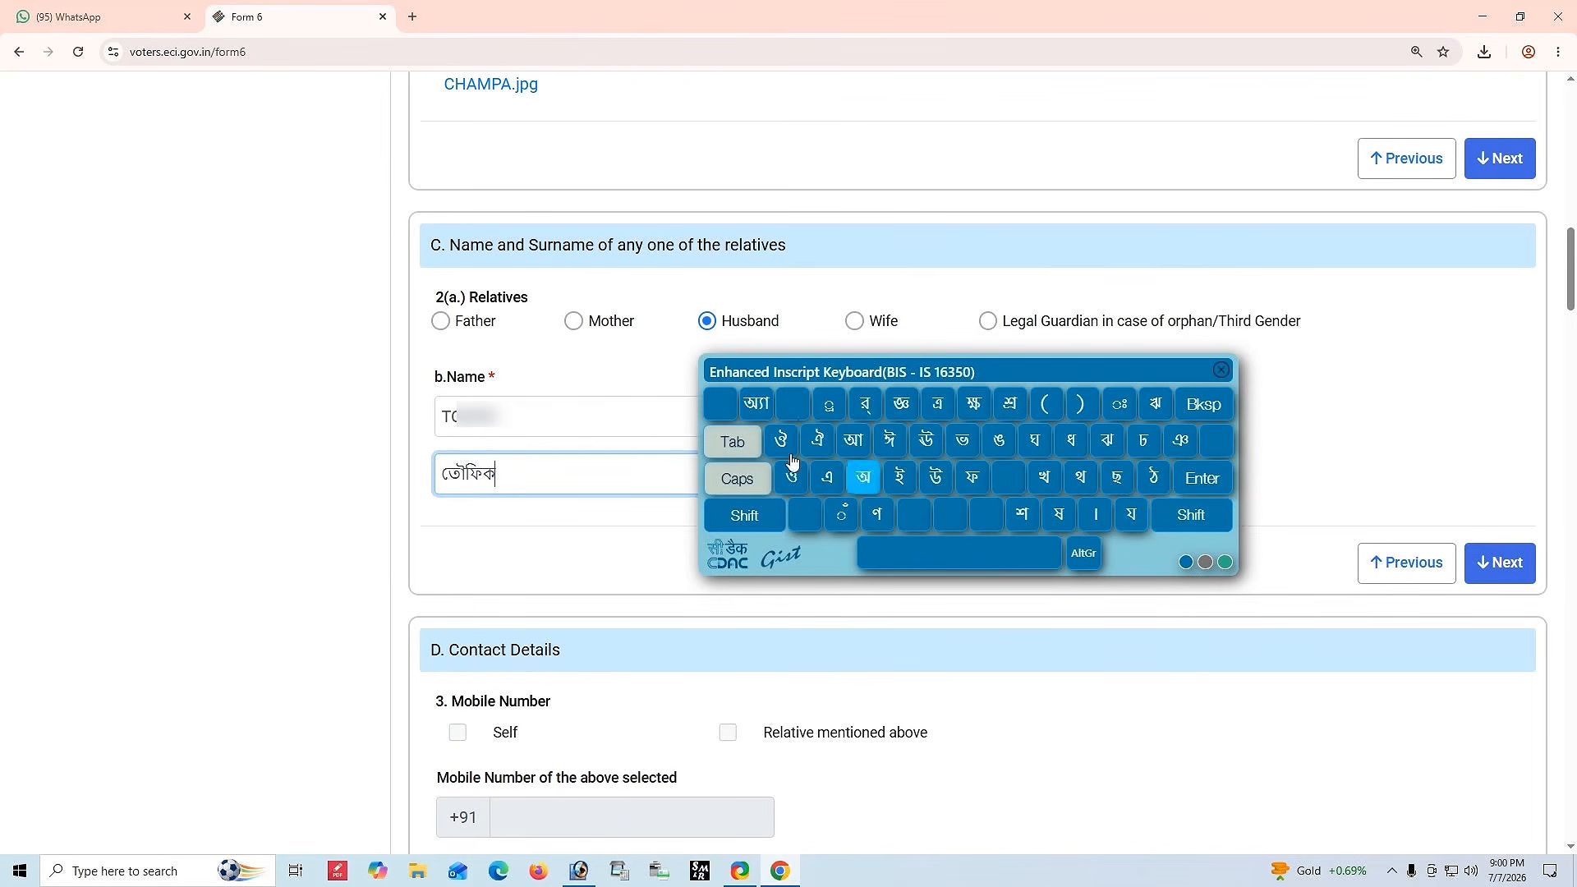
left_click(1080, 553)
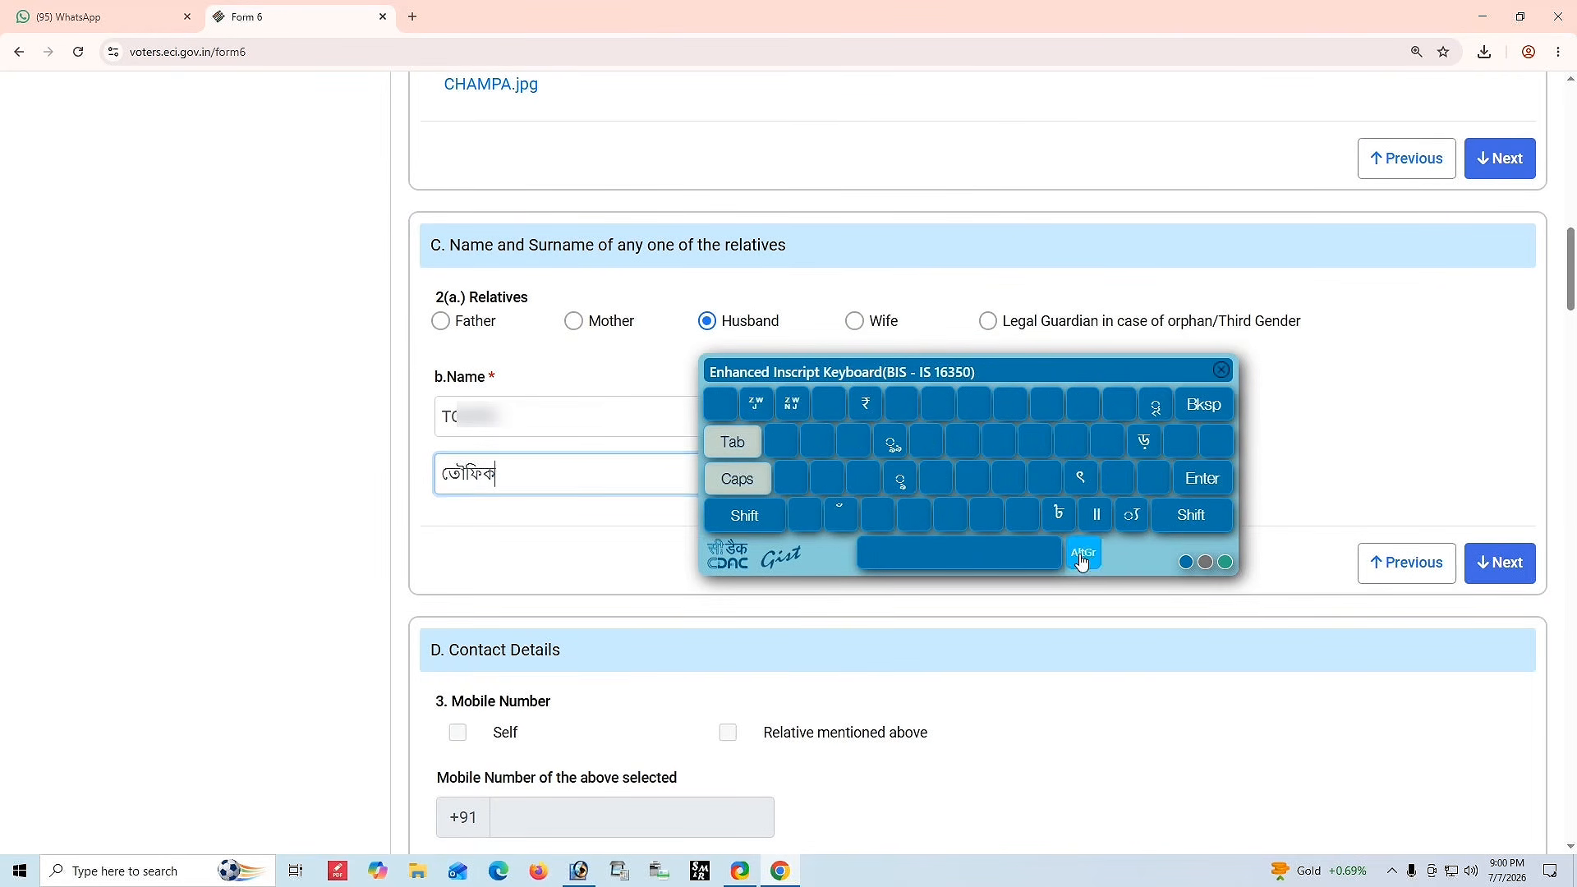
left_click(1073, 555)
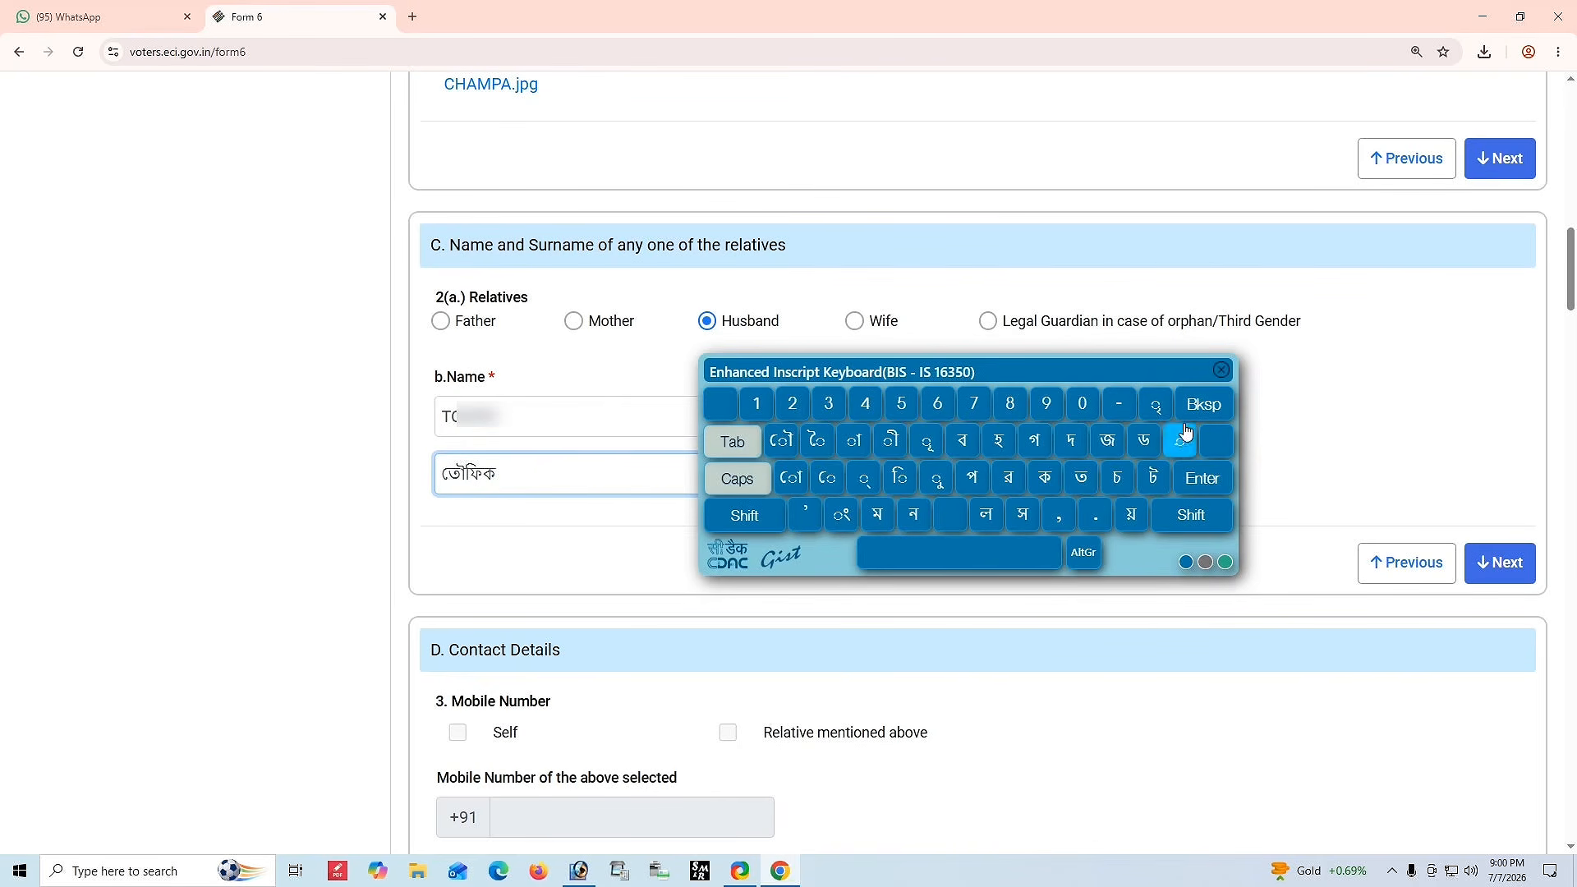
left_click(1221, 370)
Enter the husband's surname and pick its Bengali transliteration for the regional surname field.
left_click(854, 422)
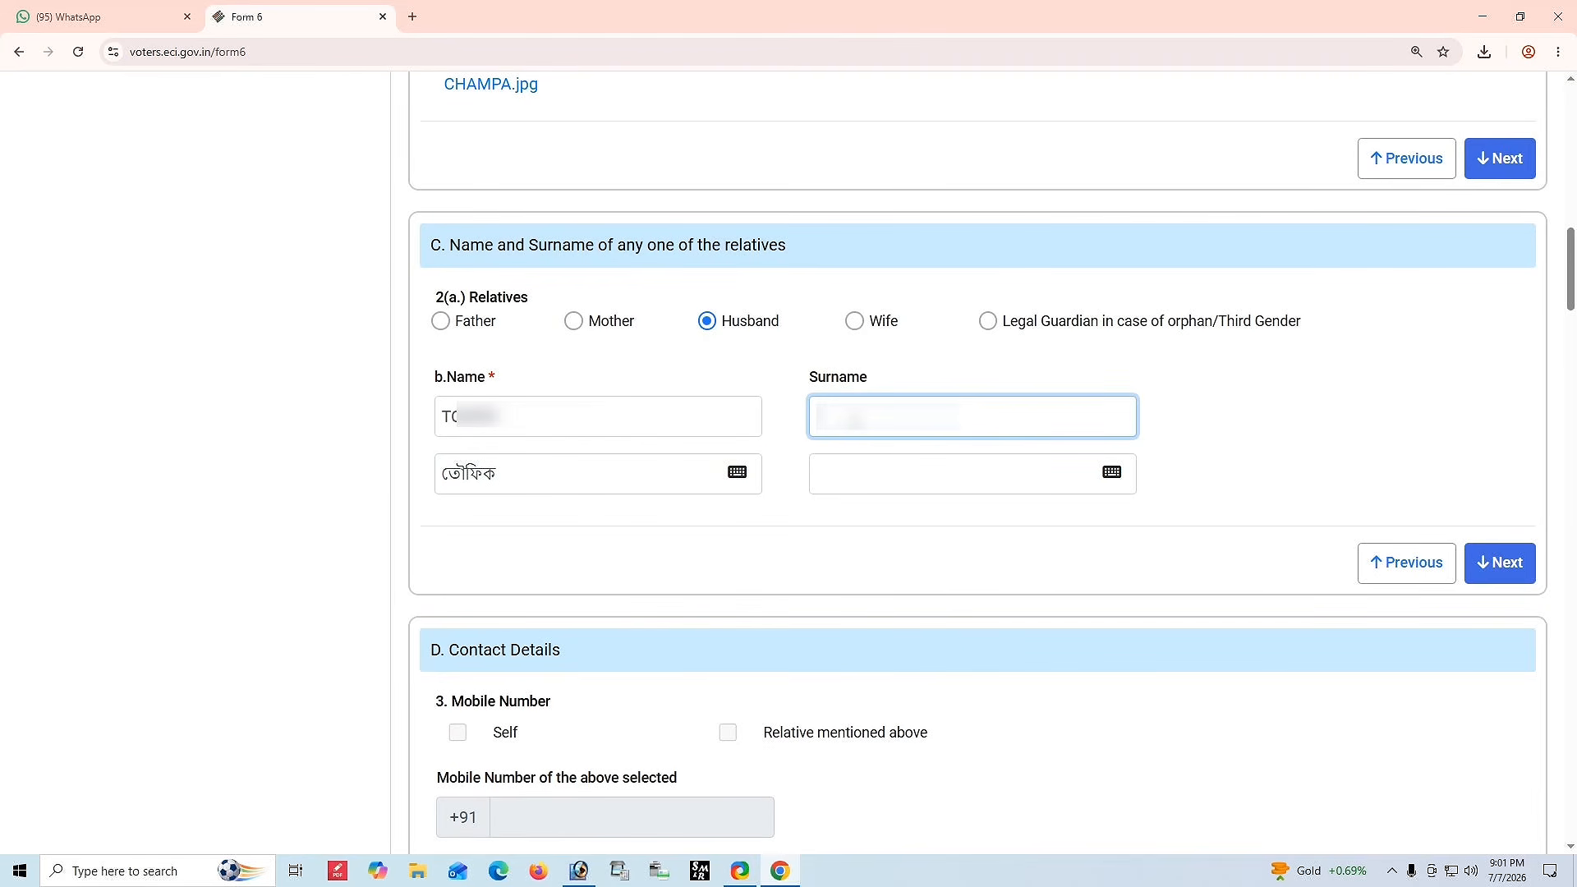
type("MONDAL")
left_click(869, 532)
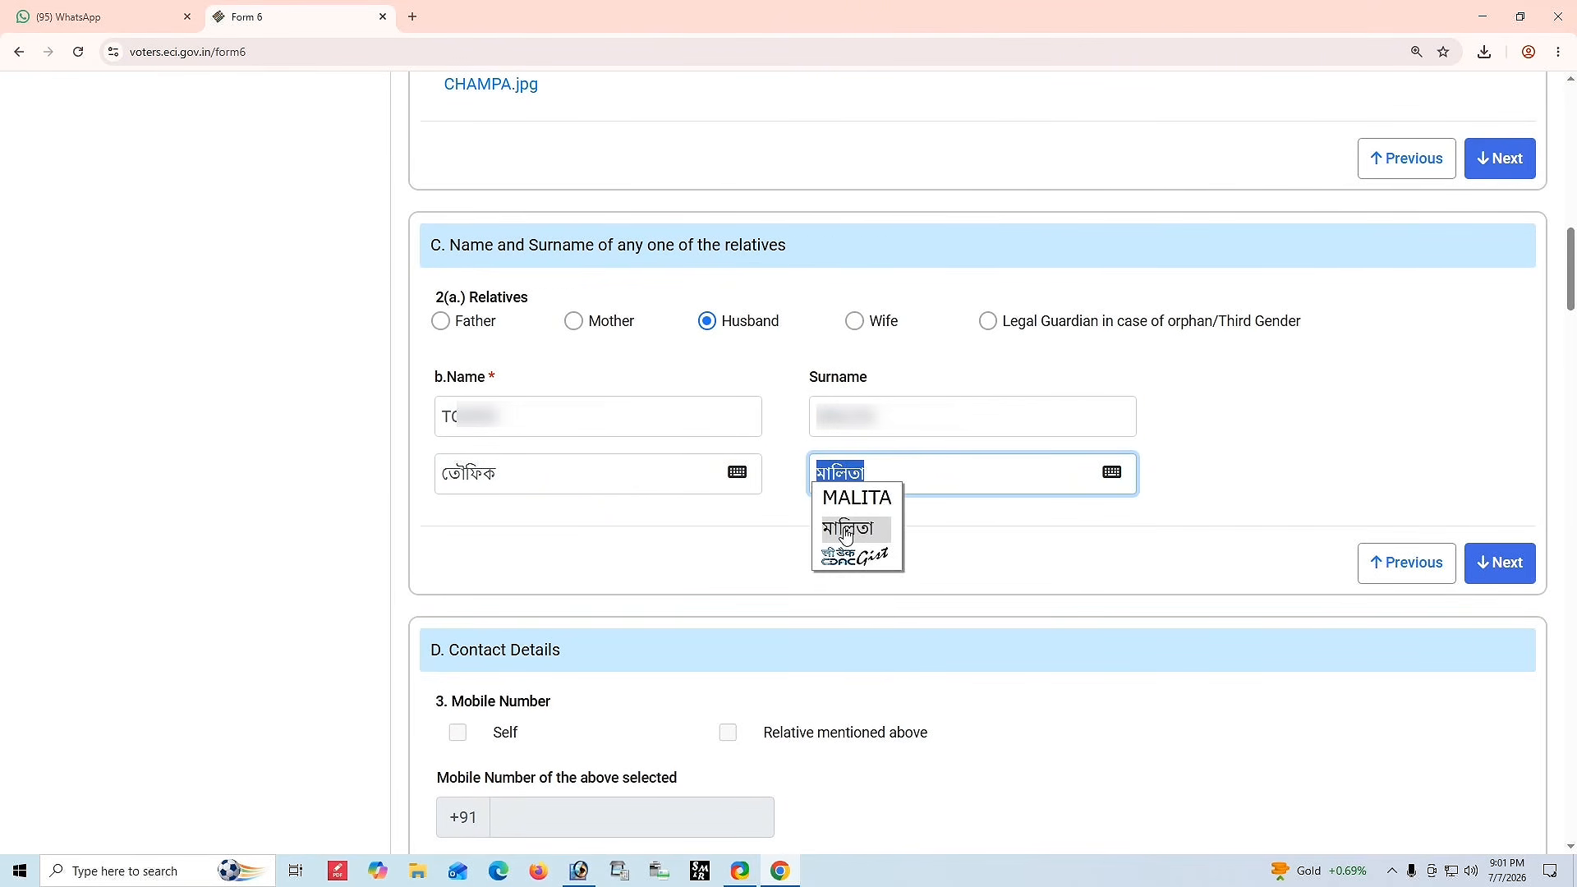
left_click(845, 531)
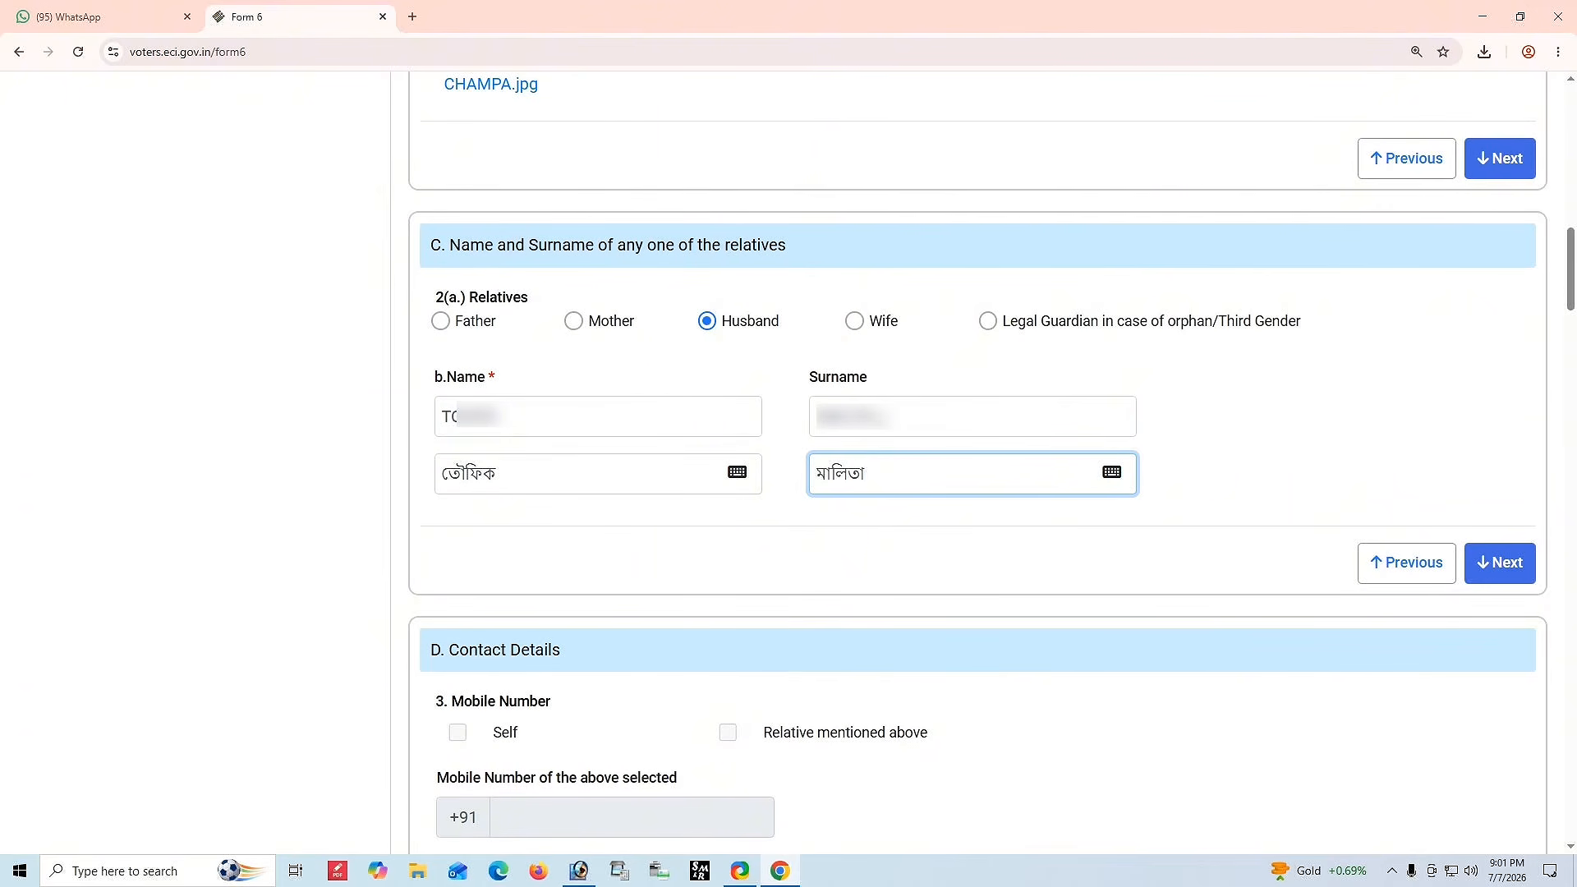
left_click(920, 539)
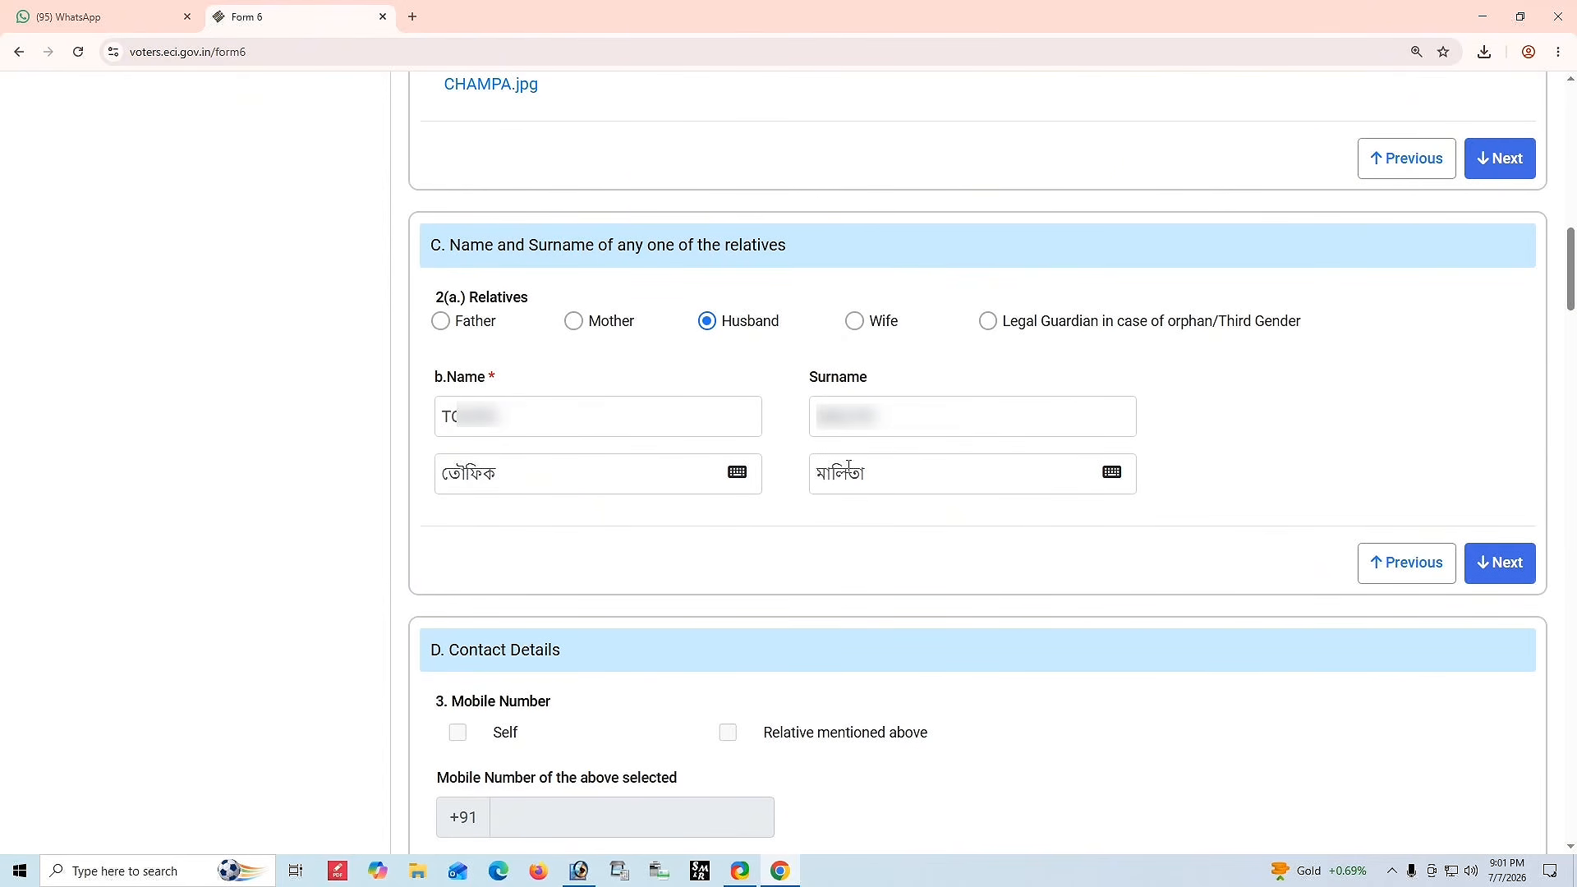
Continue to contact details, tick Self for the mobile number and enter the applicant's mobile number.
left_click(1470, 568)
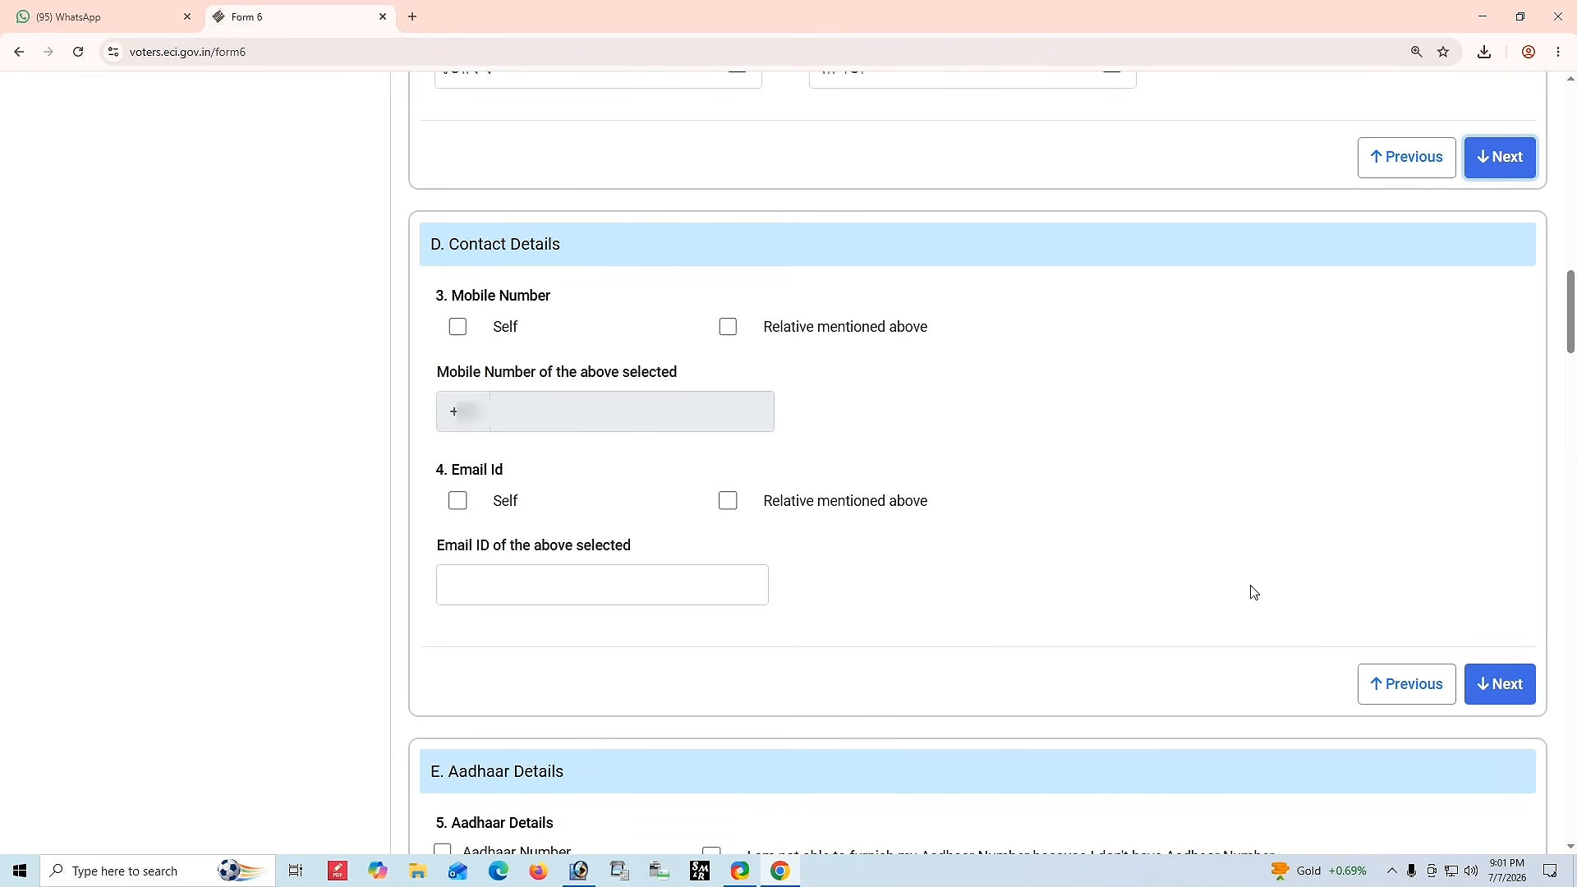
left_click(457, 326)
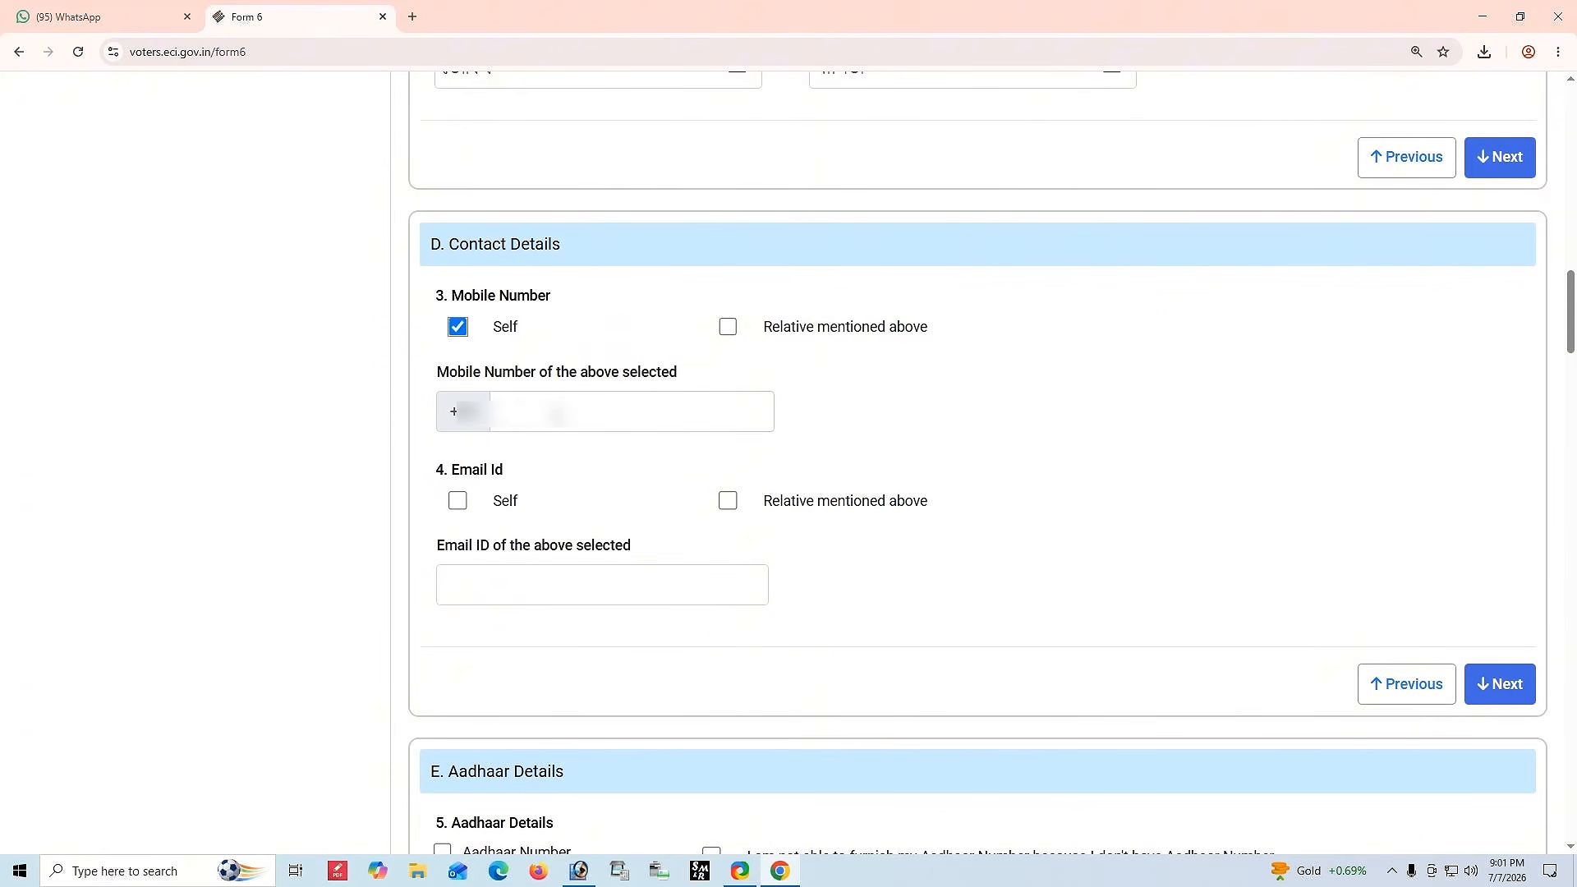
left_click(559, 415)
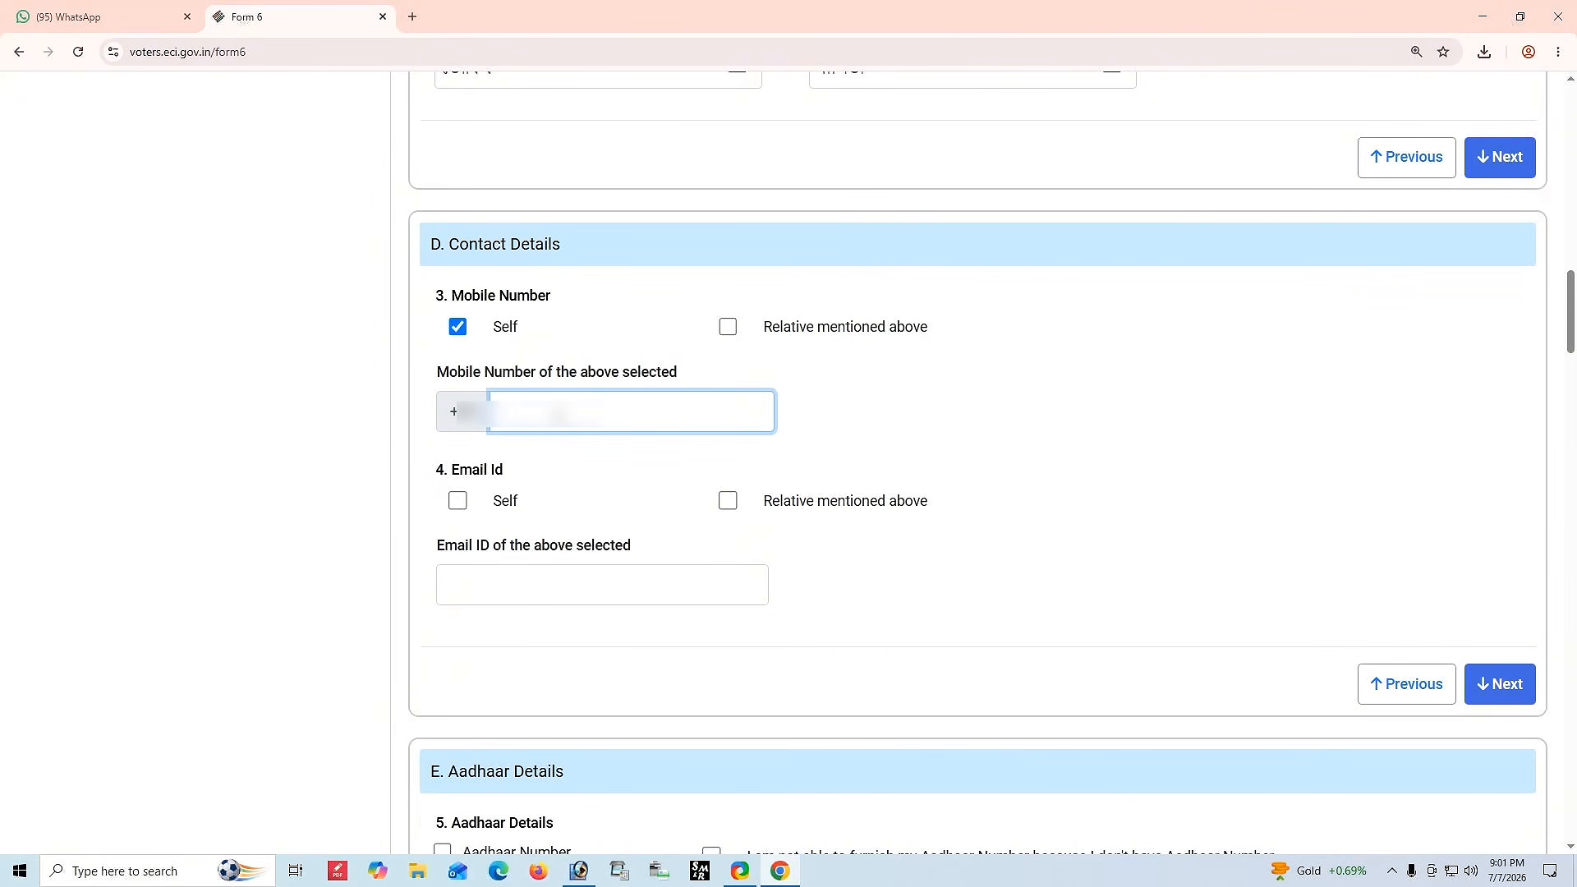
type("••••••••••")
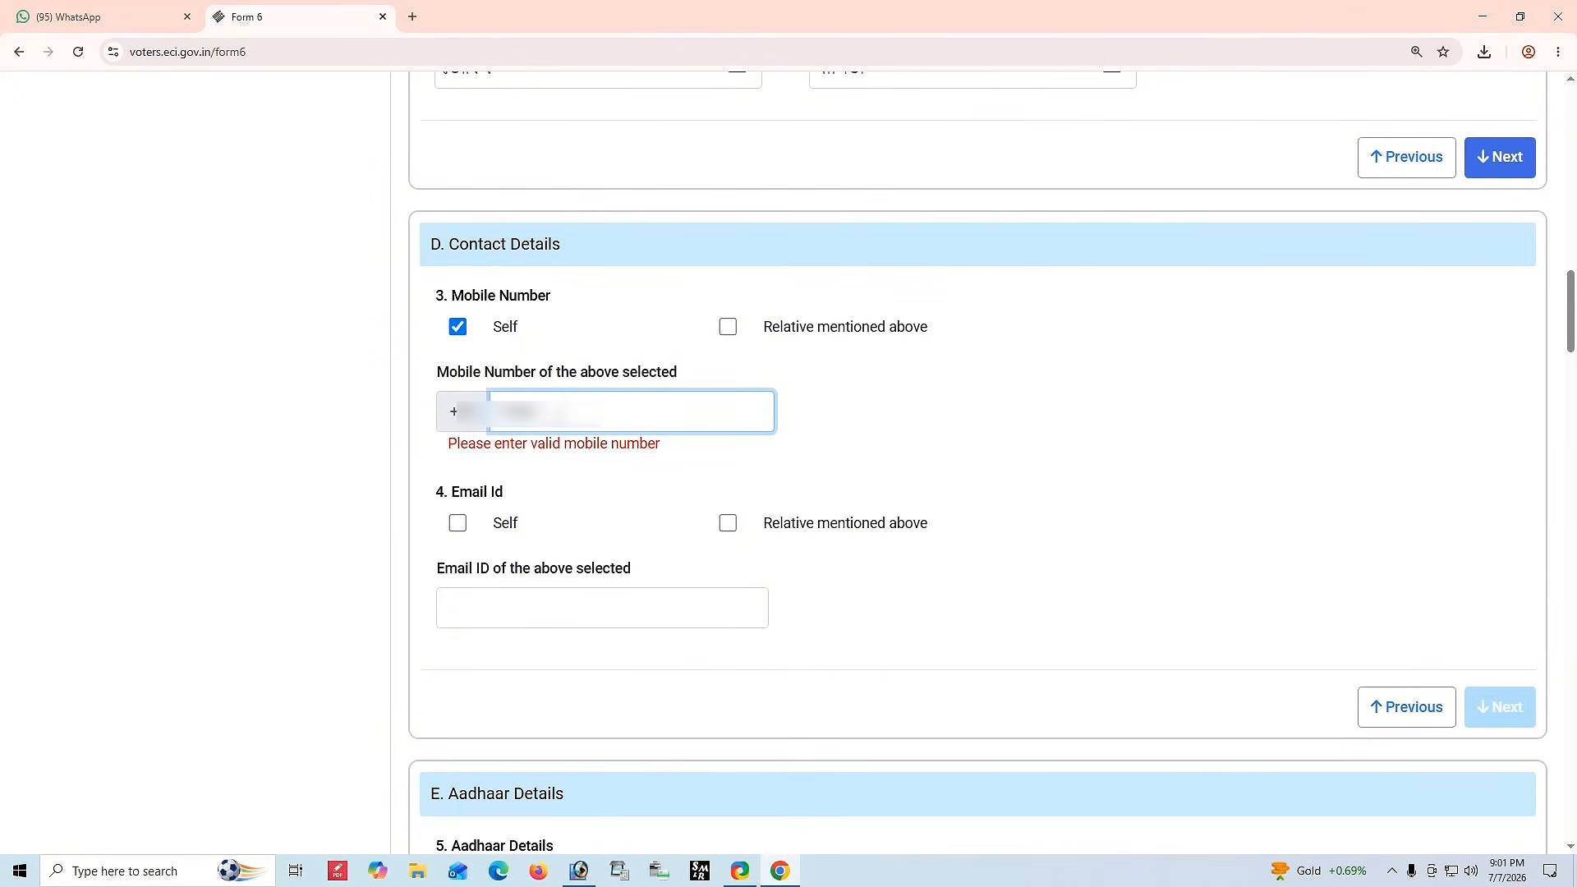
left_click(854, 433)
Leave the e-mail owner unticked and continue to the Aadhaar details section.
left_click(458, 504)
left_click(461, 510)
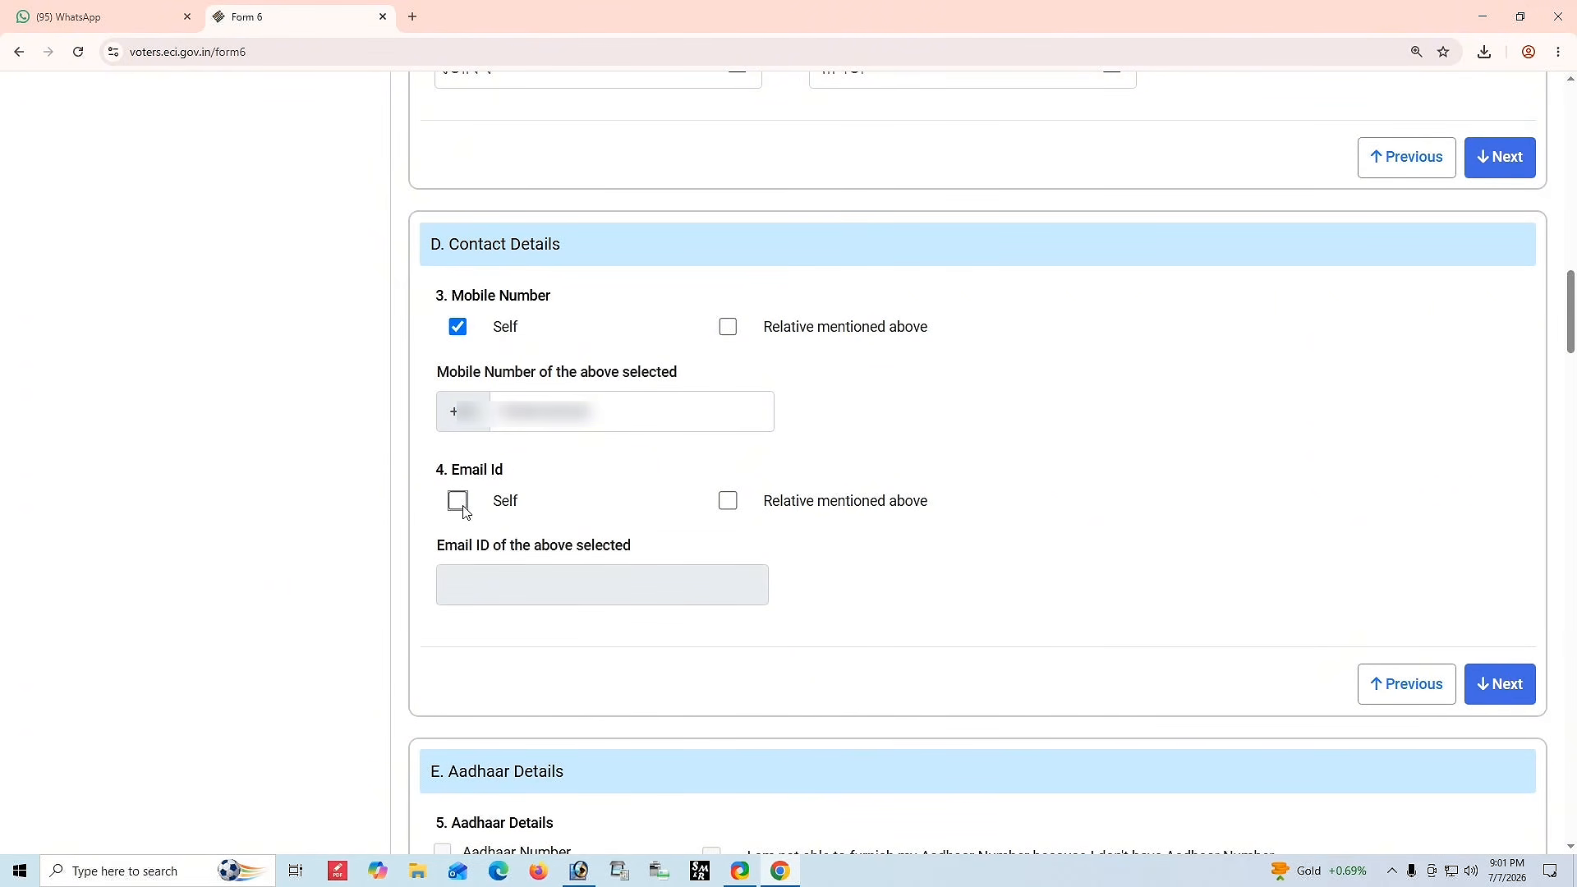
left_click(1501, 685)
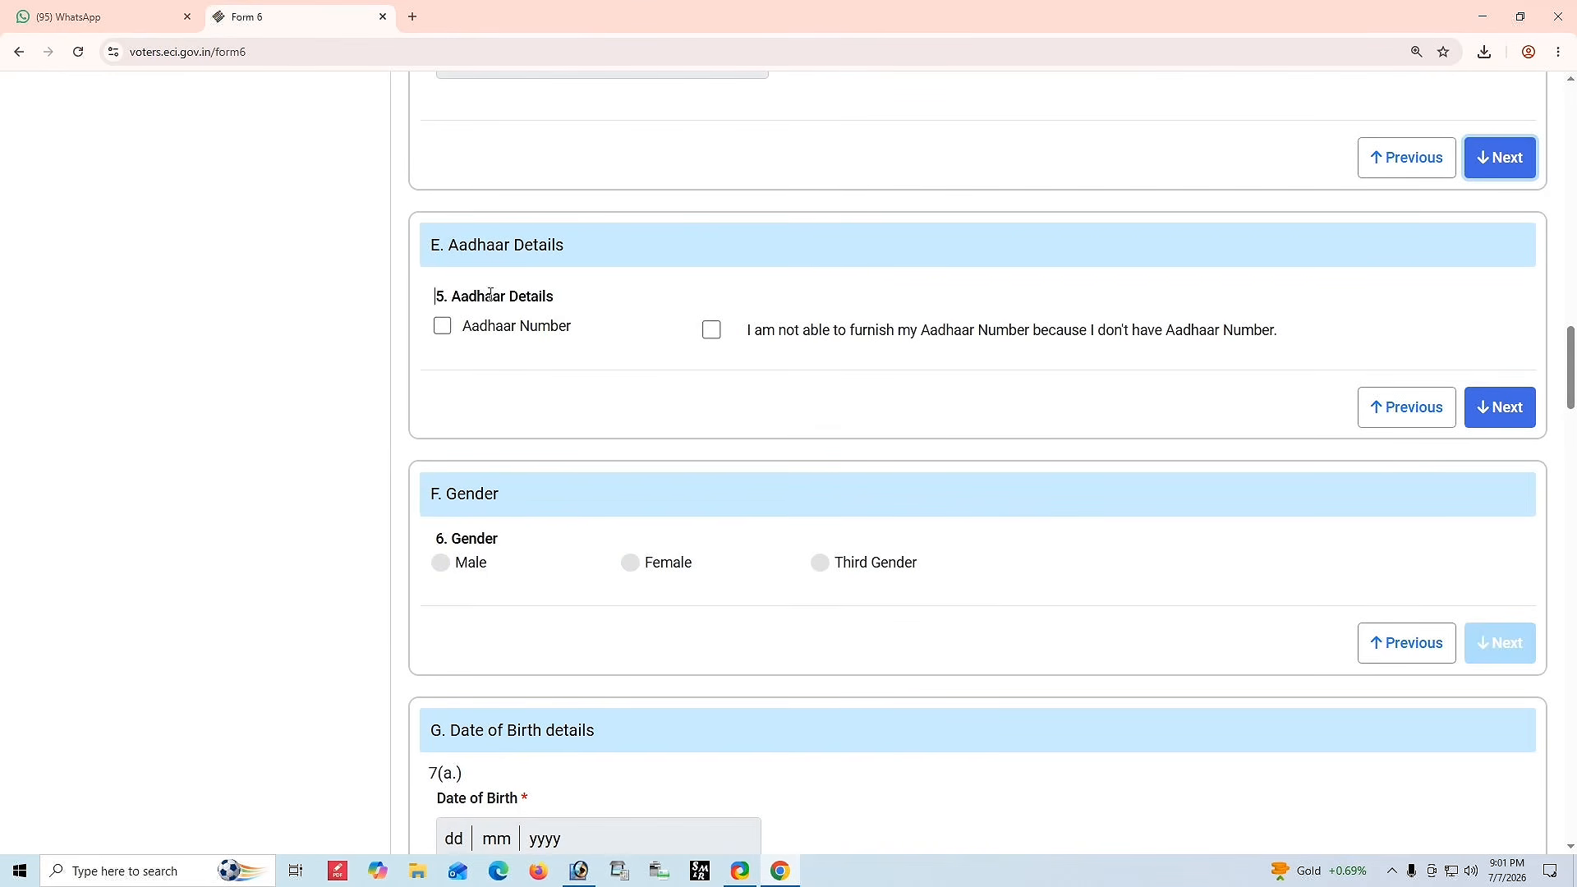
Tick the Aadhaar Number option and paste the applicant's Aadhaar number into its field.
left_click_drag(429, 301, 637, 306)
left_click(442, 325)
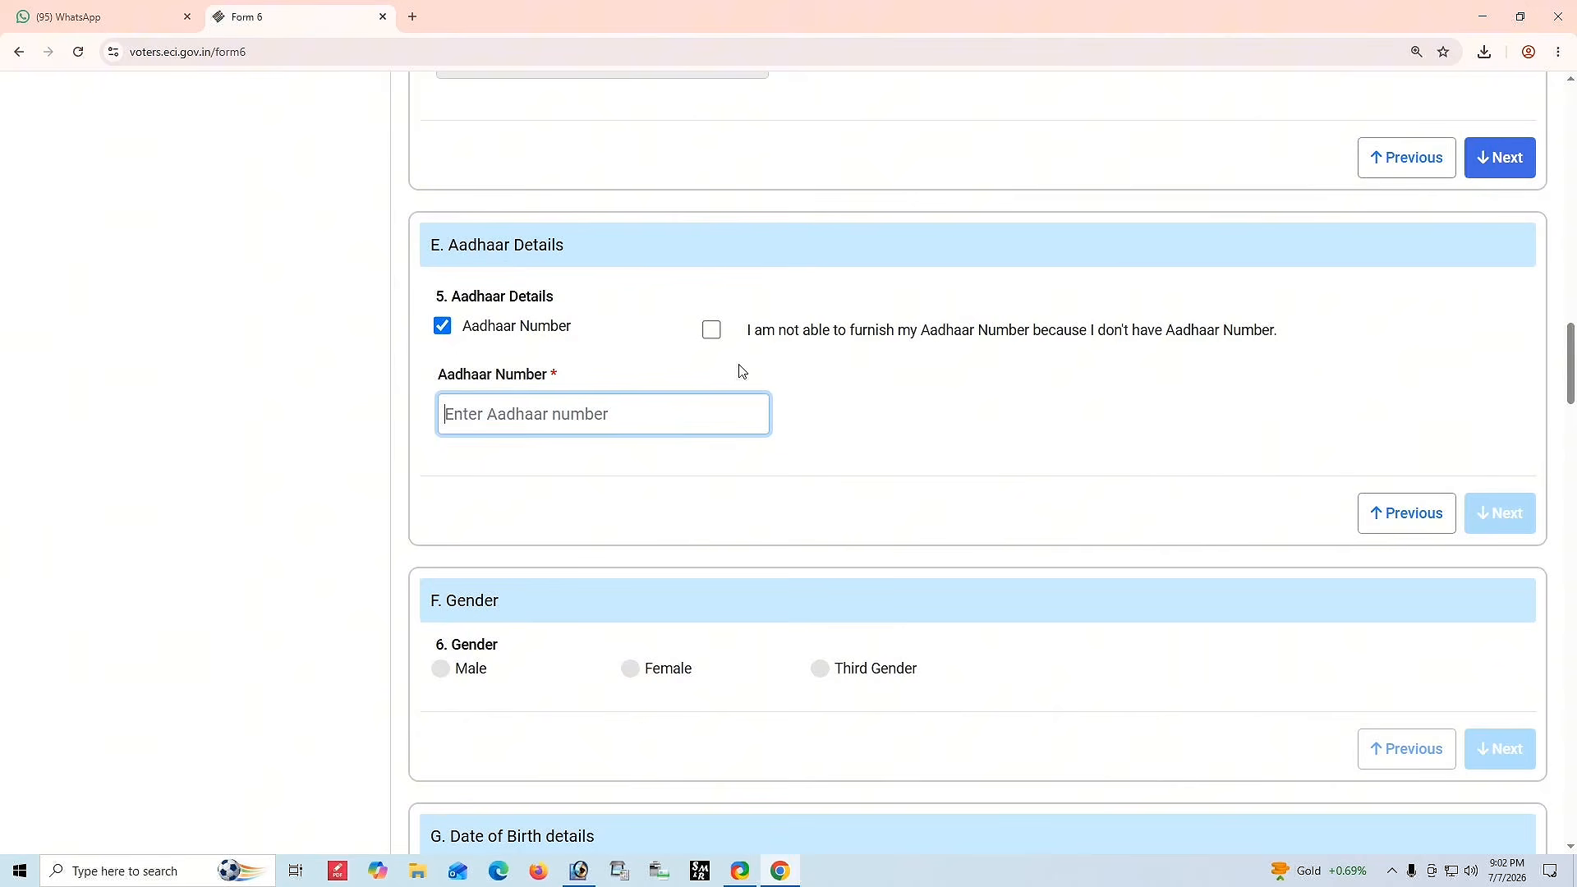
left_click(711, 330)
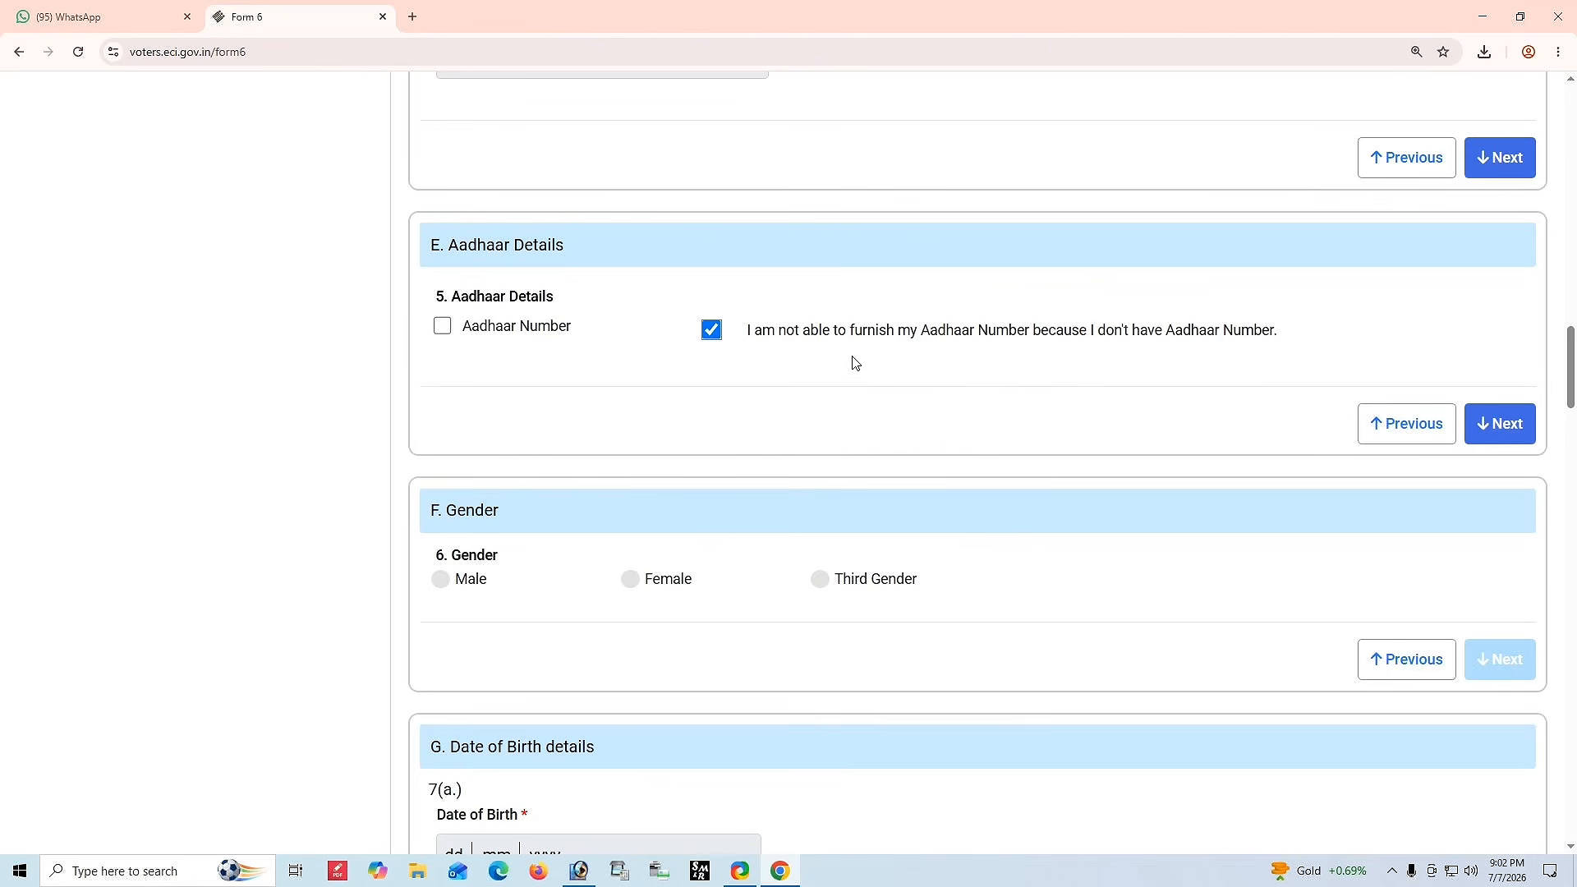
left_click(711, 330)
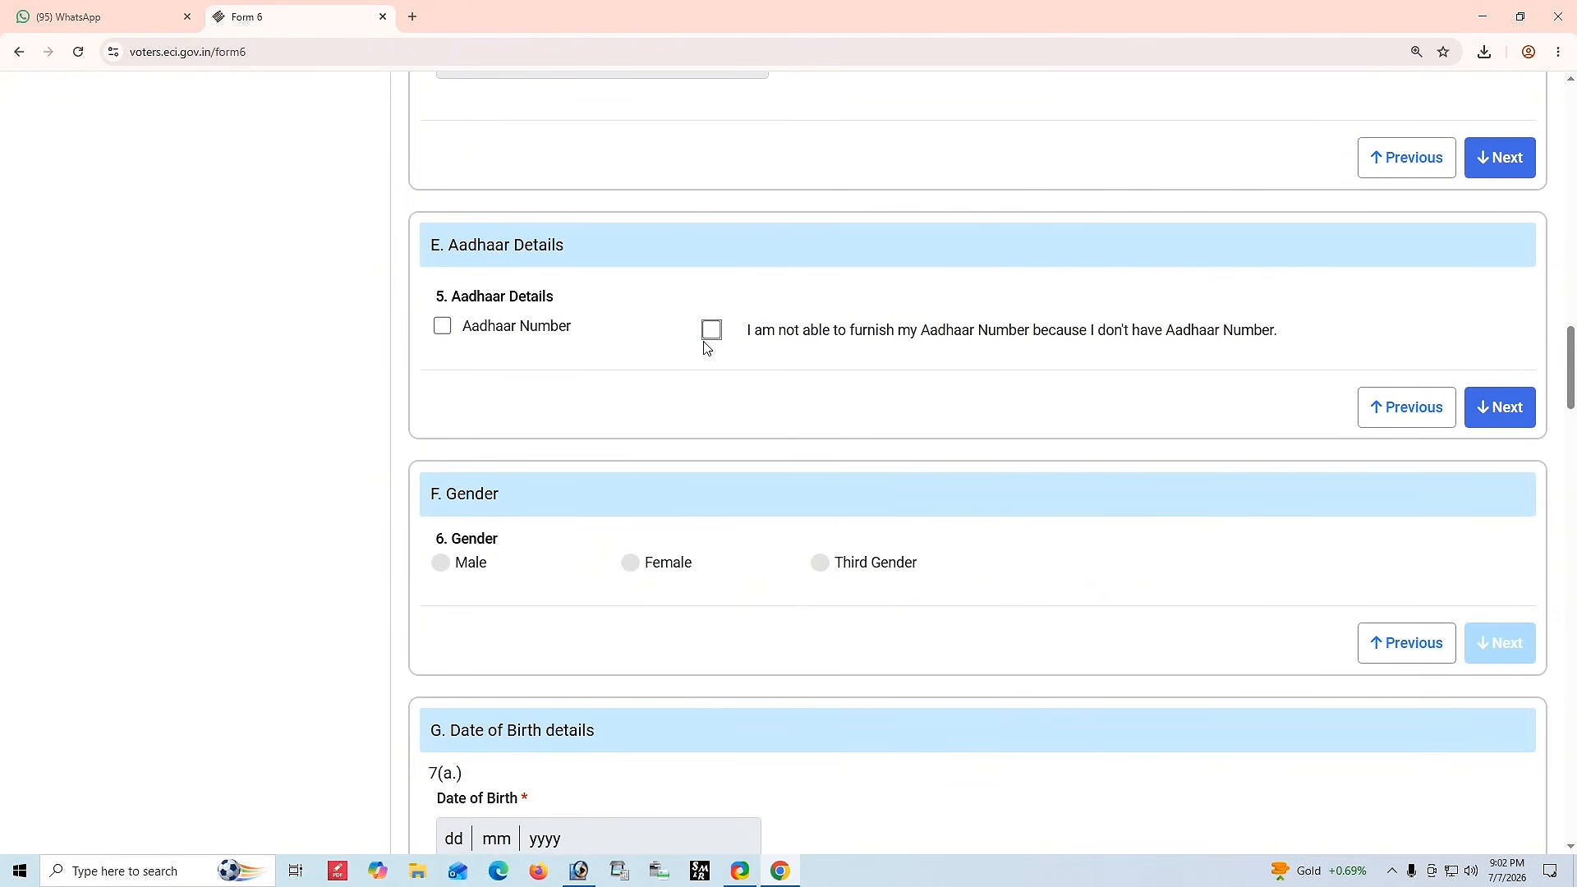
left_click(442, 327)
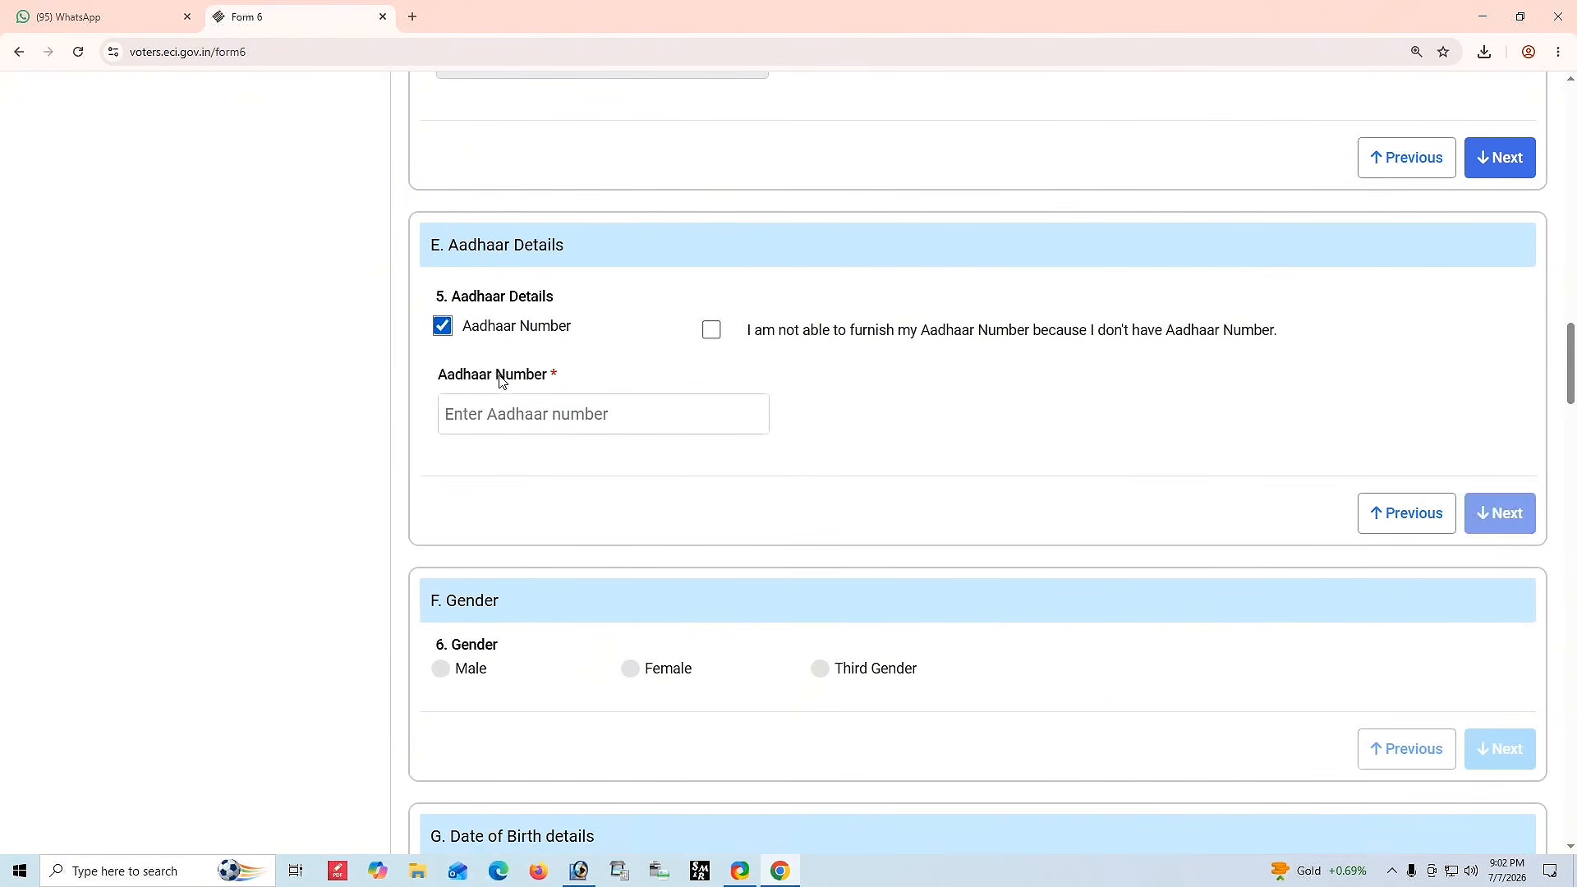
left_click(509, 408)
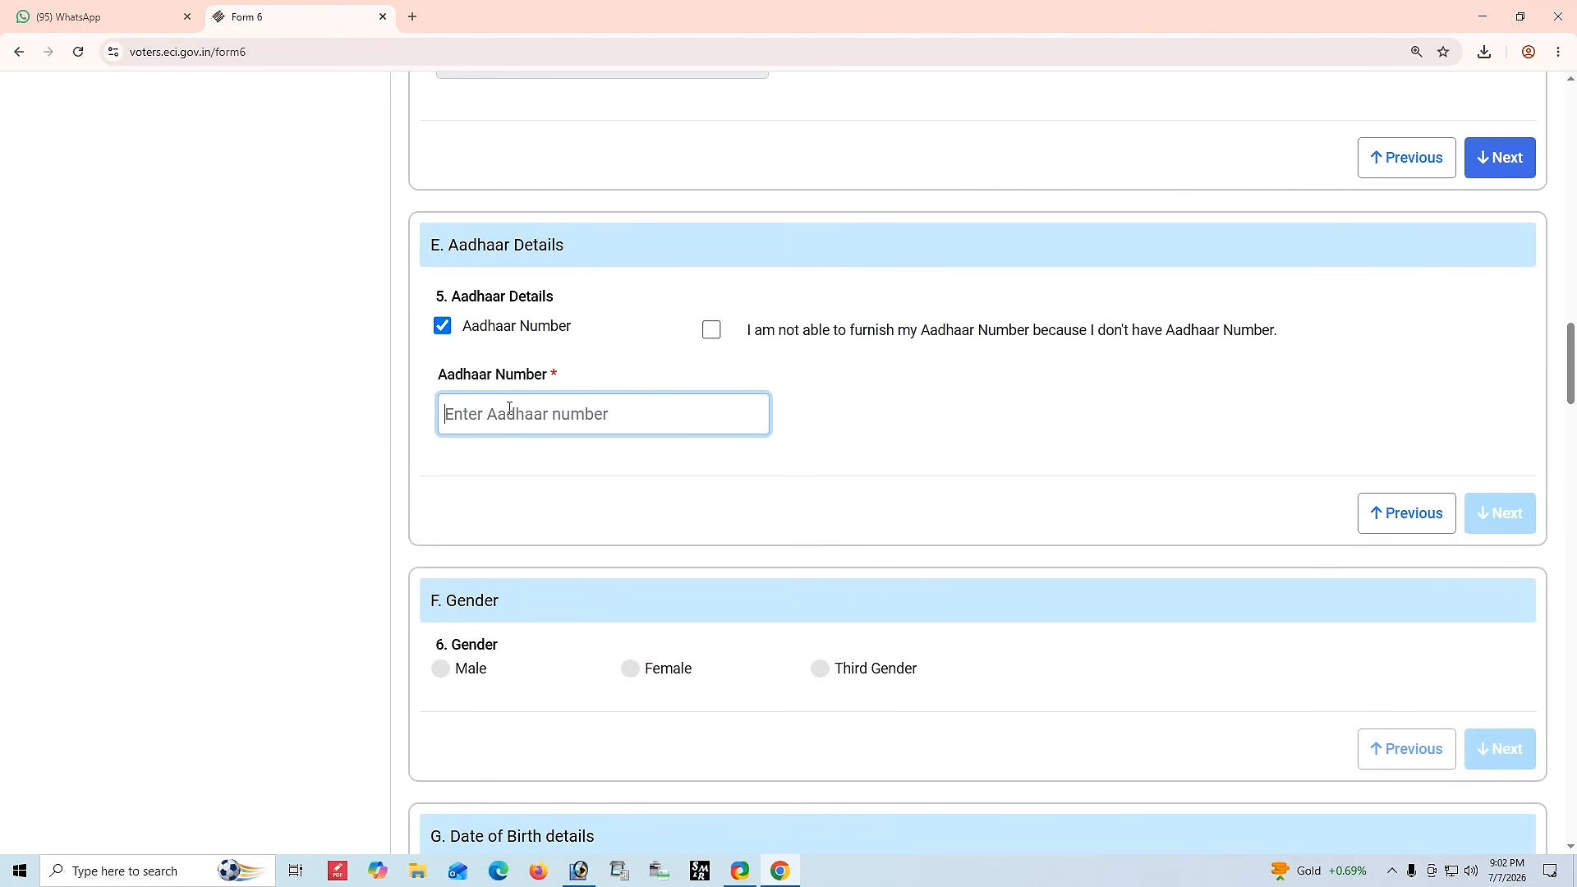
key("ctrl+v")
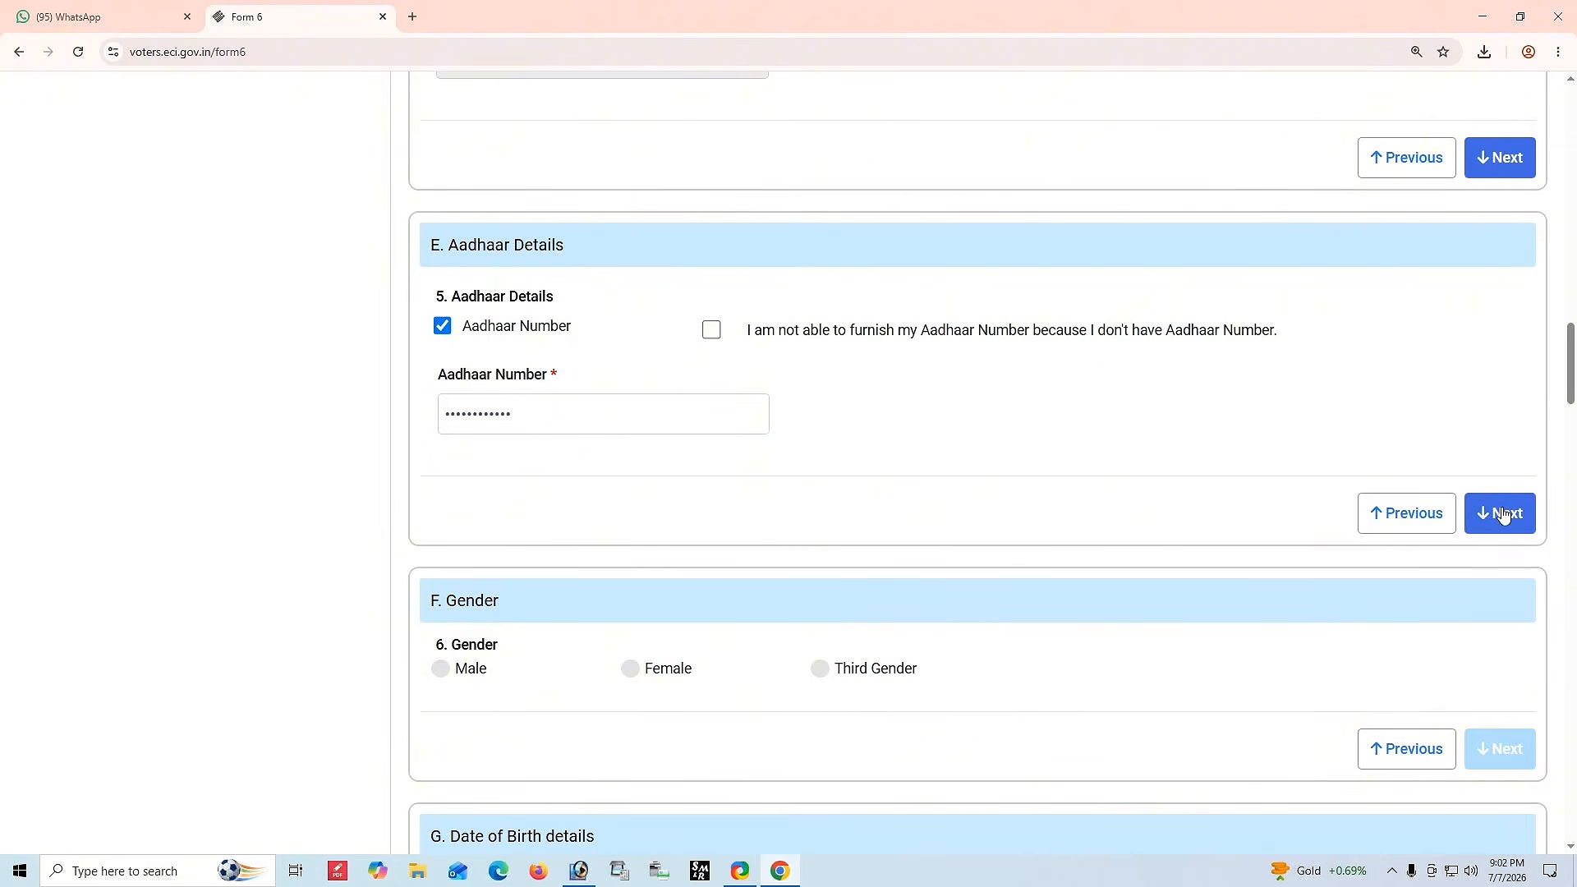
Continue to the gender section and select Female.
left_click(1500, 512)
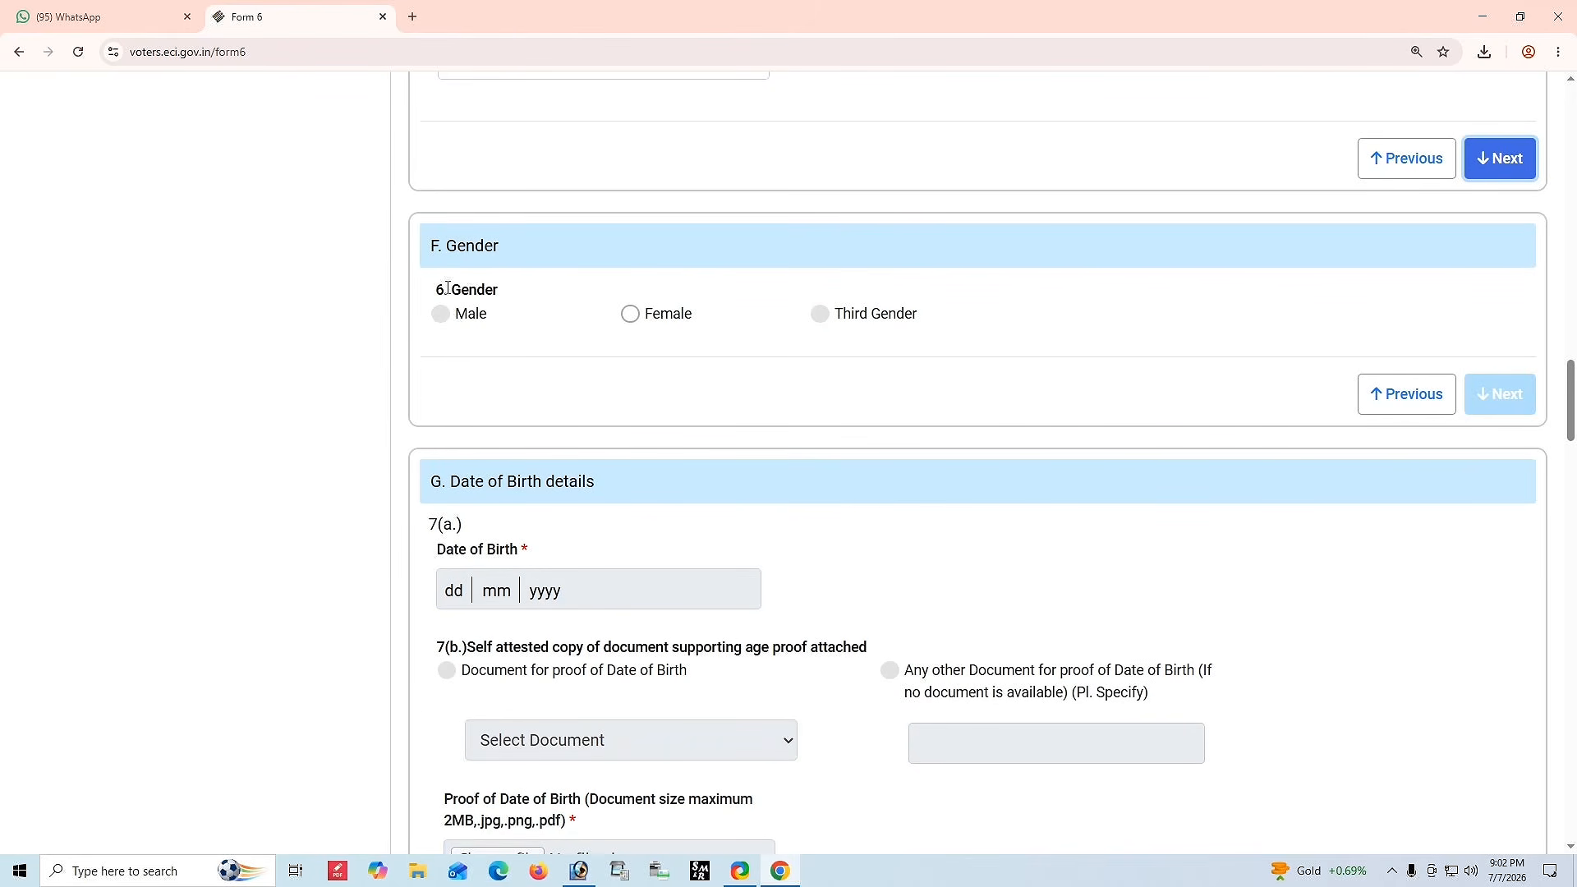
left_click_drag(447, 246, 499, 248)
left_click(511, 319)
left_click_drag(423, 313, 1092, 335)
left_click(1095, 332)
left_click(632, 319)
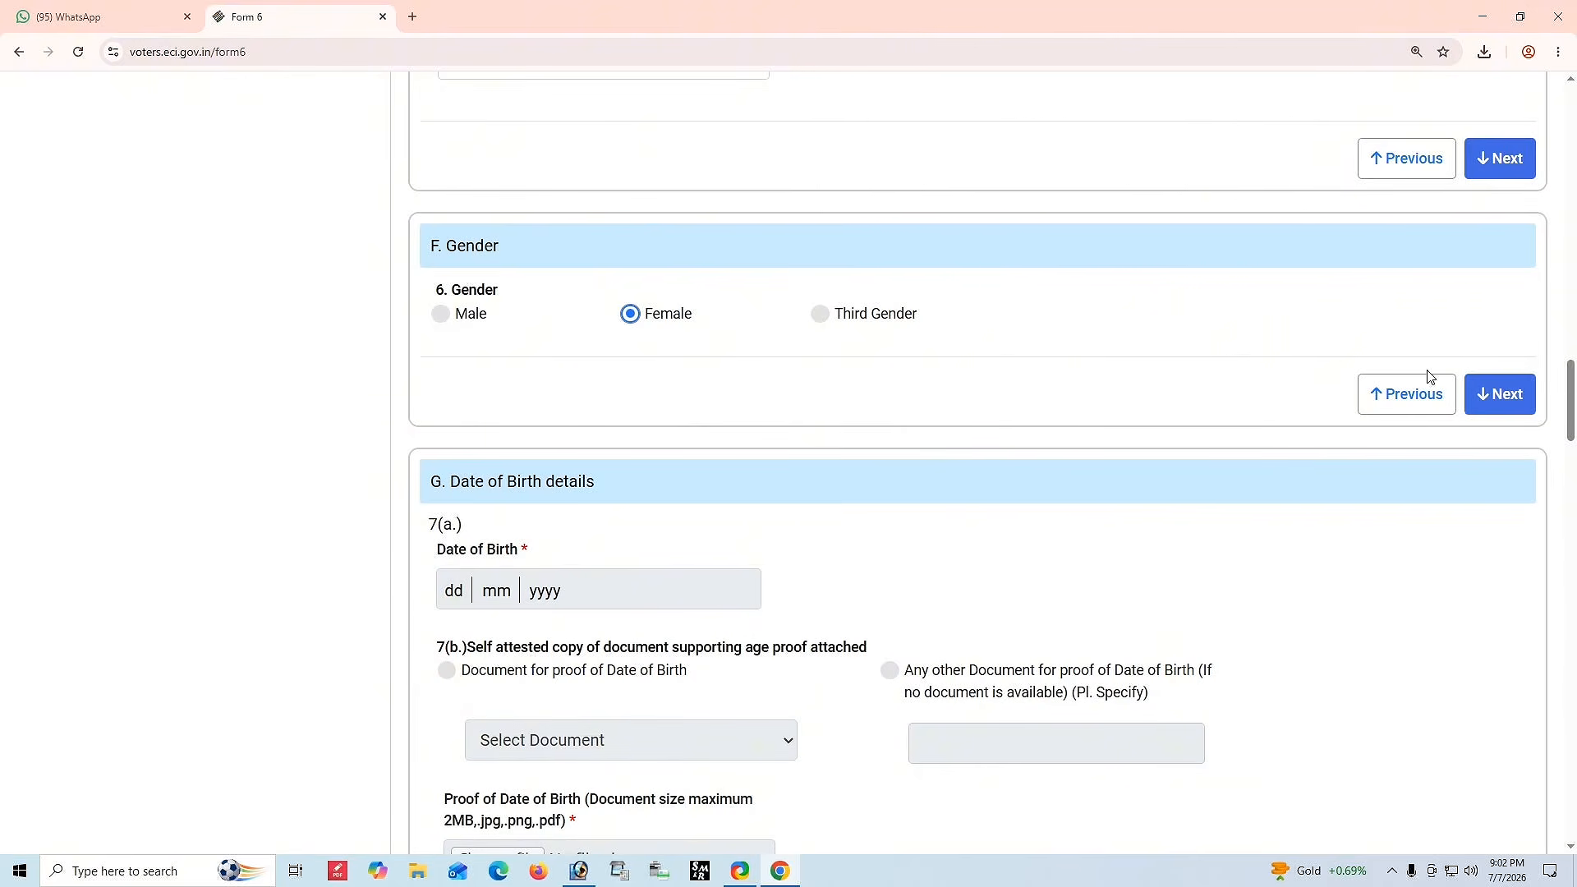
Continue to the date of birth section and pick the applicant's date of birth from the calendar.
left_click(1500, 394)
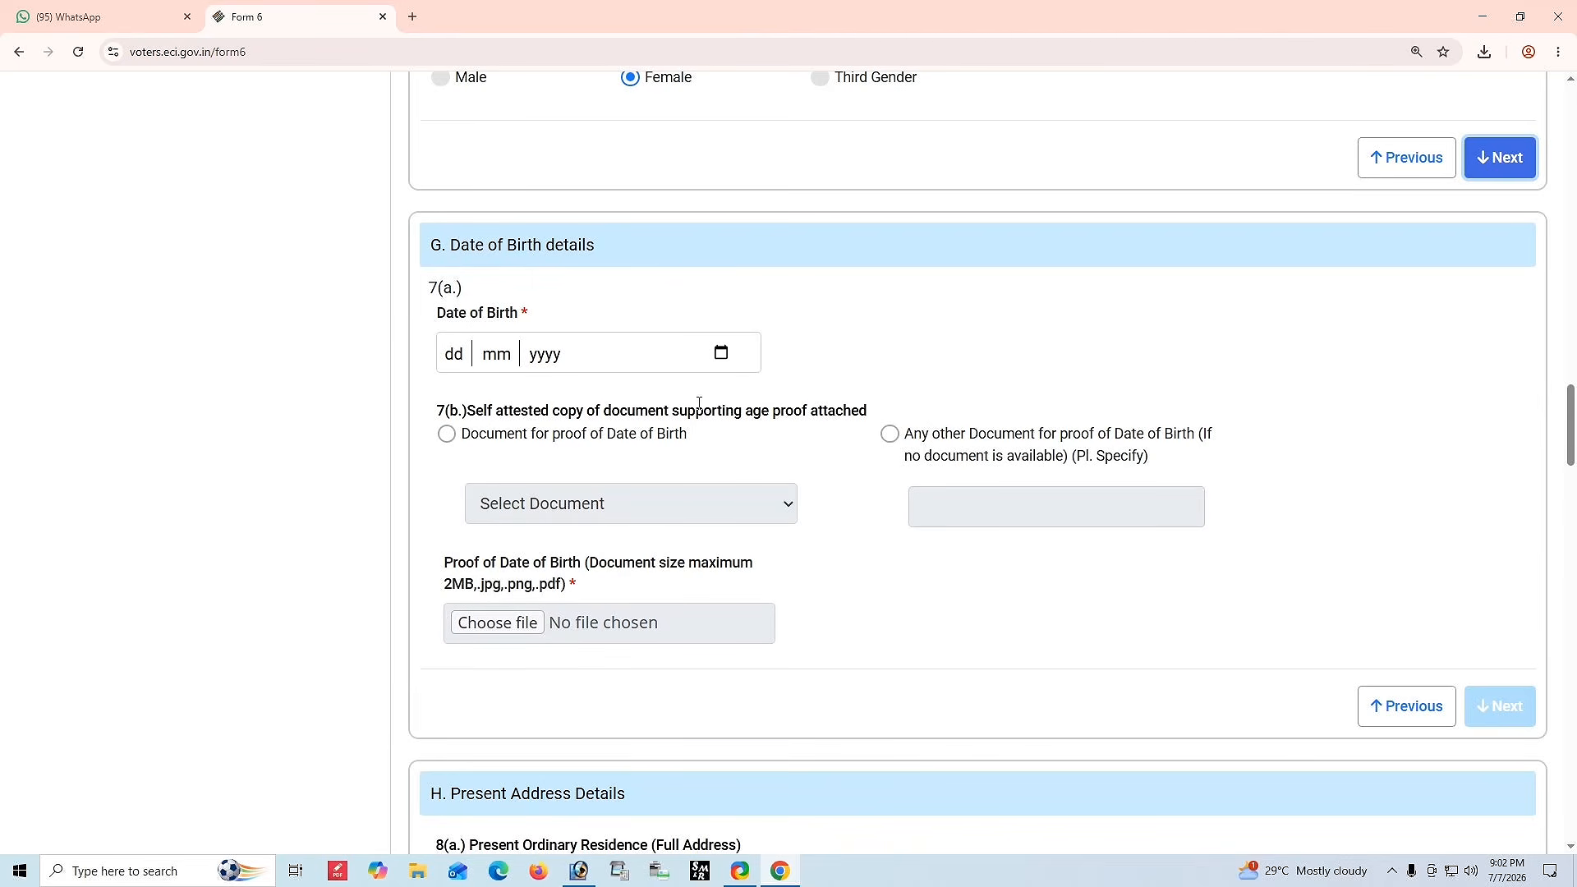
left_click_drag(427, 245, 687, 260)
left_click(786, 310)
left_click(721, 355)
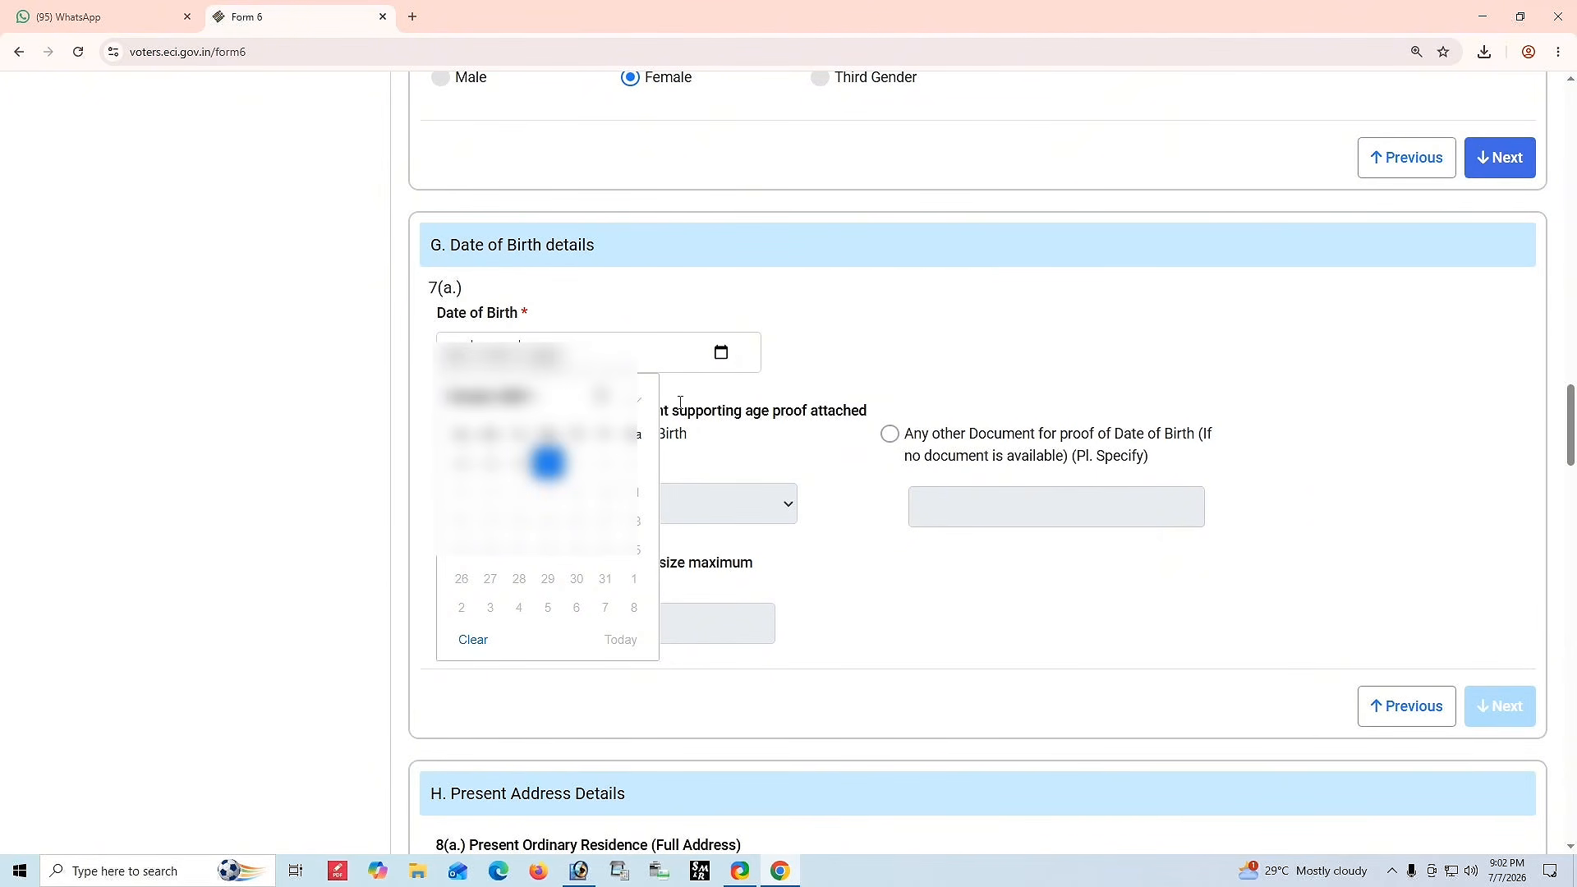
left_click(549, 458)
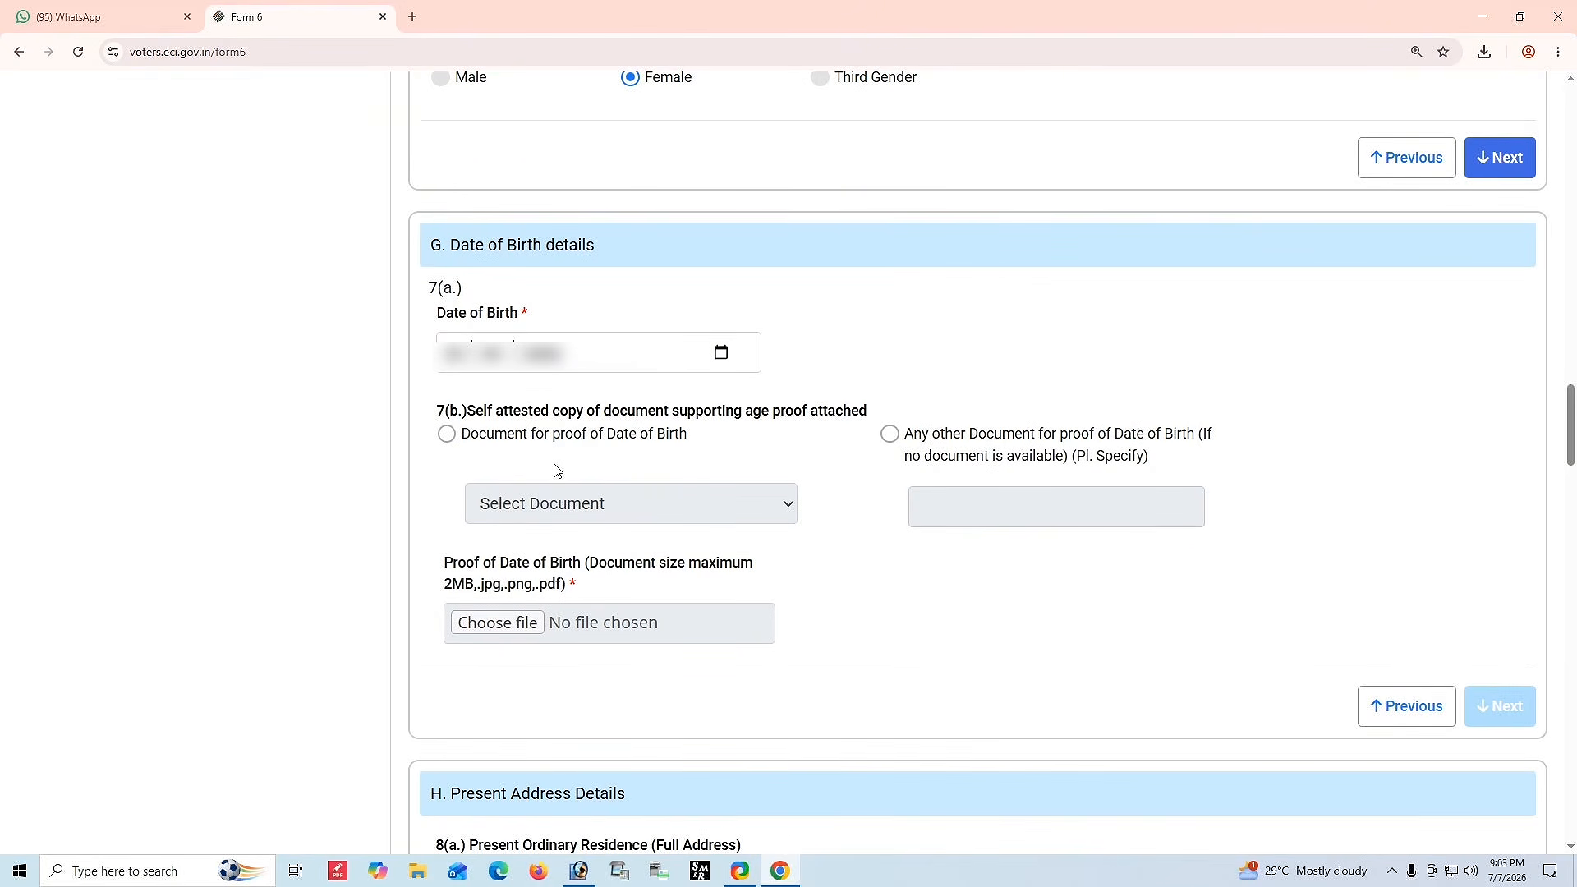
Choose Document for proof of Date of Birth and select the Class X or Class XII certificate as document type.
left_click_drag(735, 415, 884, 415)
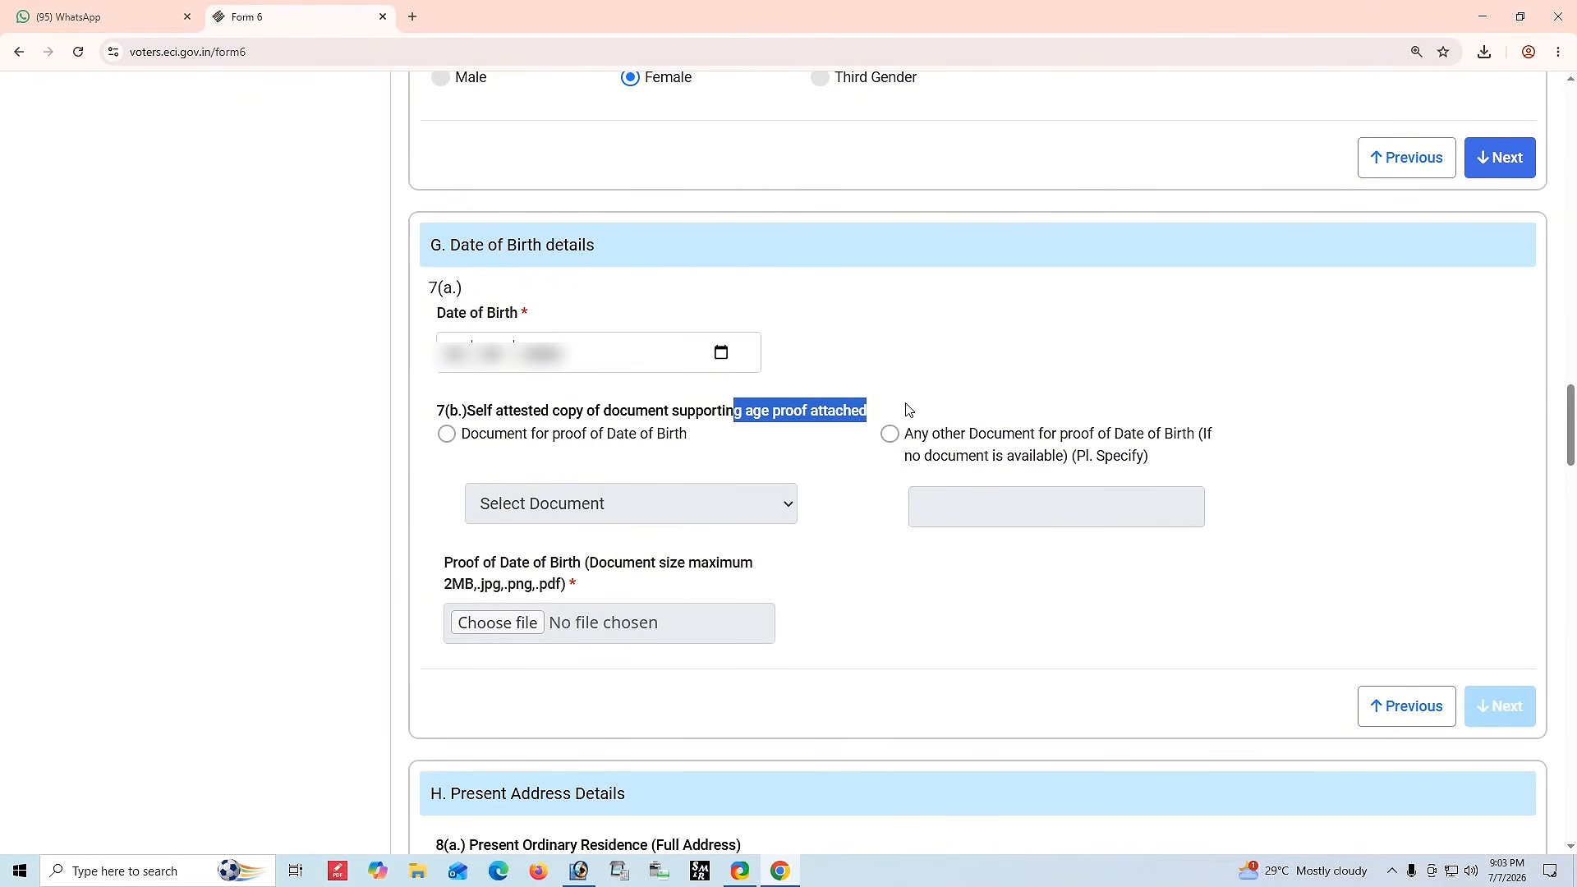
left_click(906, 416)
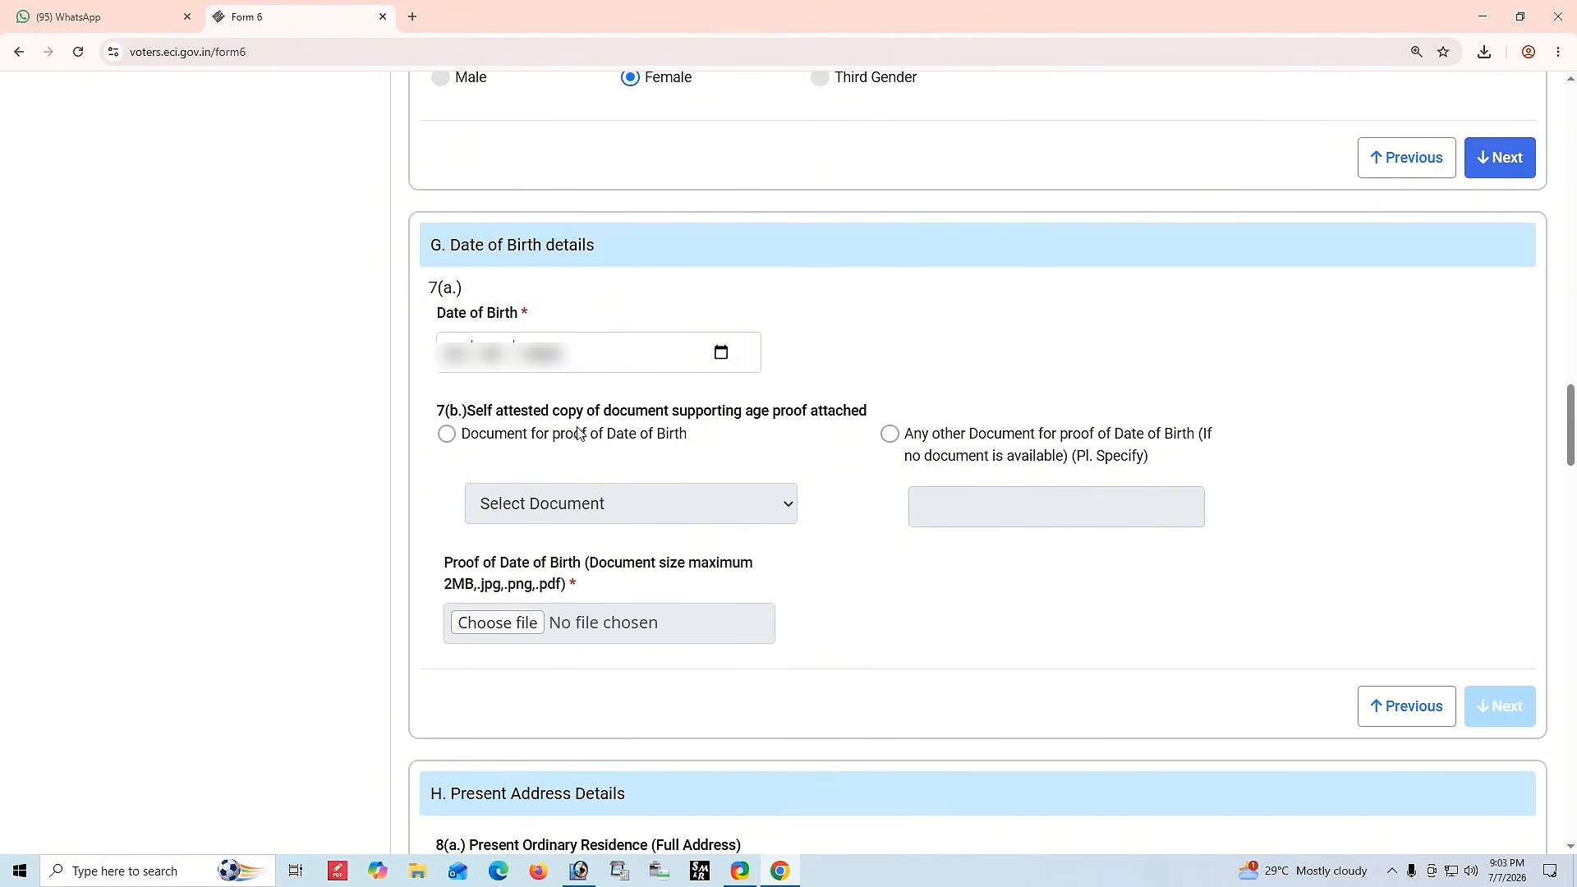
left_click(447, 435)
left_click(574, 515)
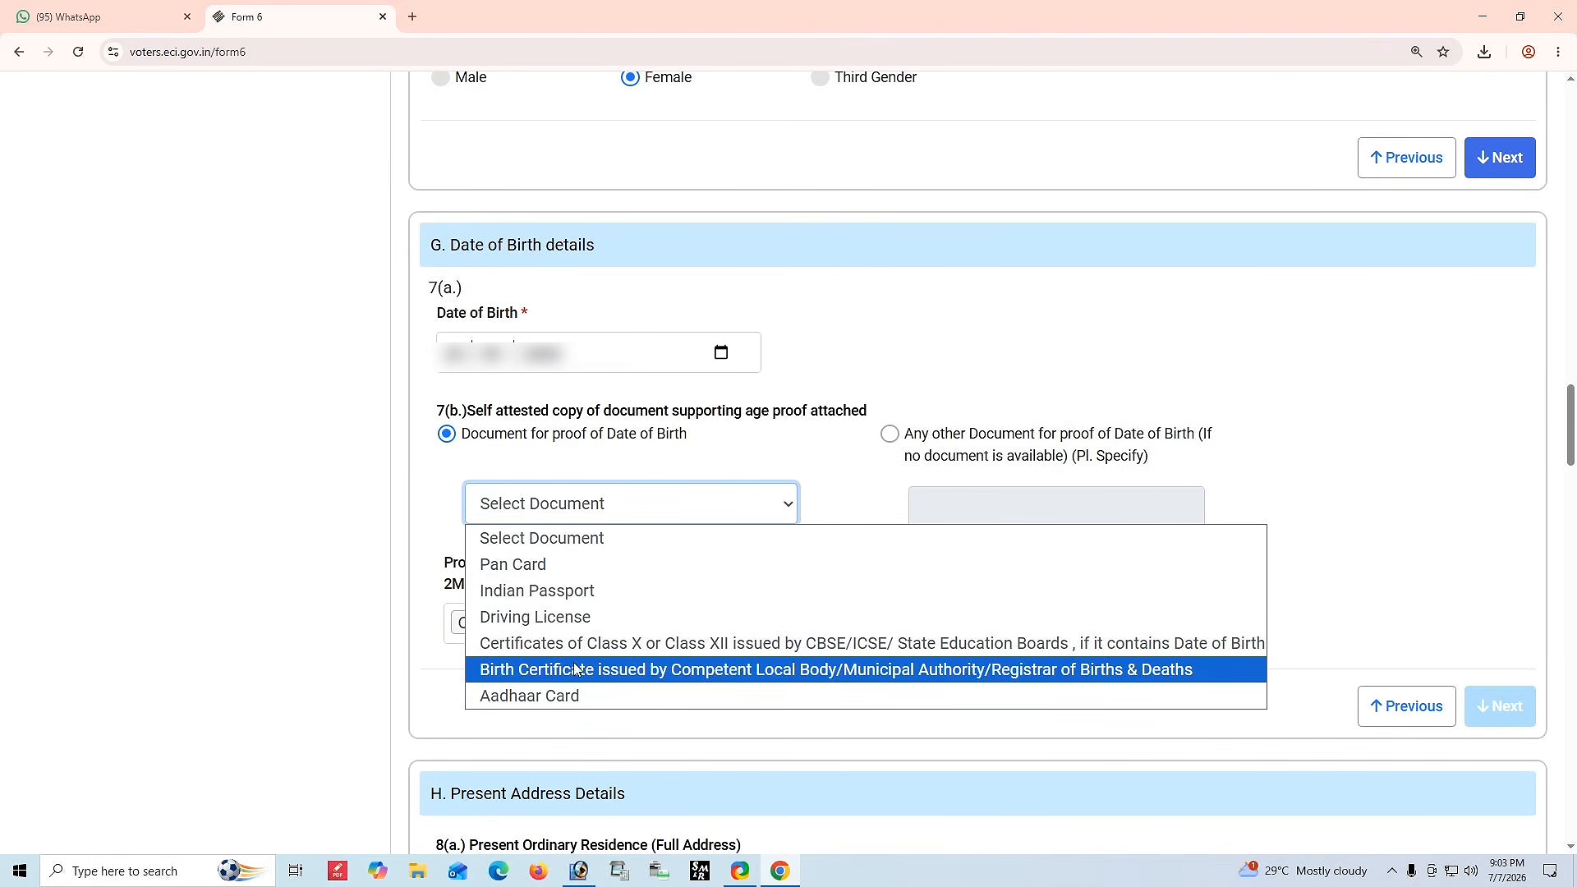
left_click(617, 647)
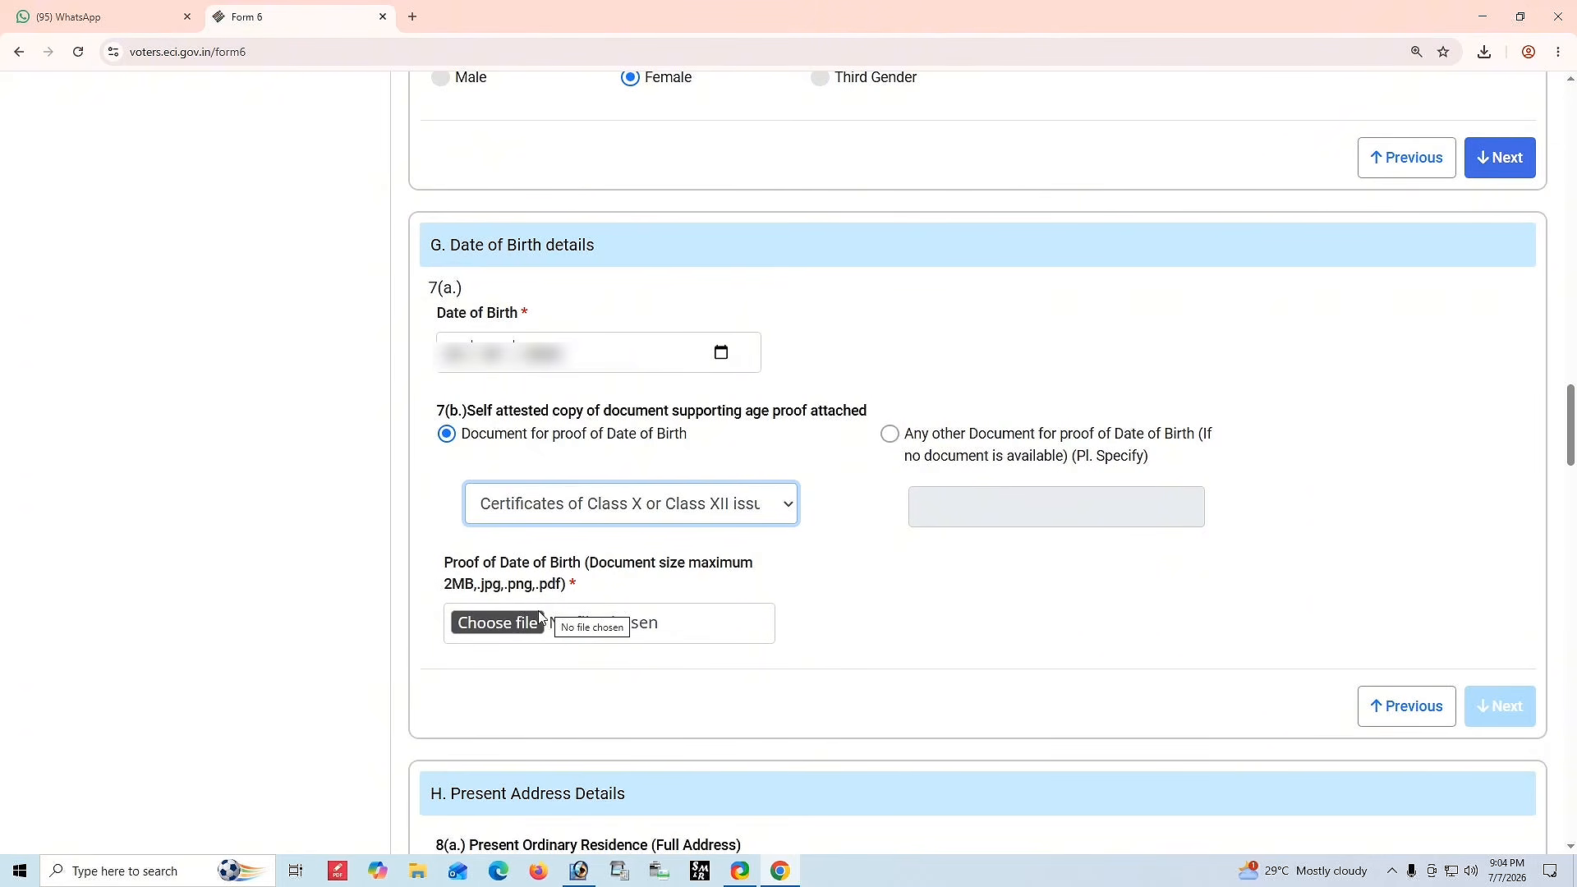
left_click(488, 628)
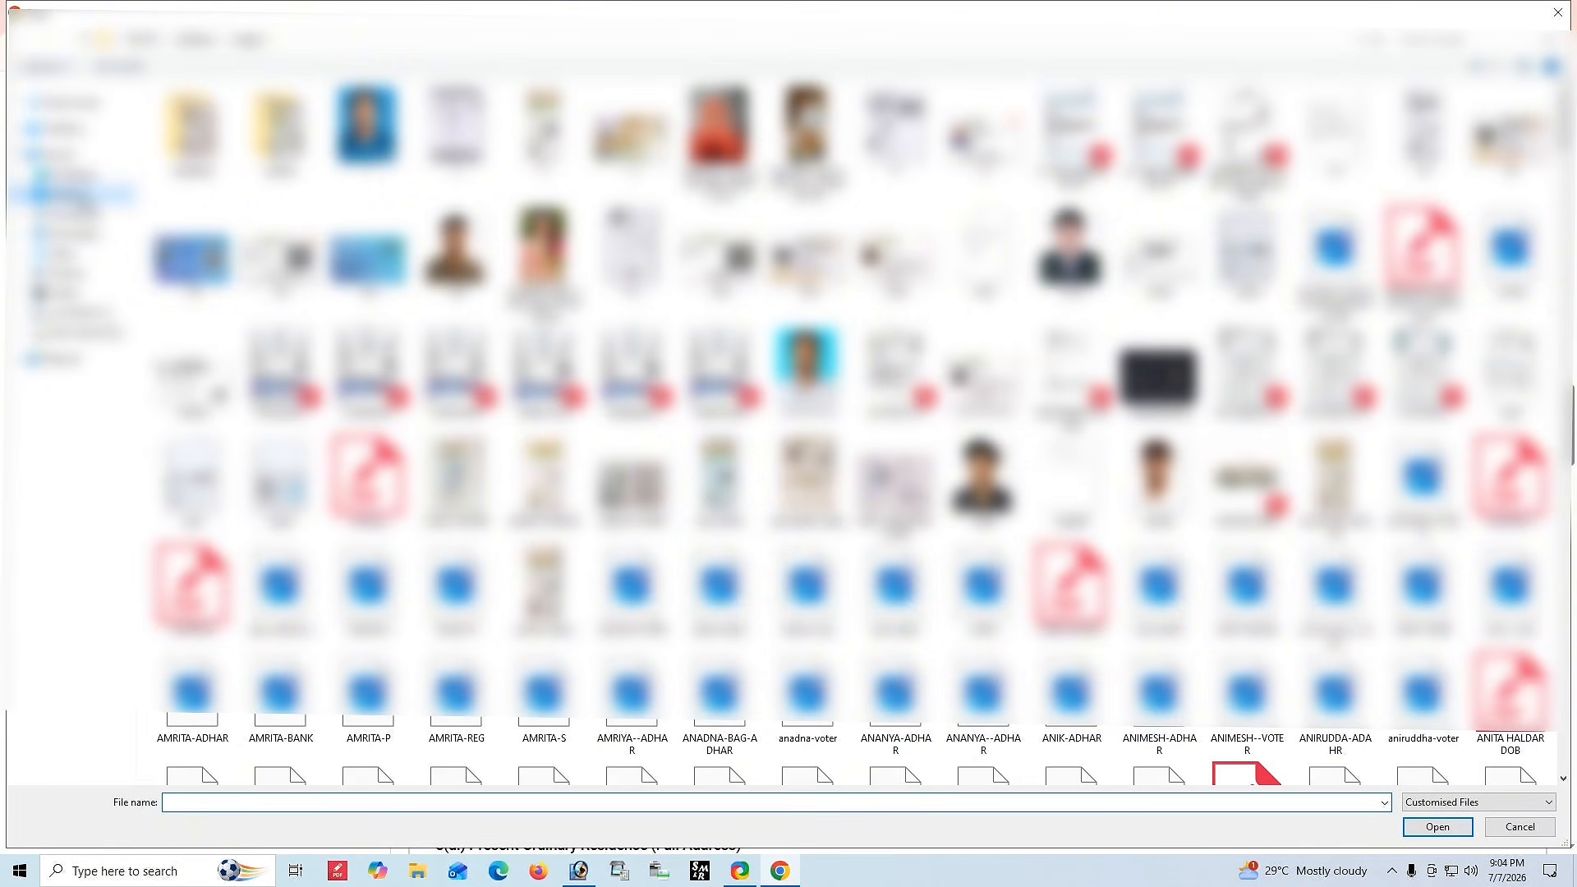
left_click(71, 196)
left_click(1032, 150)
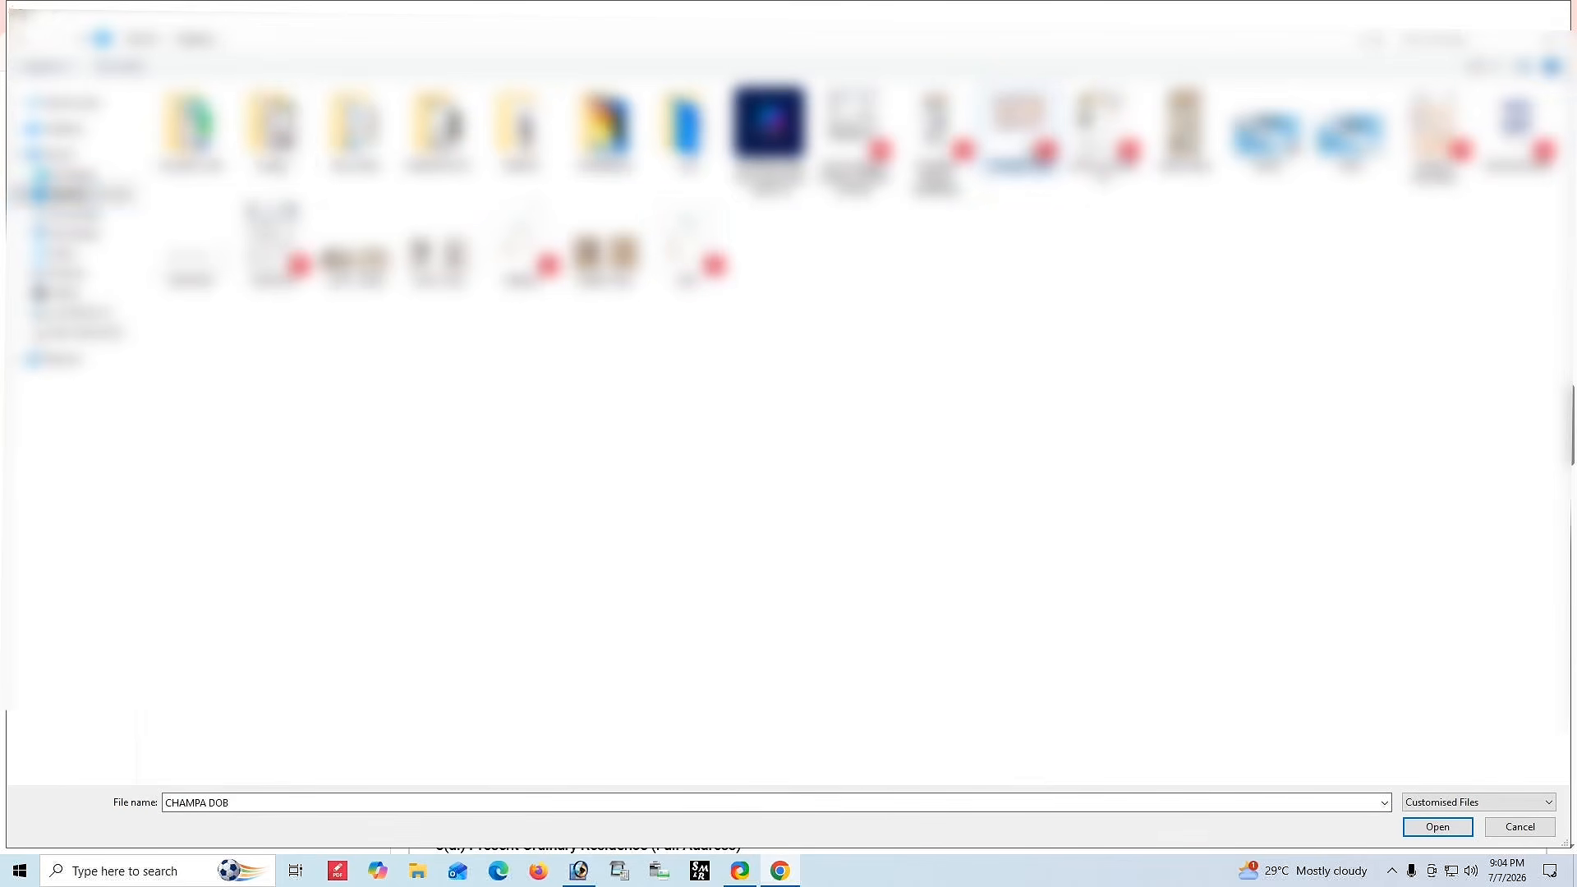
key("Return")
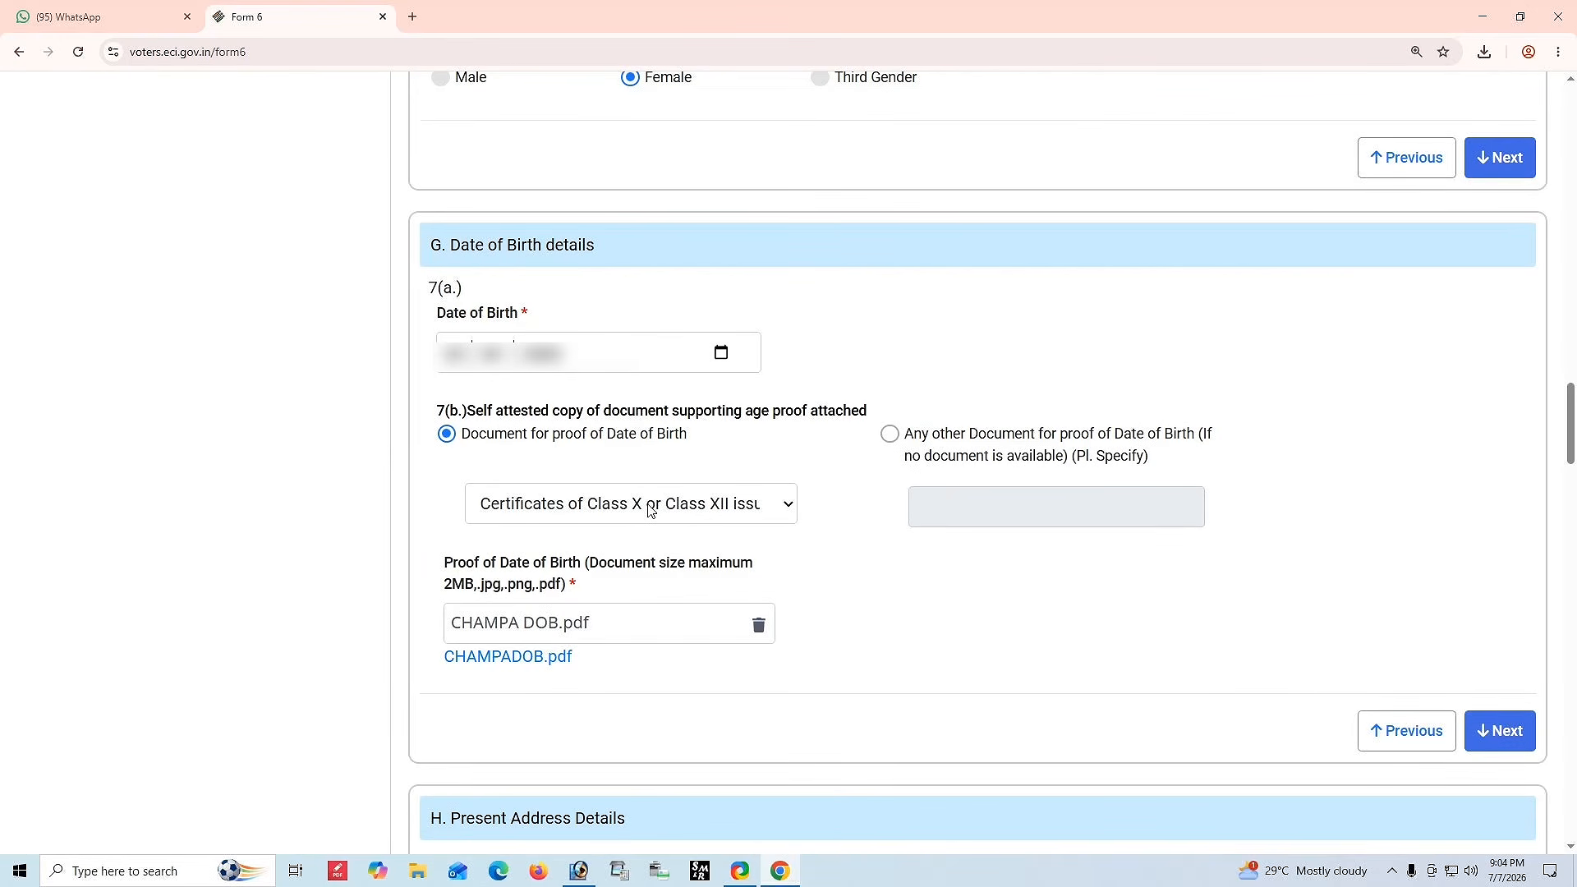
Continue from the date of birth section to the Present Address Details section.
left_click(649, 507)
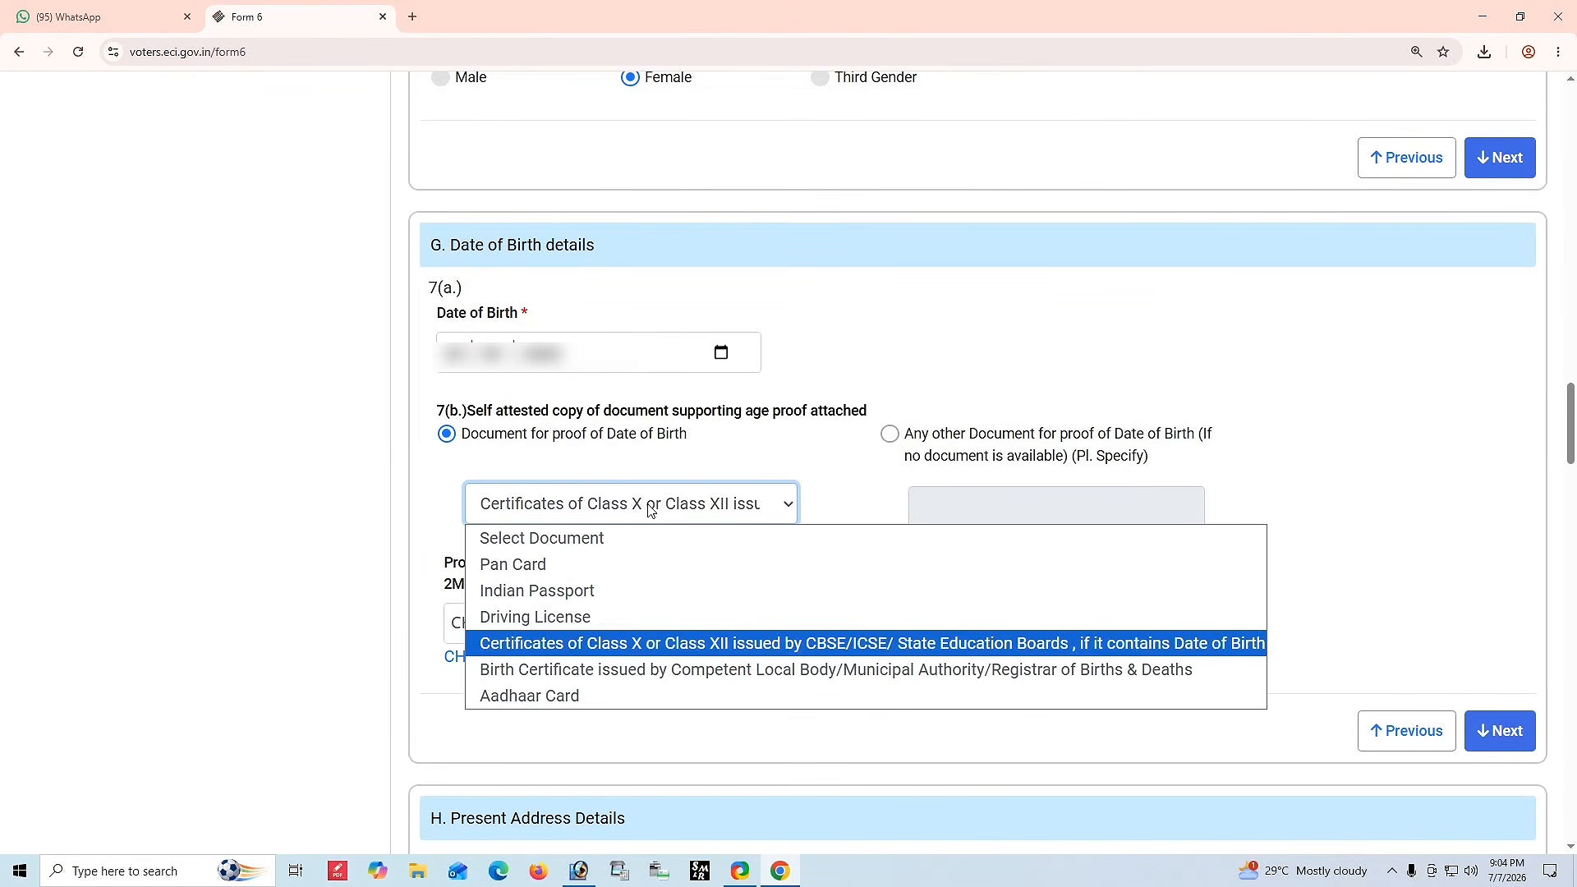
left_click(356, 588)
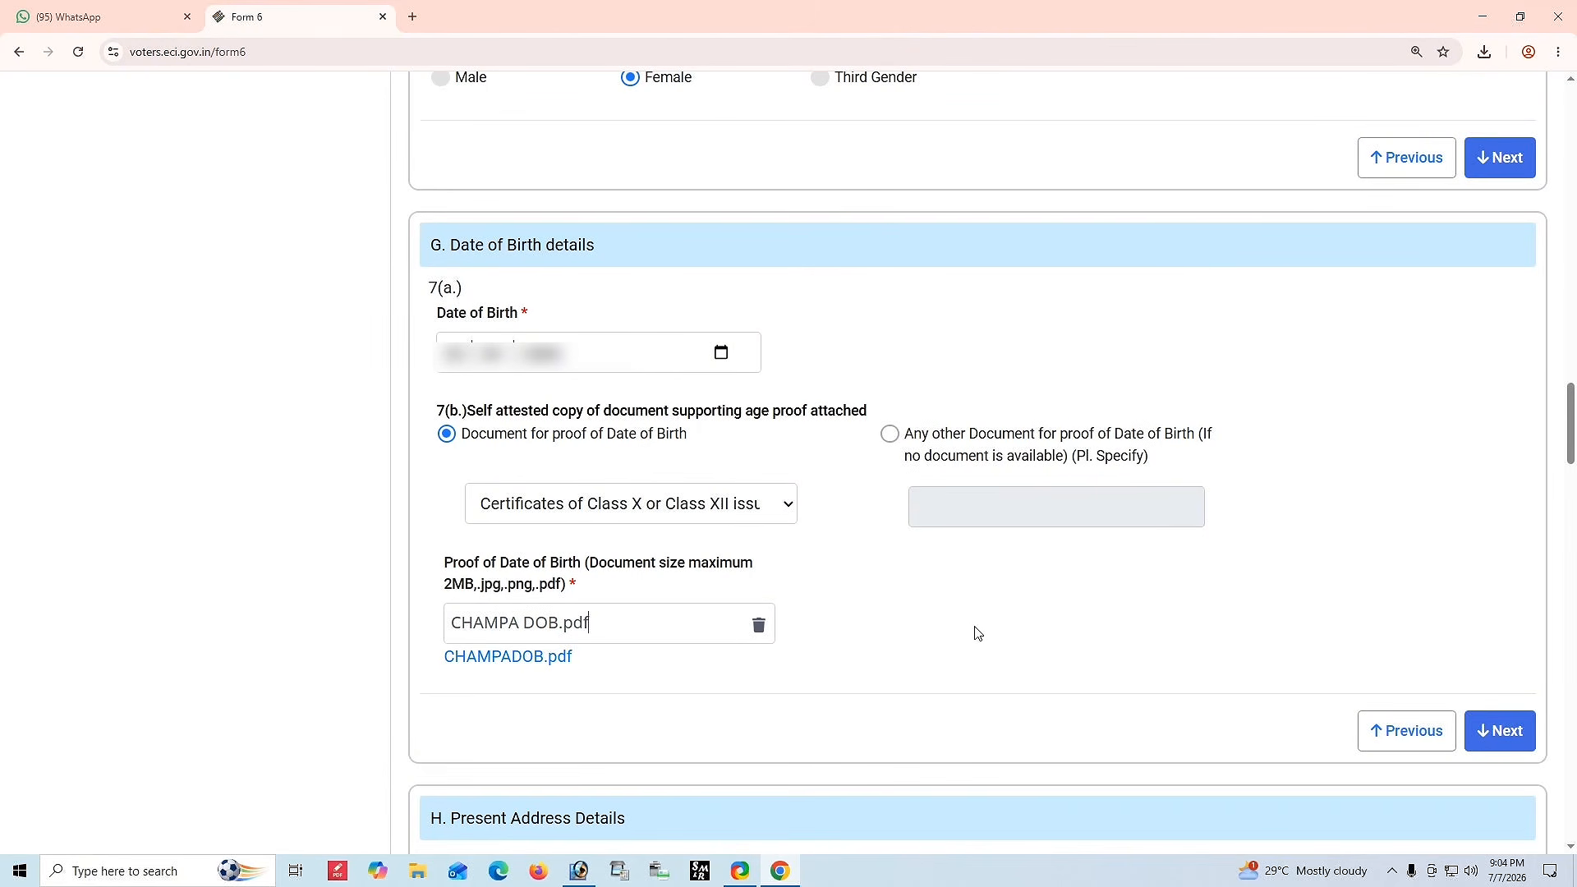
left_click(1499, 730)
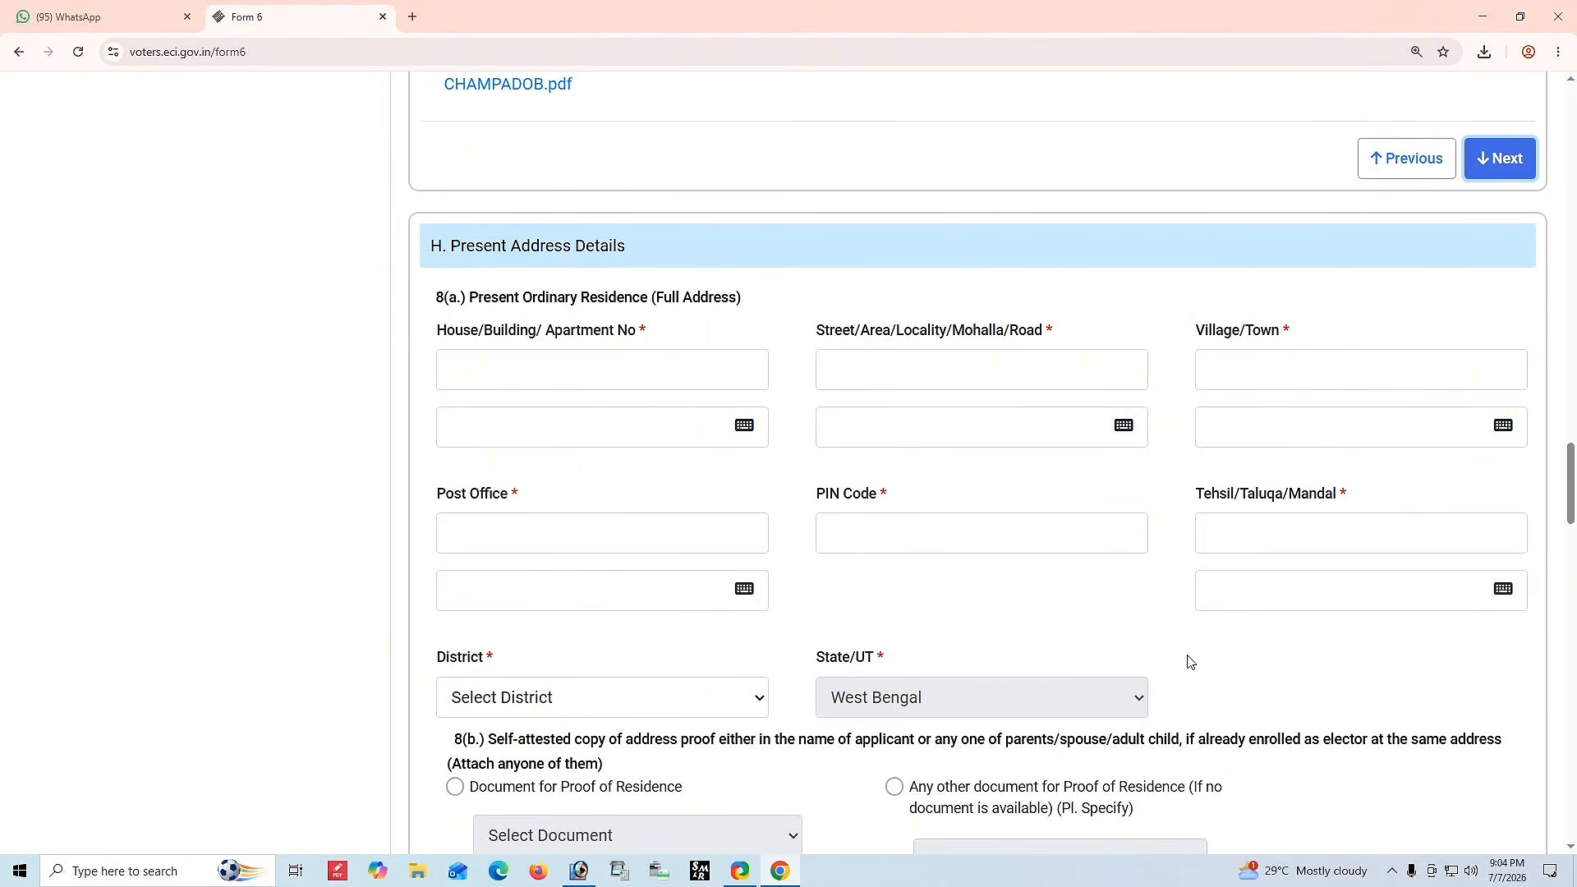
Enter No as the house/building/apartment number of the present address.
scroll(1190, 664, "down", 2)
left_click_drag(444, 96, 644, 95)
left_click(735, 106)
left_click(542, 203)
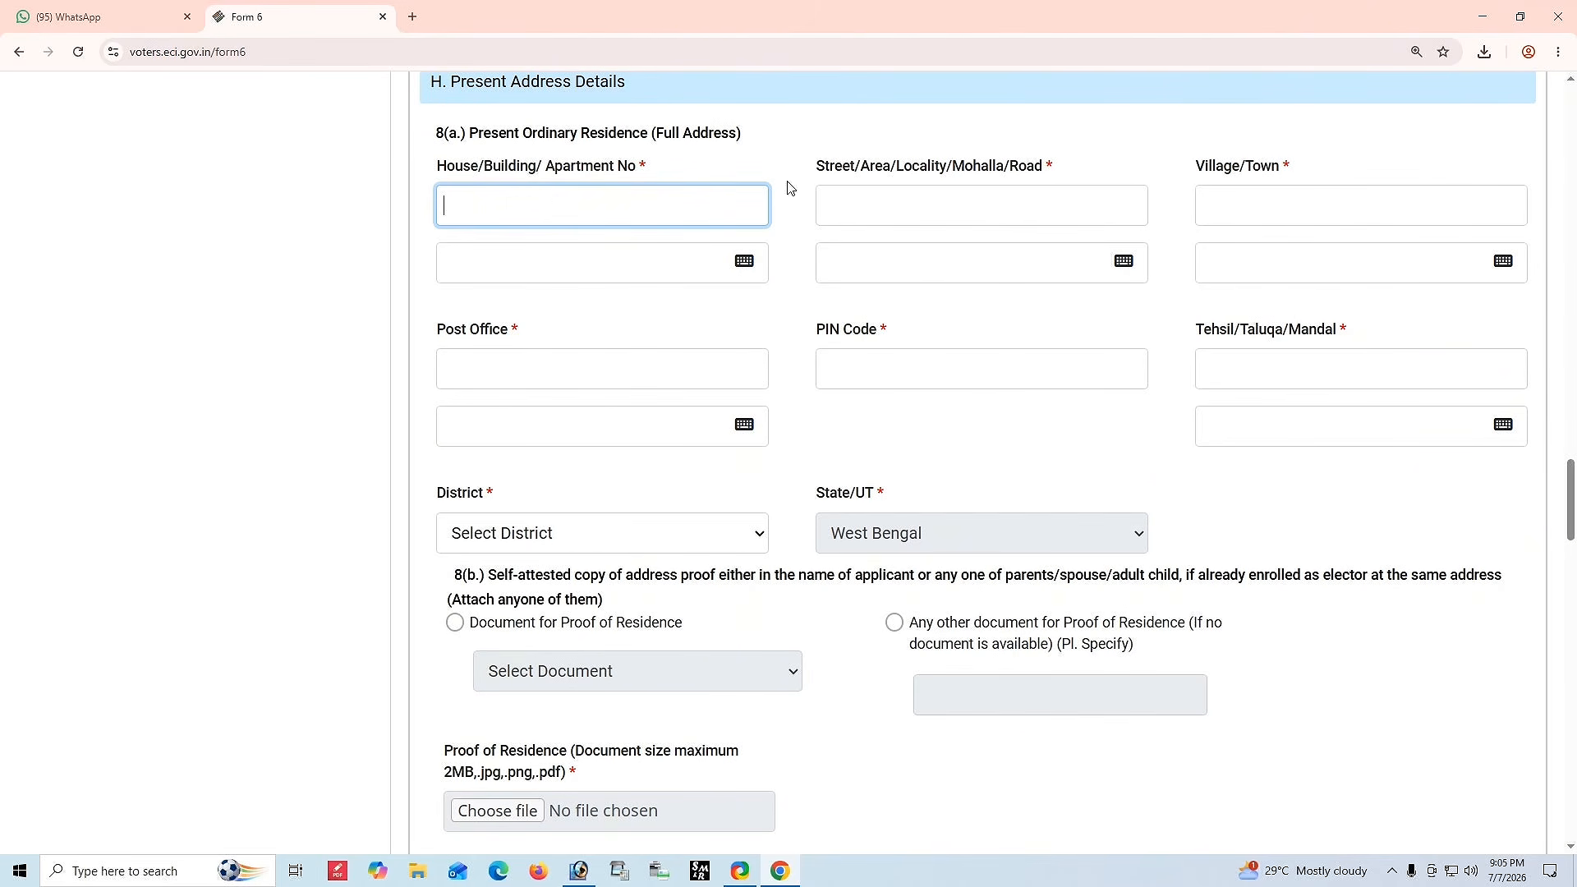
left_click(894, 207)
left_click(1203, 215)
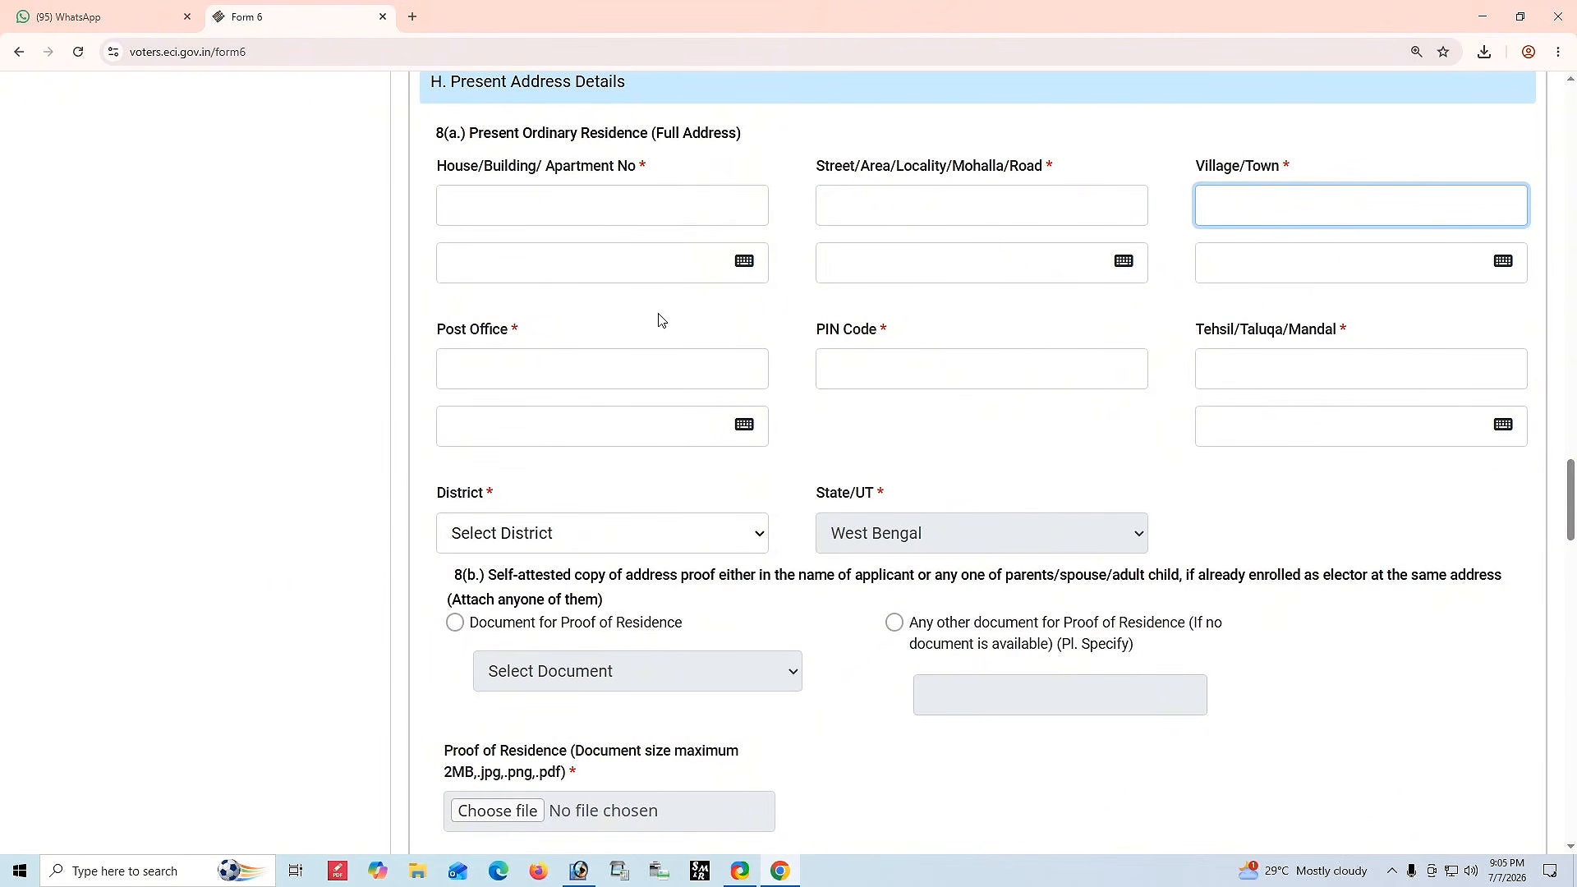
left_click(612, 217)
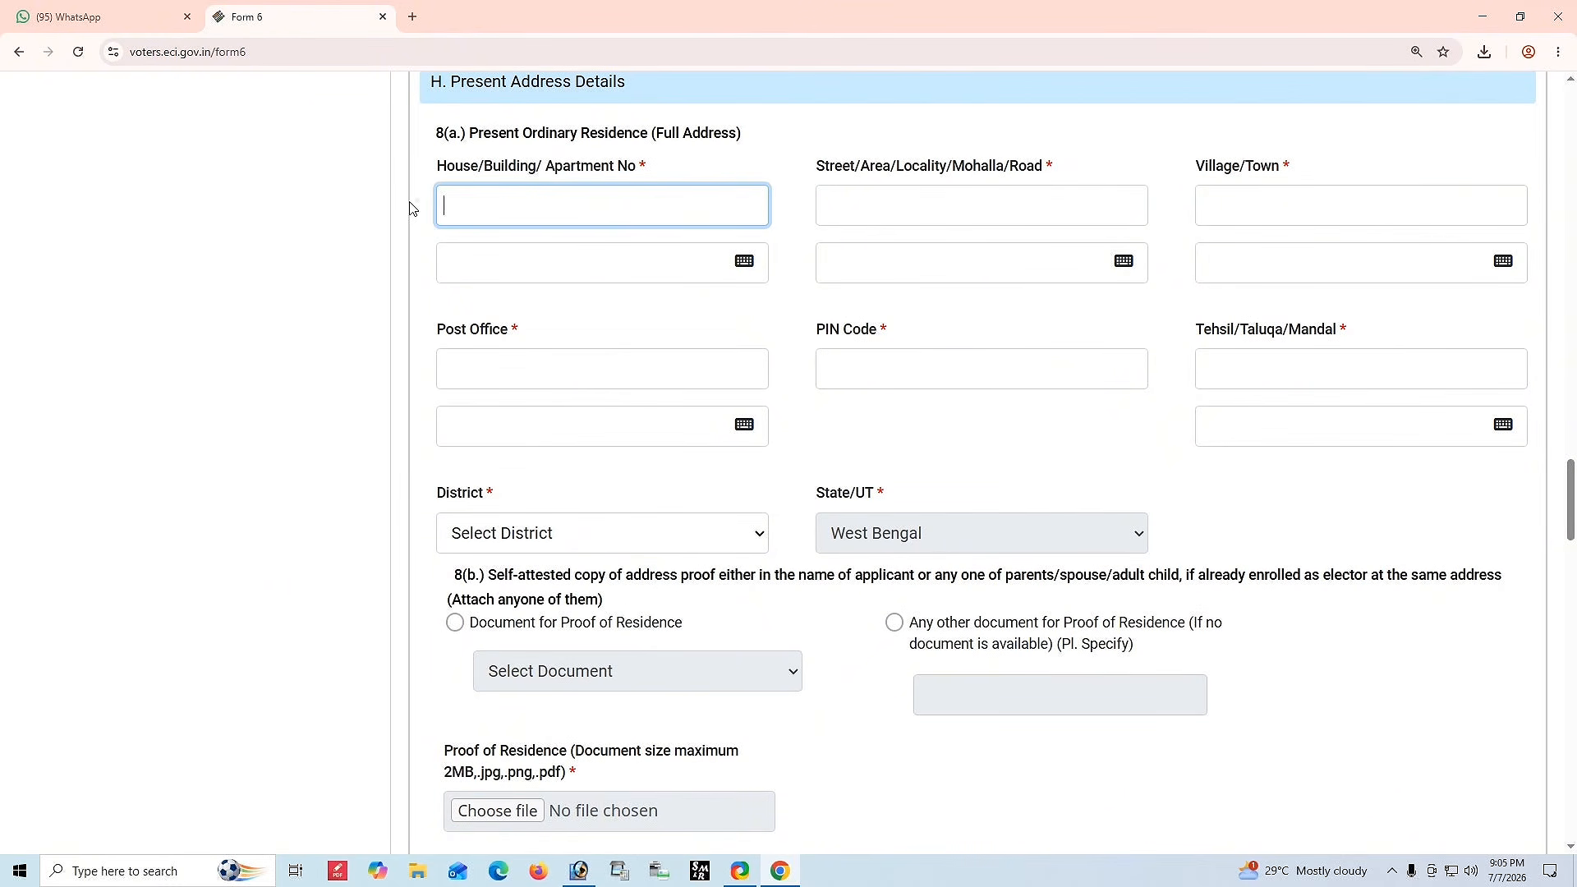
left_click_drag(525, 174, 626, 174)
left_click(671, 174)
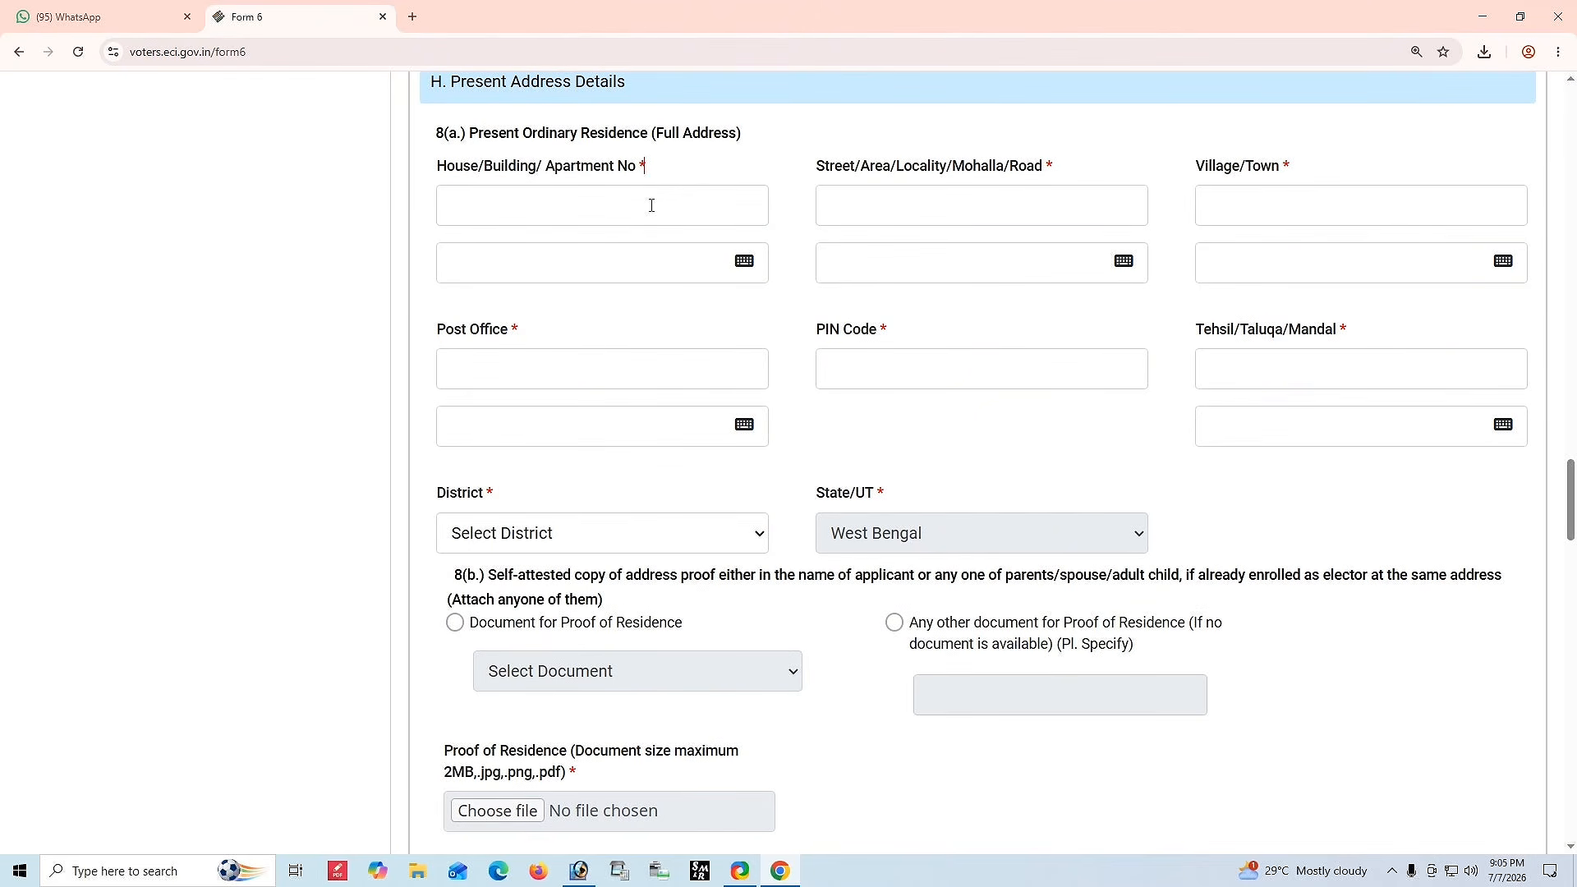
left_click(561, 198)
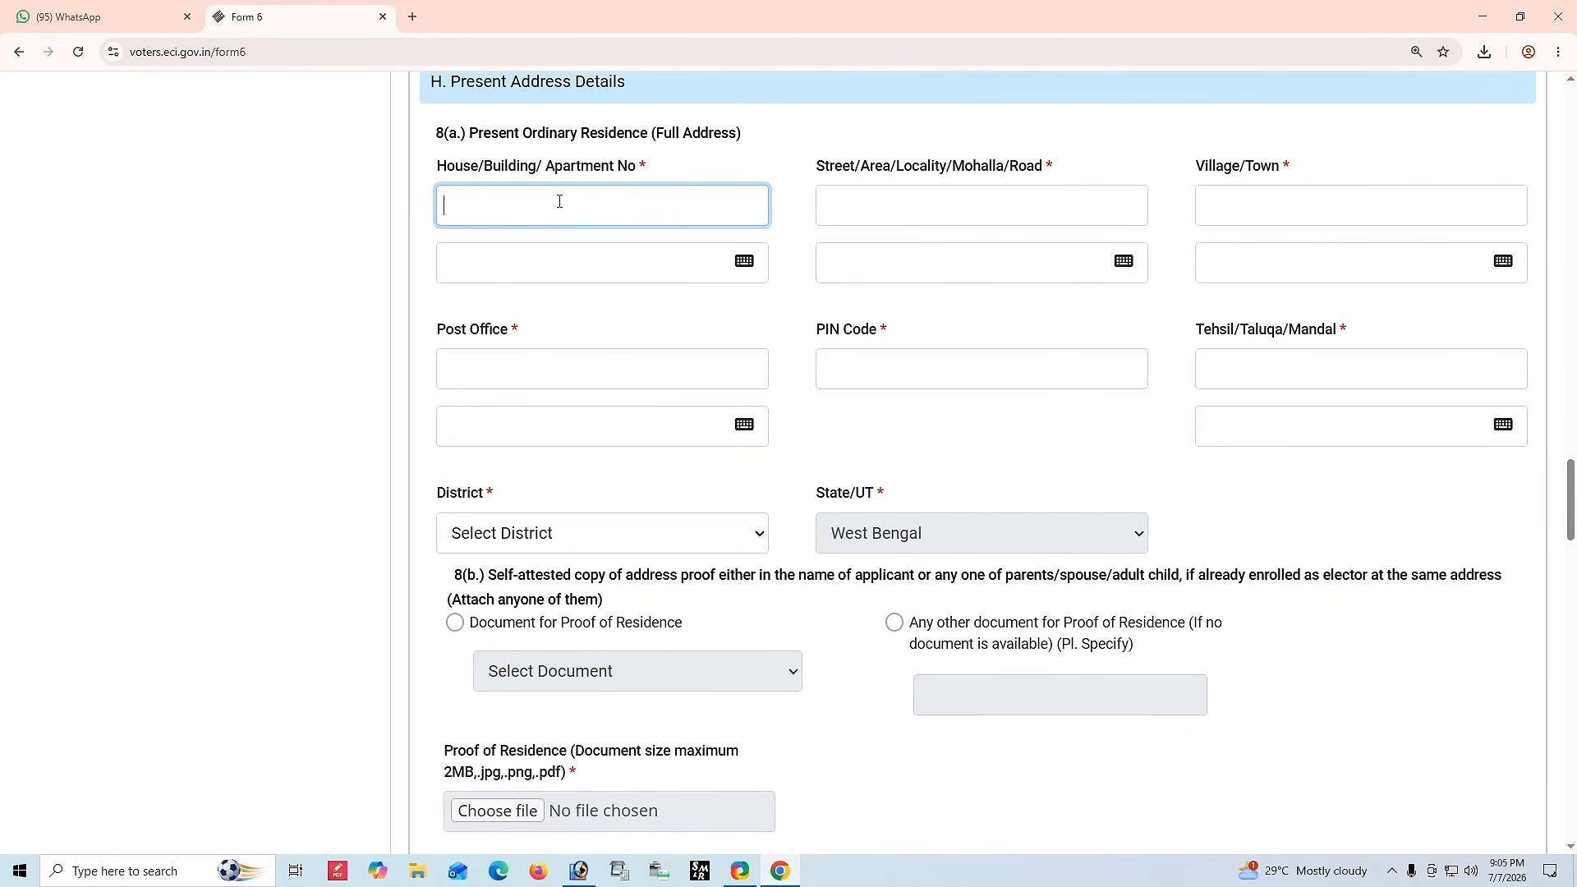
type("No")
Fill in the street/locality and the village/town of the present address.
left_click(890, 202)
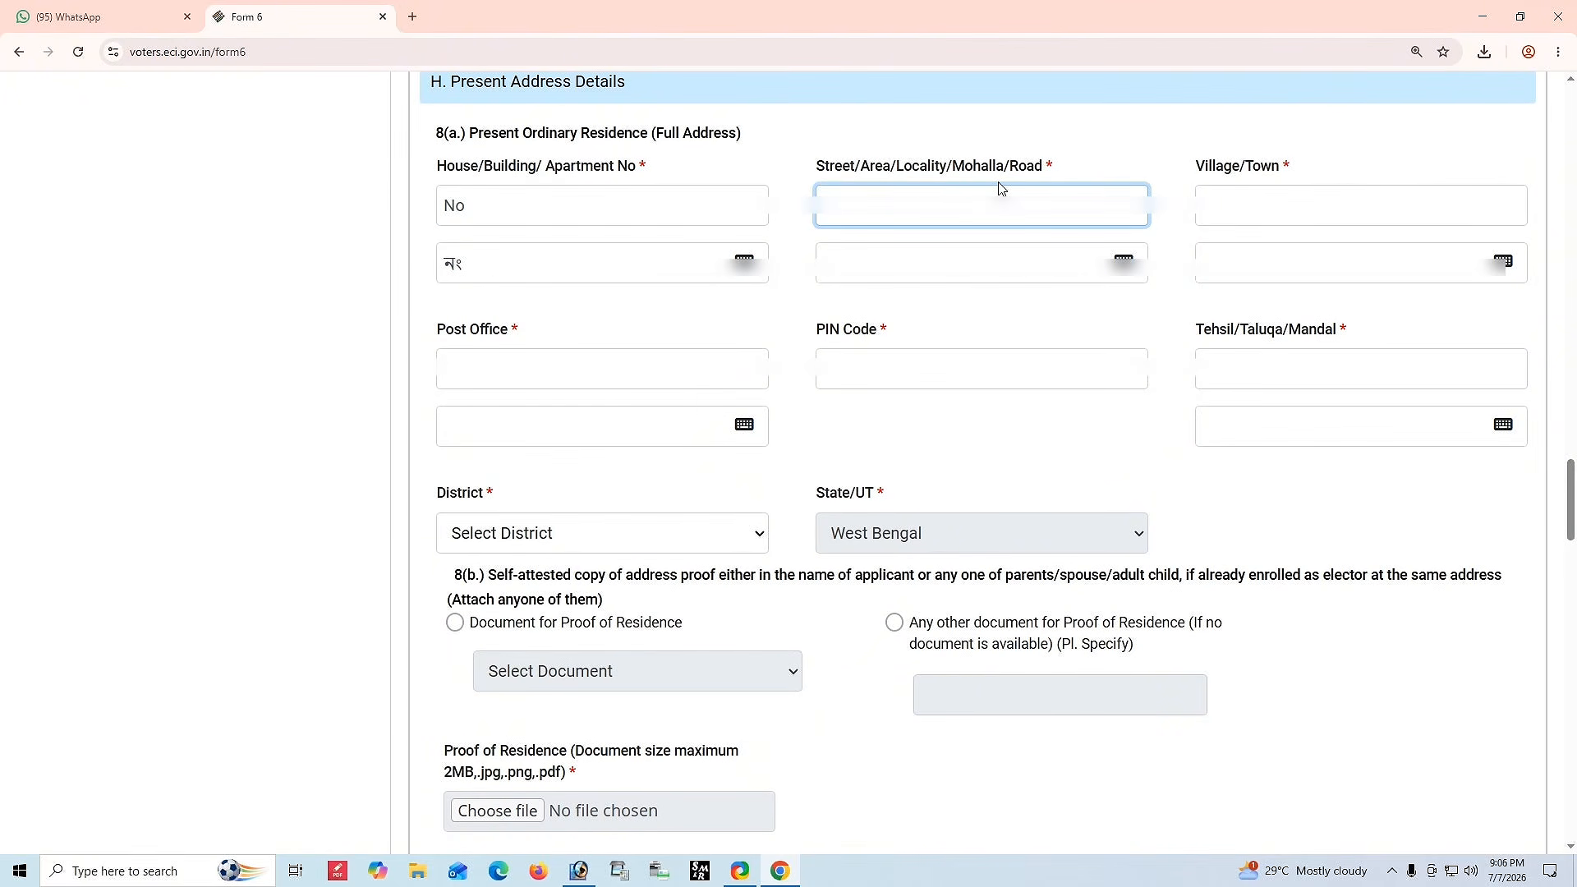
type("????????")
left_click(1244, 211)
type("?????????????")
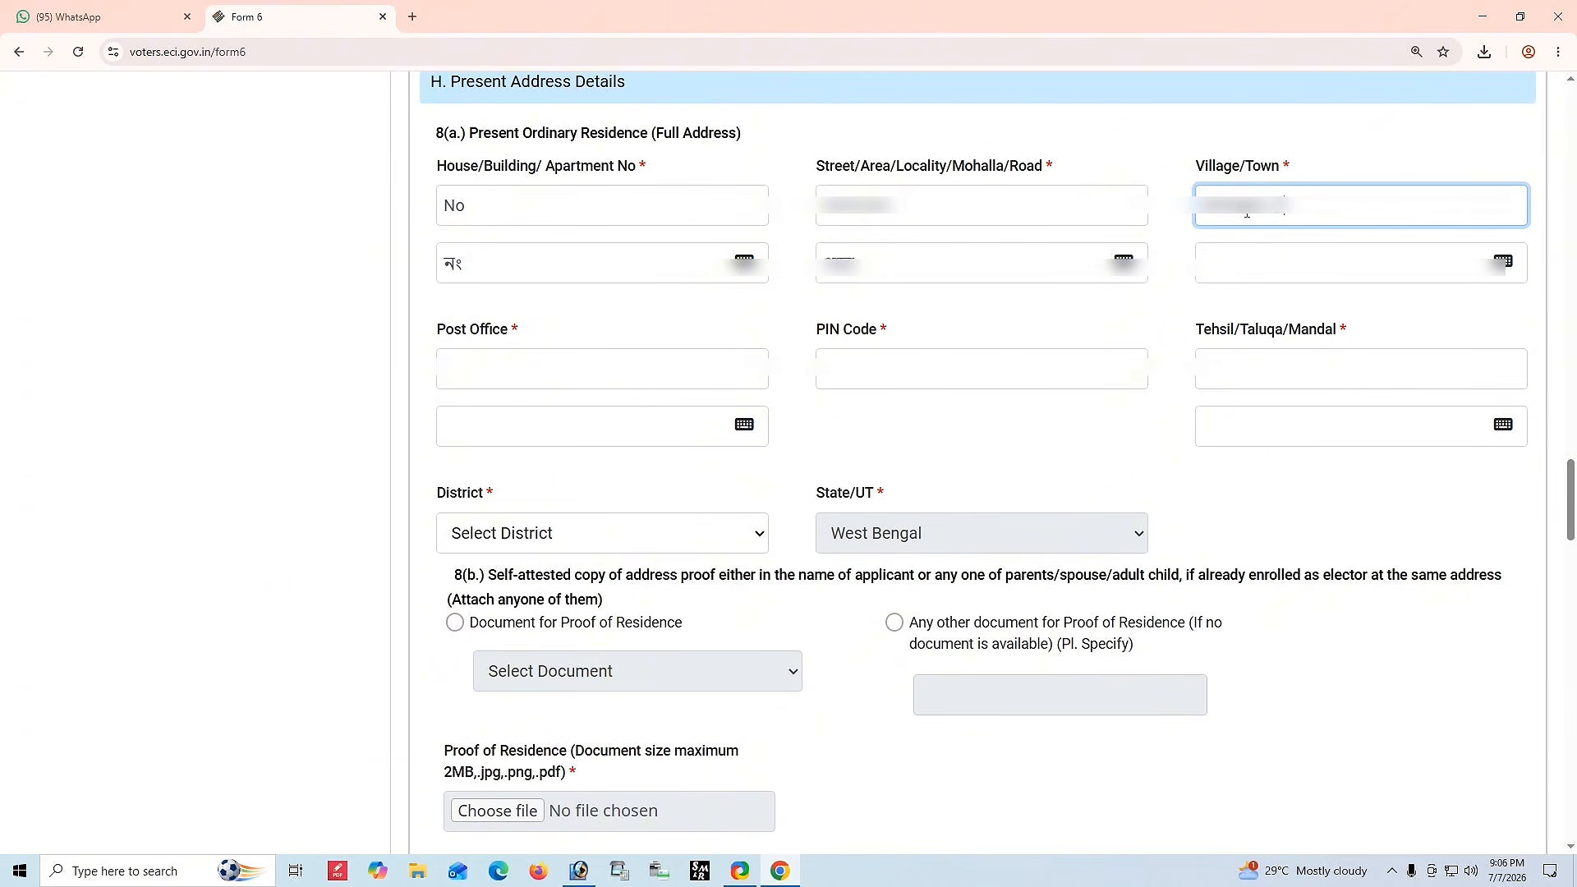
left_click(1234, 162)
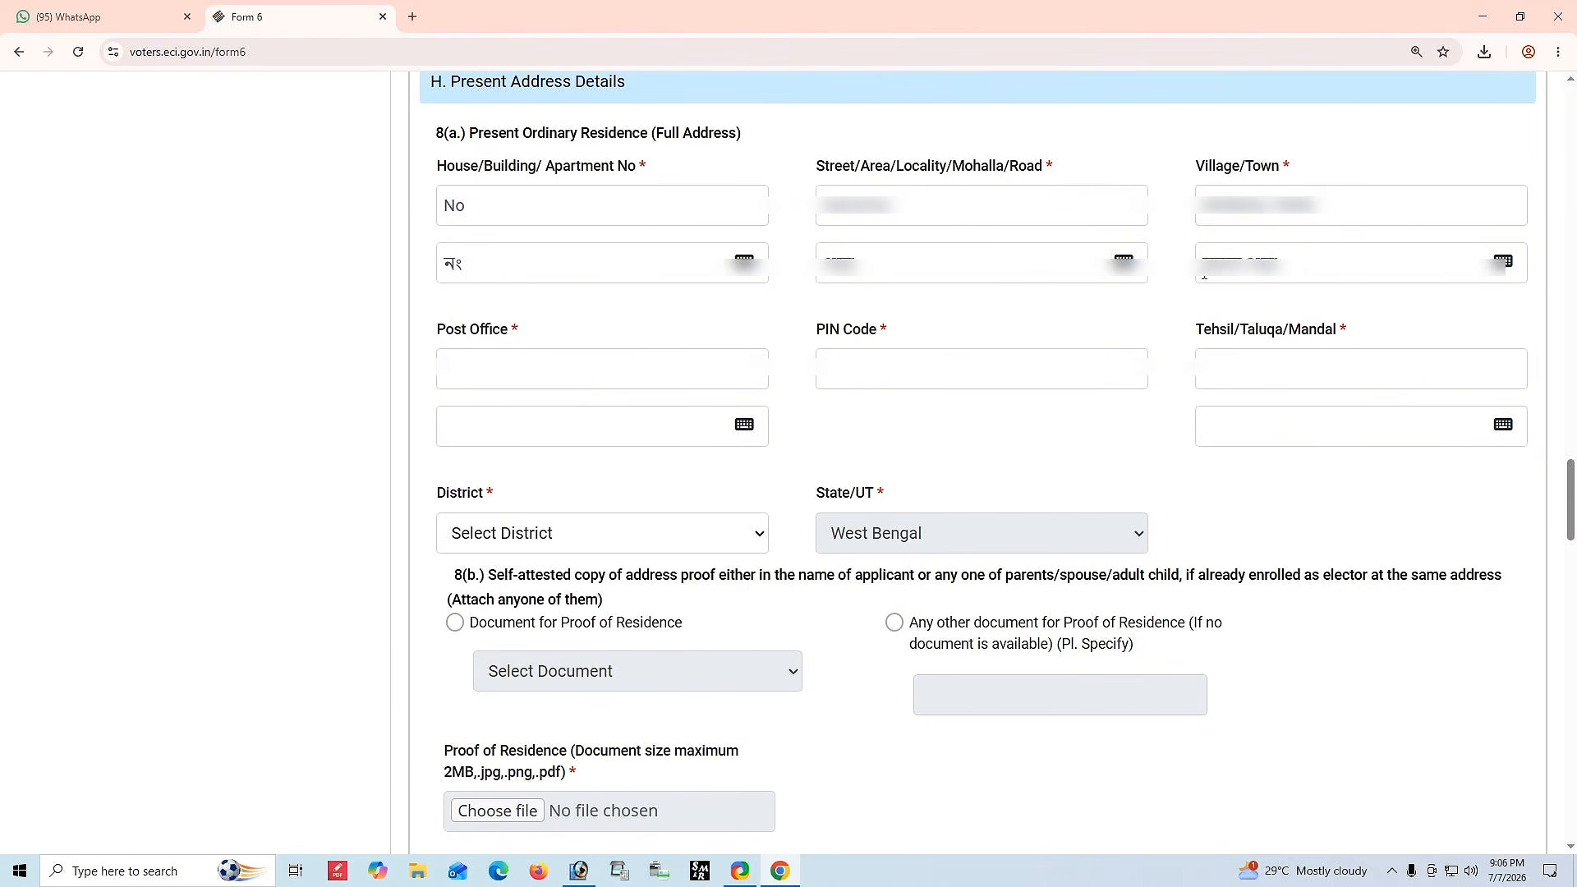
Fill in the post office and PIN code of the present address.
left_click(535, 375)
type("???????????")
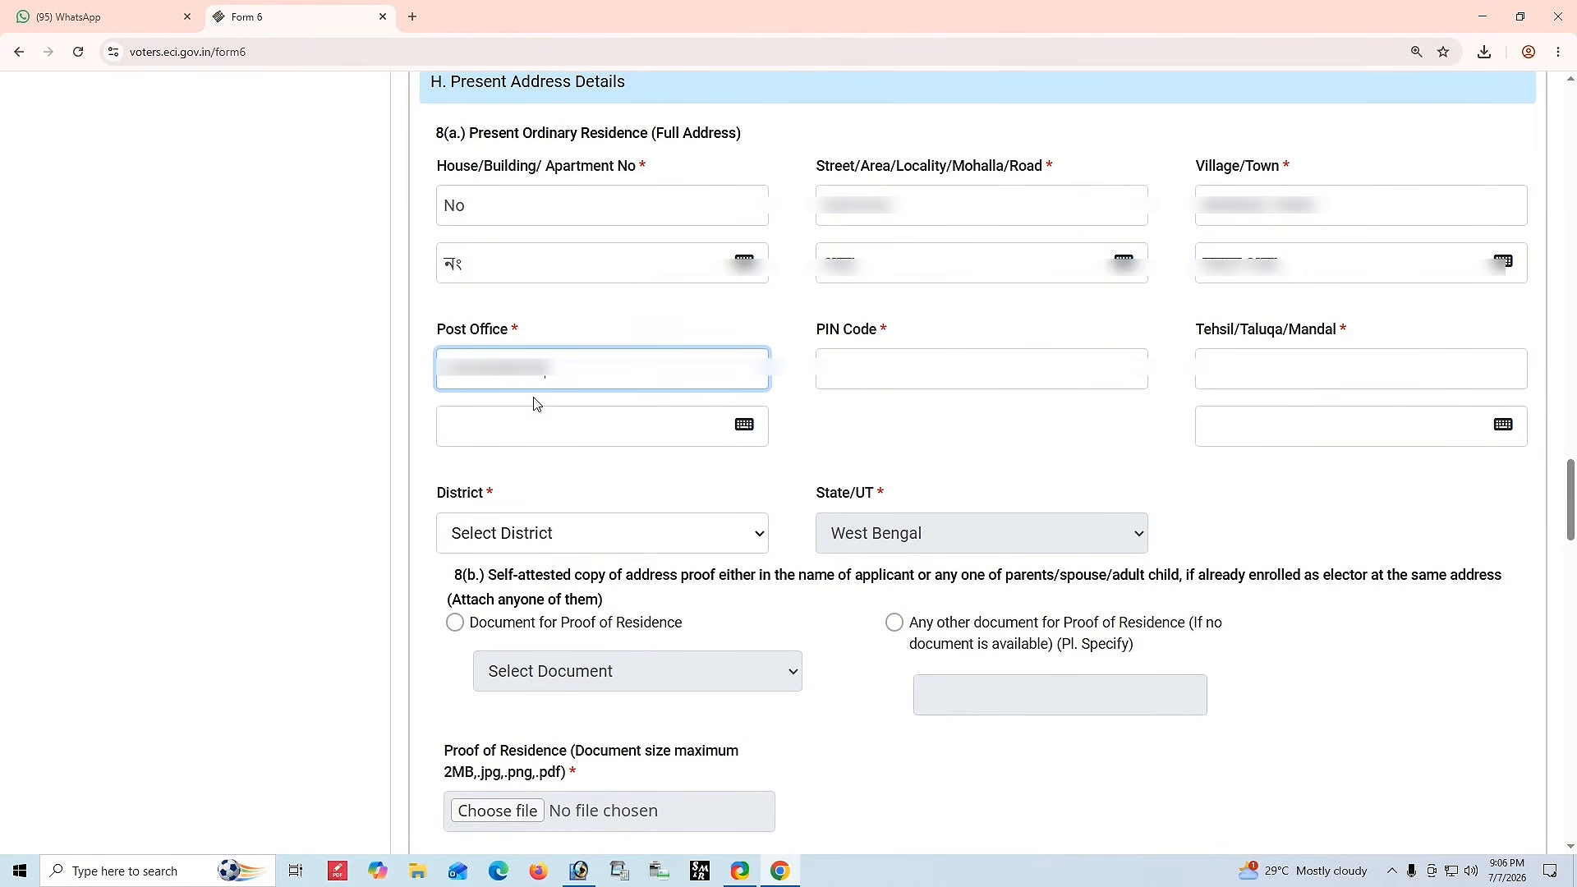
left_click(978, 431)
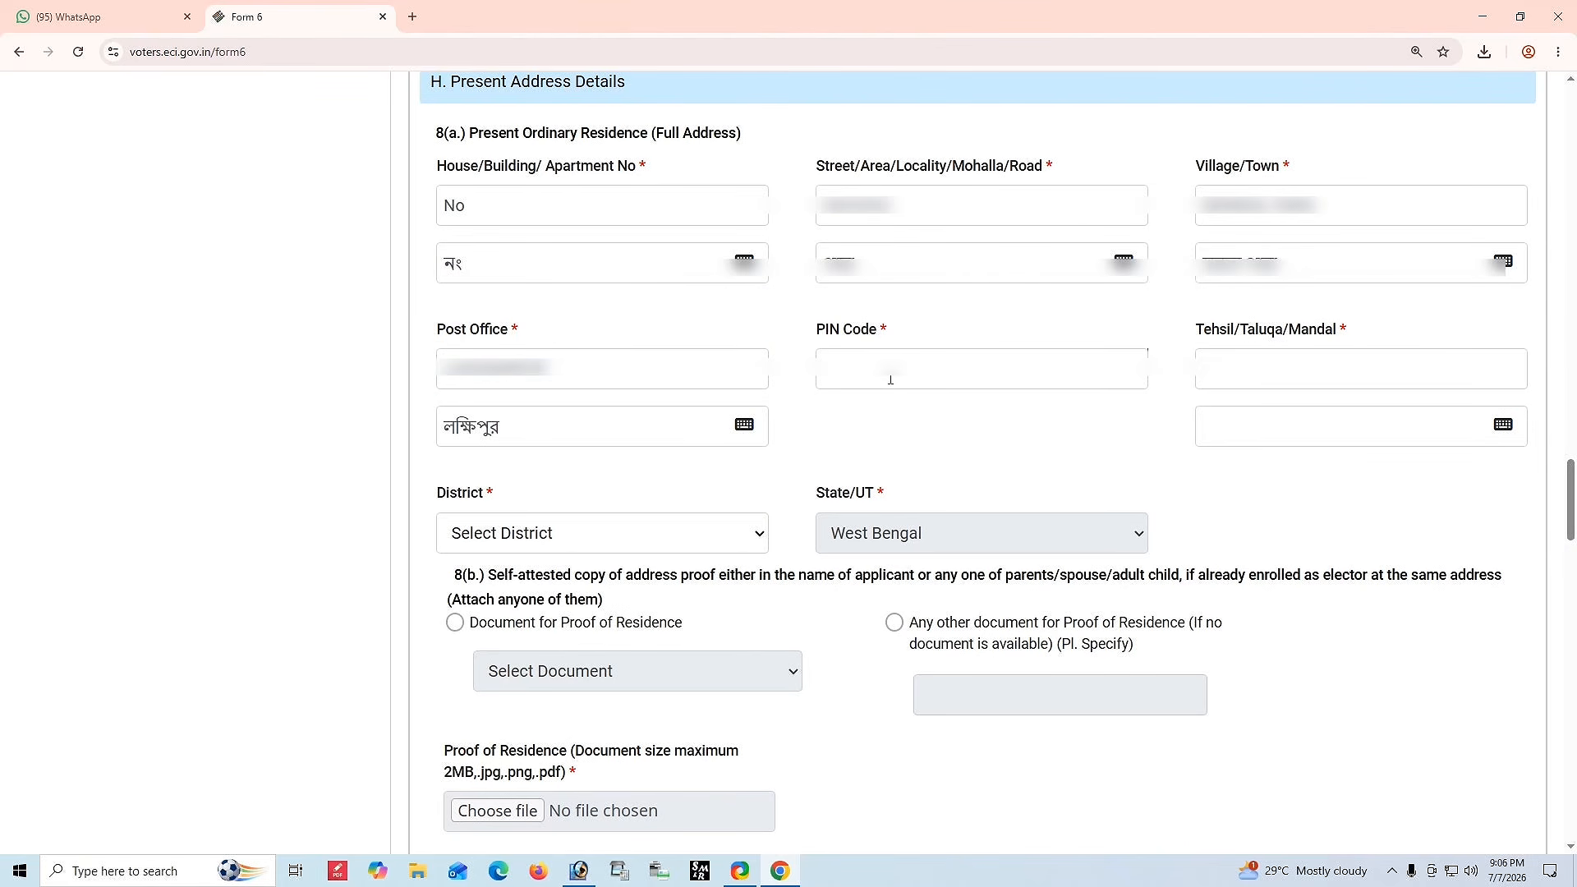
left_click(890, 379)
type("??????")
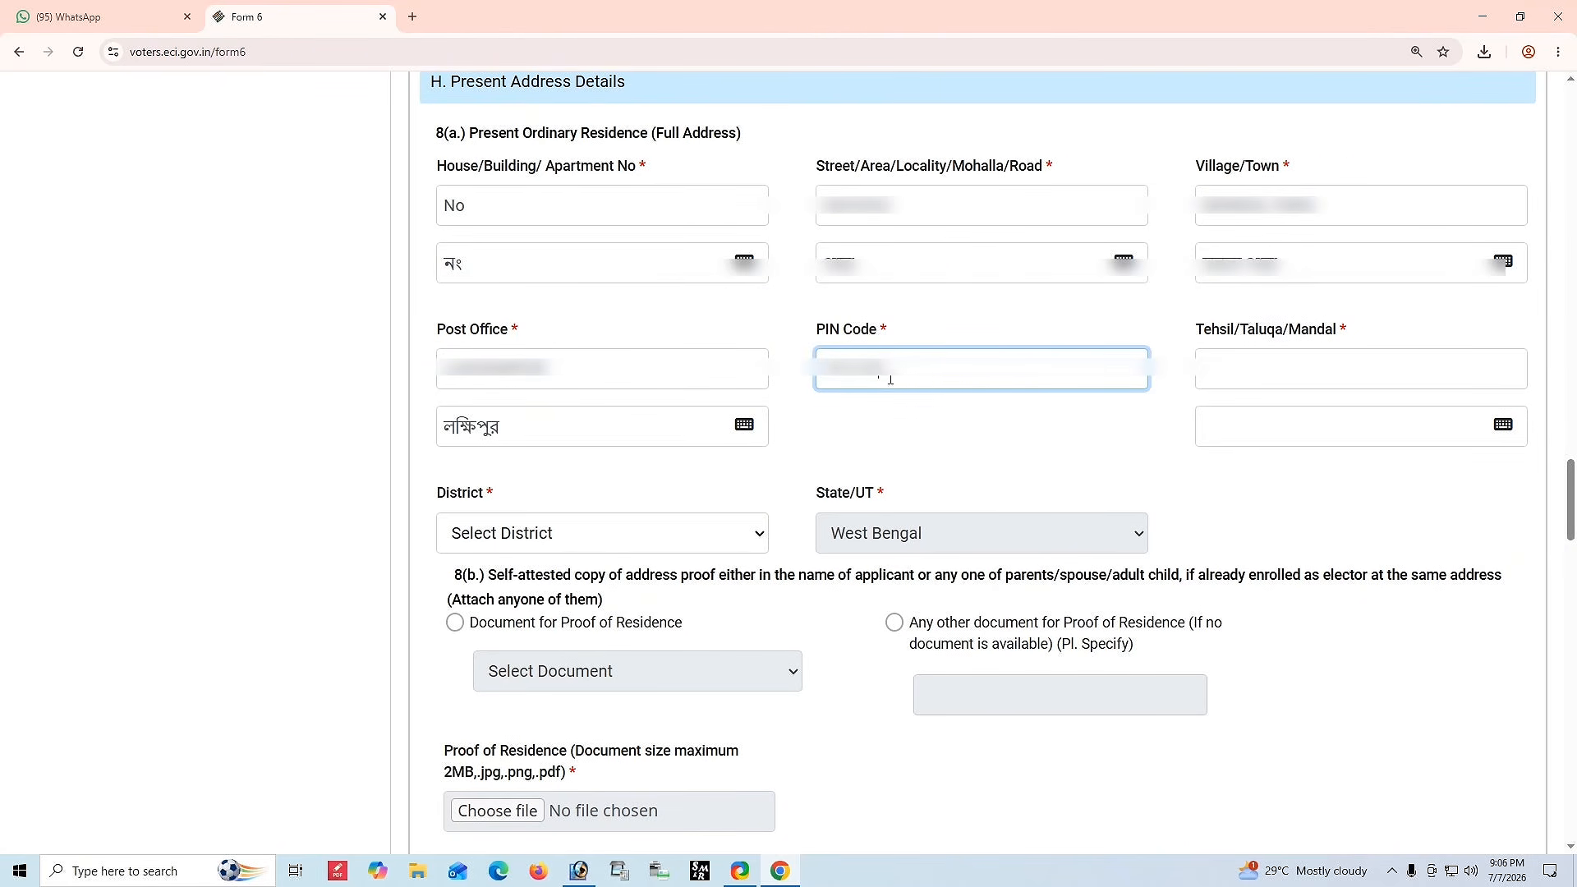
Fill in the tehsil/taluqa and select NADIA as the district.
left_click(1026, 424)
left_click(1256, 379)
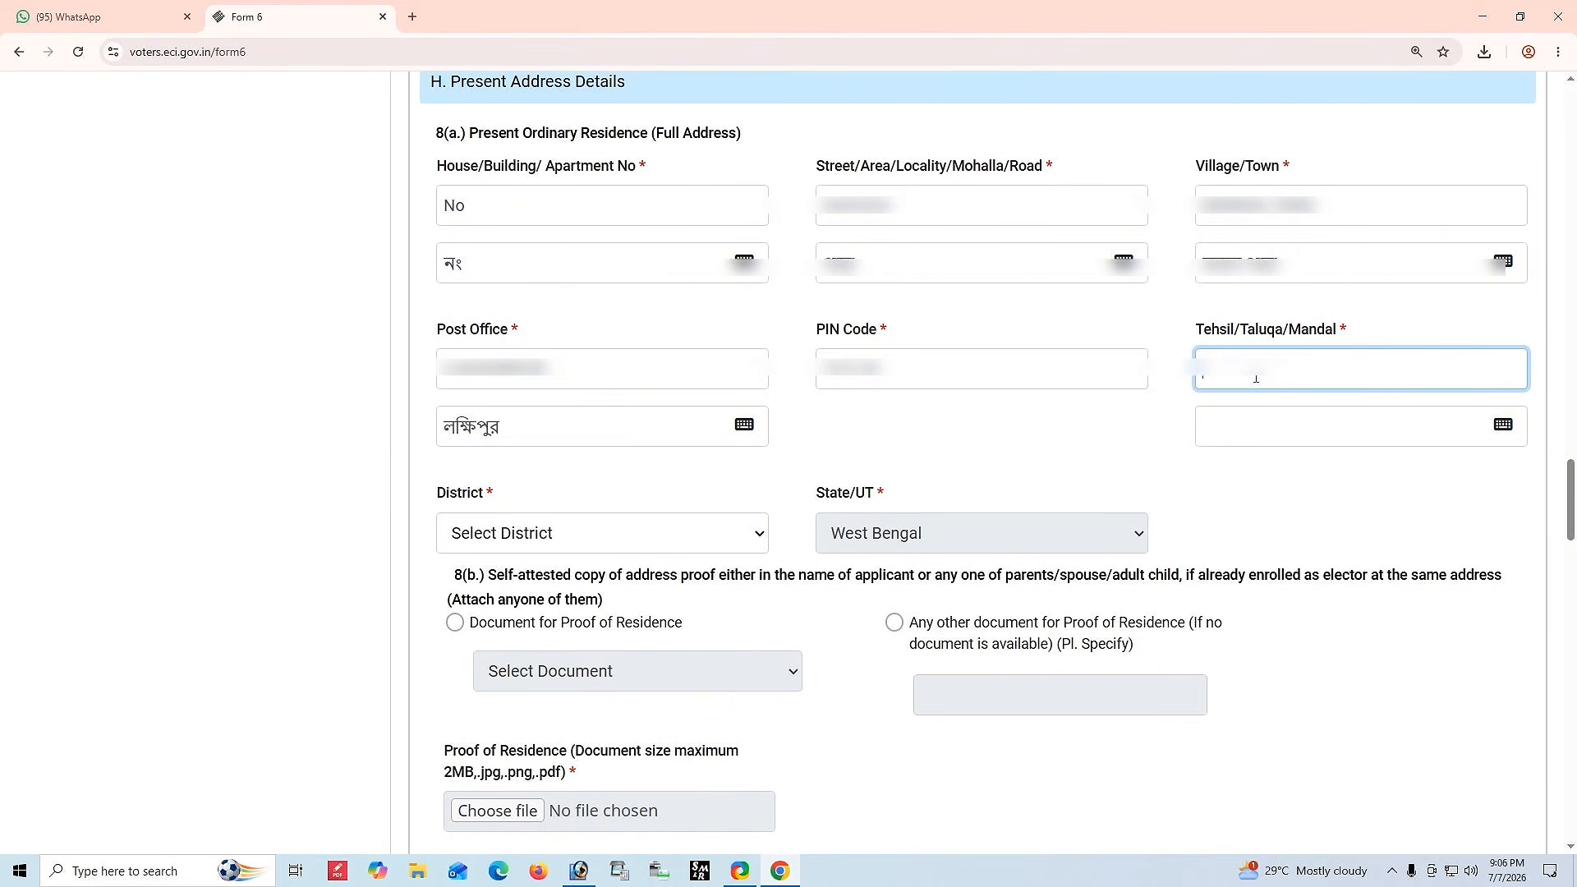
type("??????")
left_click(1132, 437)
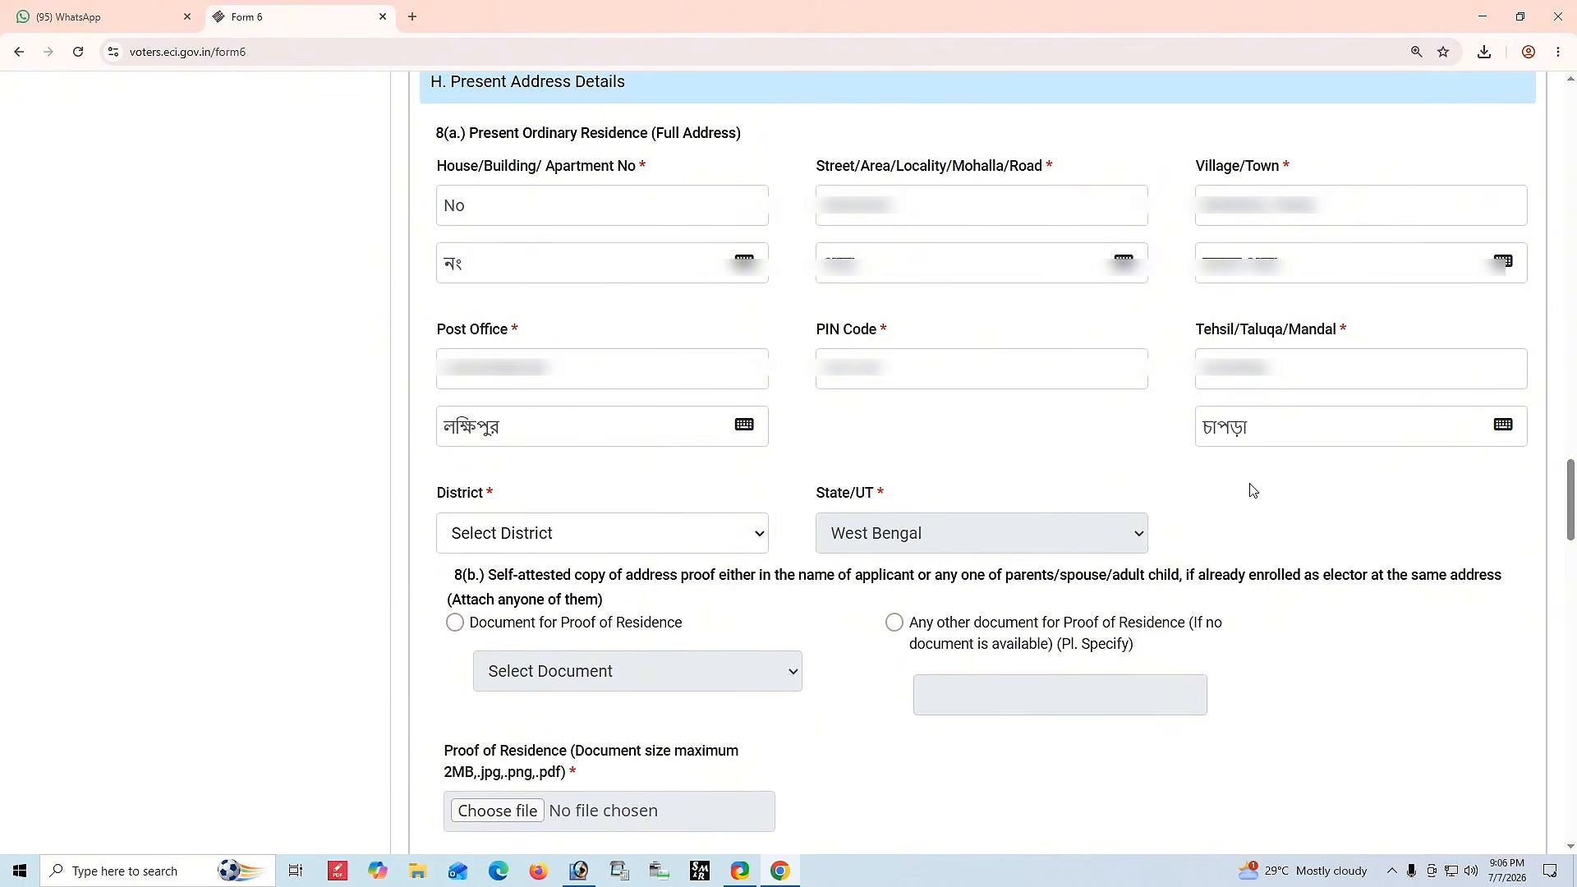
left_click(522, 532)
left_click(489, 596)
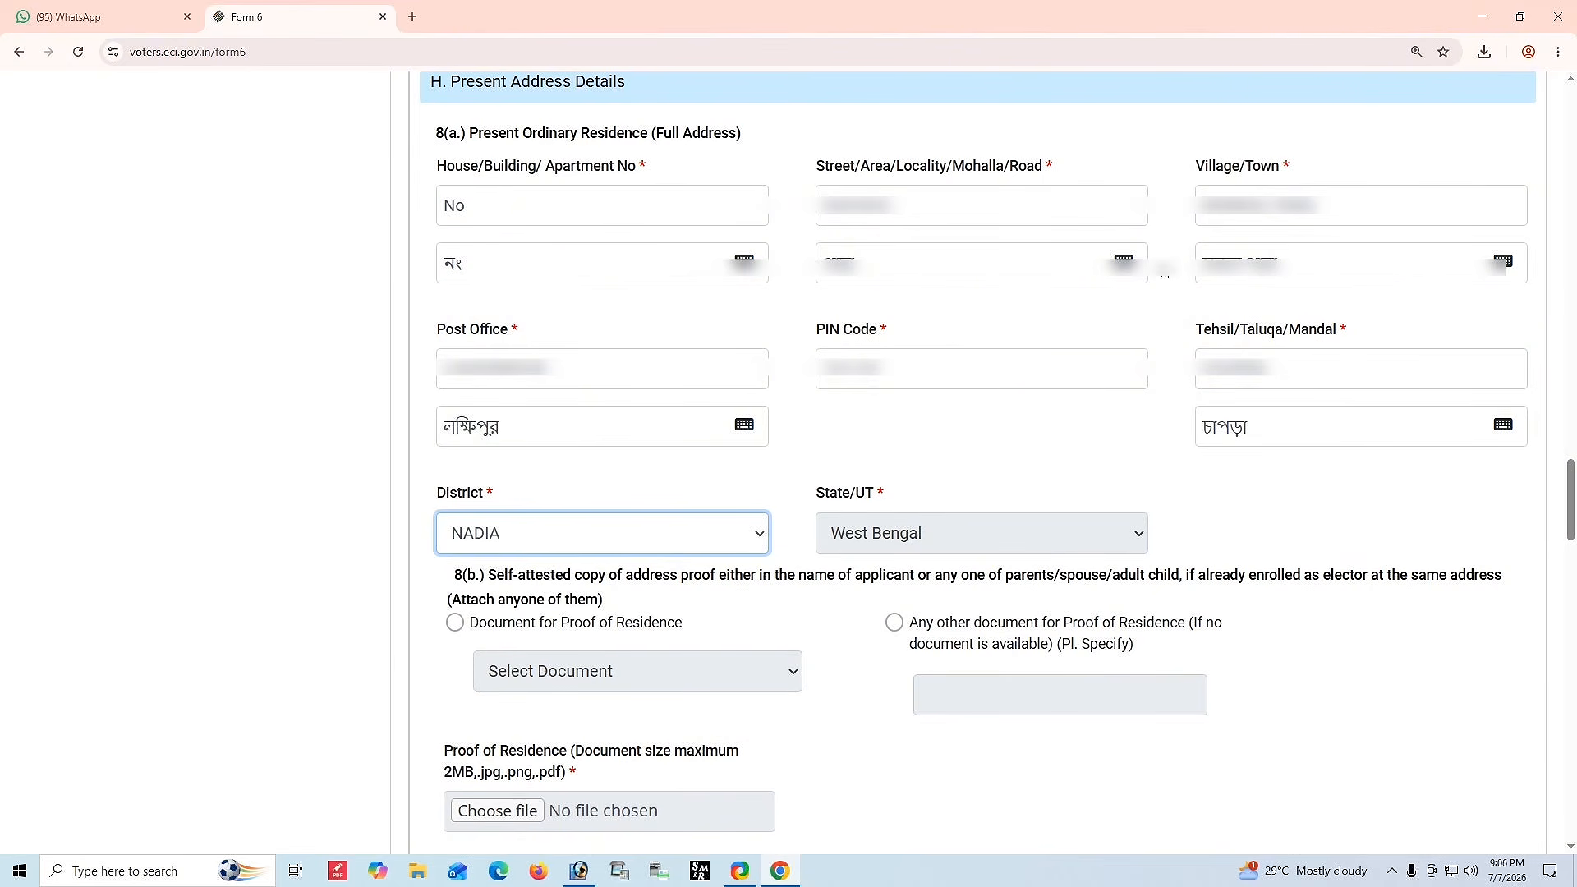
Correct the Bengali village/town name using the on-screen Bengali keyboard with AltGr characters.
left_click(1299, 275)
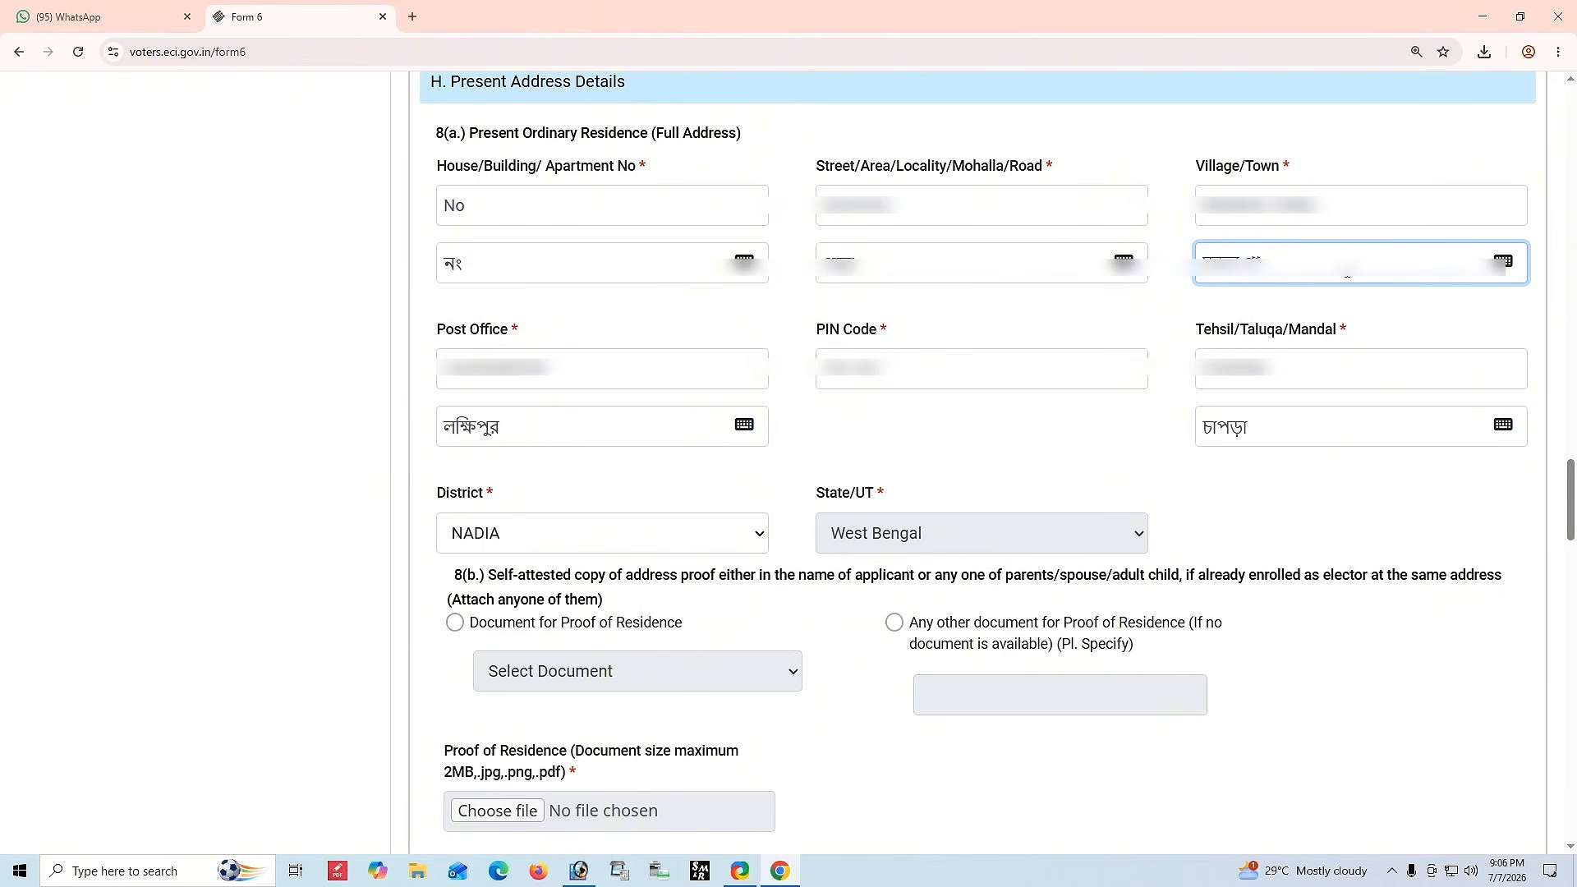
left_click(1504, 263)
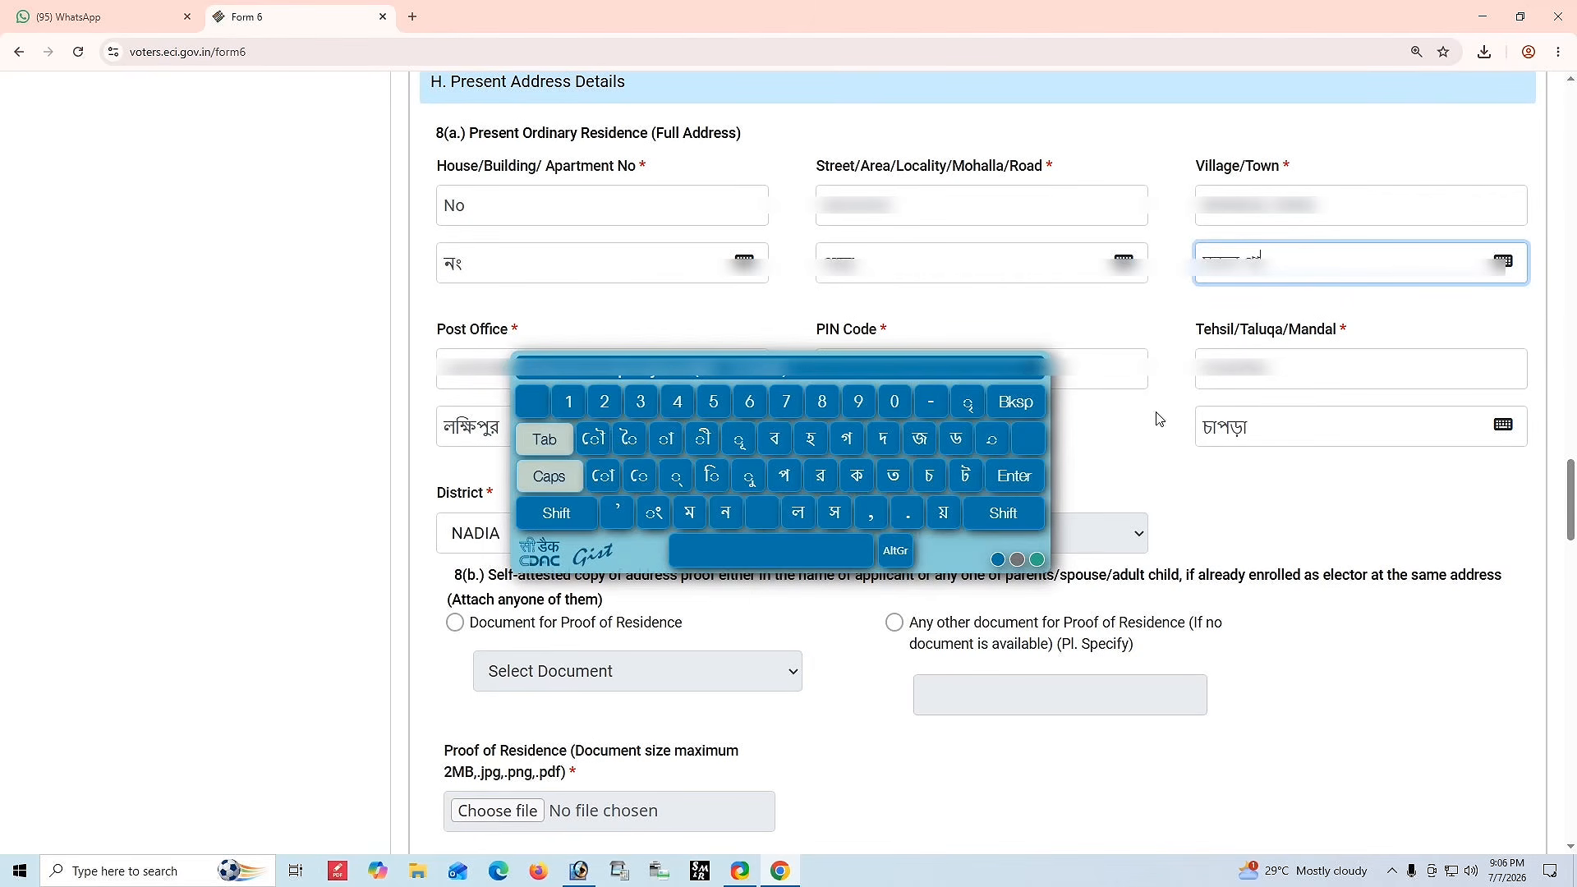
left_click(894, 556)
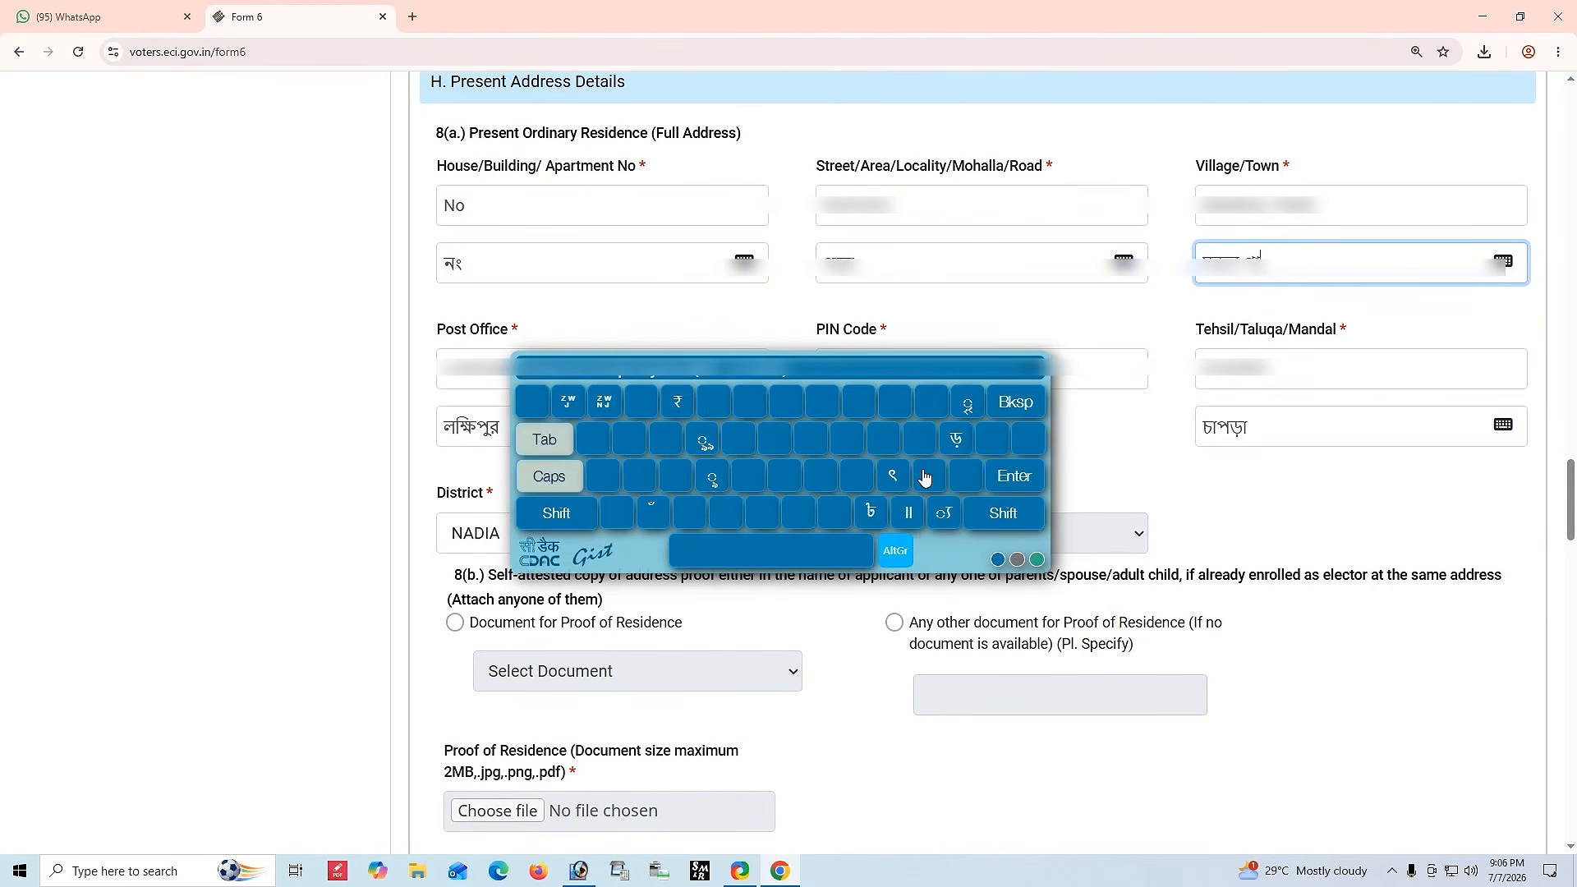
left_click(895, 550)
left_click(660, 448)
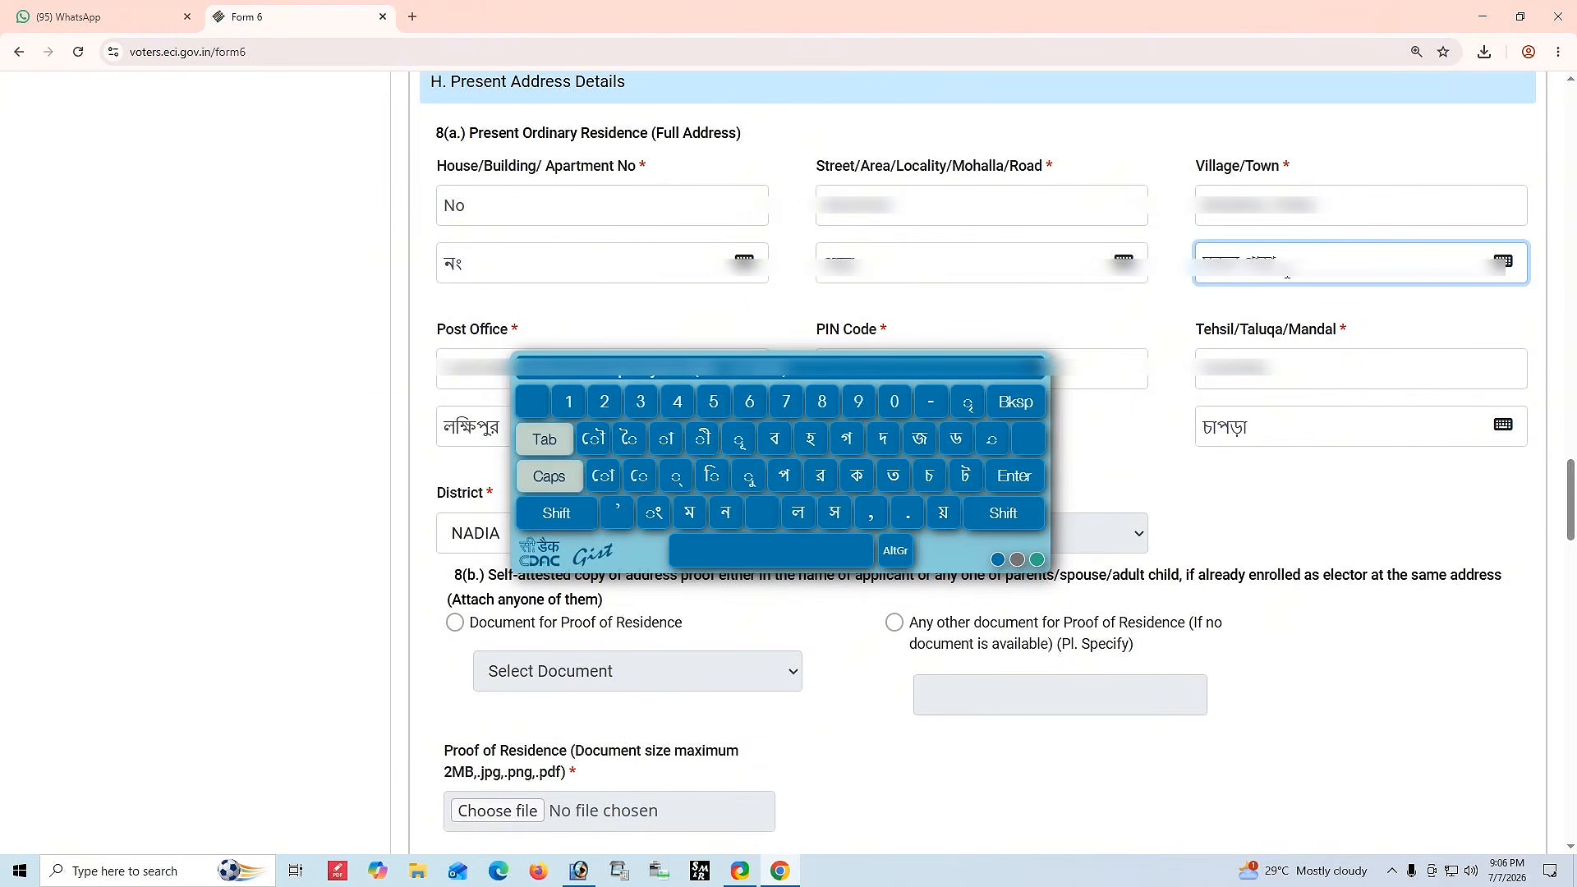
left_click(1032, 367)
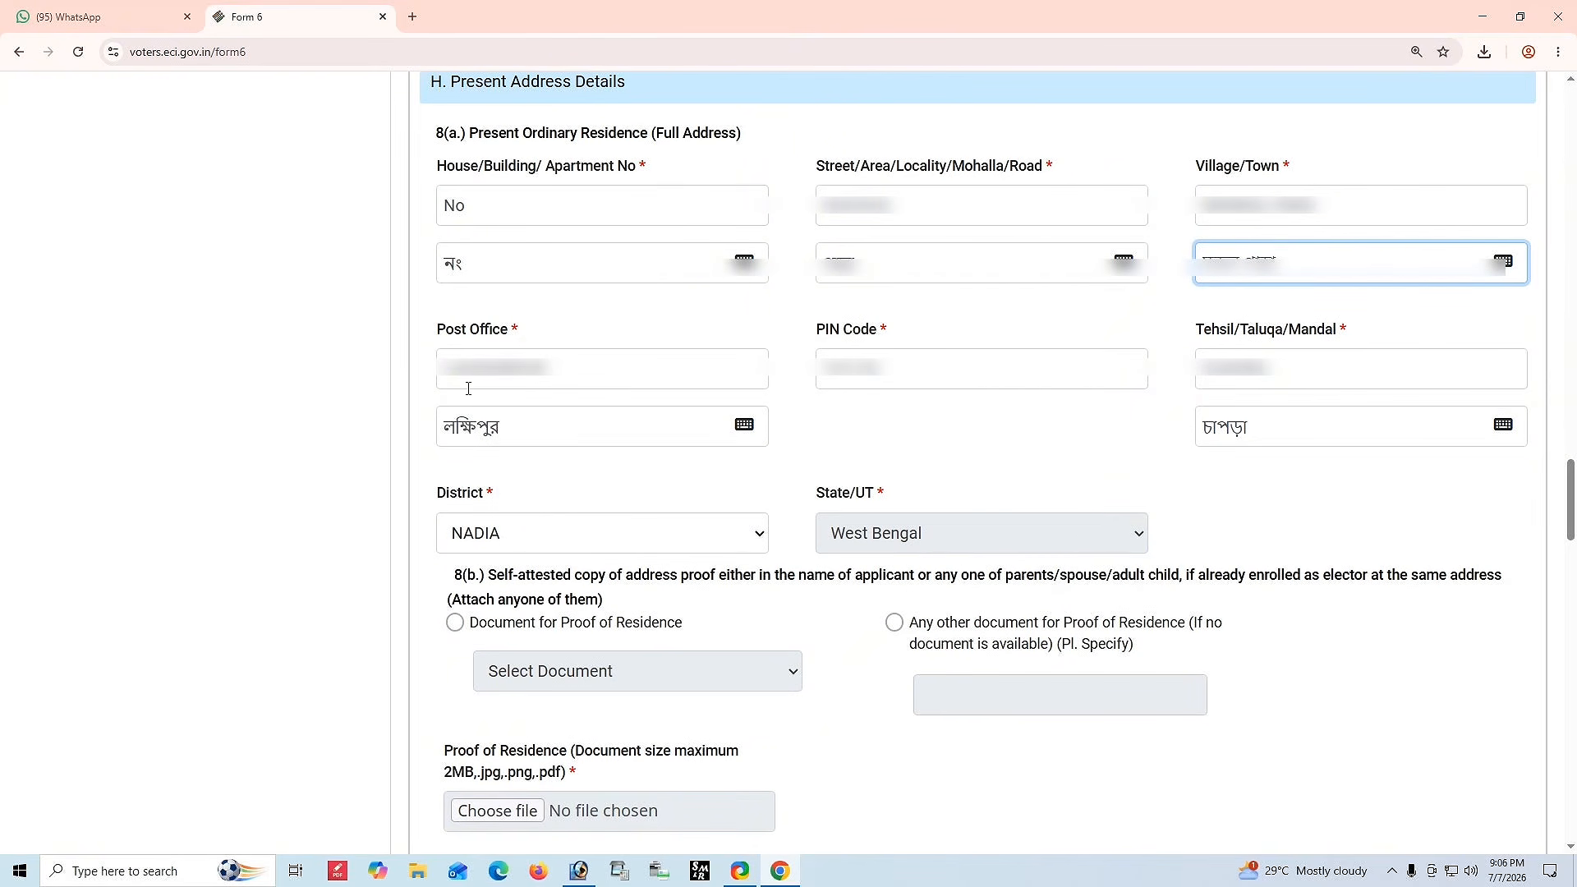
Correct the Bengali spelling of the post office name using the on-screen Bengali keyboard.
left_click(526, 418)
left_click(473, 431)
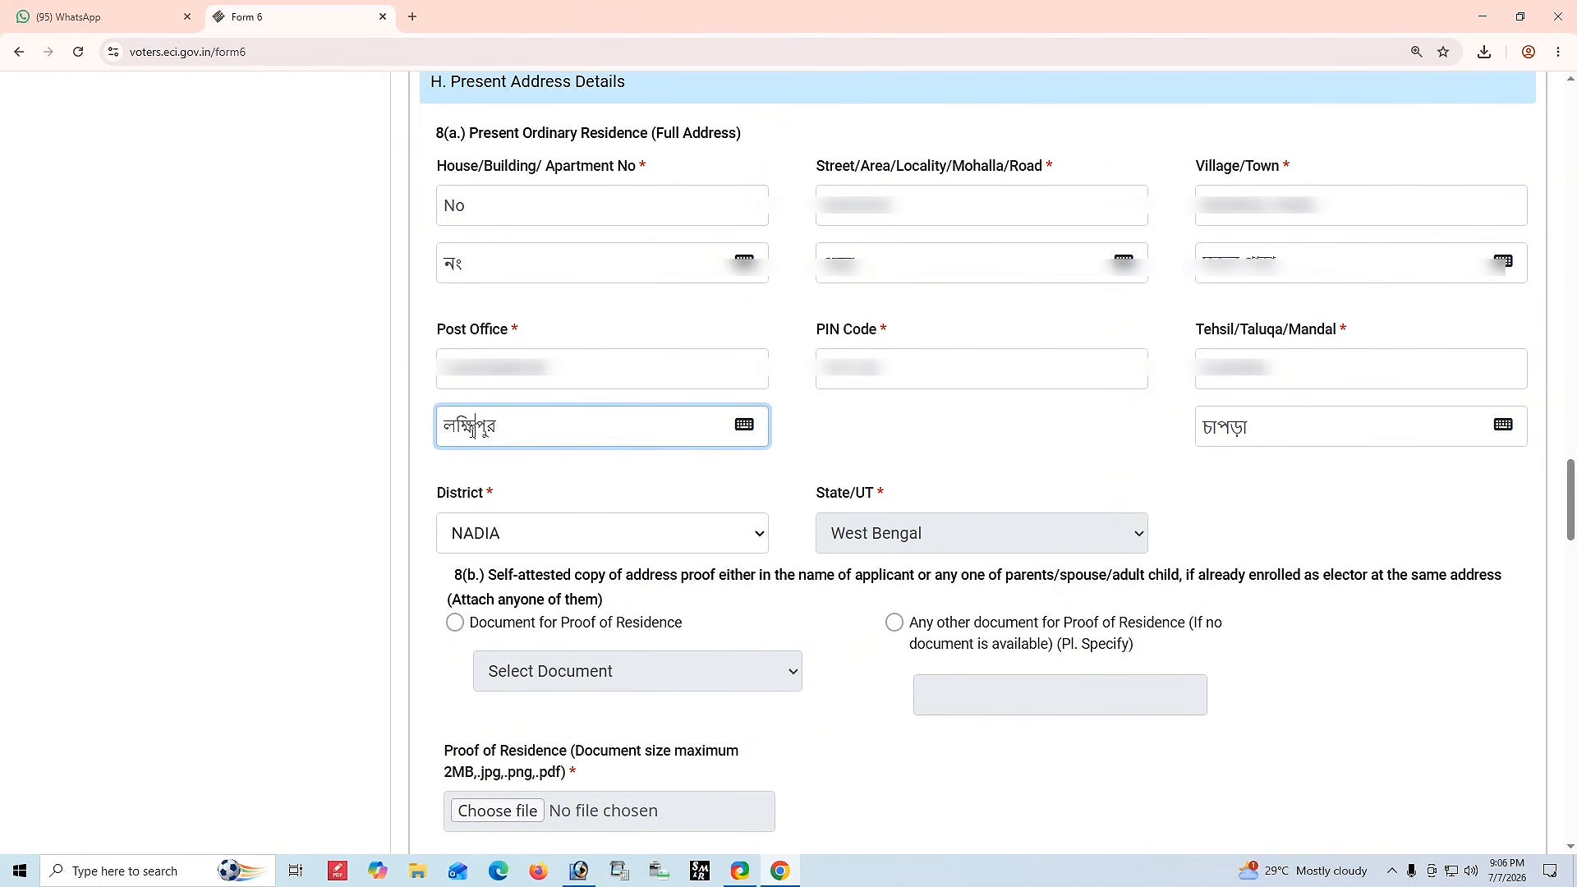
key("BackSpace")
left_click(744, 425)
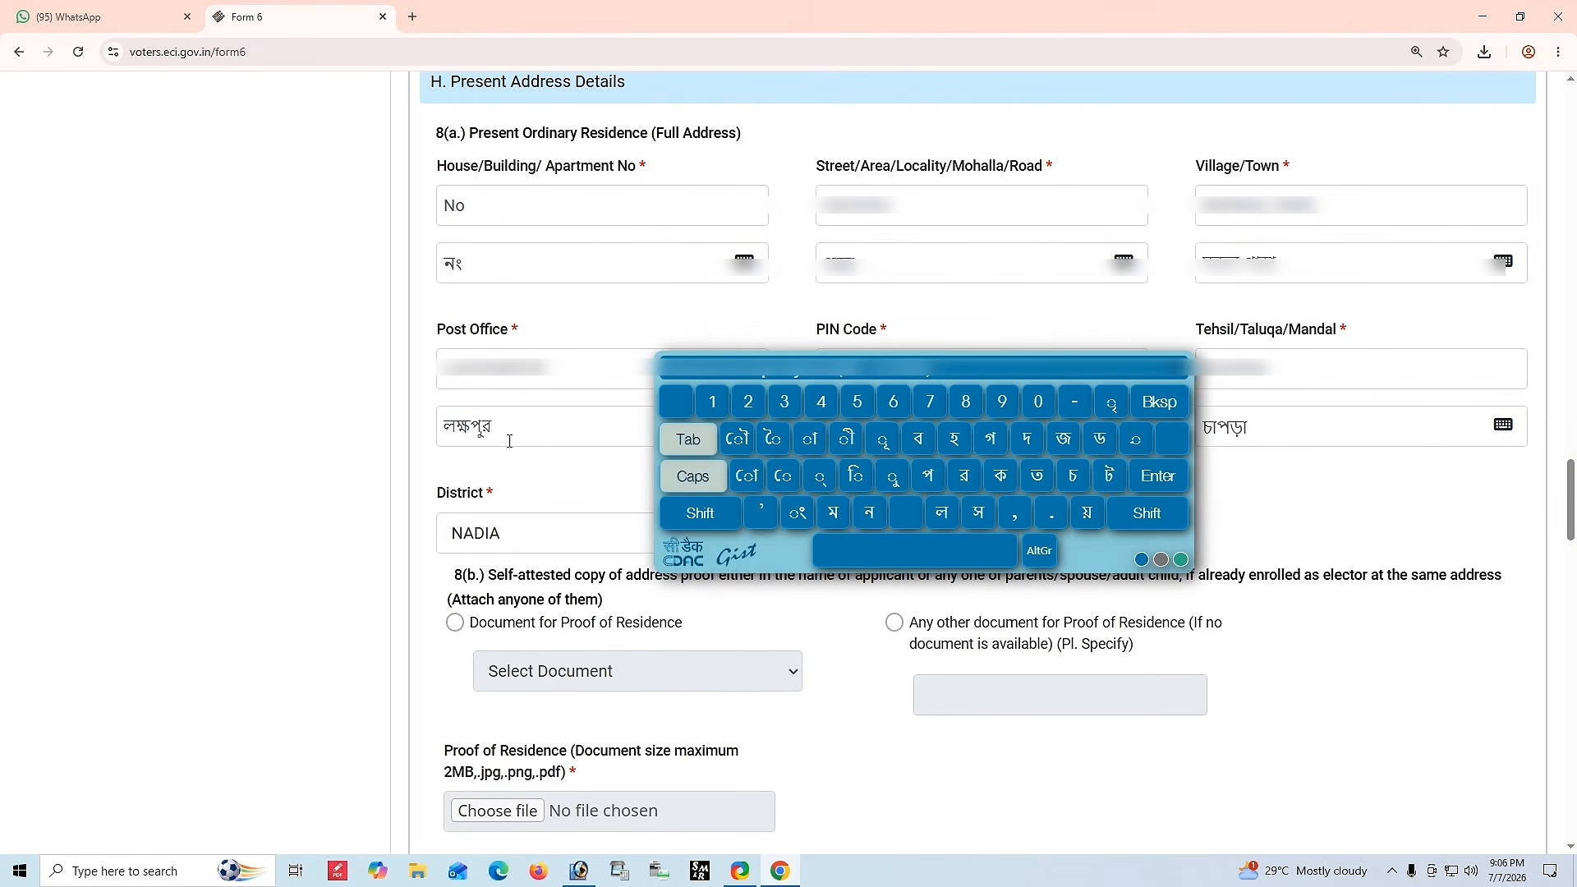
left_click(474, 426)
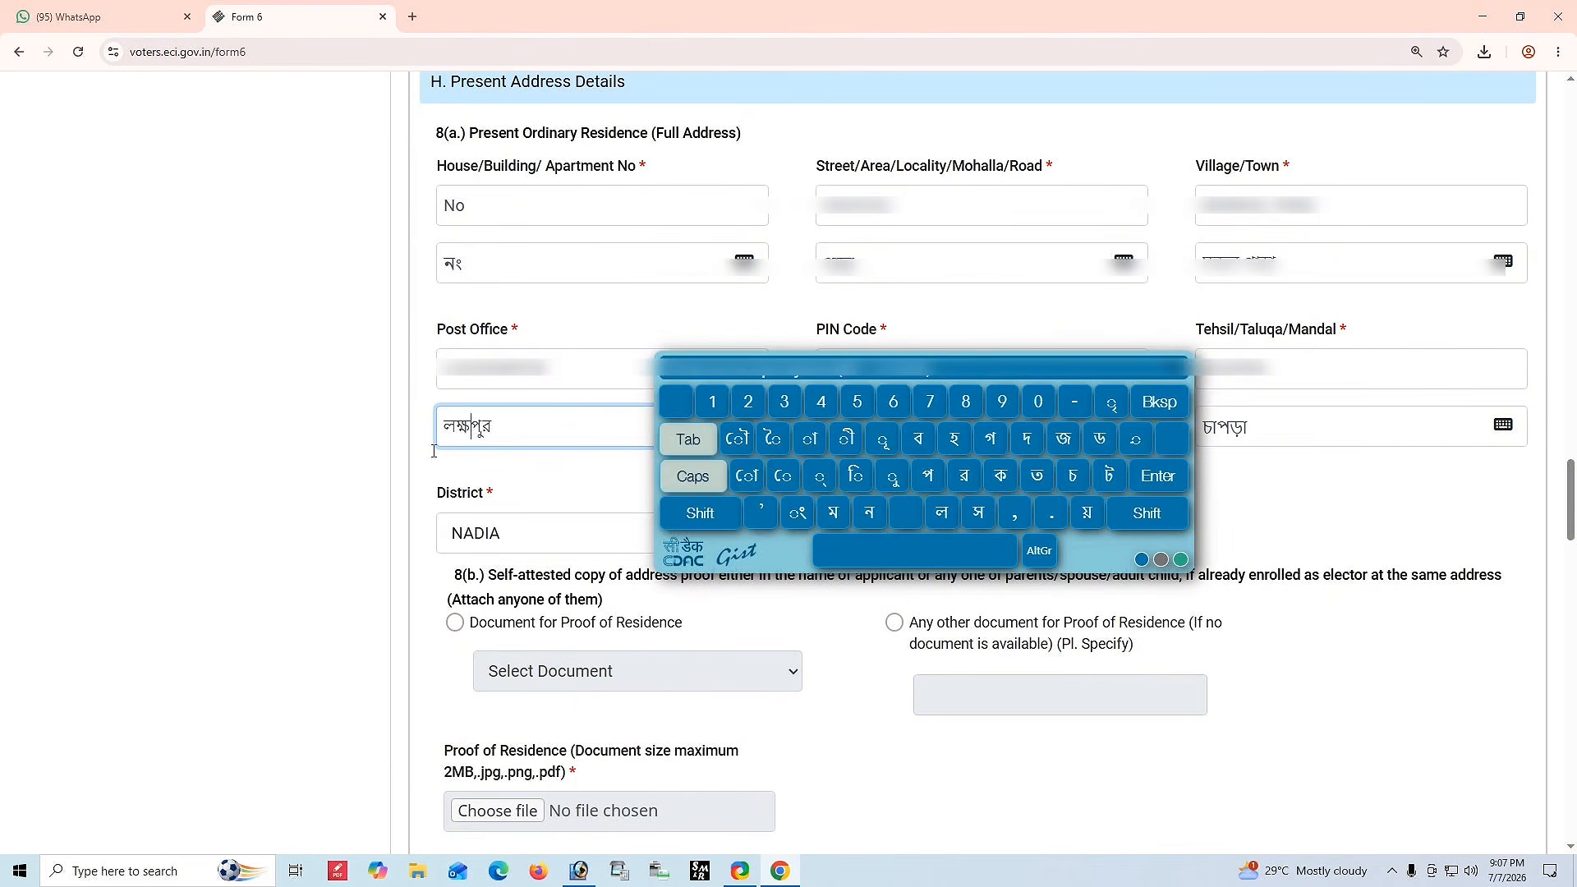
left_click(846, 437)
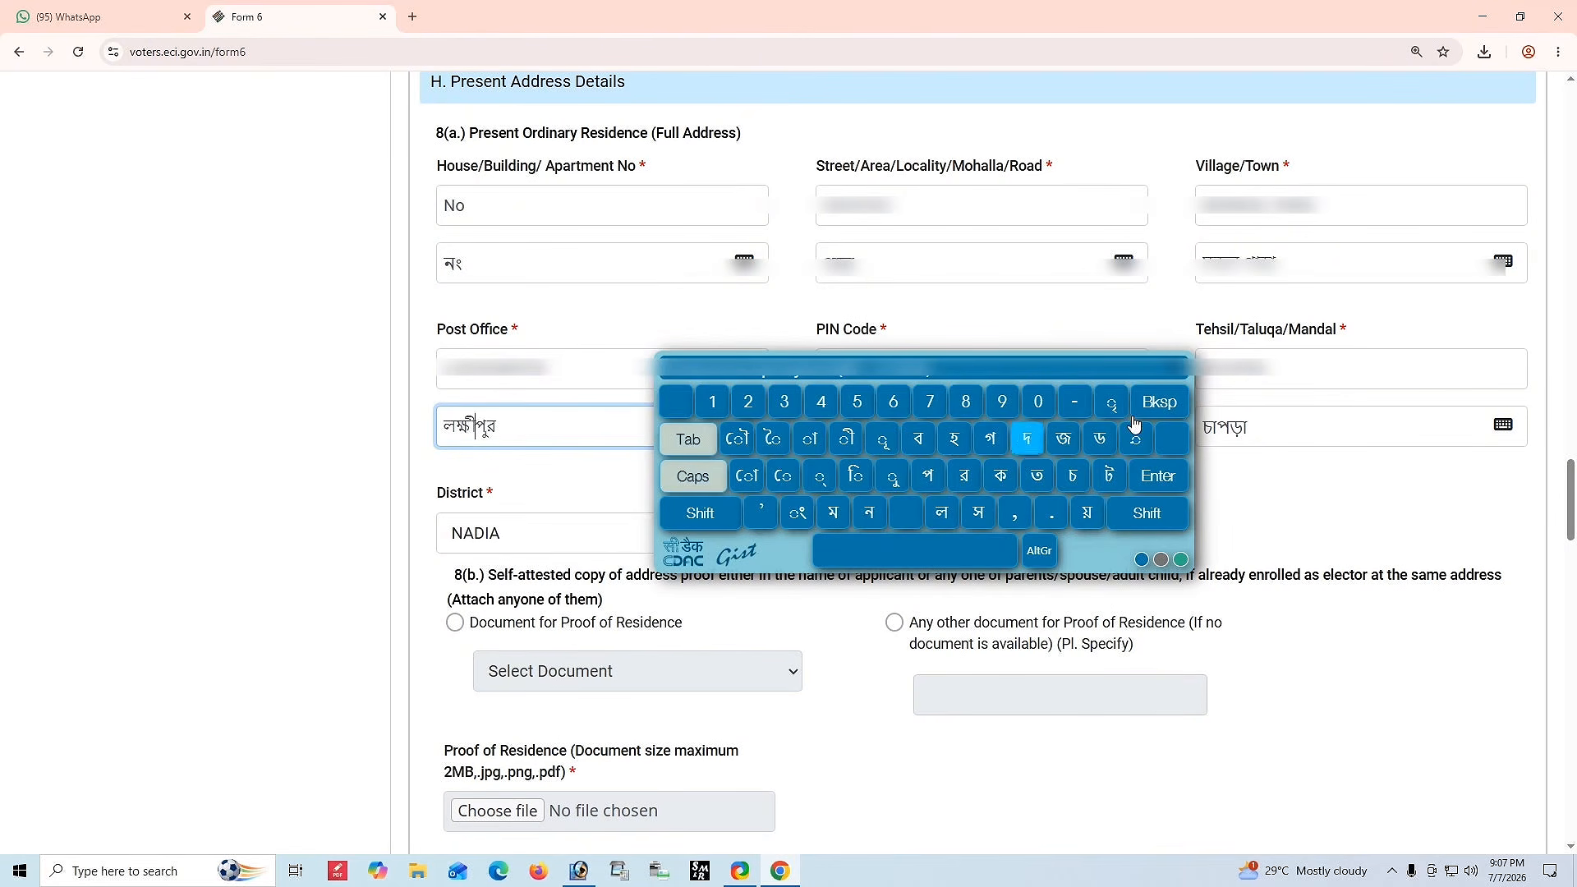
left_click(1160, 372)
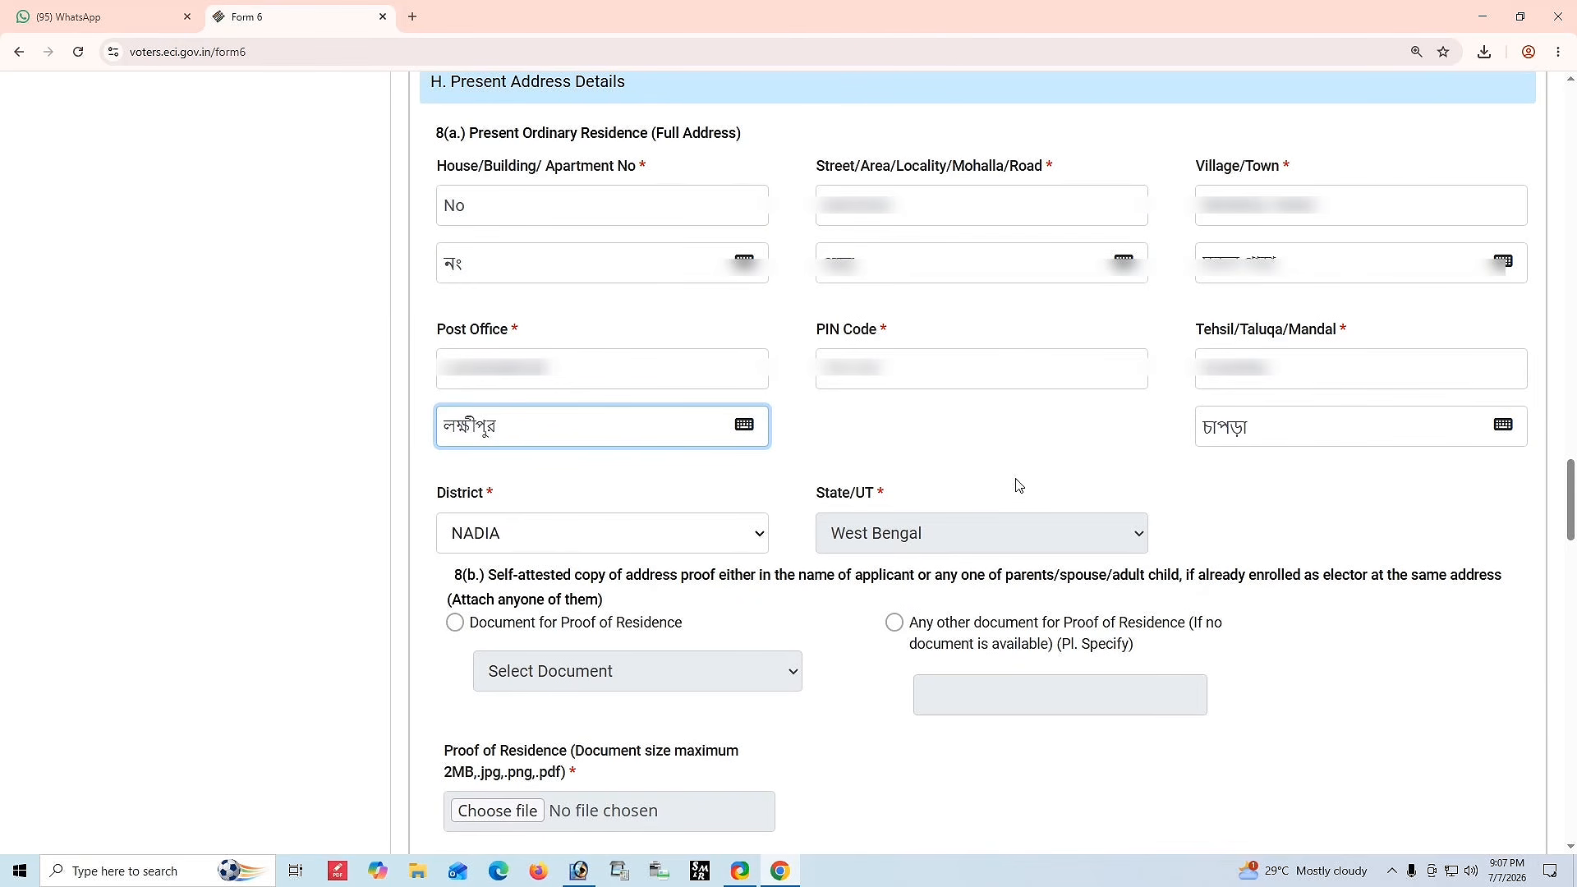
scroll(578, 698, "down", 3)
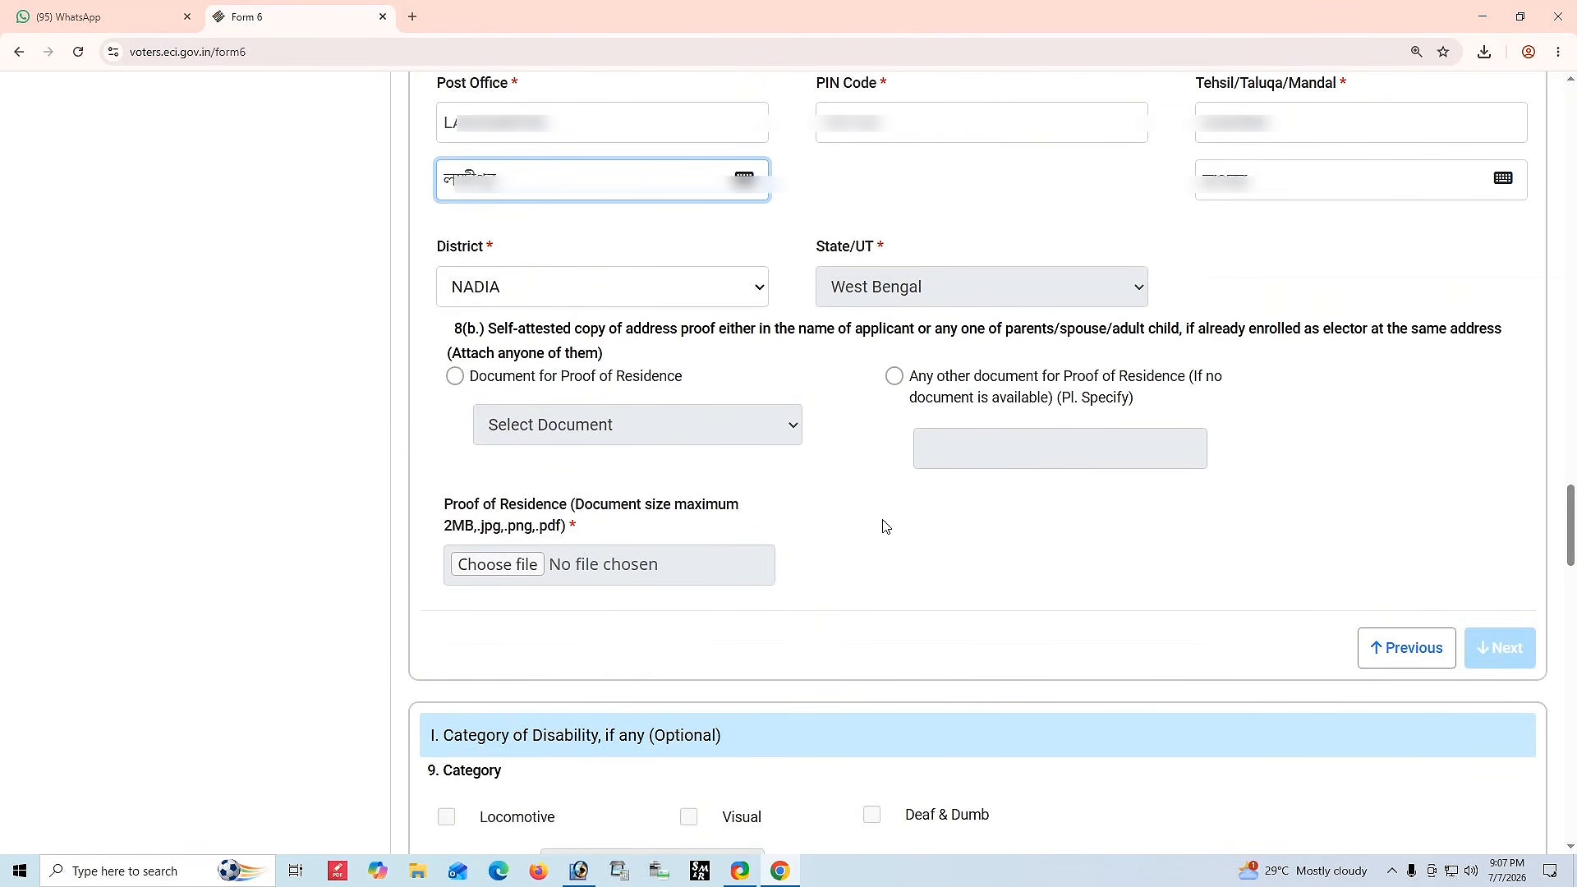
left_click_drag(496, 328, 767, 348)
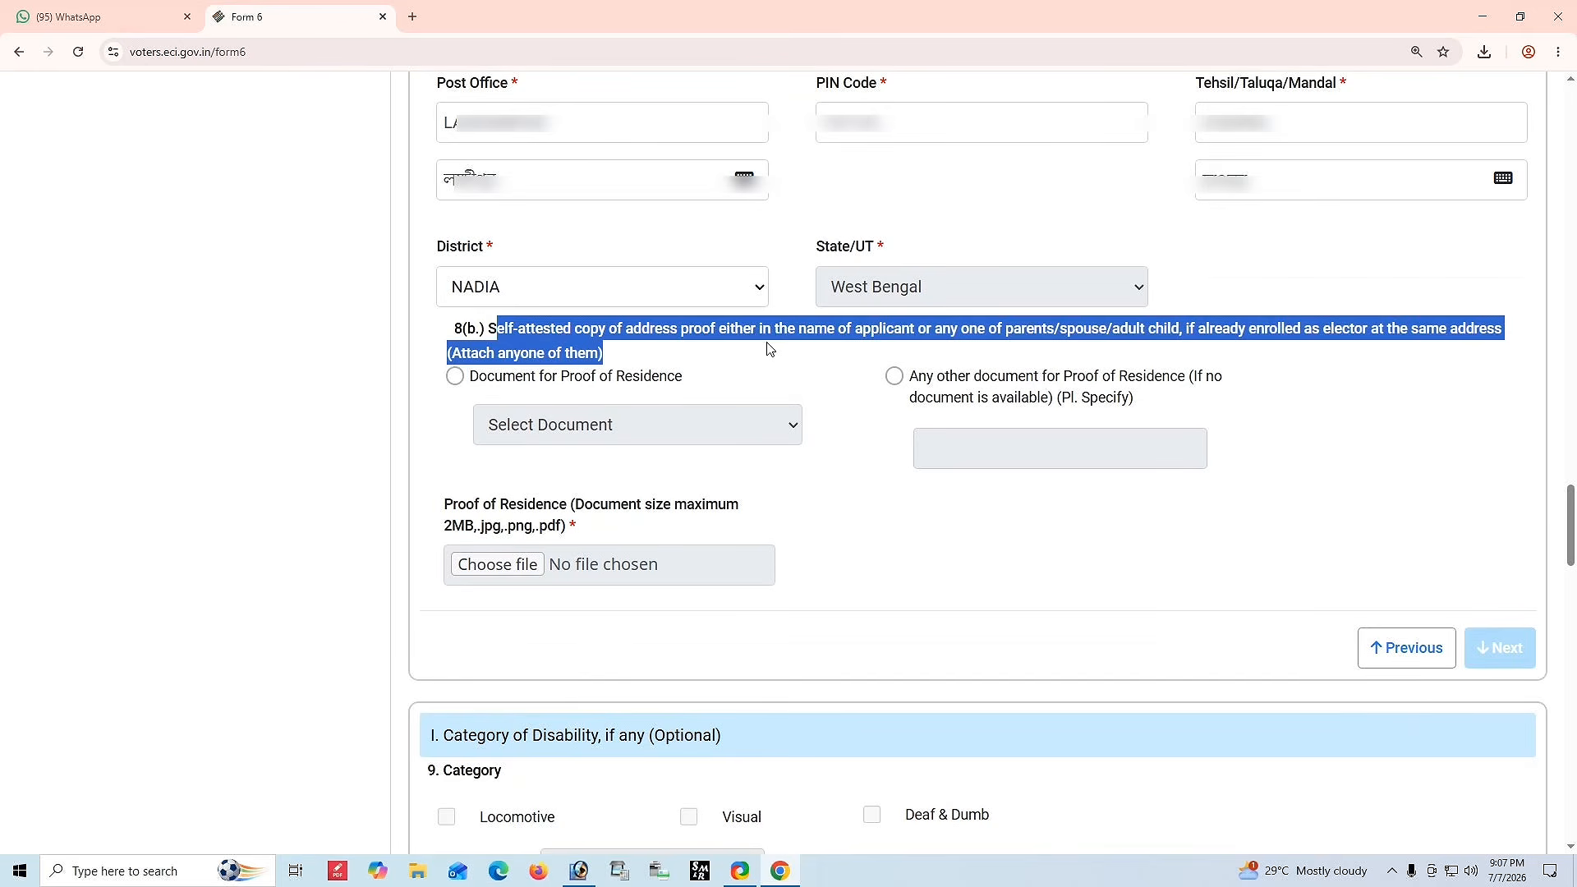
left_click(770, 349)
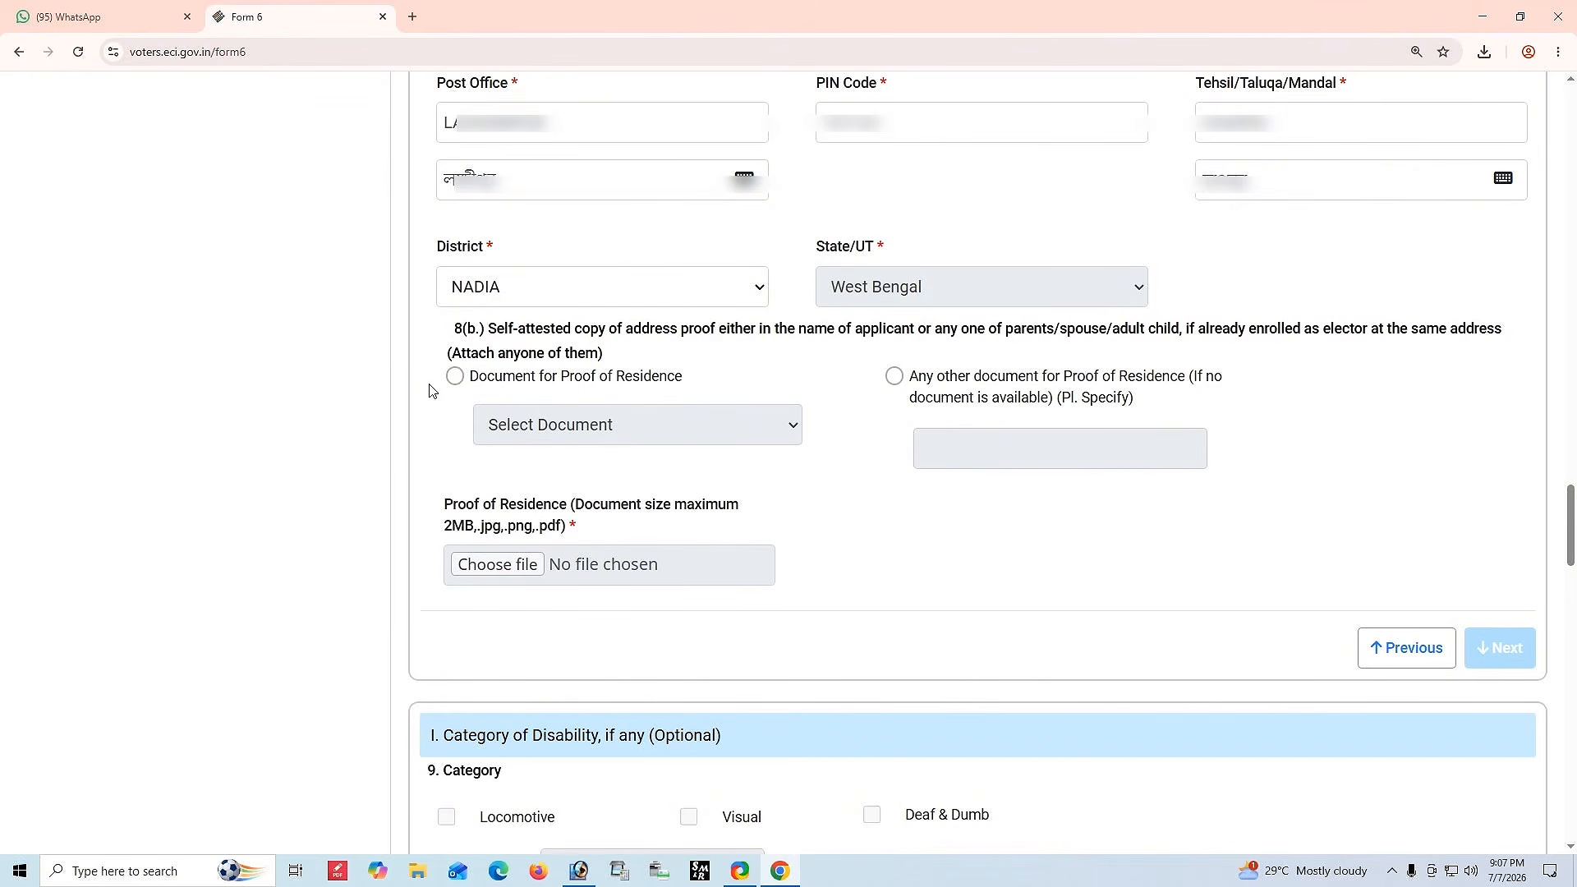
left_click(456, 377)
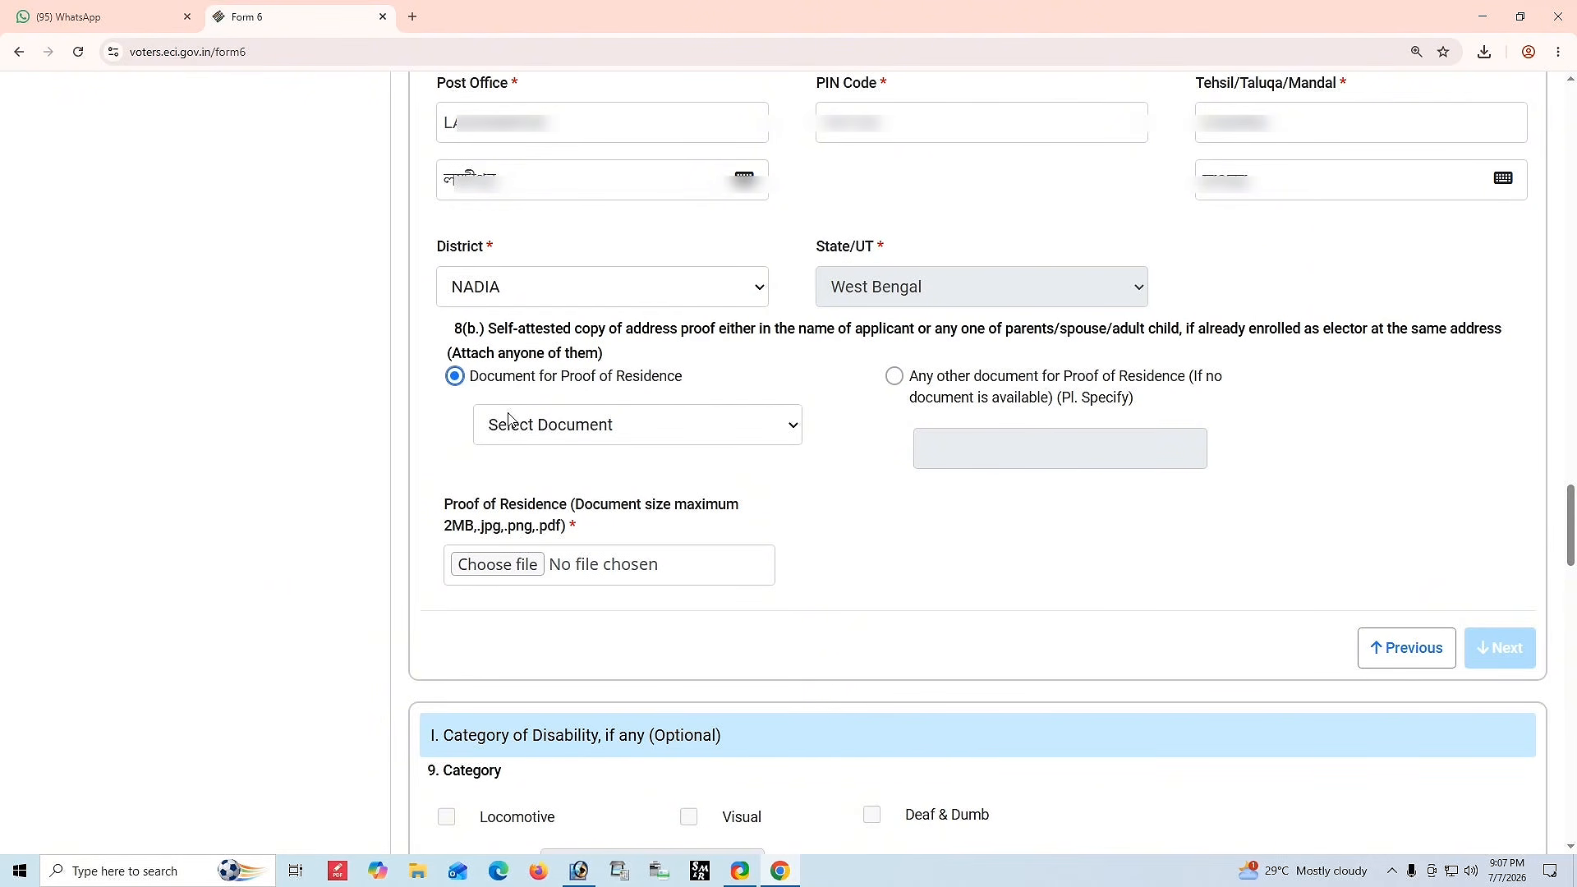
left_click(569, 433)
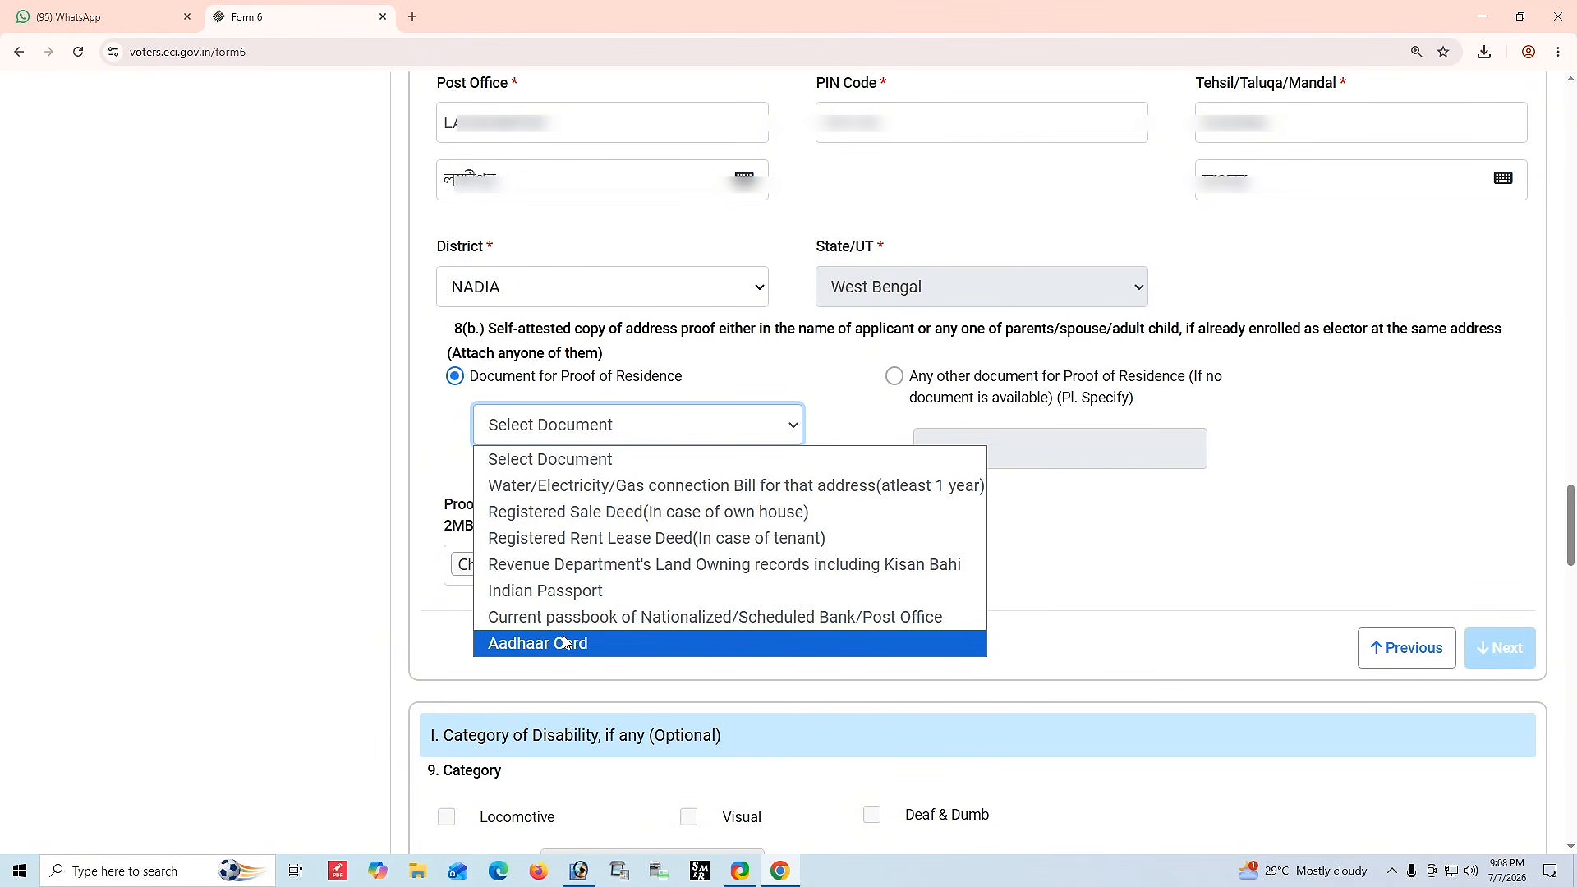
left_click(695, 389)
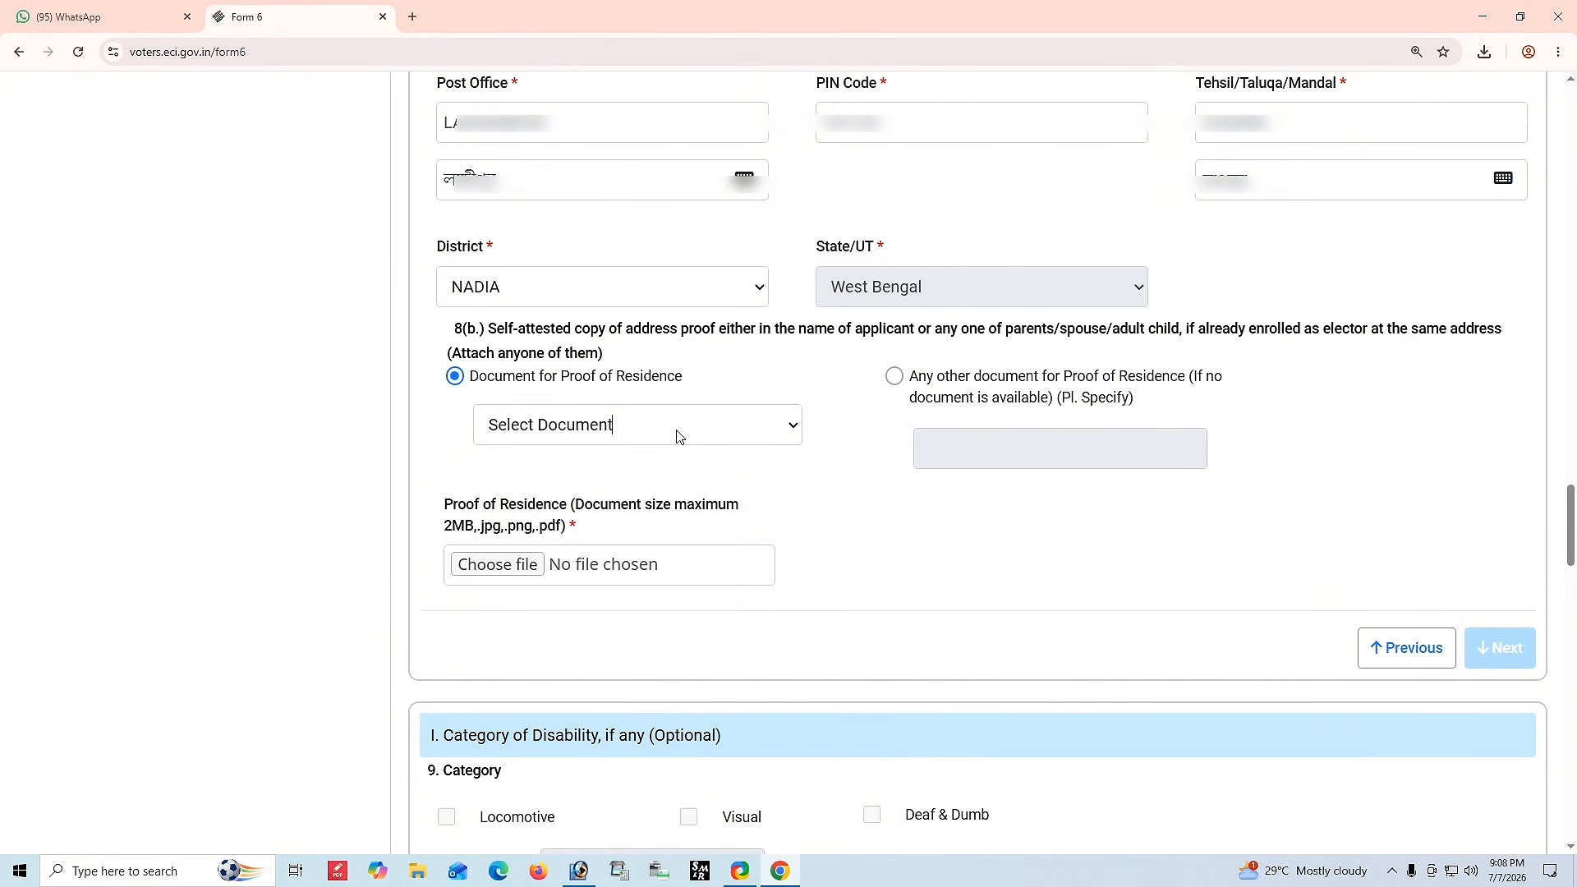
Choose the other-document option for proof of residence and specify MARRIEGE CERTIFICATE LINK CERTIFICATE ADHAR CARD.
left_click(893, 376)
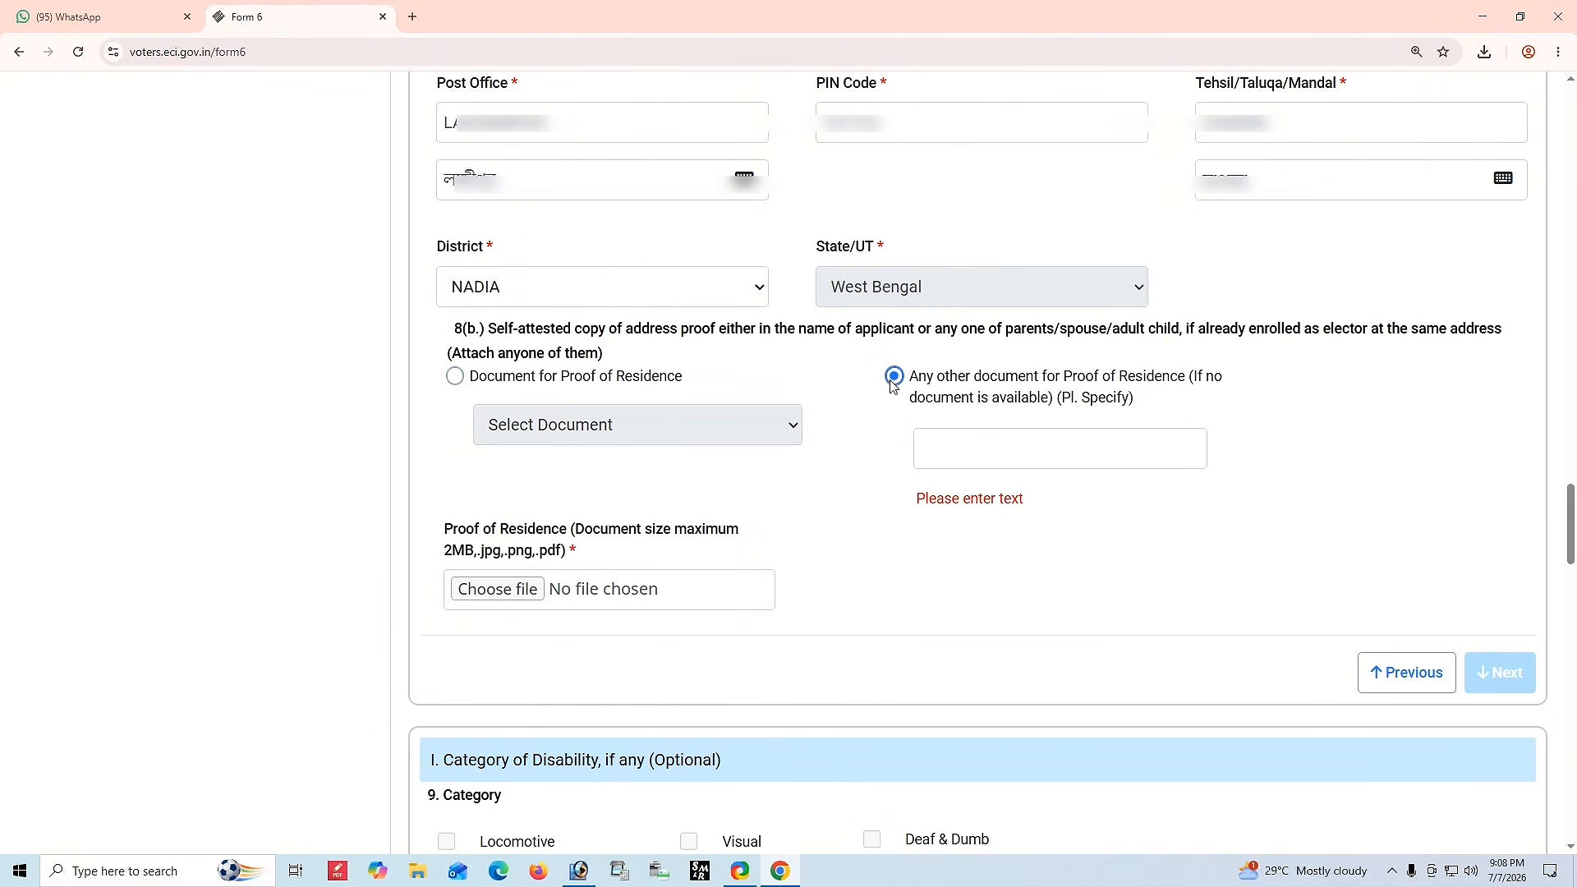
left_click(996, 458)
type("M")
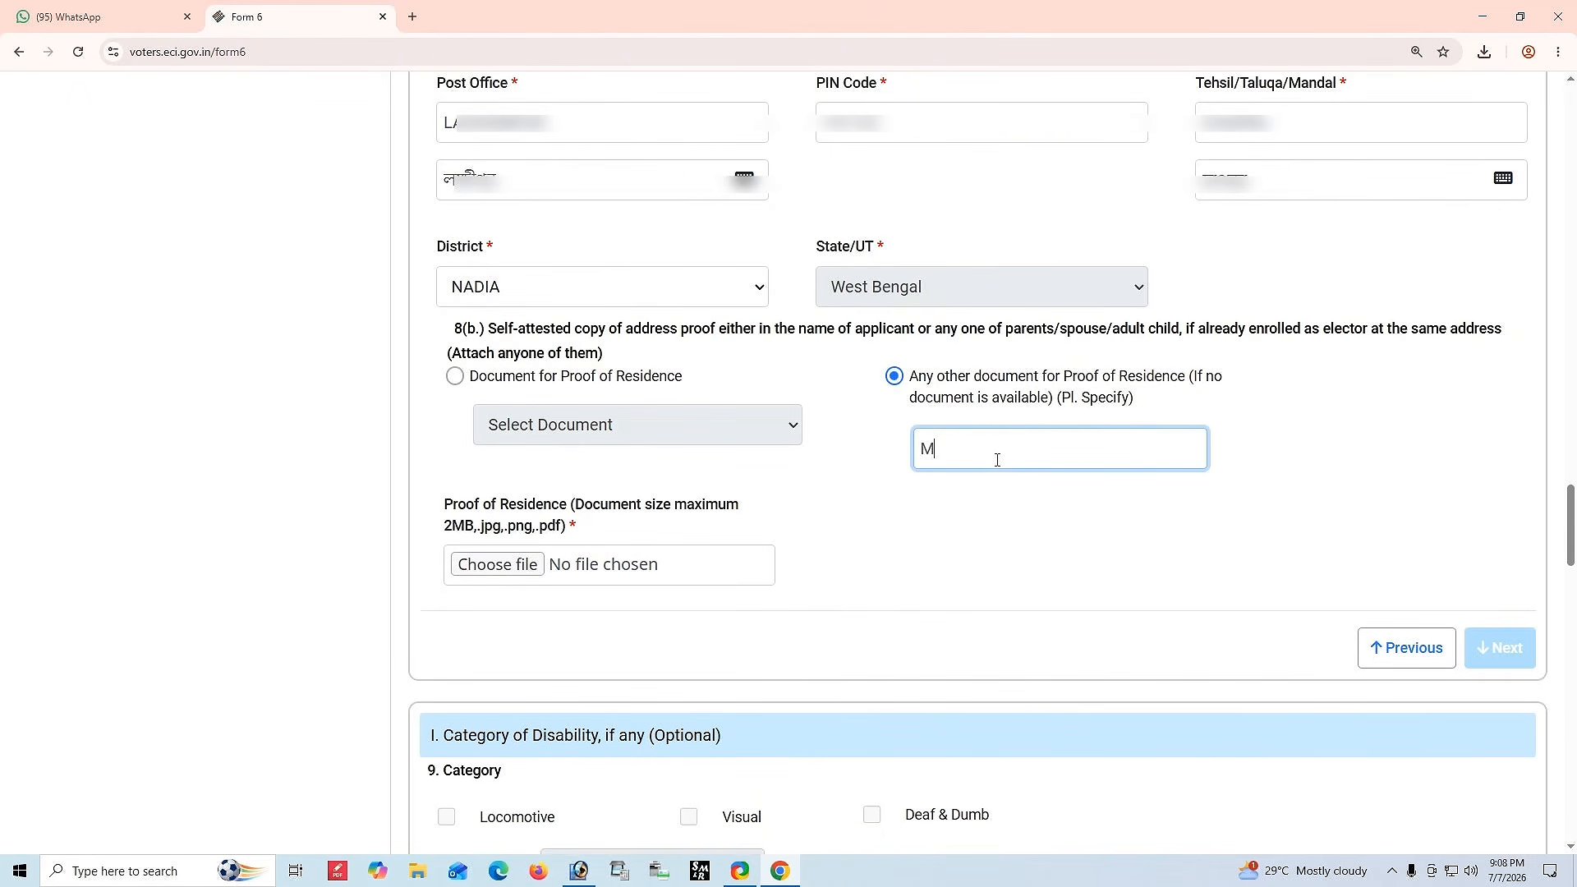
type("ARRIEGE CERTIFICATE")
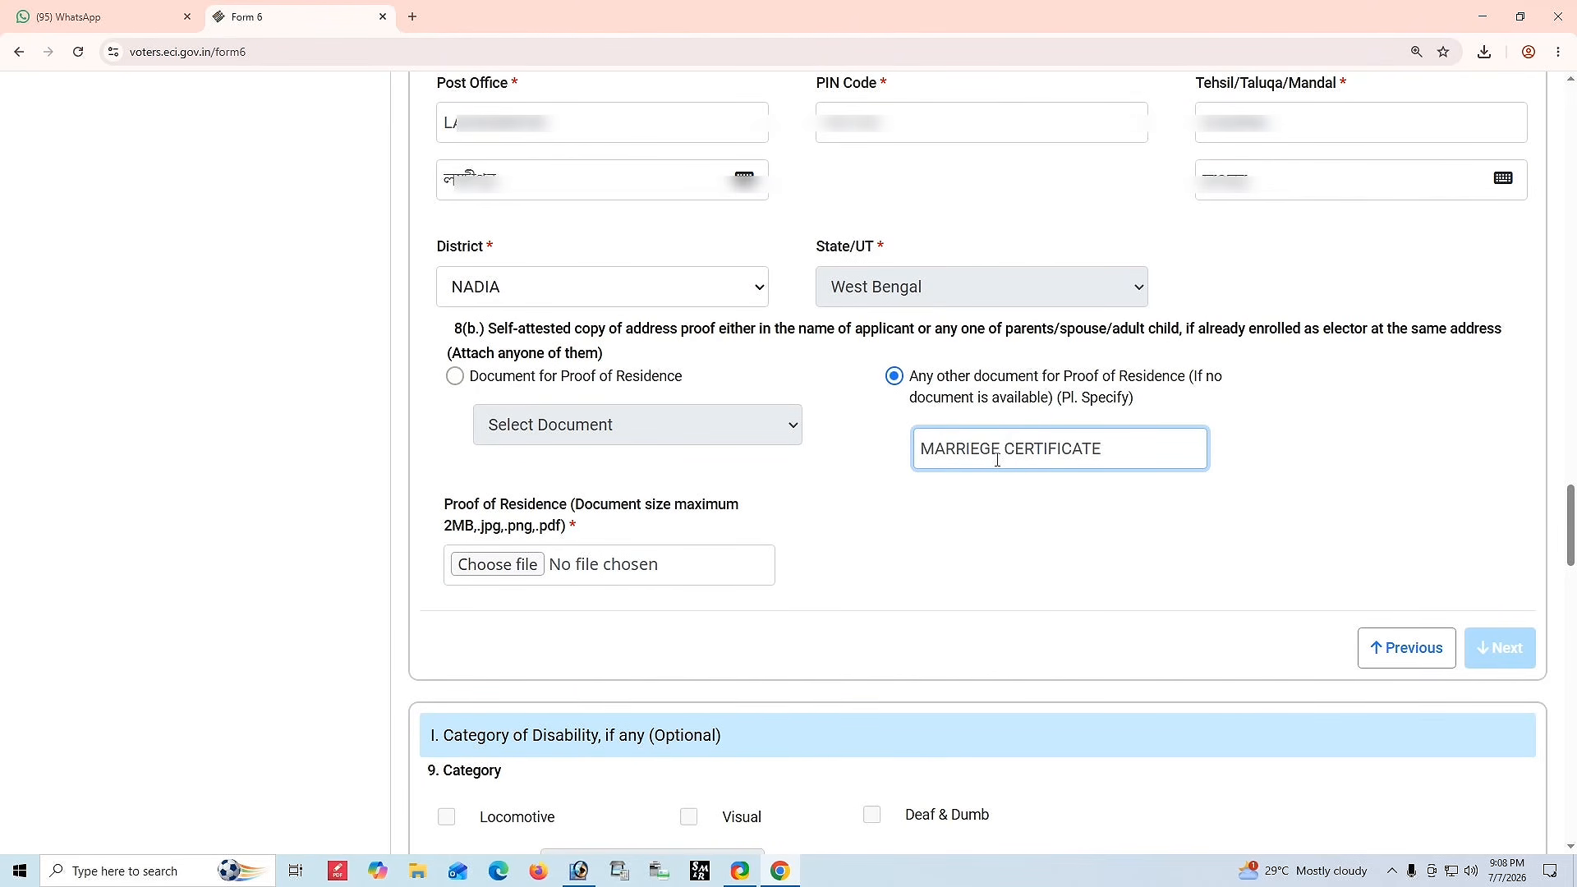
type(",")
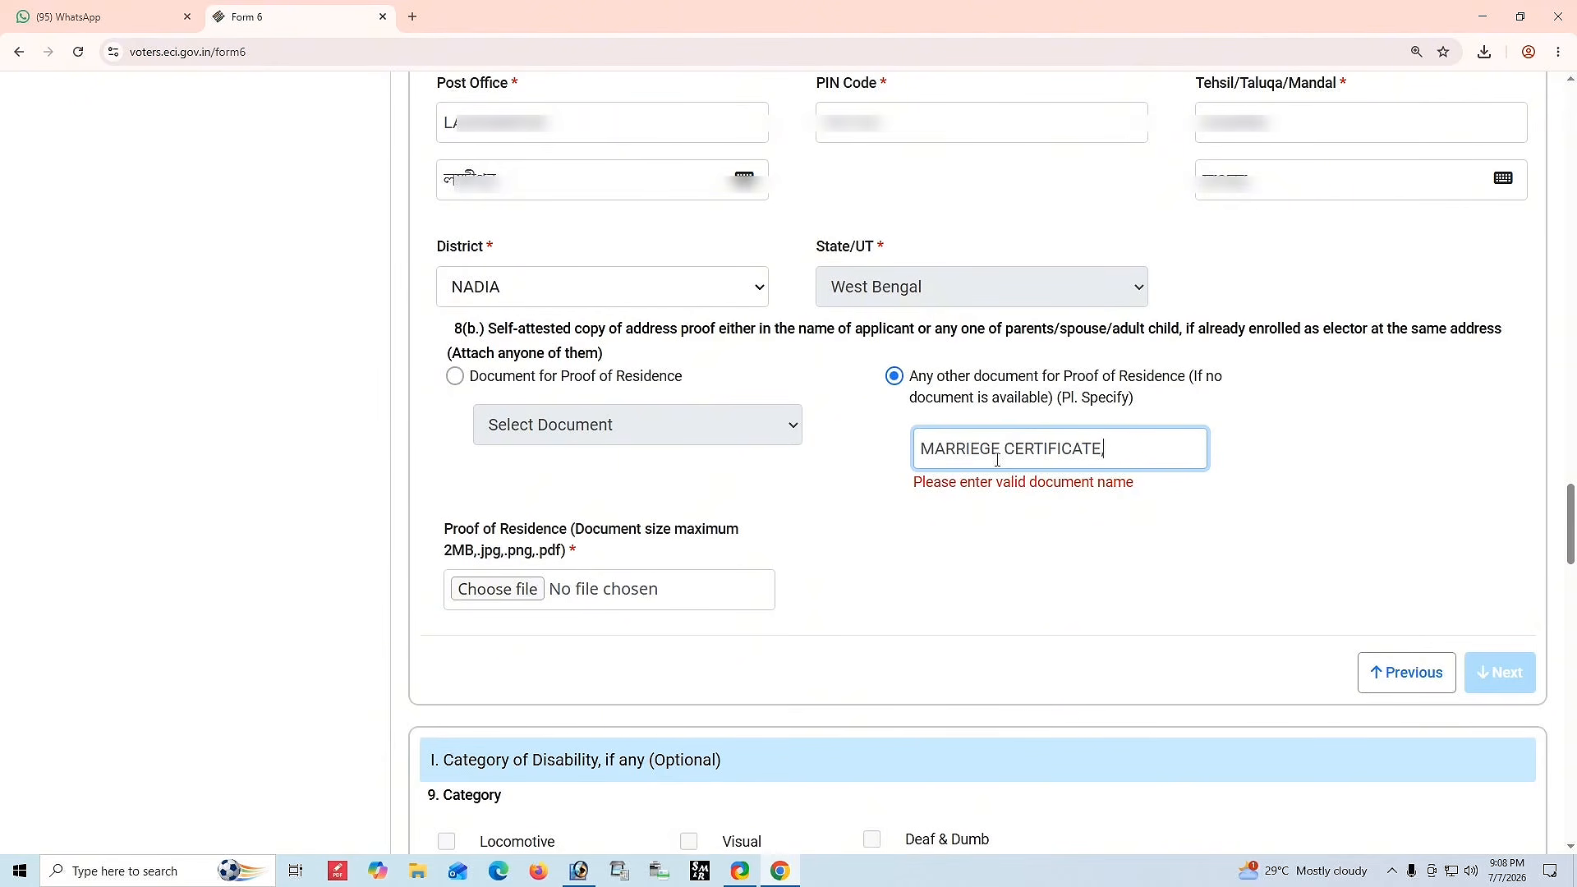
key("BackSpace")
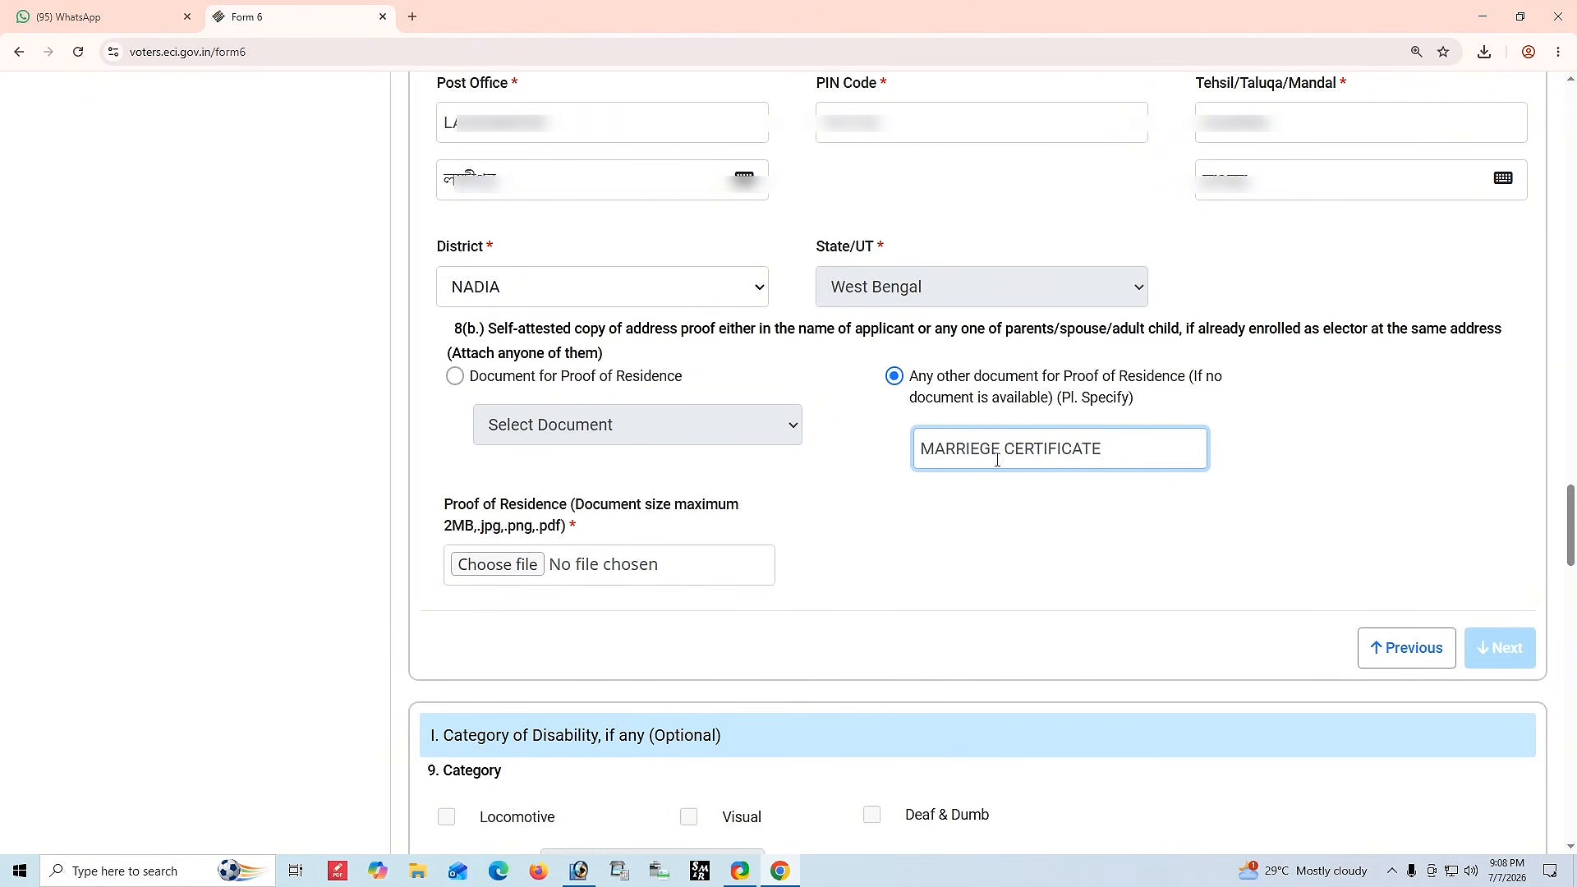
type("LINK CERTIFICATE")
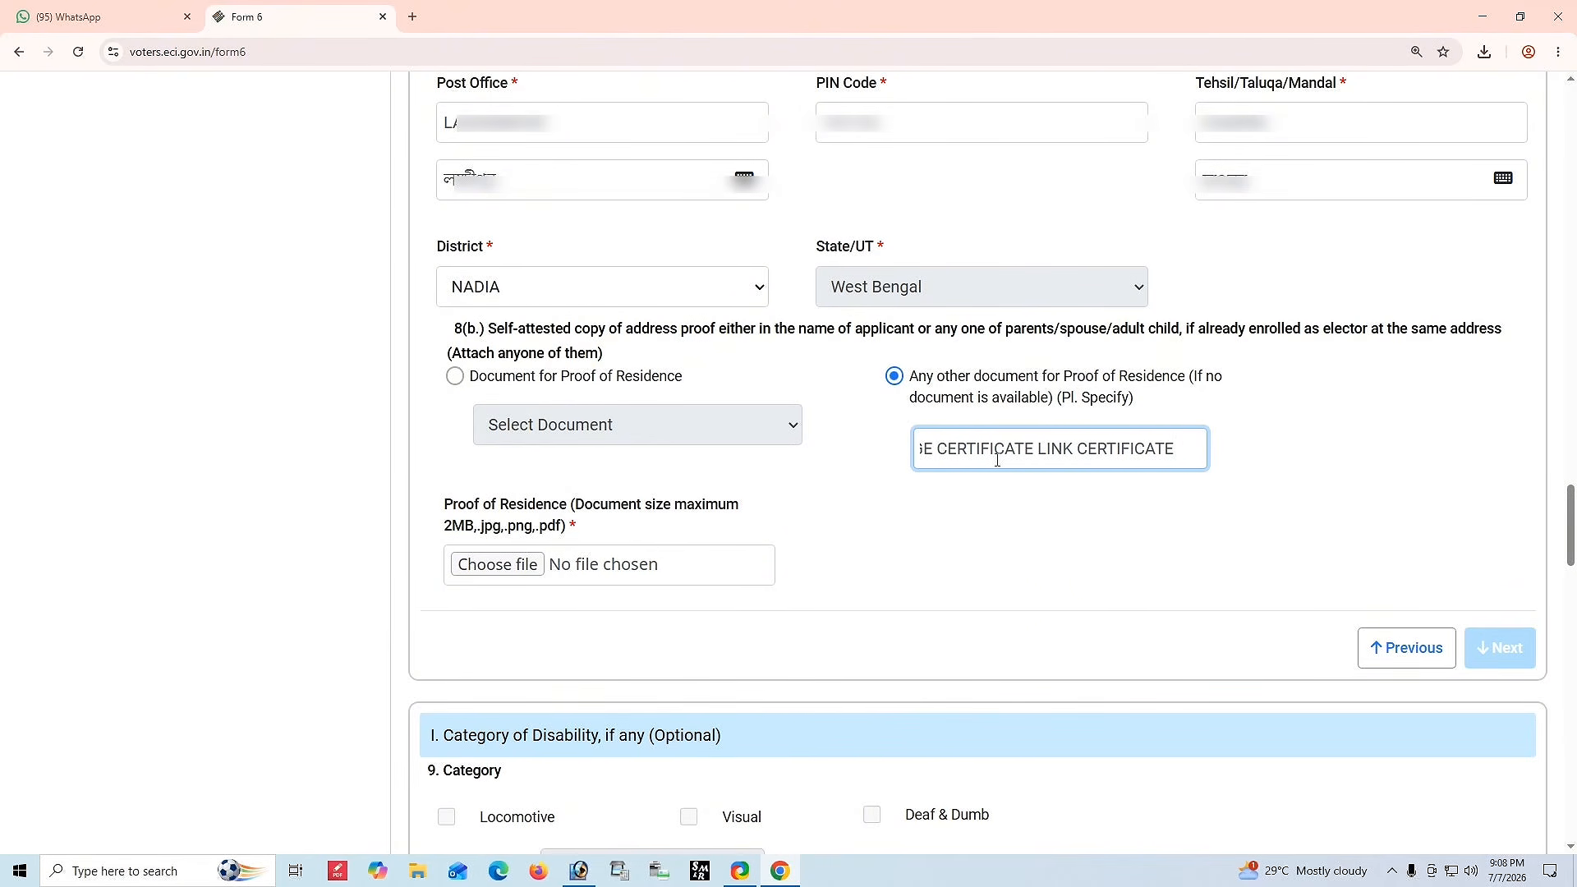
type(" ADHAR CARD")
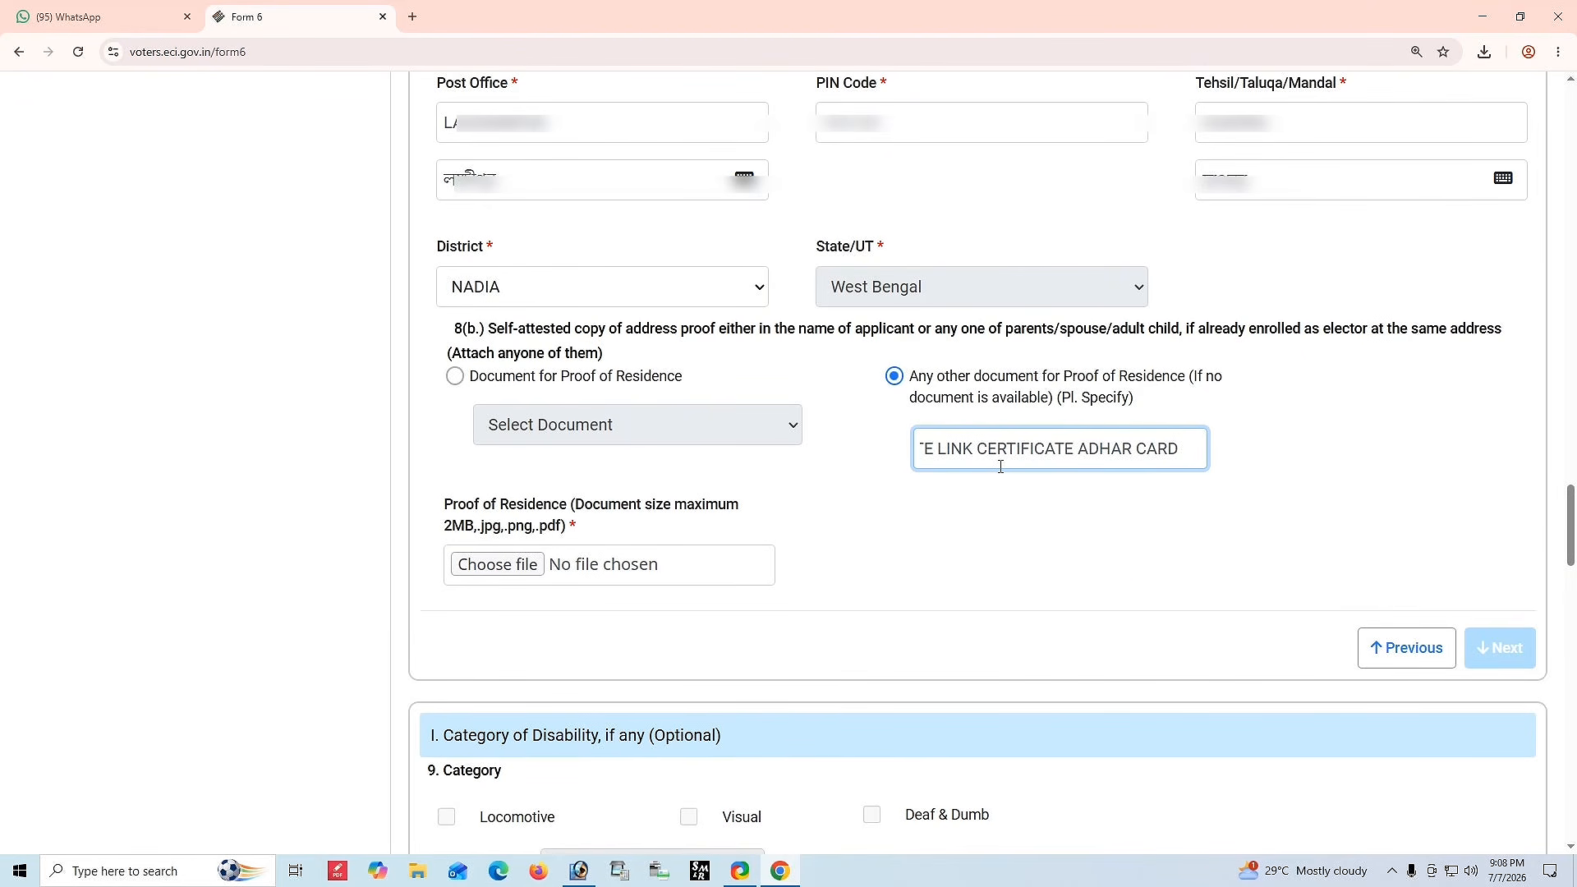
left_click(981, 528)
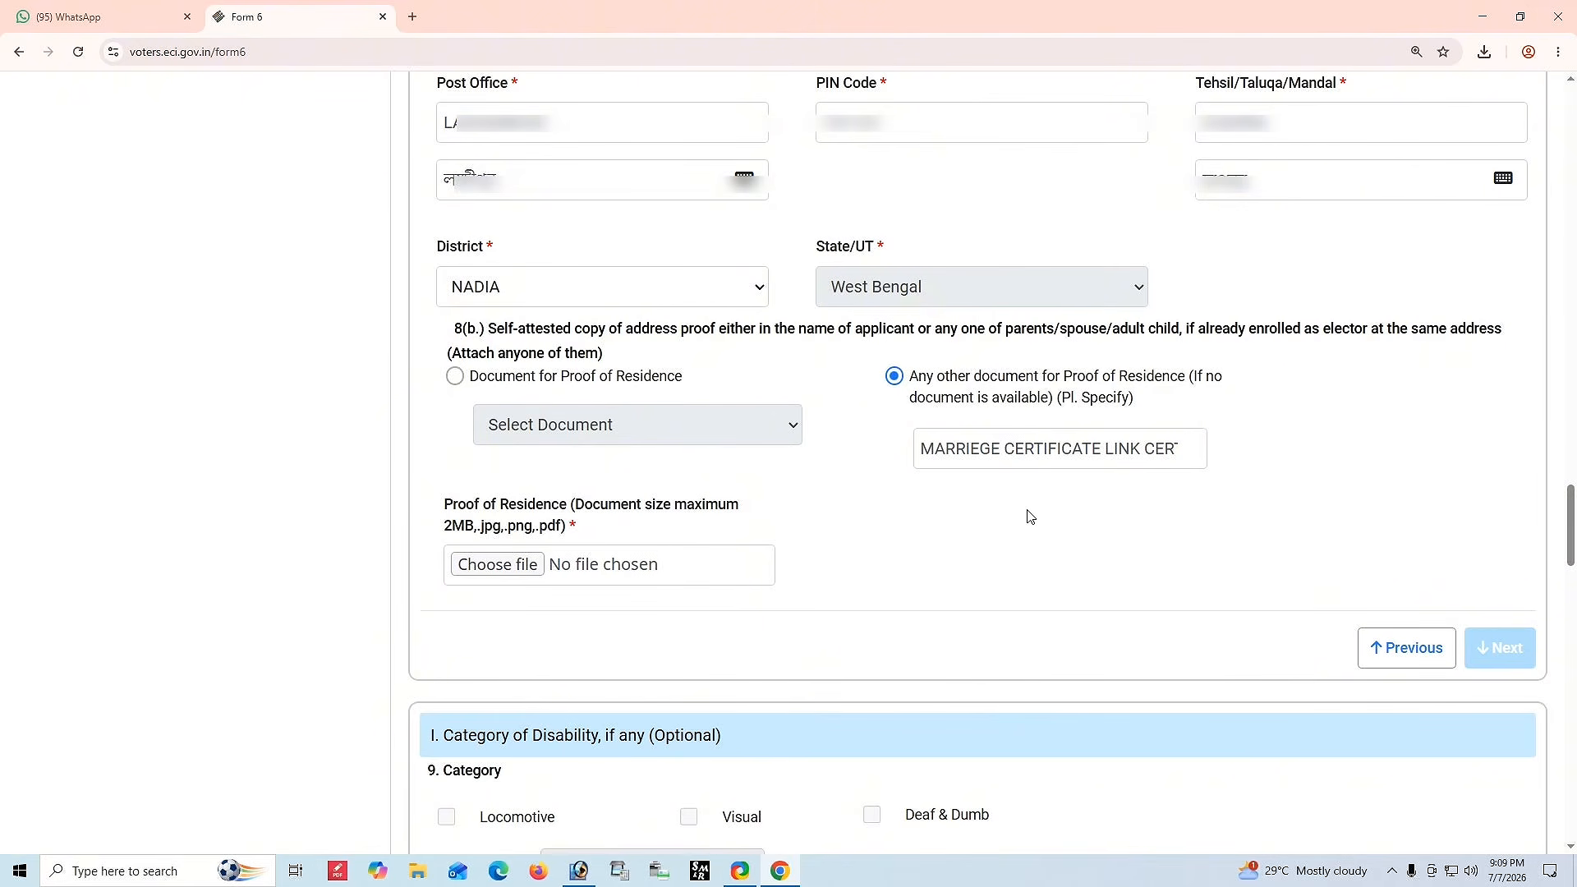
Upload the combined Aadhaar and marriage certificate PDF as proof of residence and continue to the next section.
left_click(500, 566)
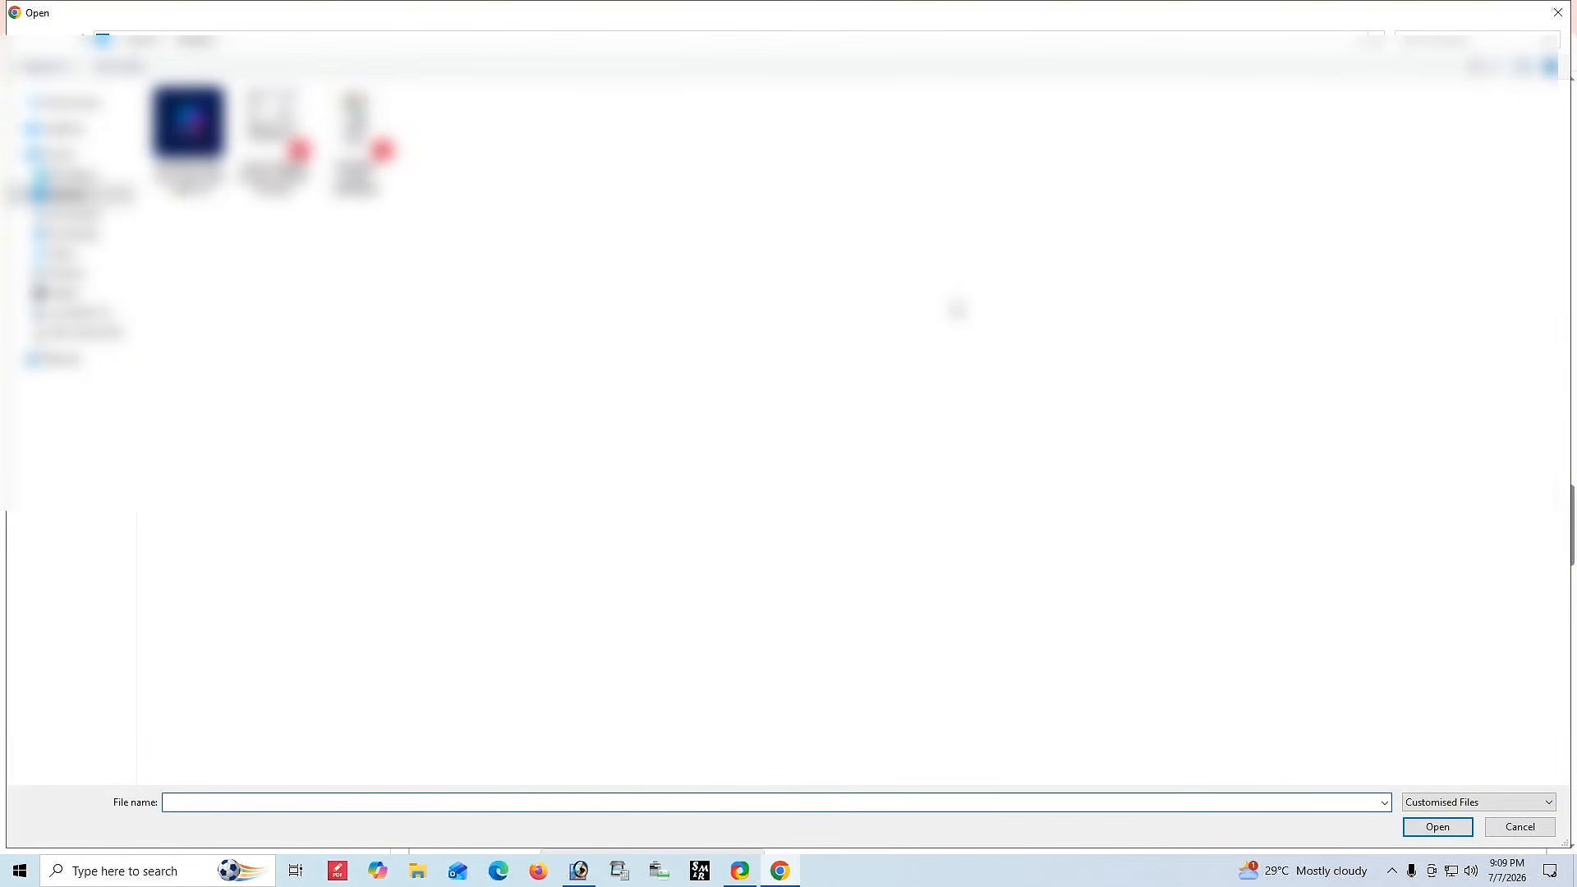
double_click(907, 195)
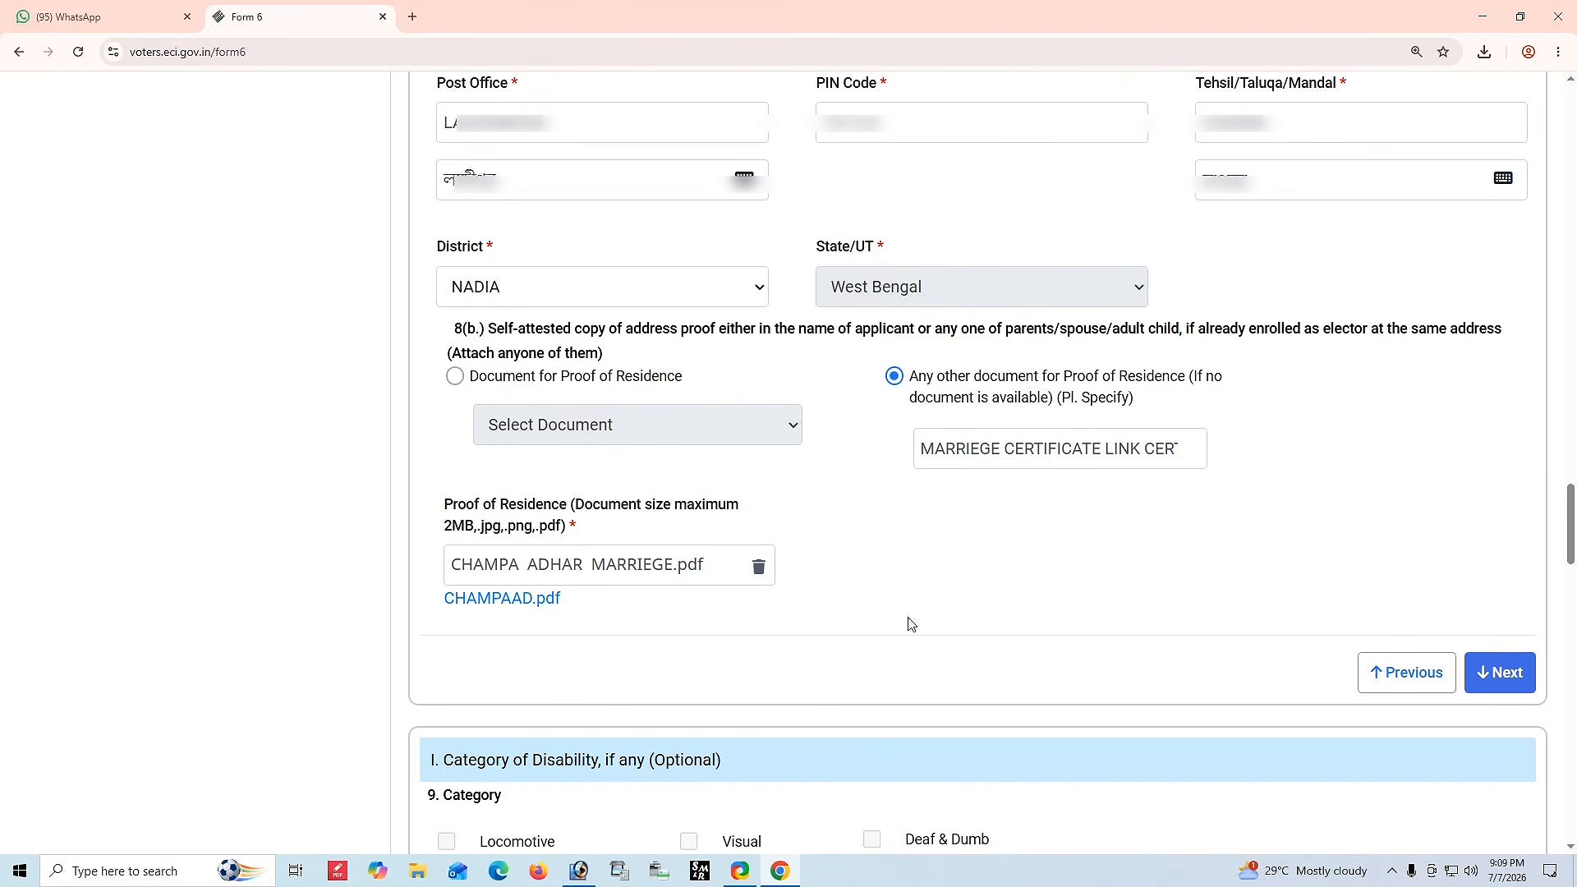
left_click(1488, 679)
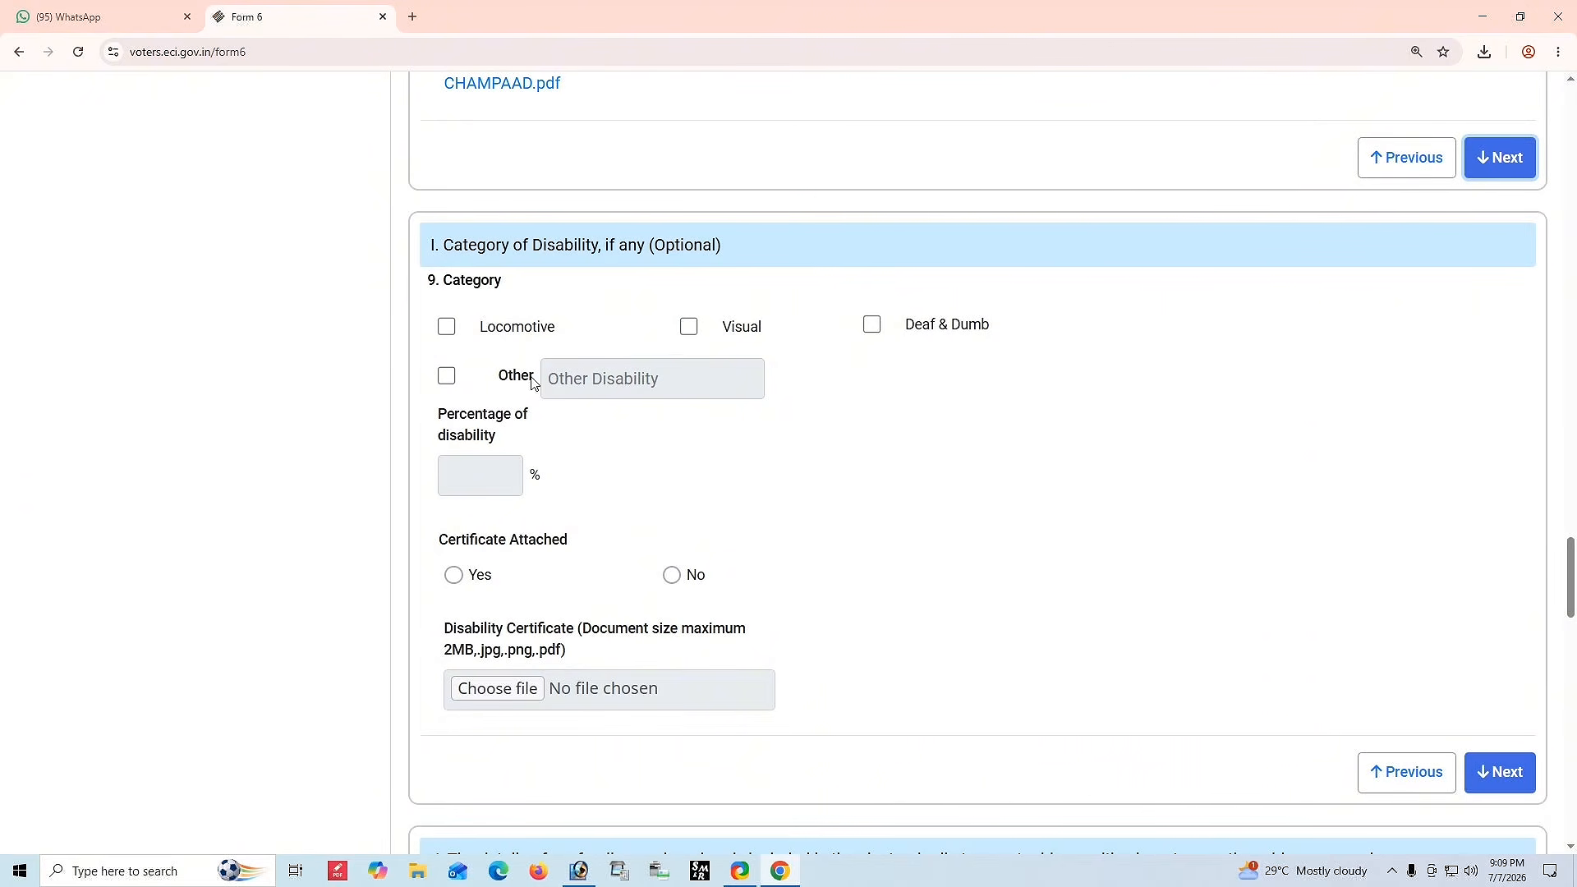
Skip the optional disability category section without entering anything and continue.
left_click_drag(434, 248, 920, 681)
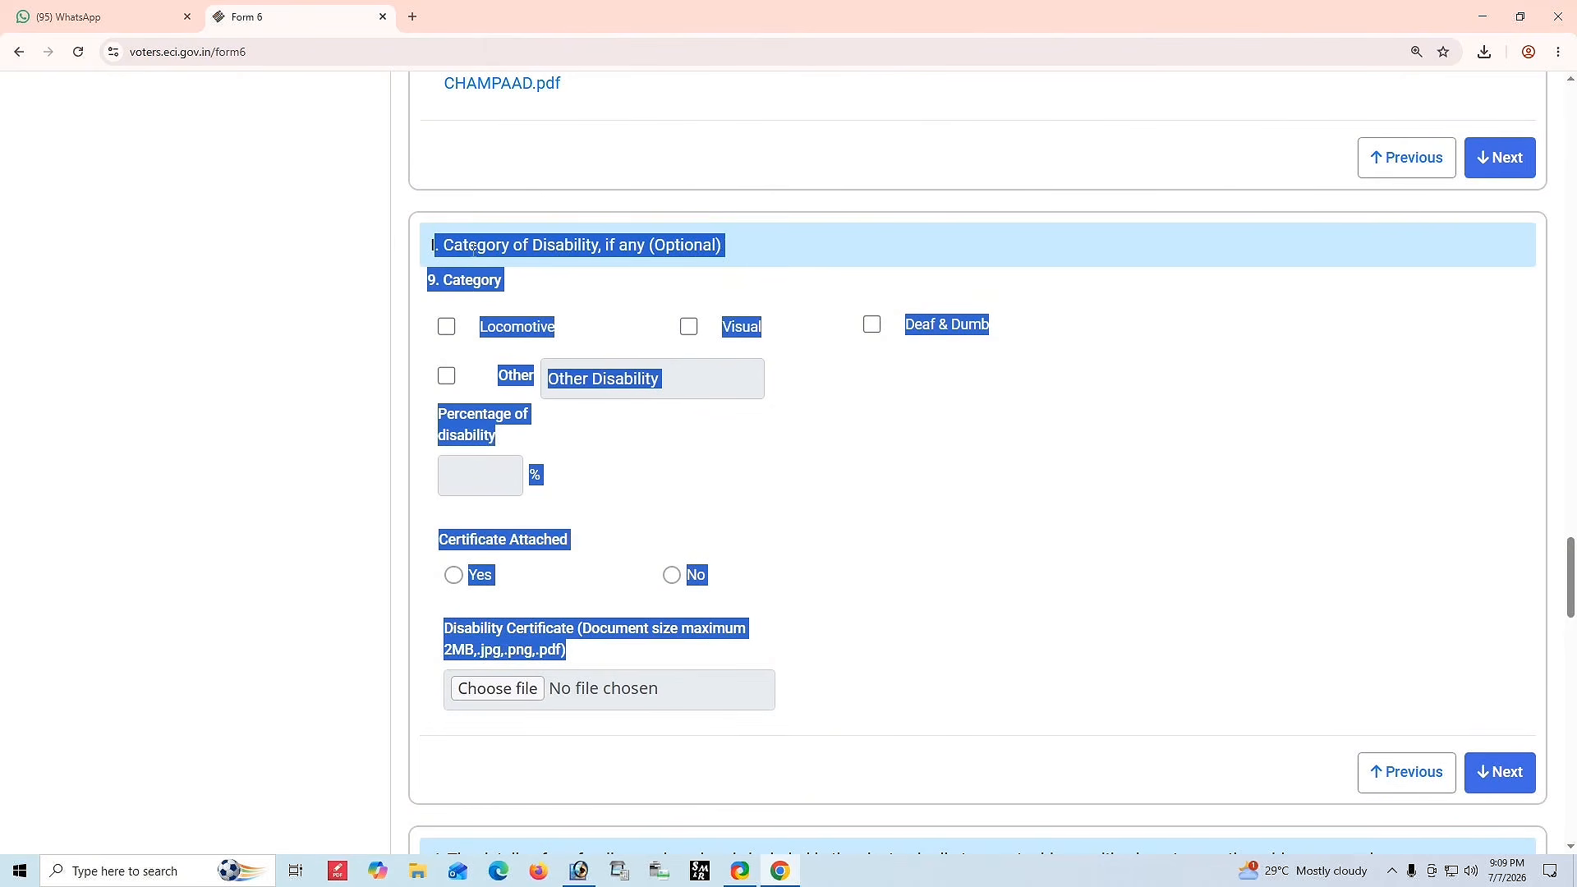
left_click(896, 491)
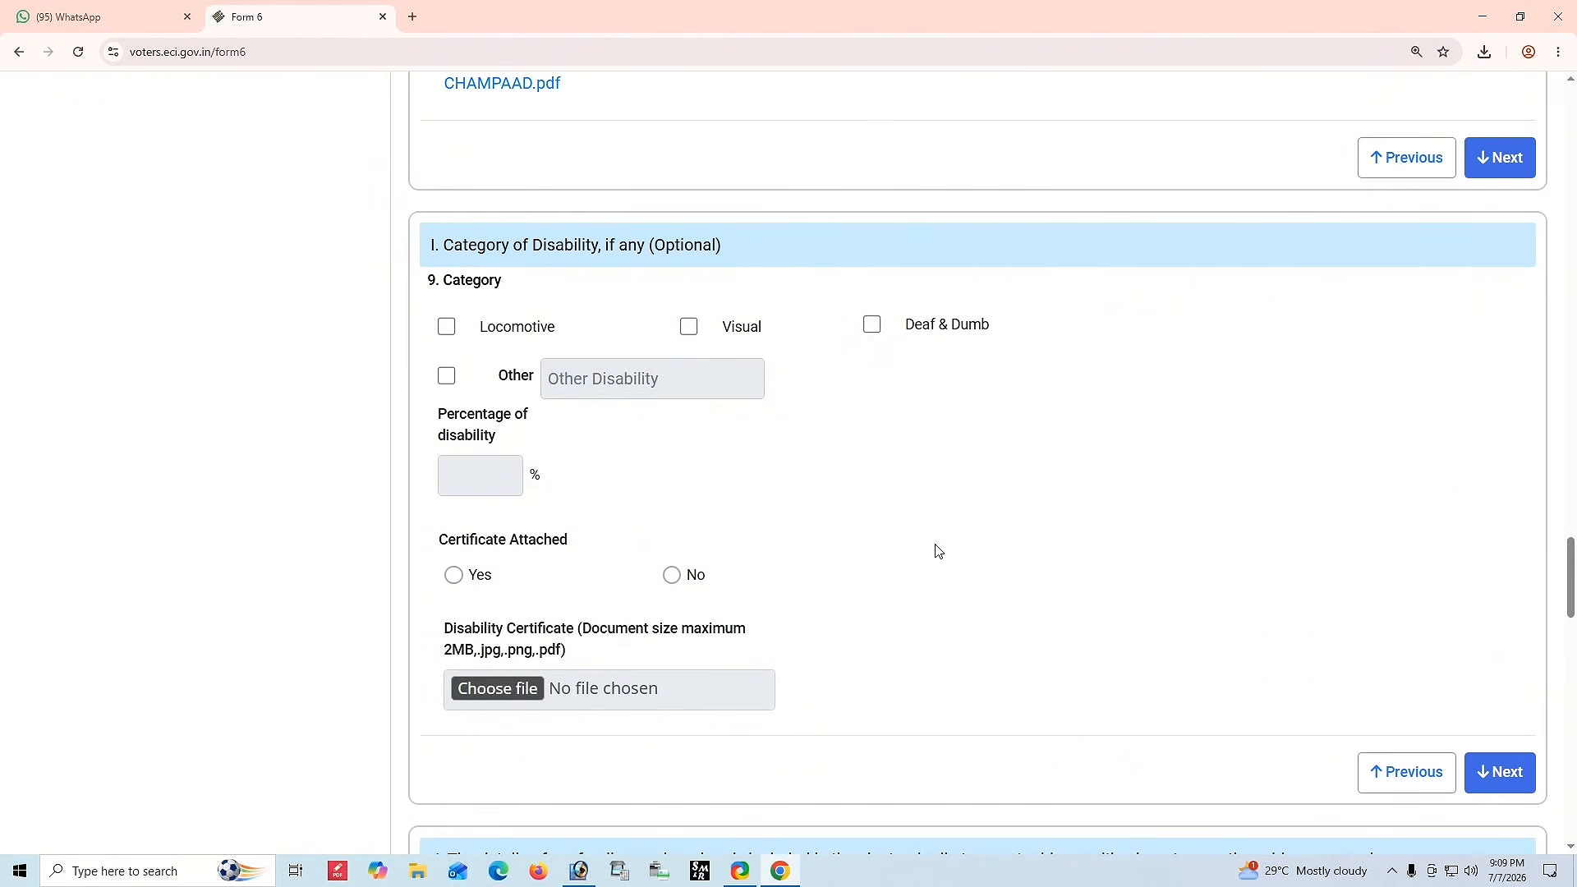
left_click(979, 534)
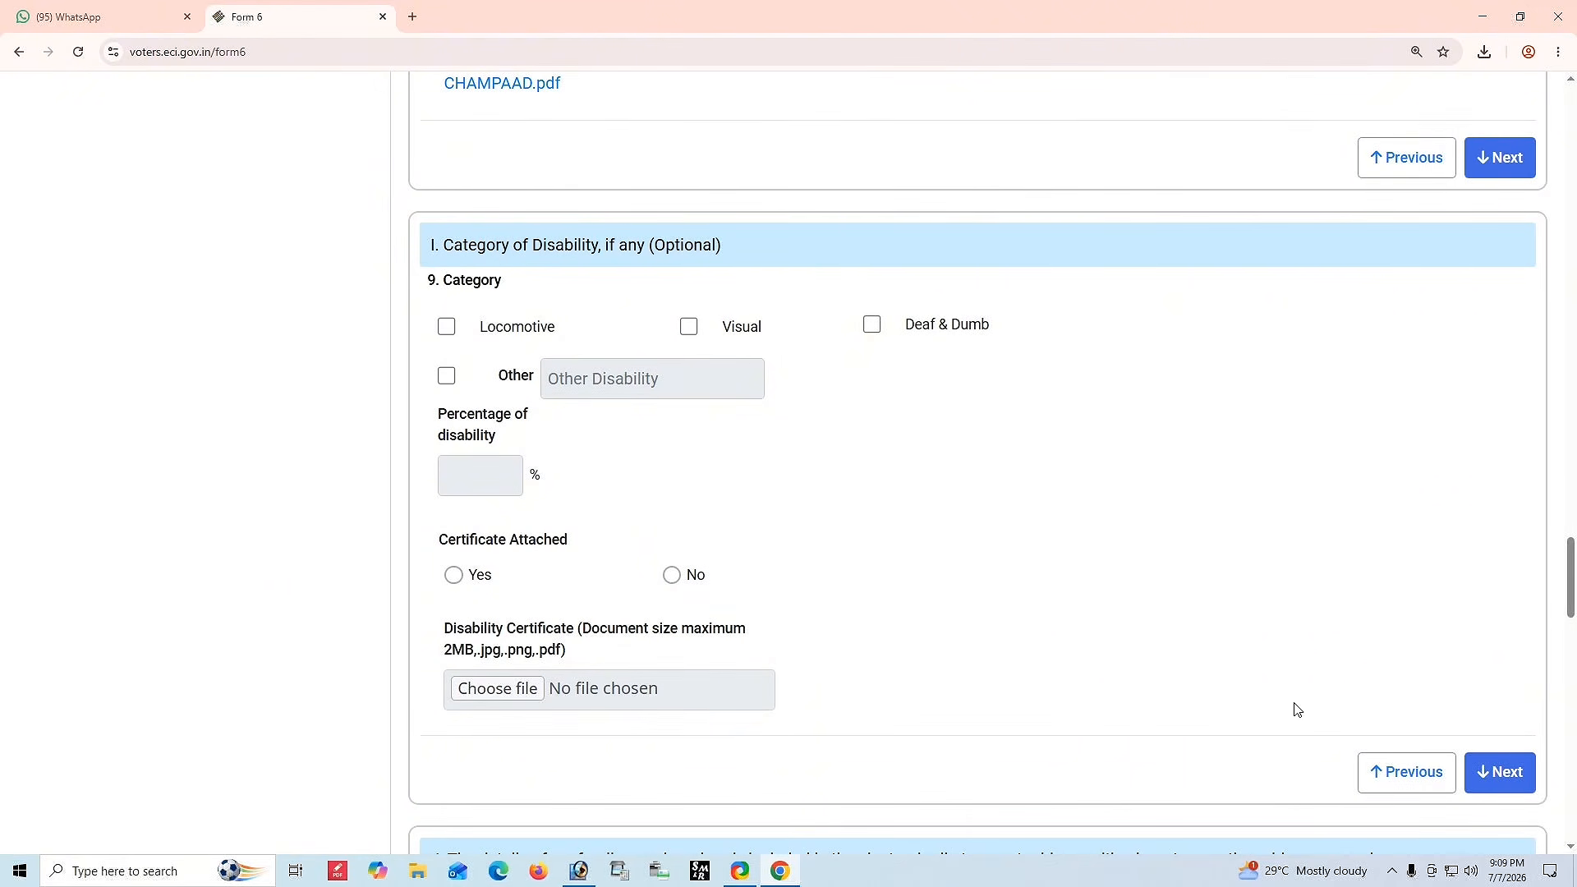
left_click(1468, 776)
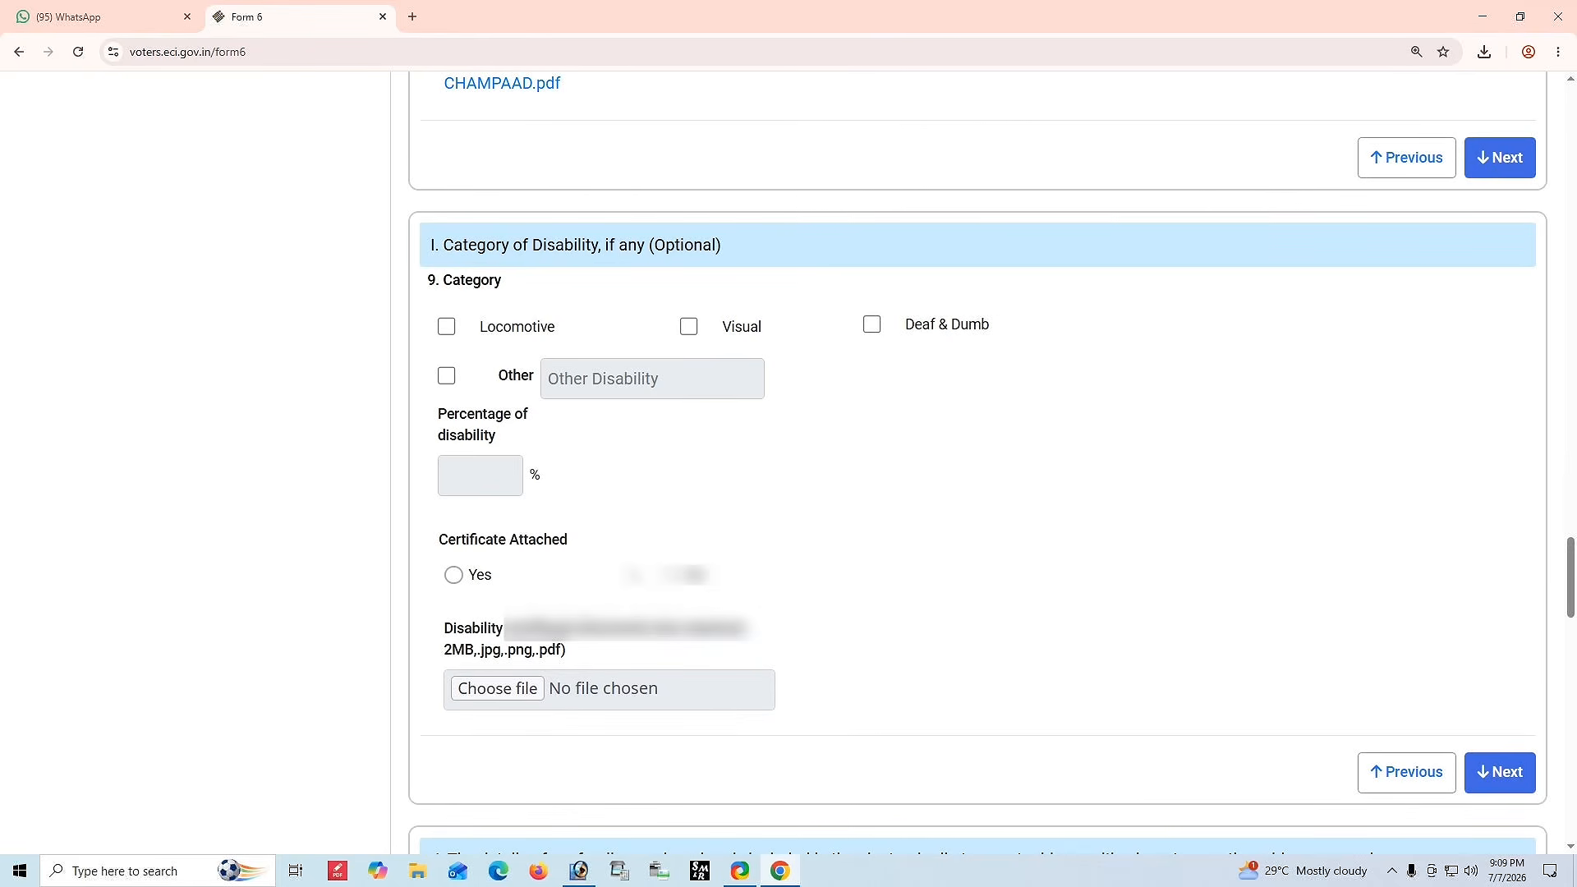
left_click(684, 325)
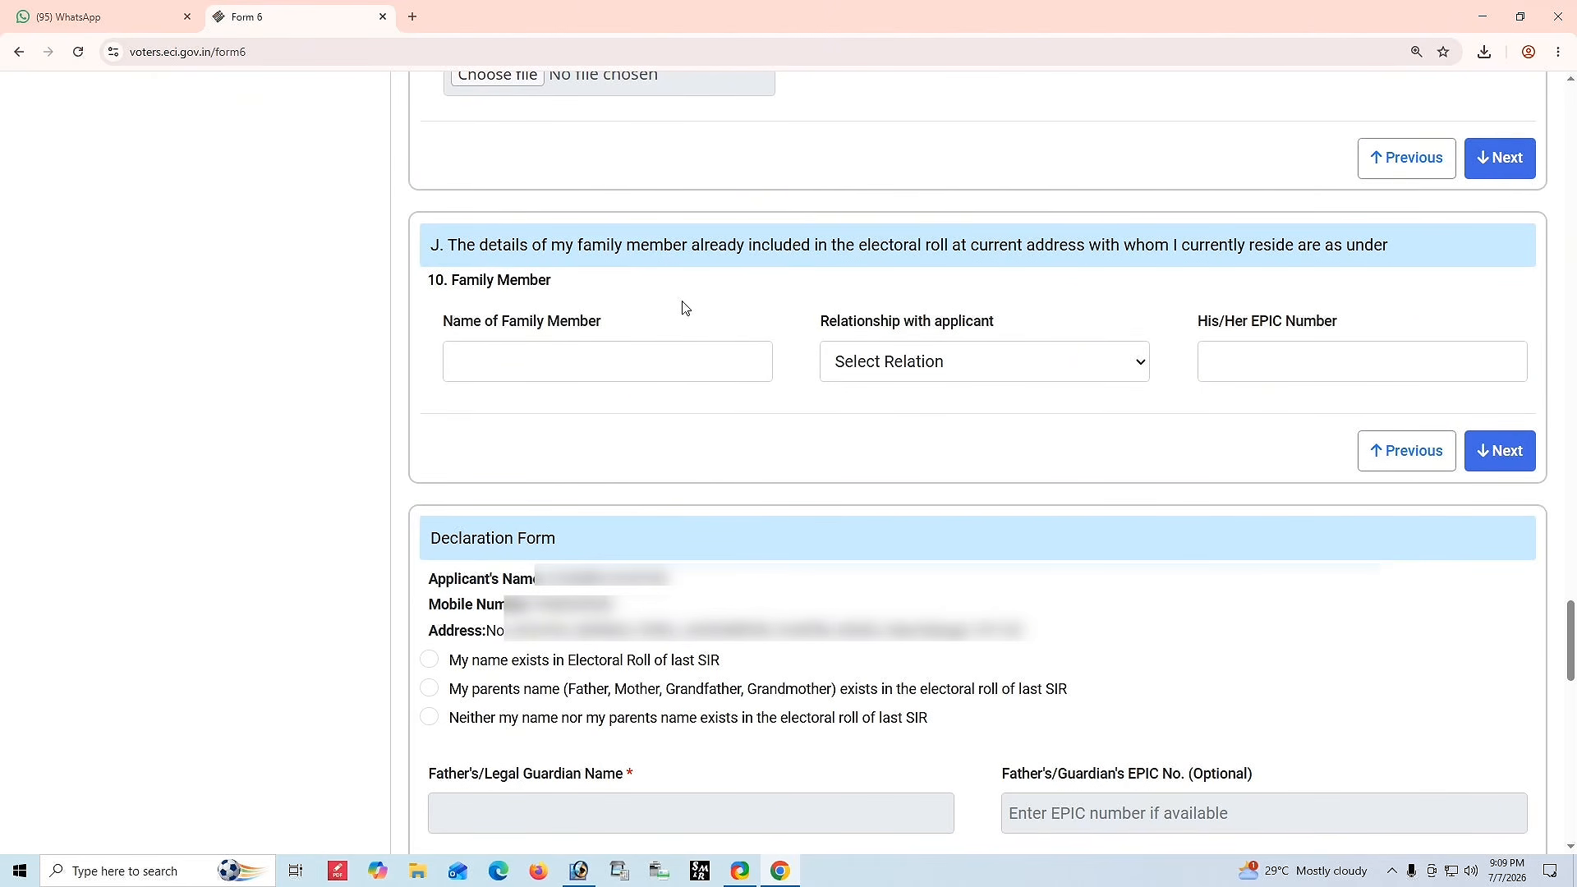
Enter the name of the family member already on the electoral roll at the current address.
left_click(629, 366)
left_click_drag(426, 280, 608, 291)
left_click(521, 360)
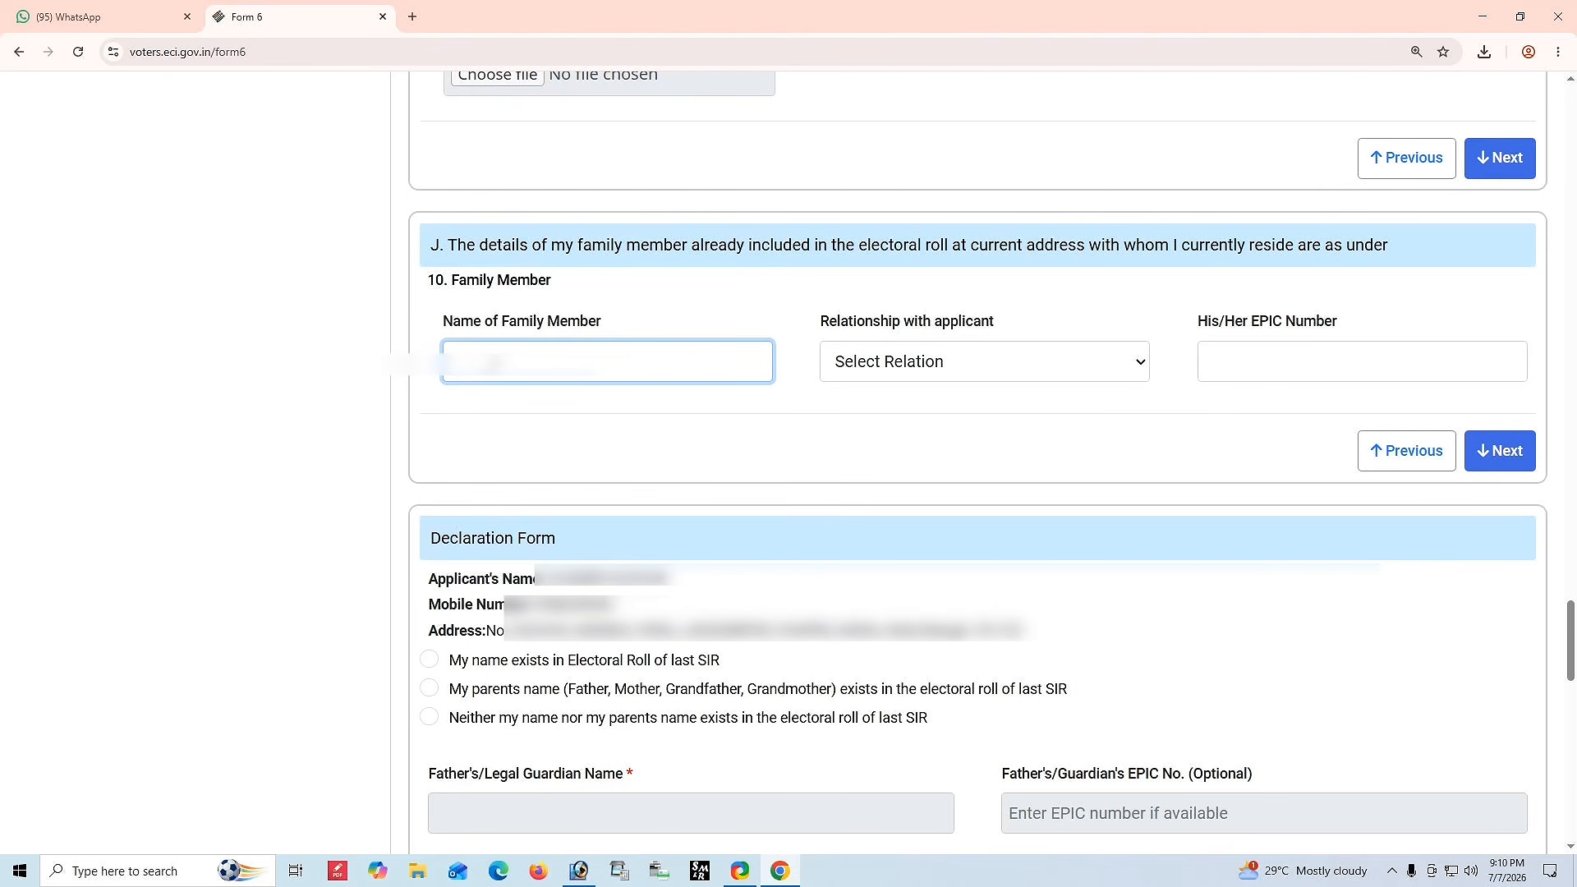
type("?????????????")
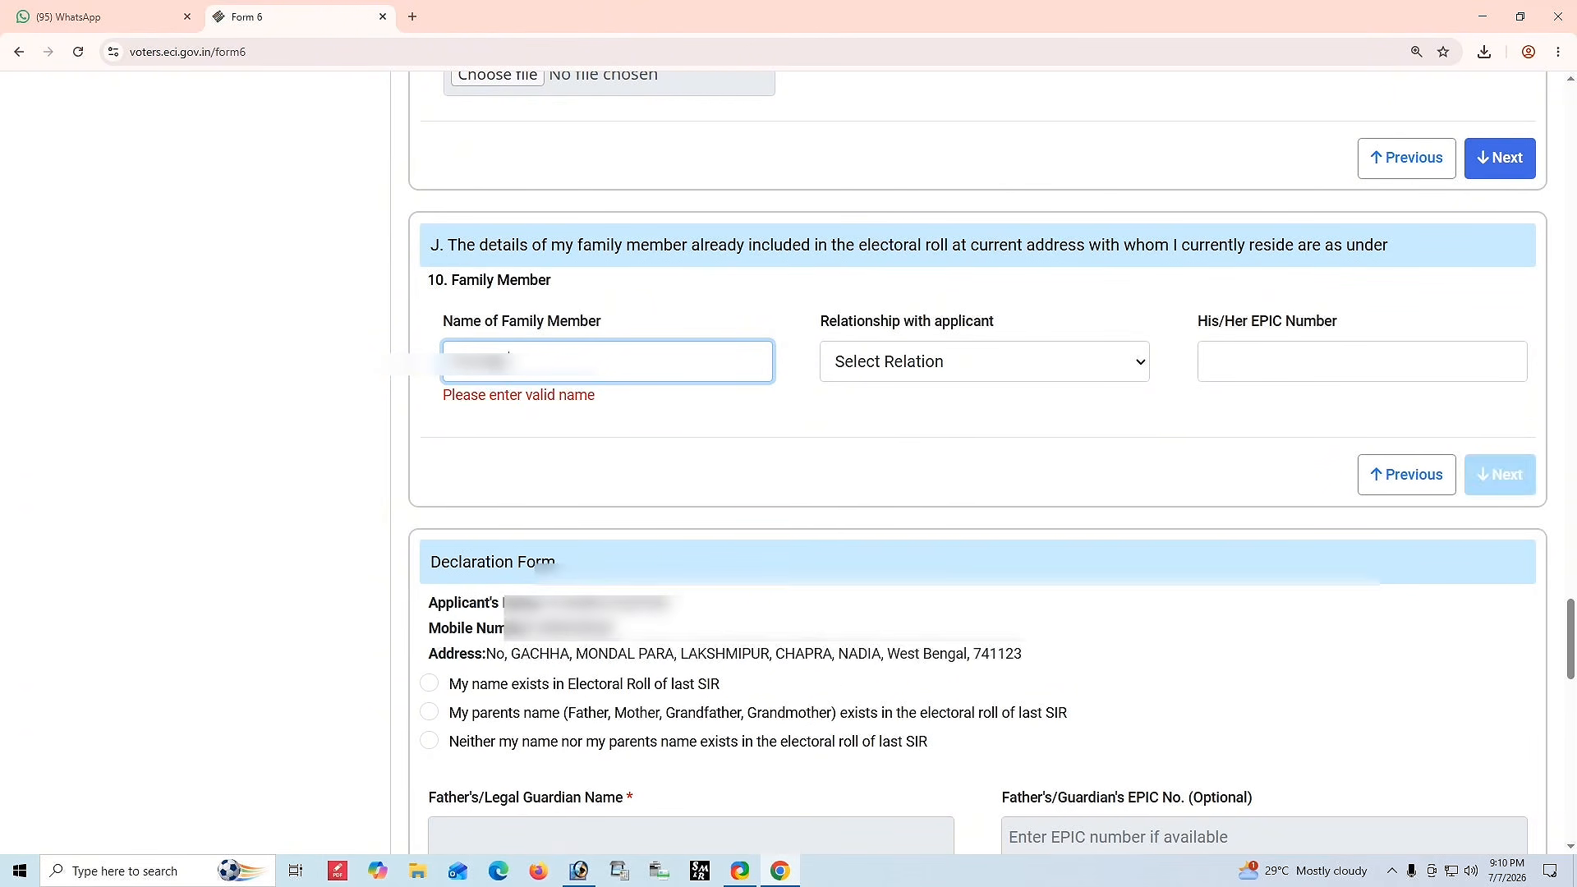
Set the relationship to Husband, enter his EPIC number, and proceed to the declaration form.
left_click(844, 362)
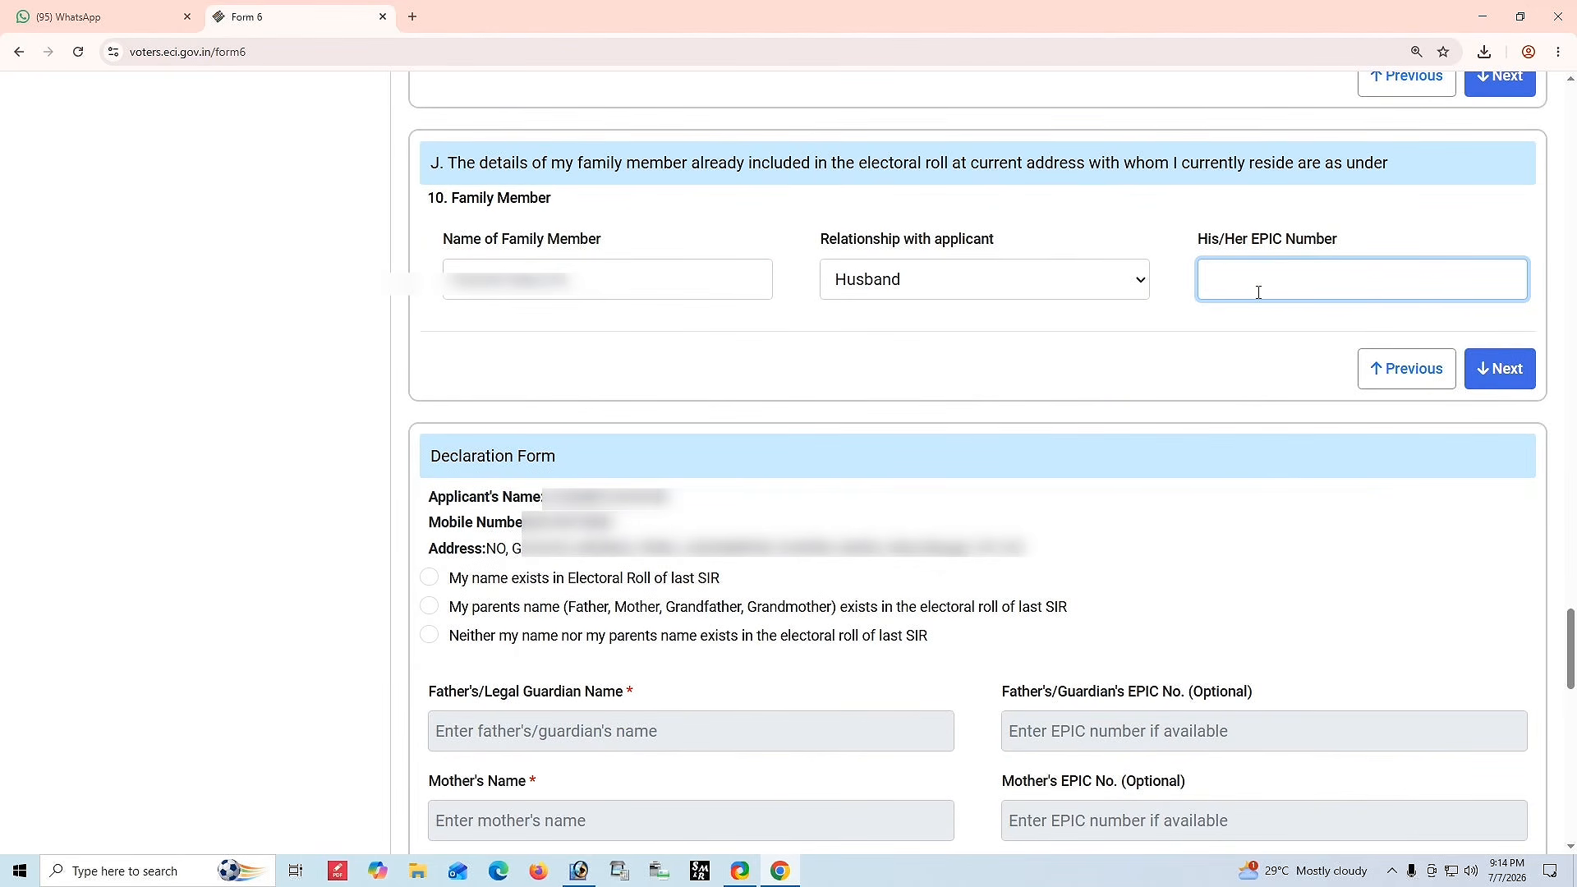
type("???????")
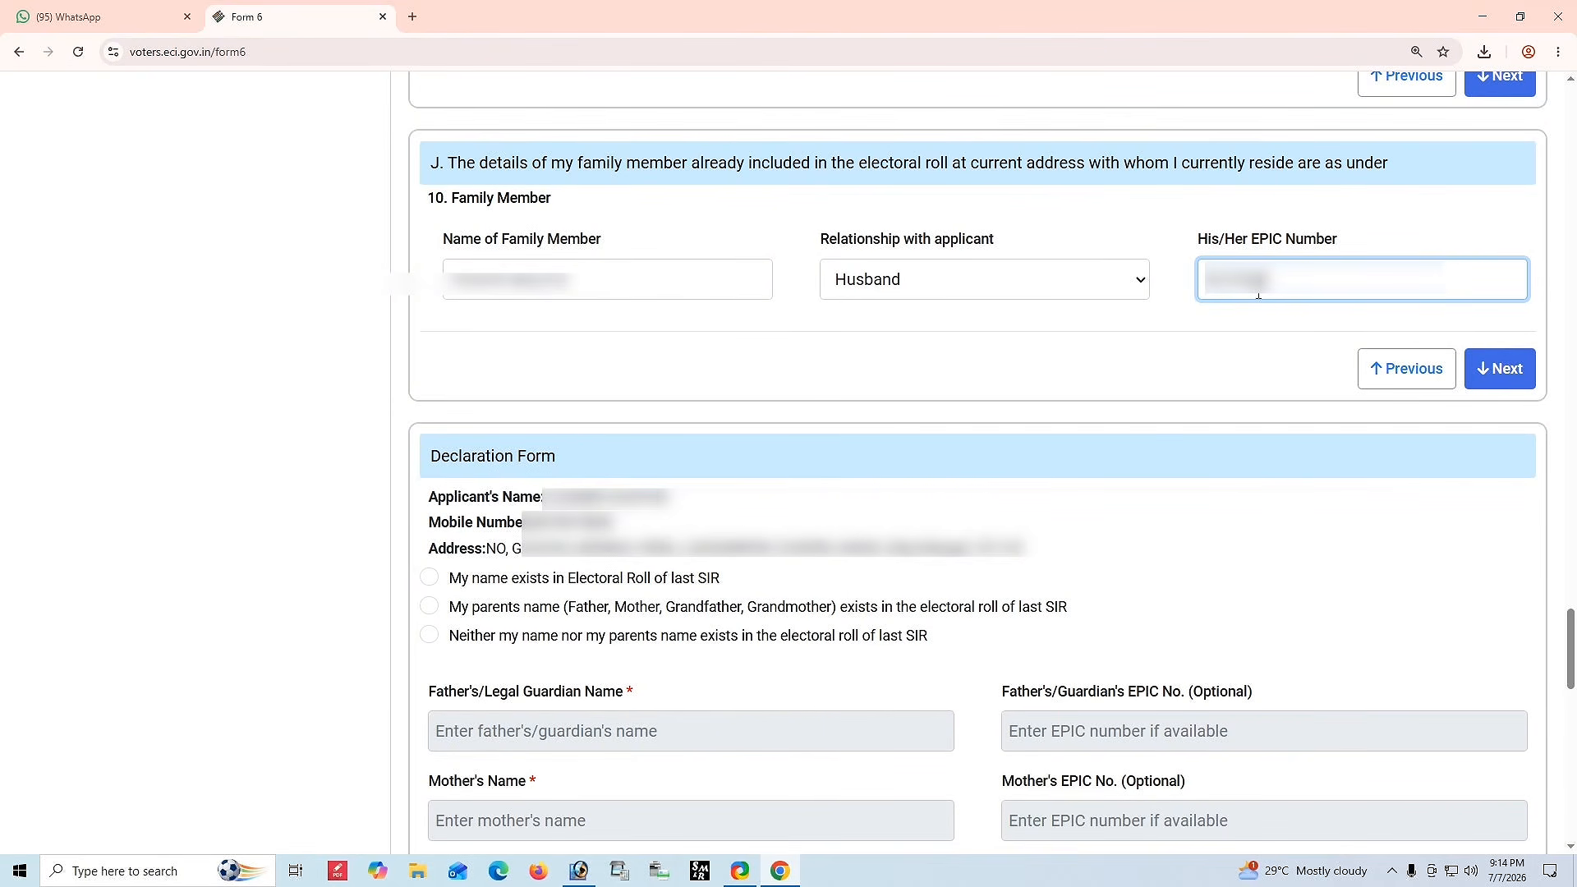
type("???")
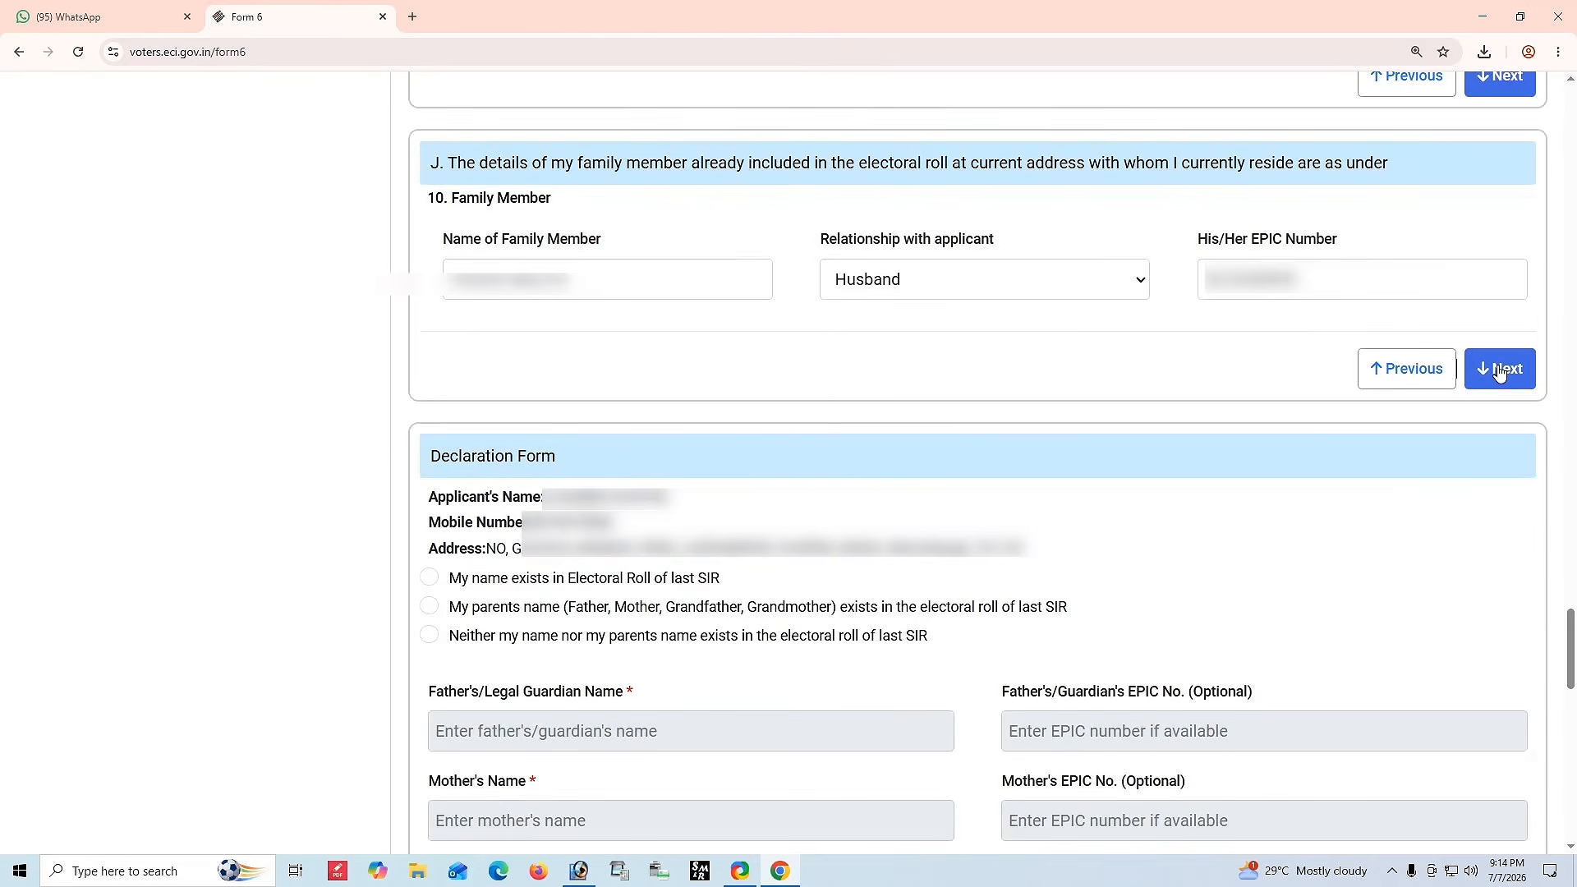
left_click(1496, 368)
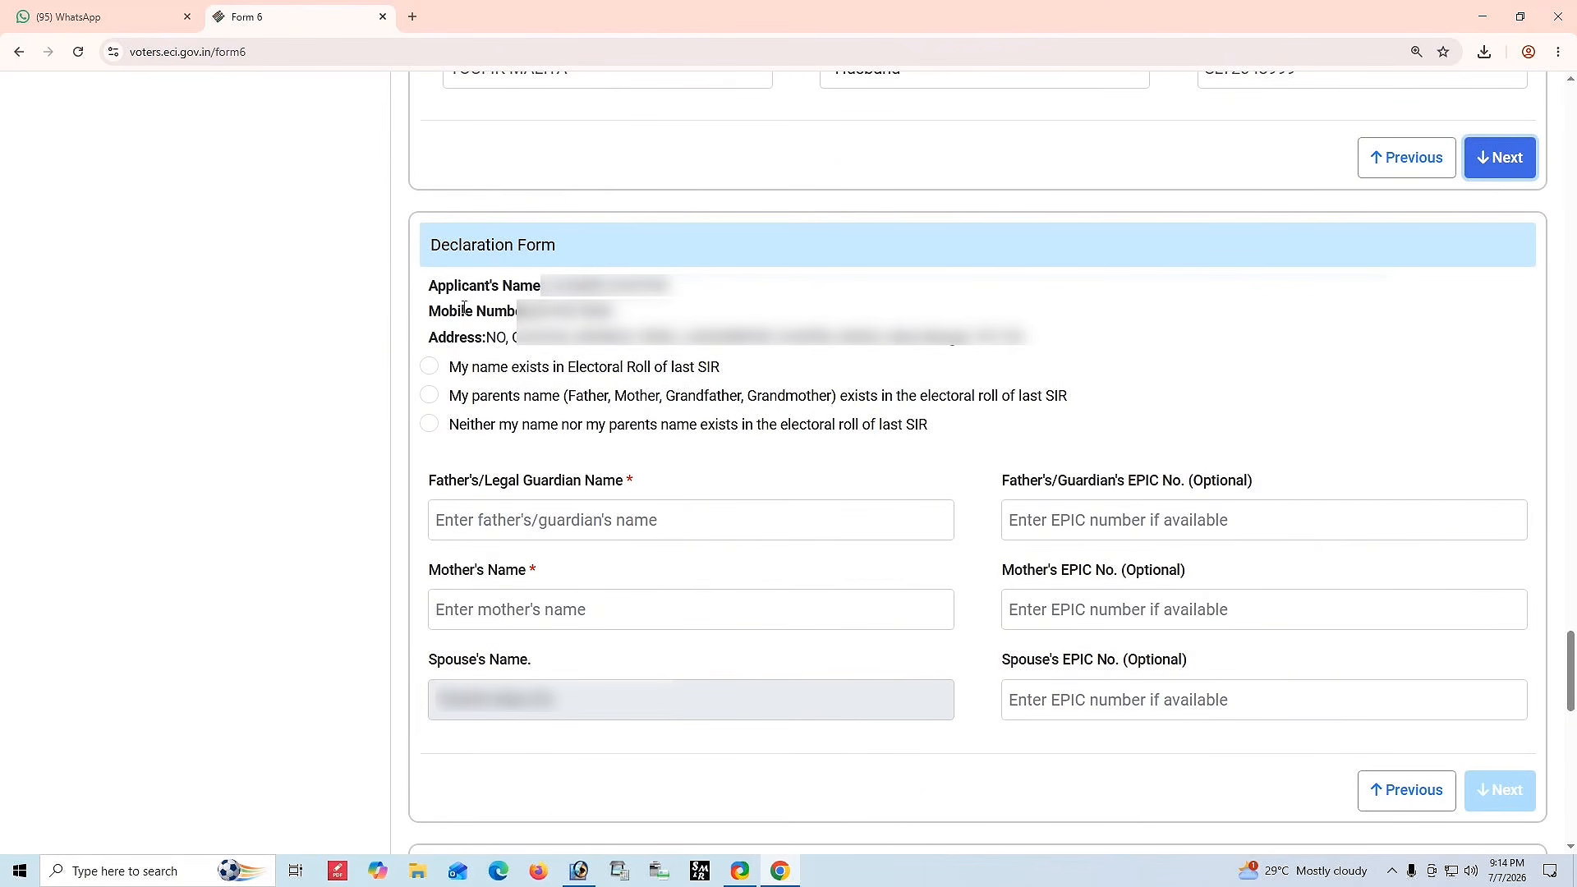
Declare that the parents' names exist in the electoral roll of the last SIR.
left_click_drag(418, 250, 605, 250)
left_click(681, 291)
left_click_drag(542, 287, 1081, 356)
left_click(1081, 355)
left_click_drag(454, 373, 965, 434)
left_click(965, 433)
left_click_drag(511, 367, 710, 370)
left_click(750, 366)
left_click(511, 401)
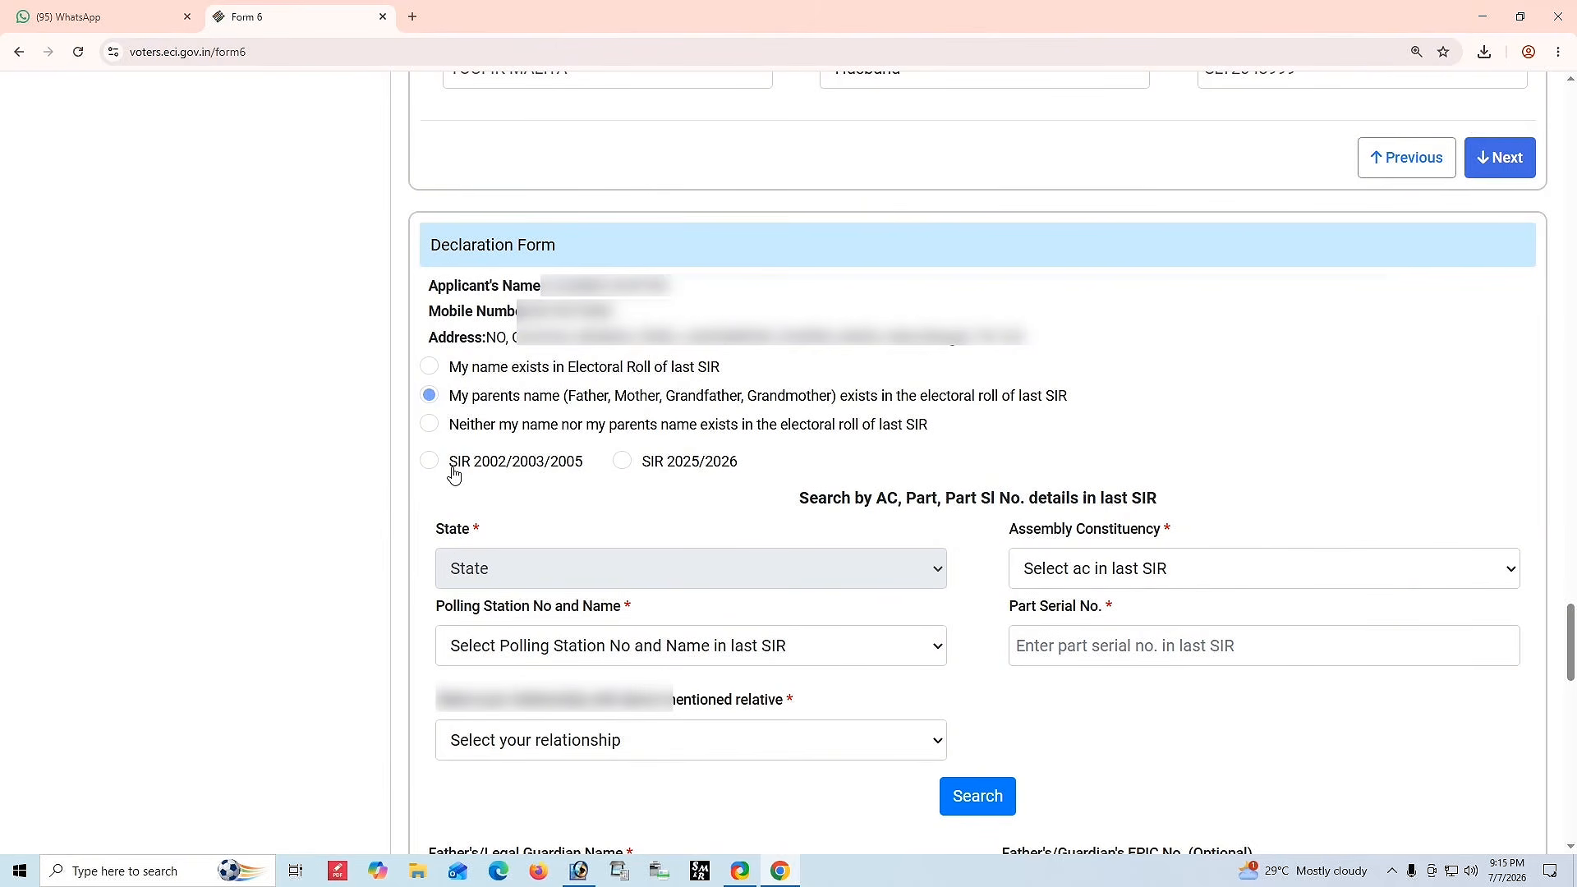
Choose SIR 2025/2026 and set the state to WEST BENGAL.
left_click_drag(450, 462, 574, 475)
left_click(609, 509)
left_click_drag(642, 461, 742, 478)
left_click(747, 474)
left_click(622, 463)
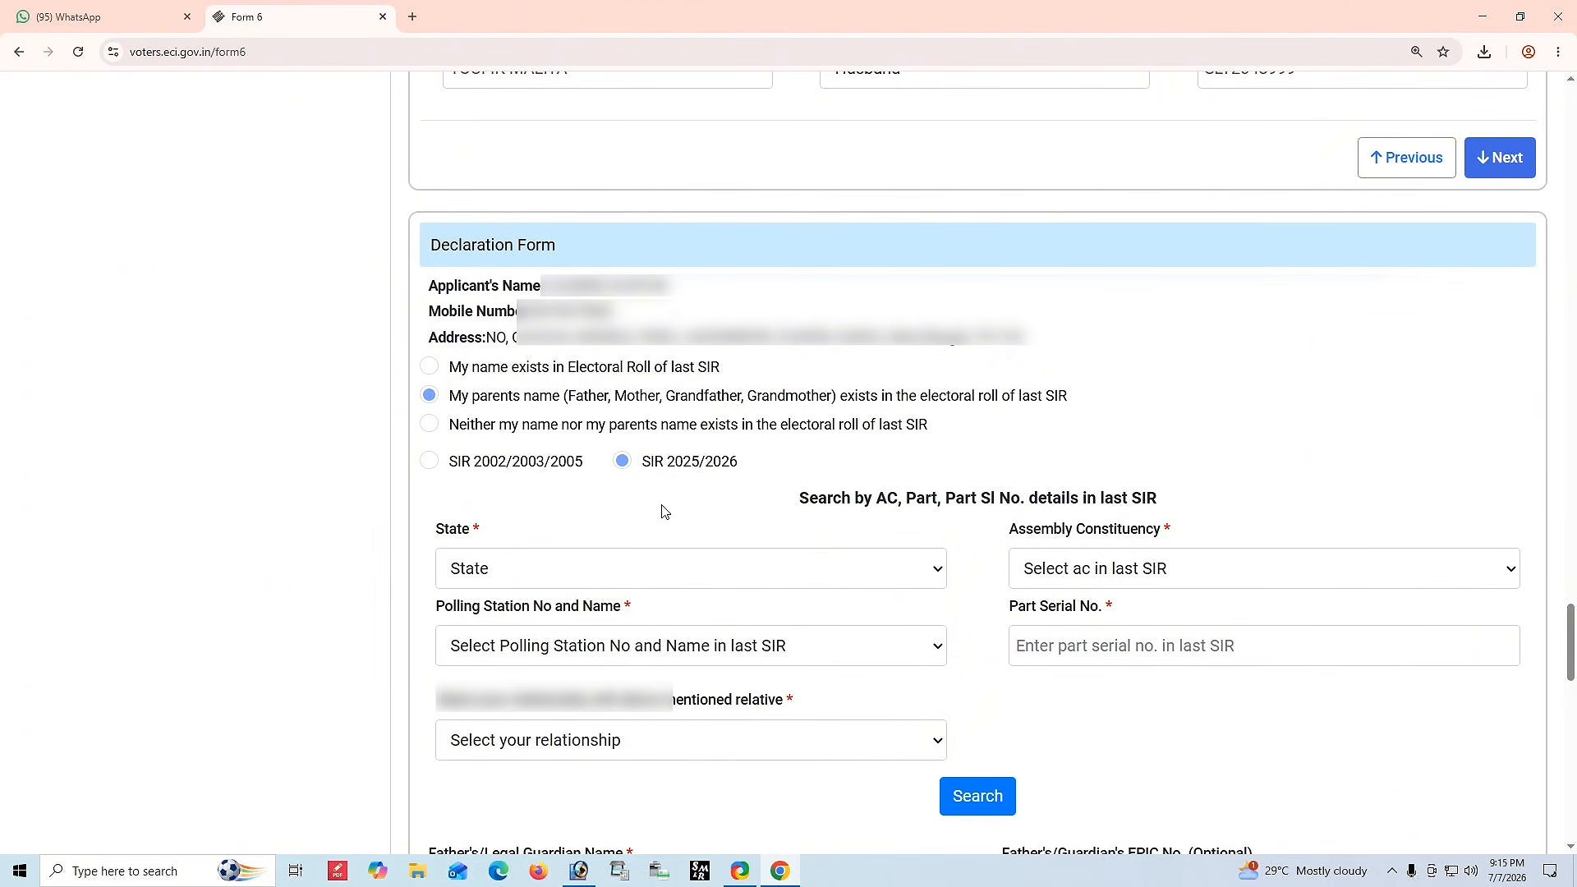
left_click(603, 571)
left_click(568, 535)
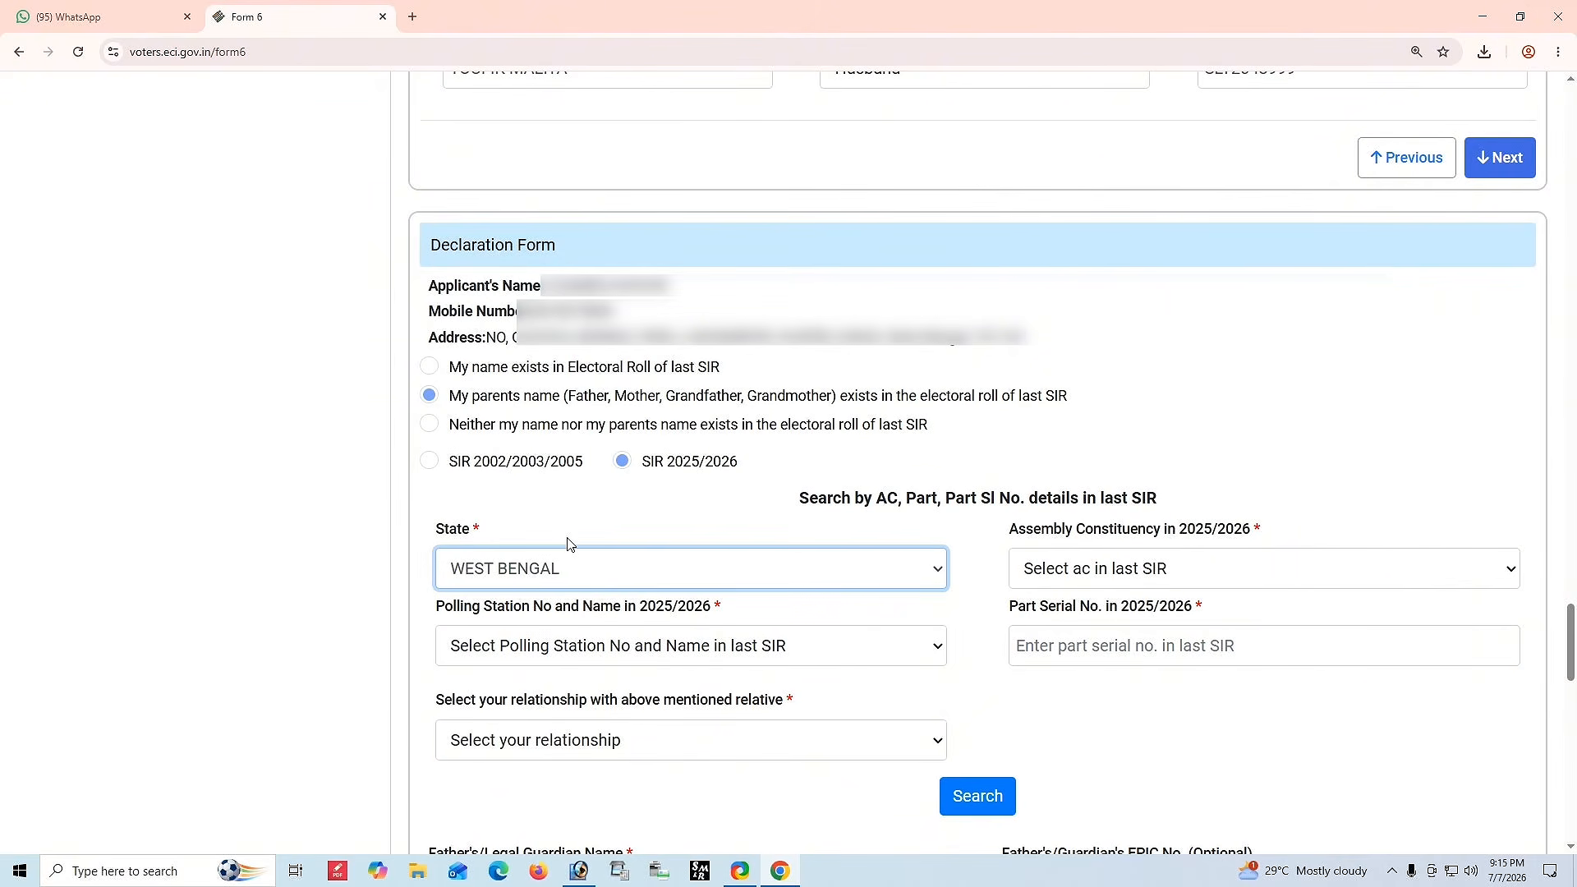
Set the assembly constituency to 82-CHAPRA.
left_click(1074, 579)
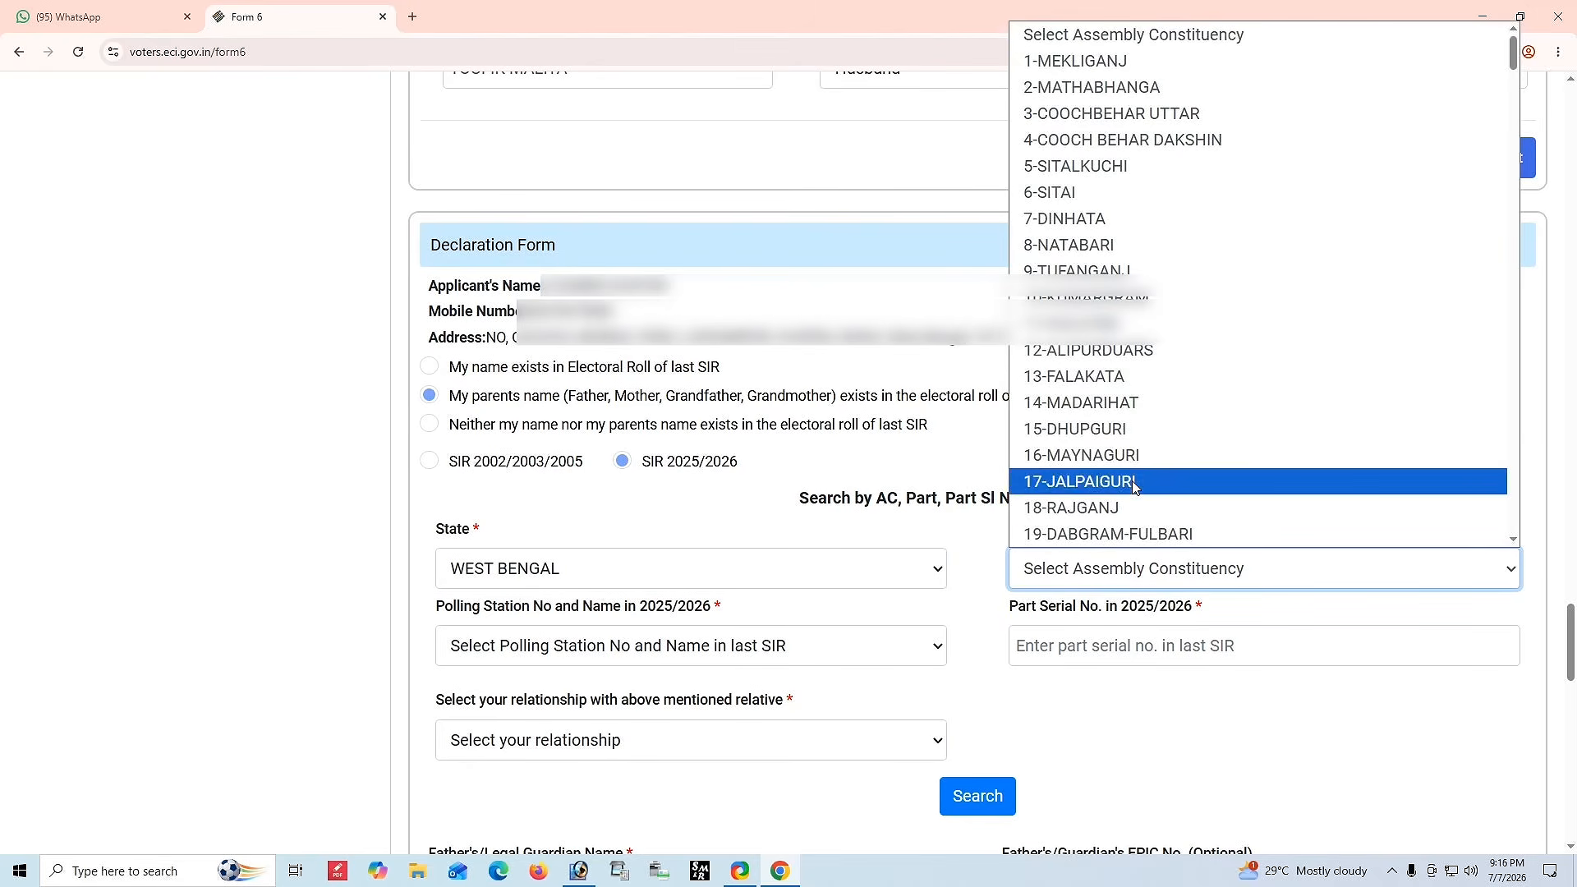
scroll(1133, 487, "down", 10)
scroll(1133, 488, "down", 12)
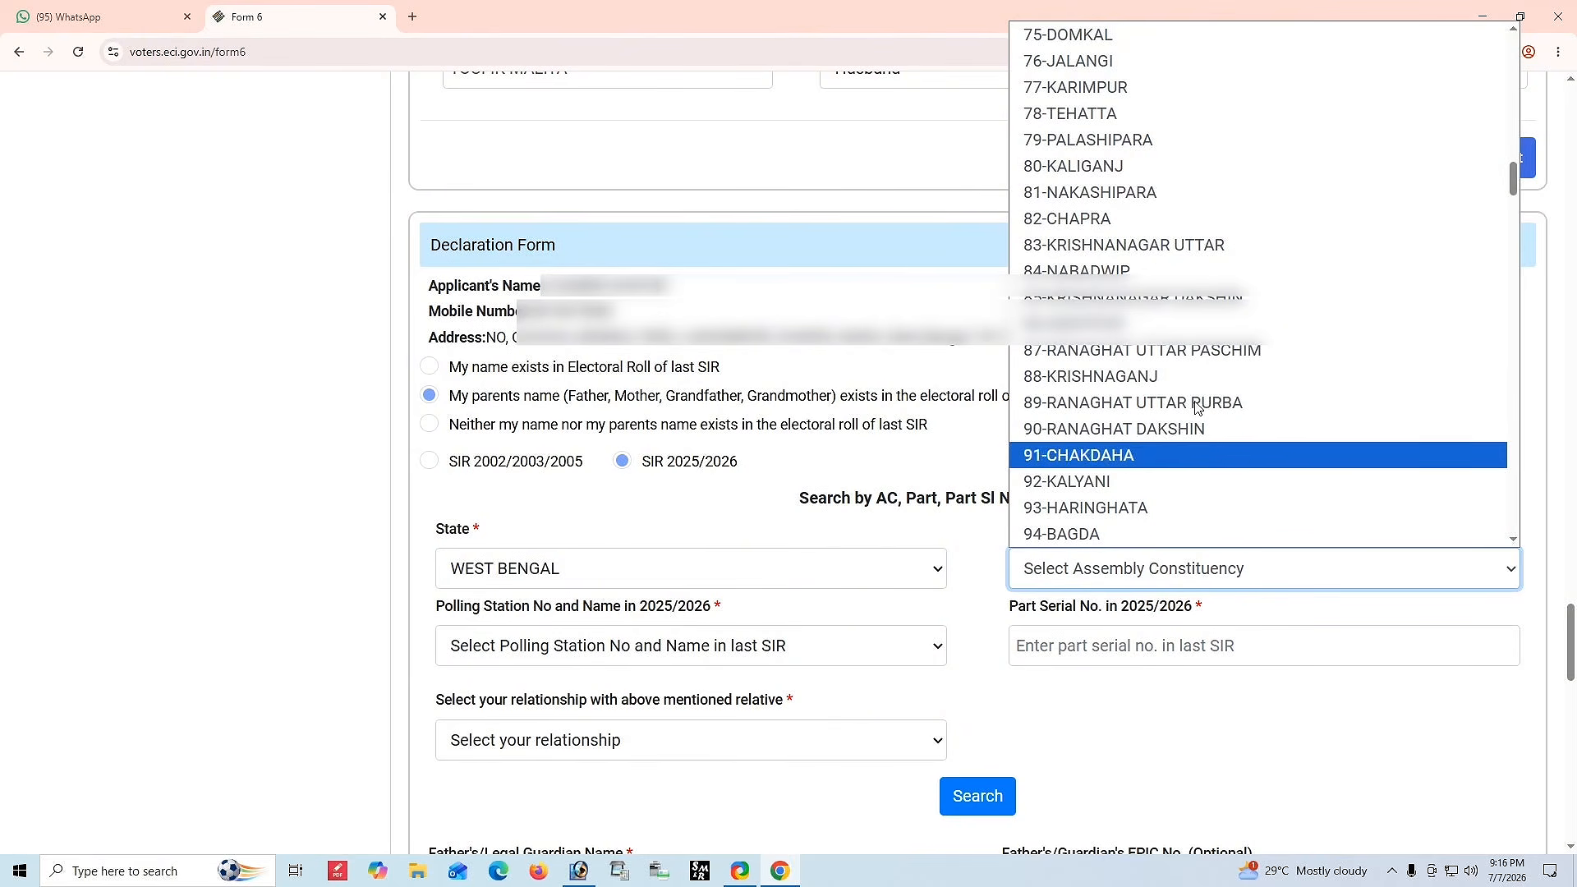
left_click(1149, 218)
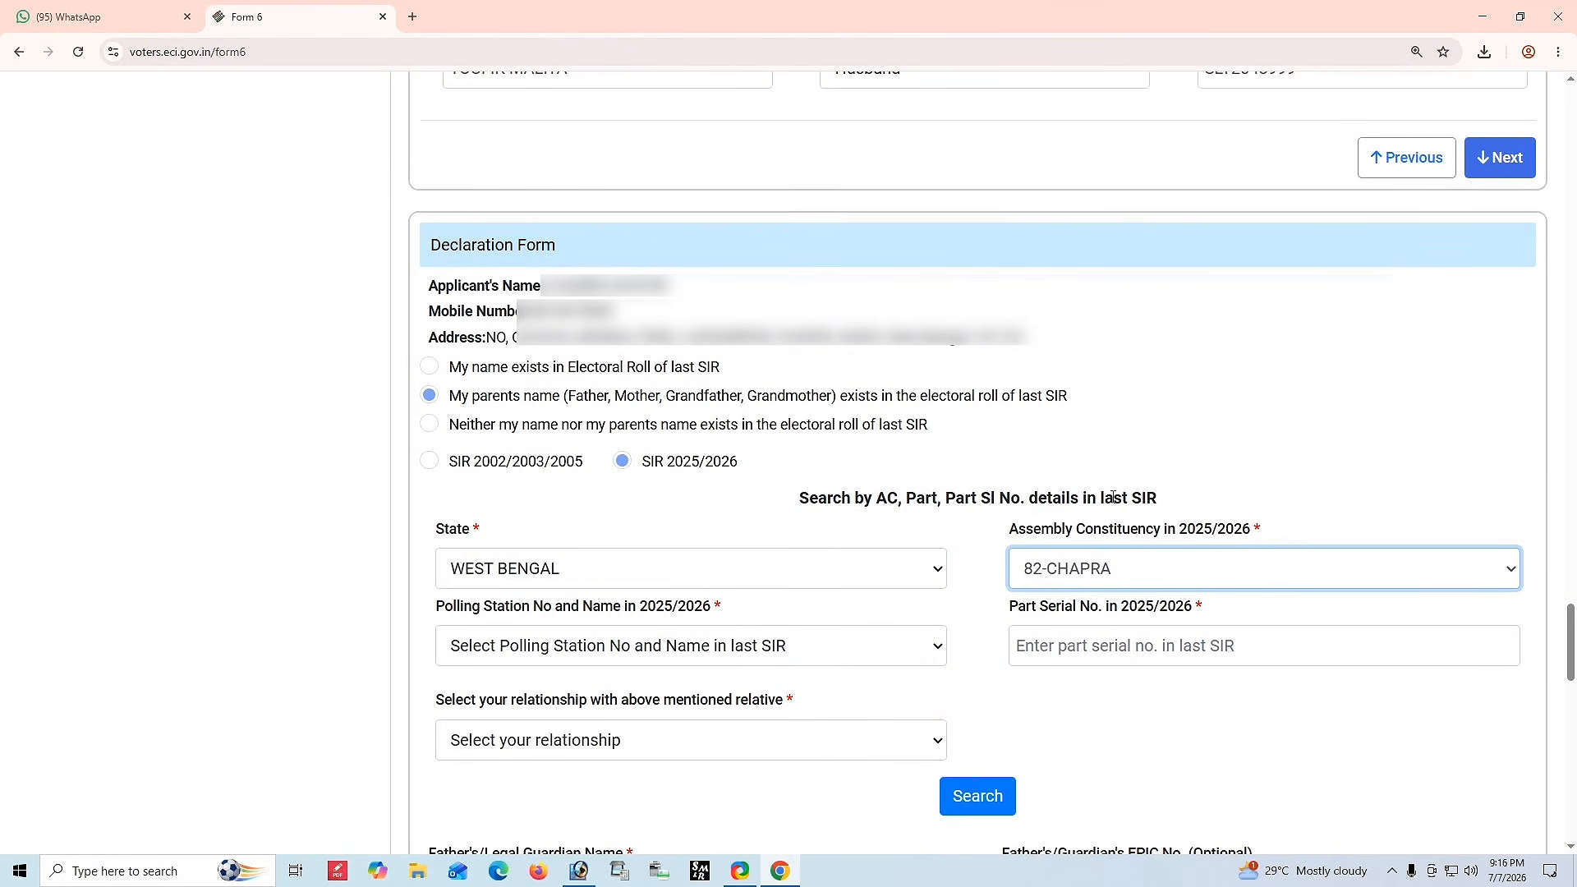
Select the polling station from the list and enter the part serial number.
left_click_drag(444, 608, 749, 620)
left_click(602, 665)
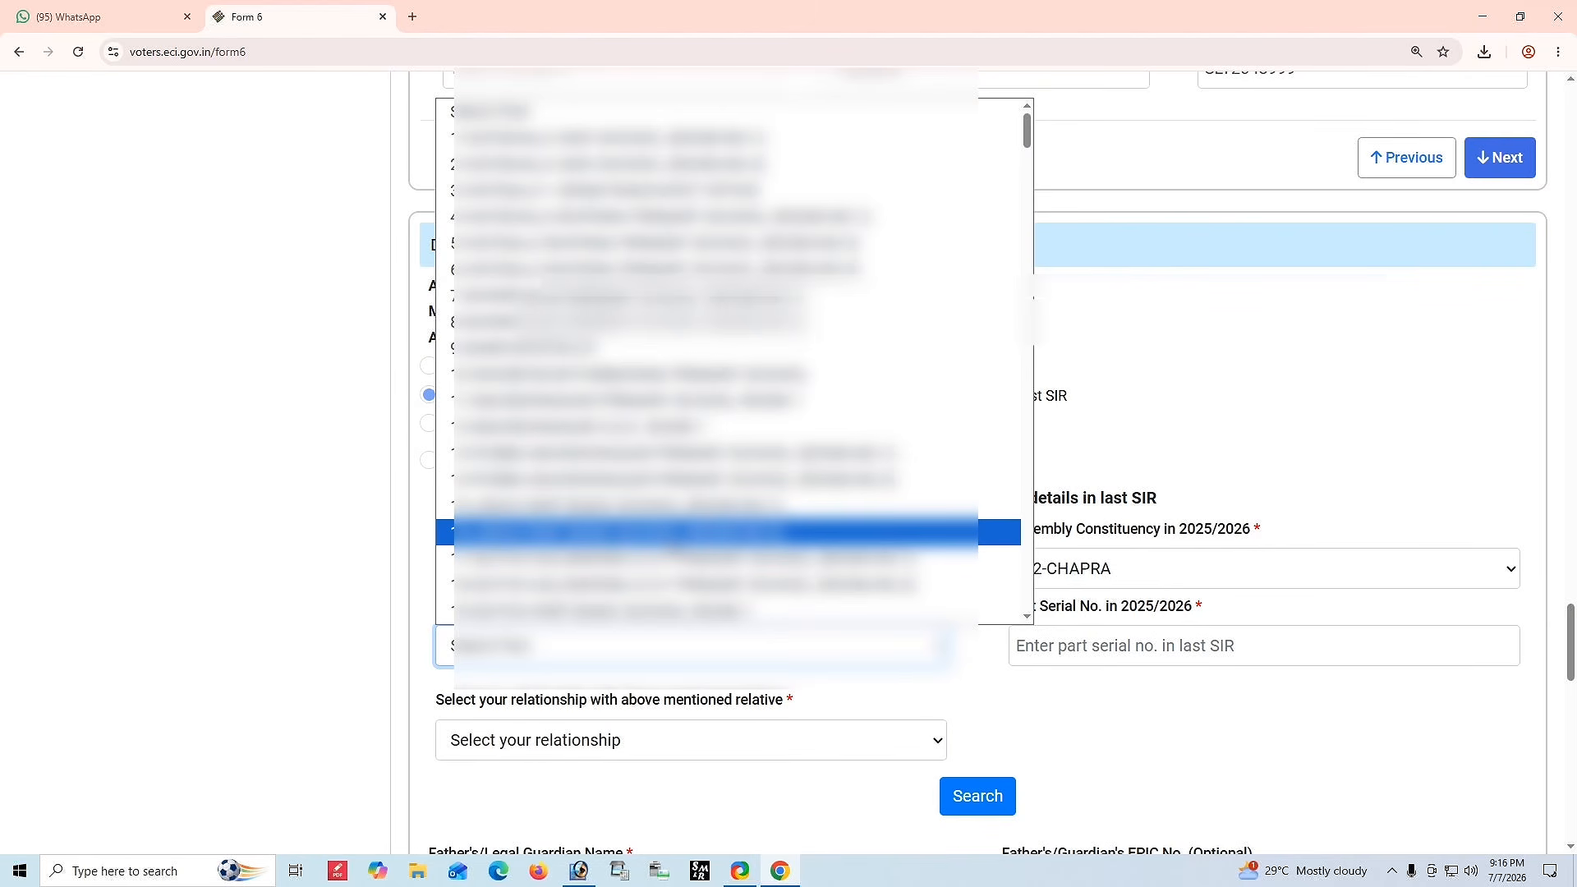
scroll(752, 476, "down", 20)
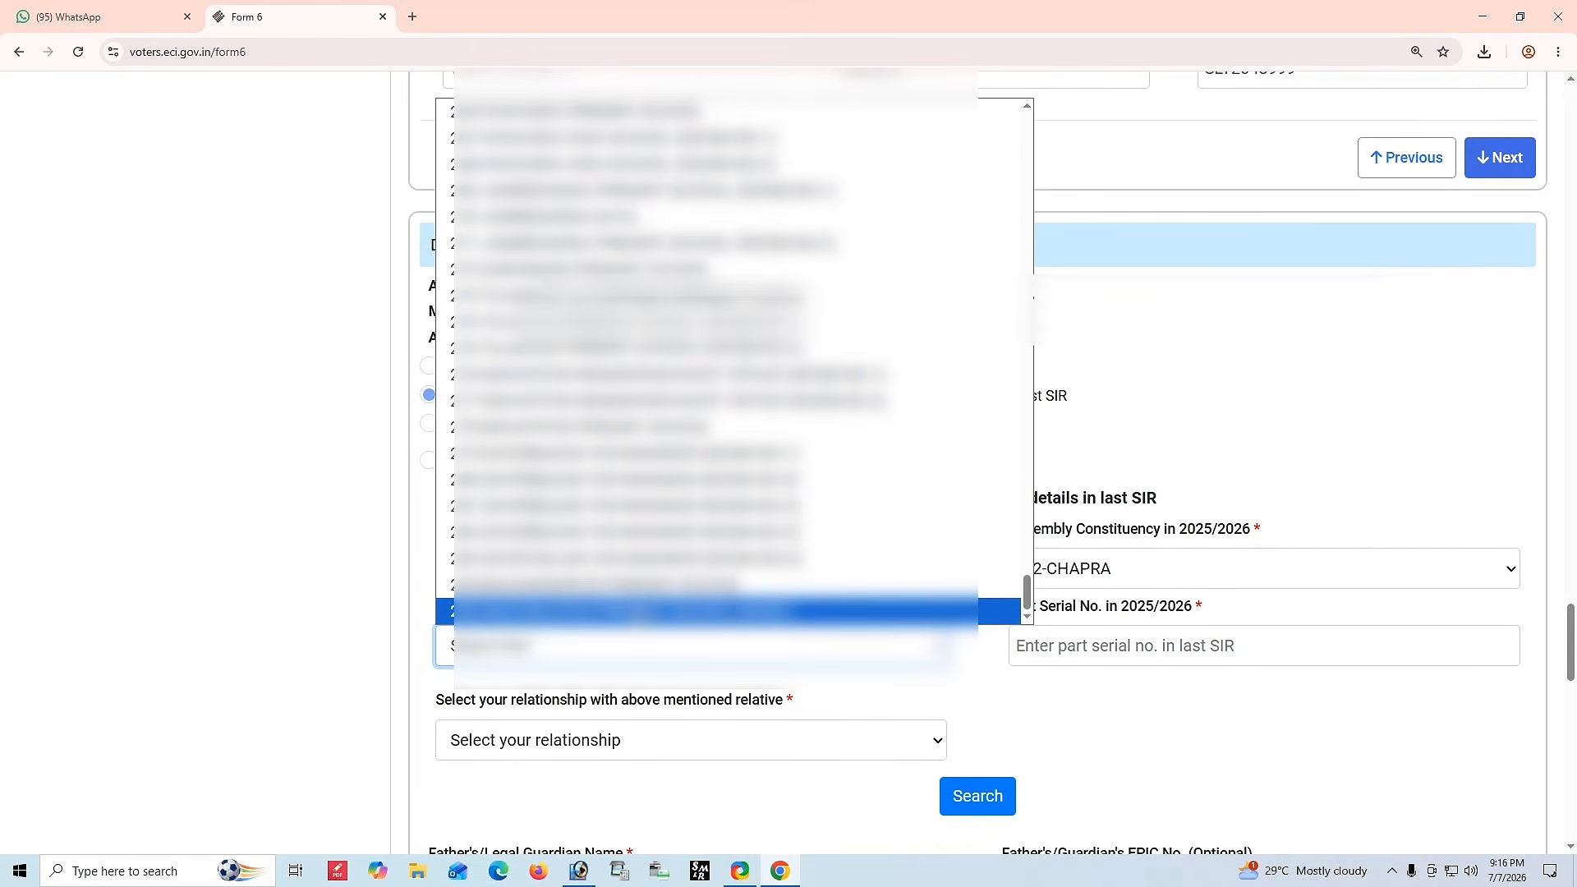
left_click(681, 611)
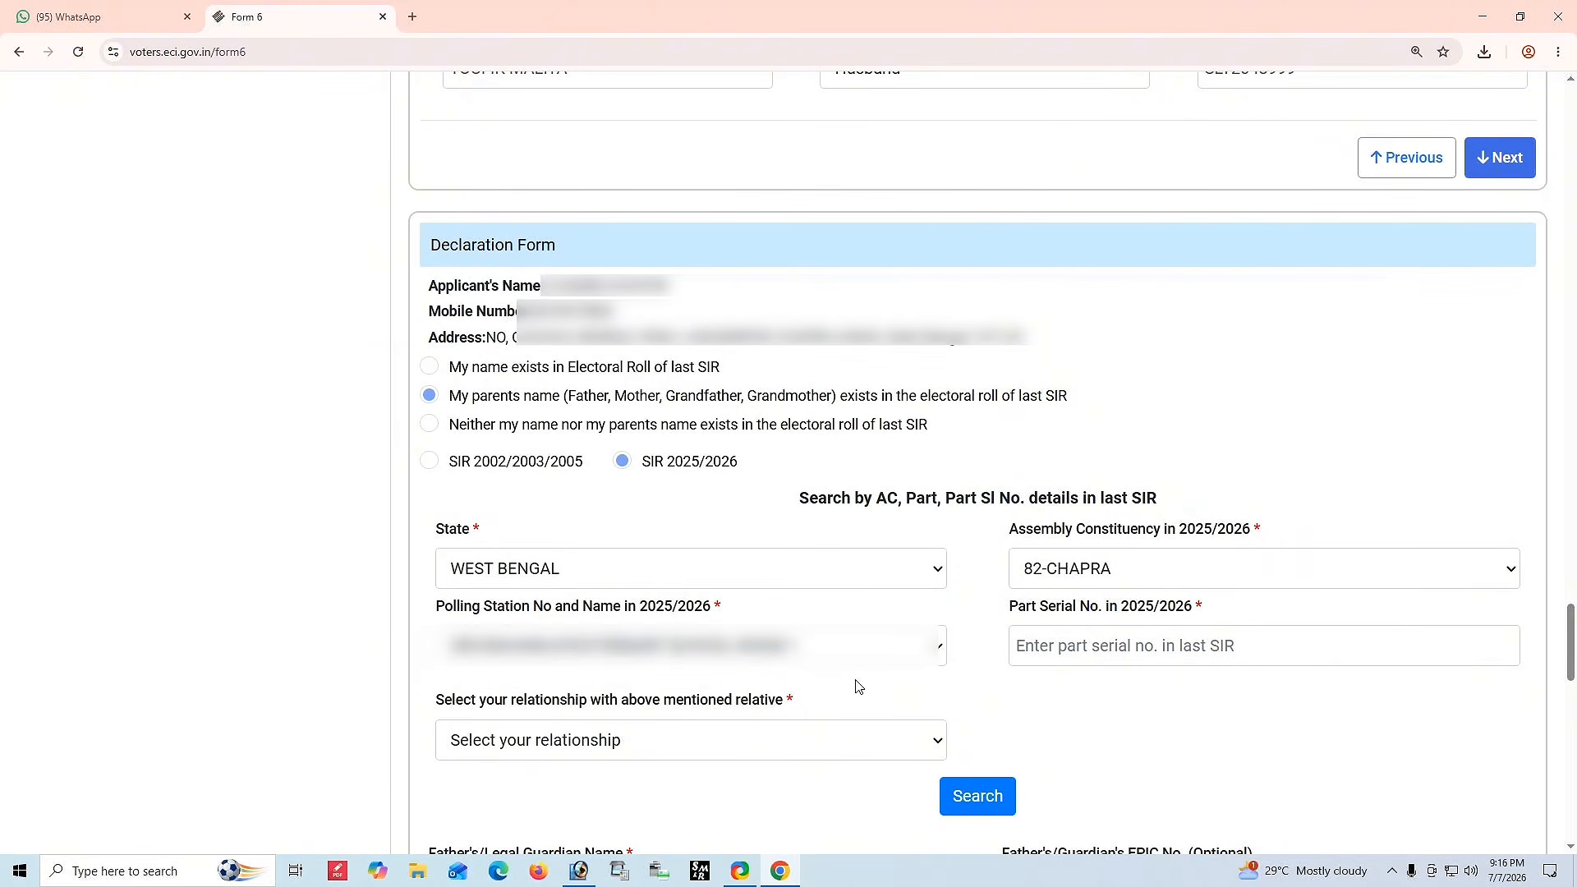
left_click(1109, 641)
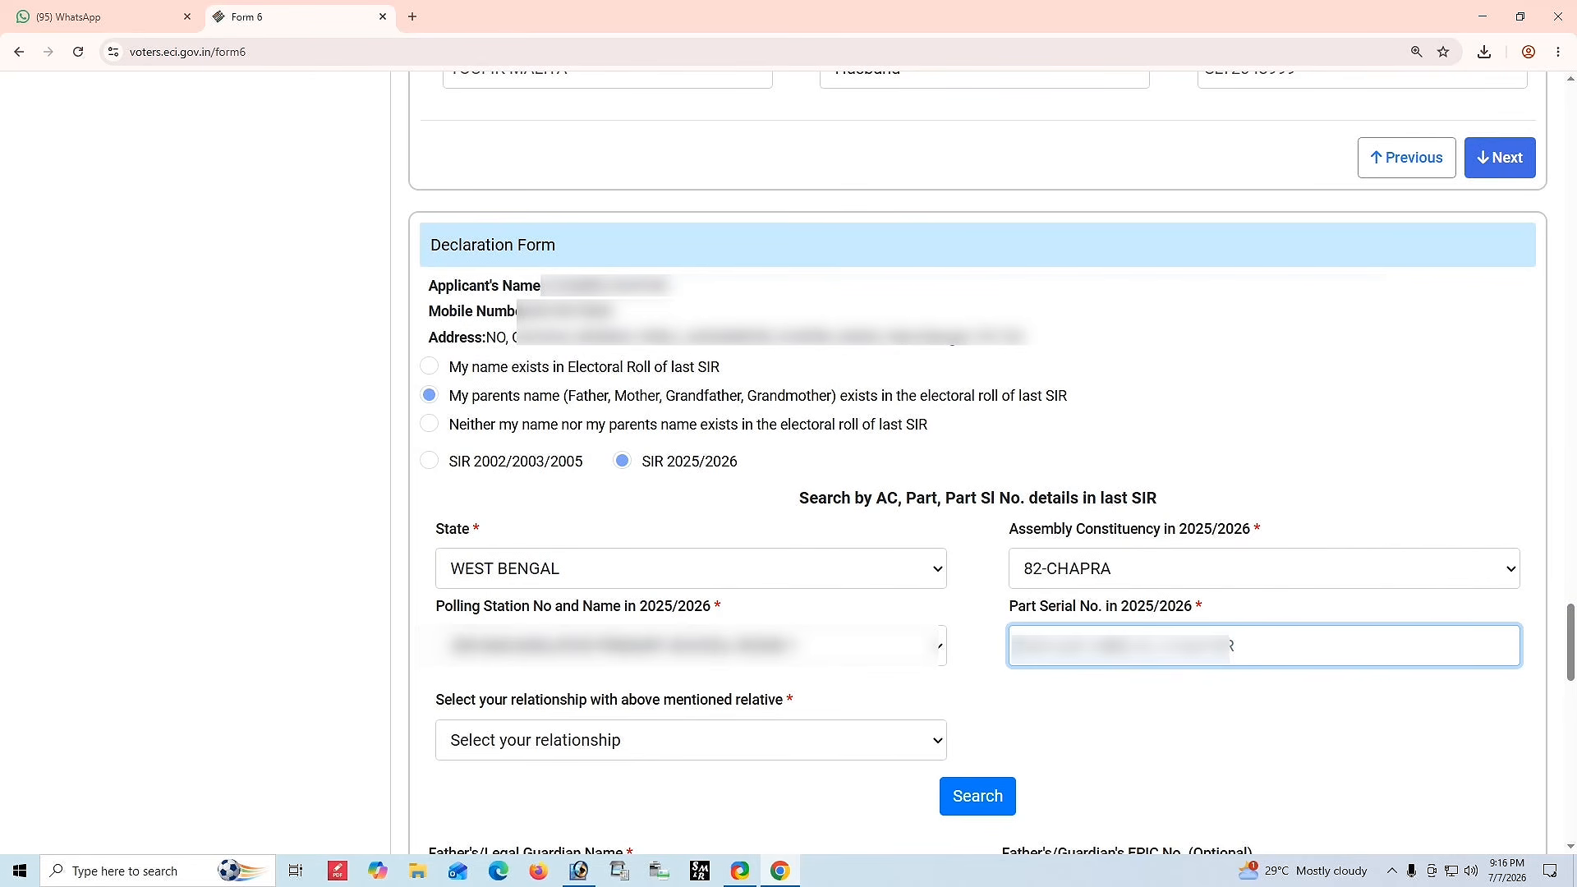
type("???")
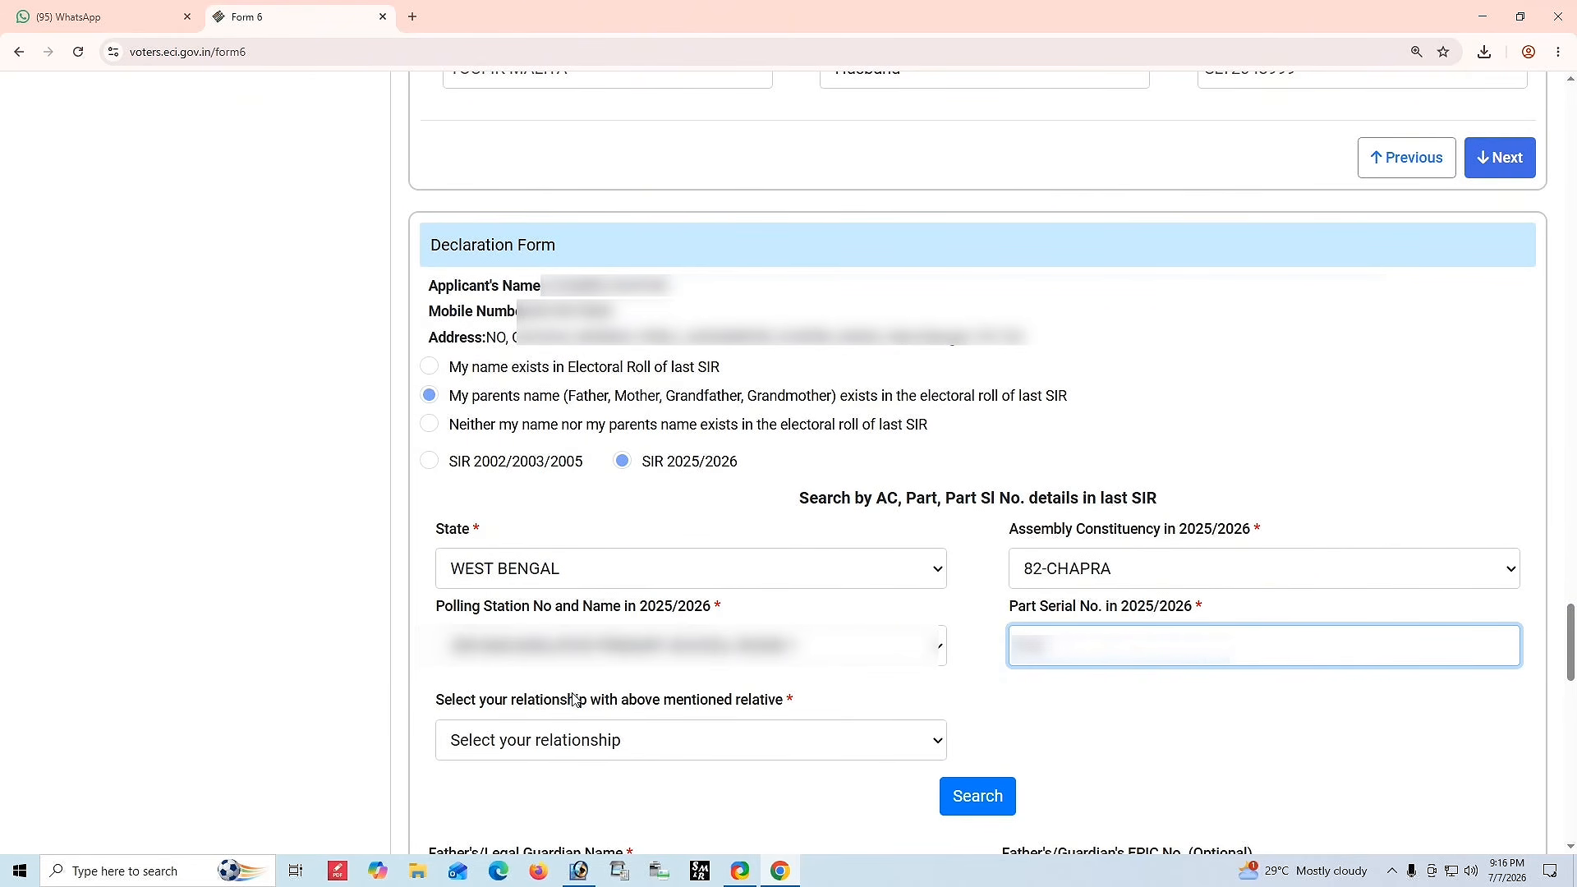
Set the relationship with the mentioned relative to Father and search the last SIR roll.
left_click_drag(426, 700, 805, 719)
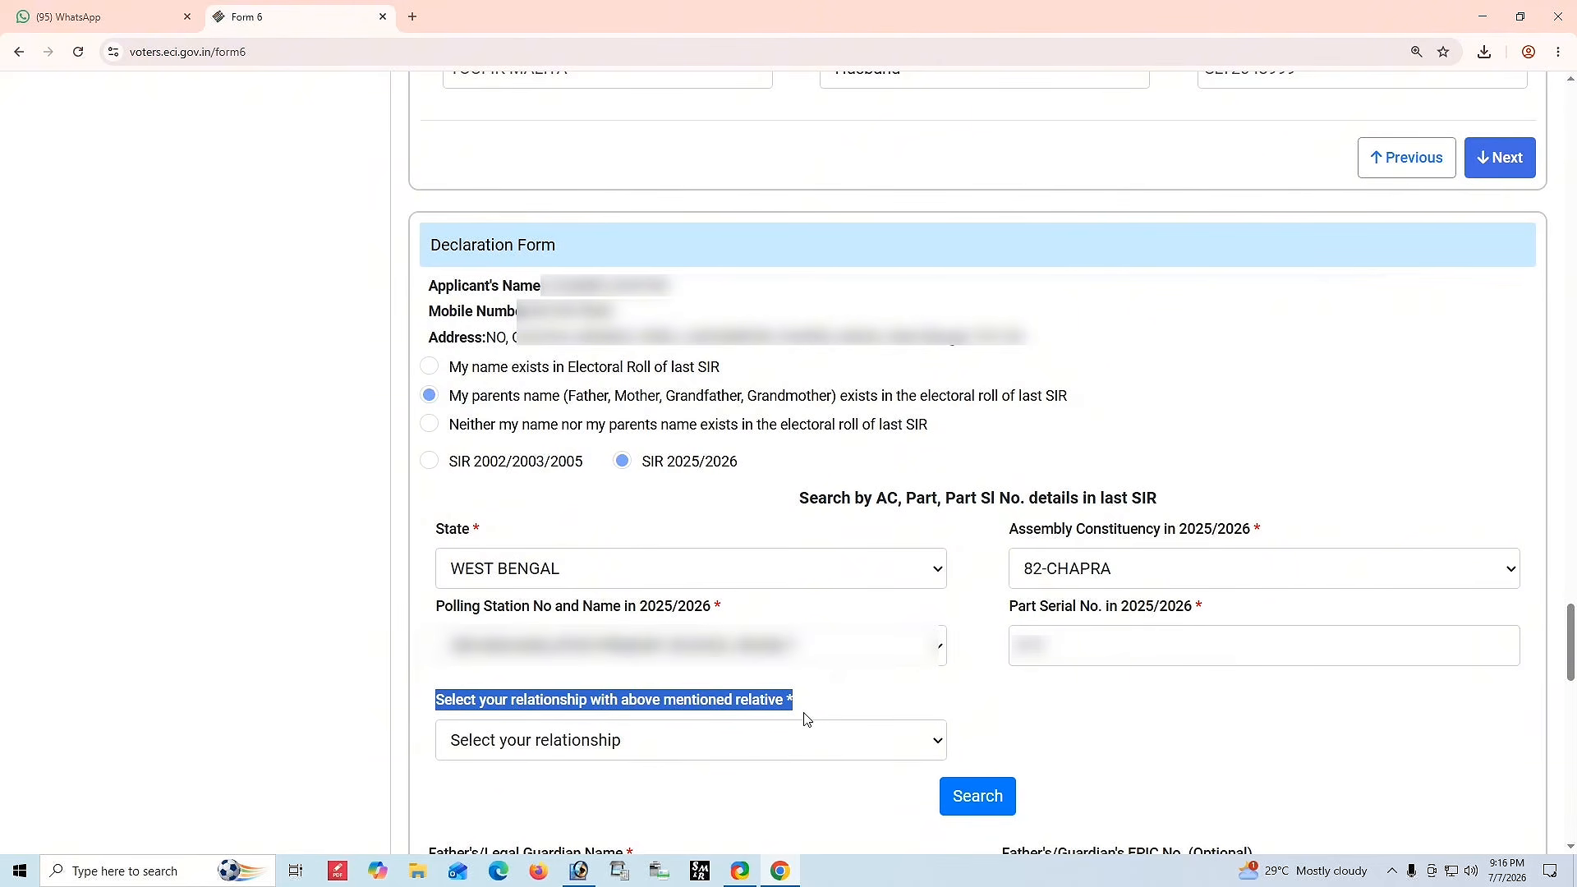
left_click(556, 748)
left_click(264, 551)
left_click_drag(572, 501, 1255, 744)
left_click(1254, 743)
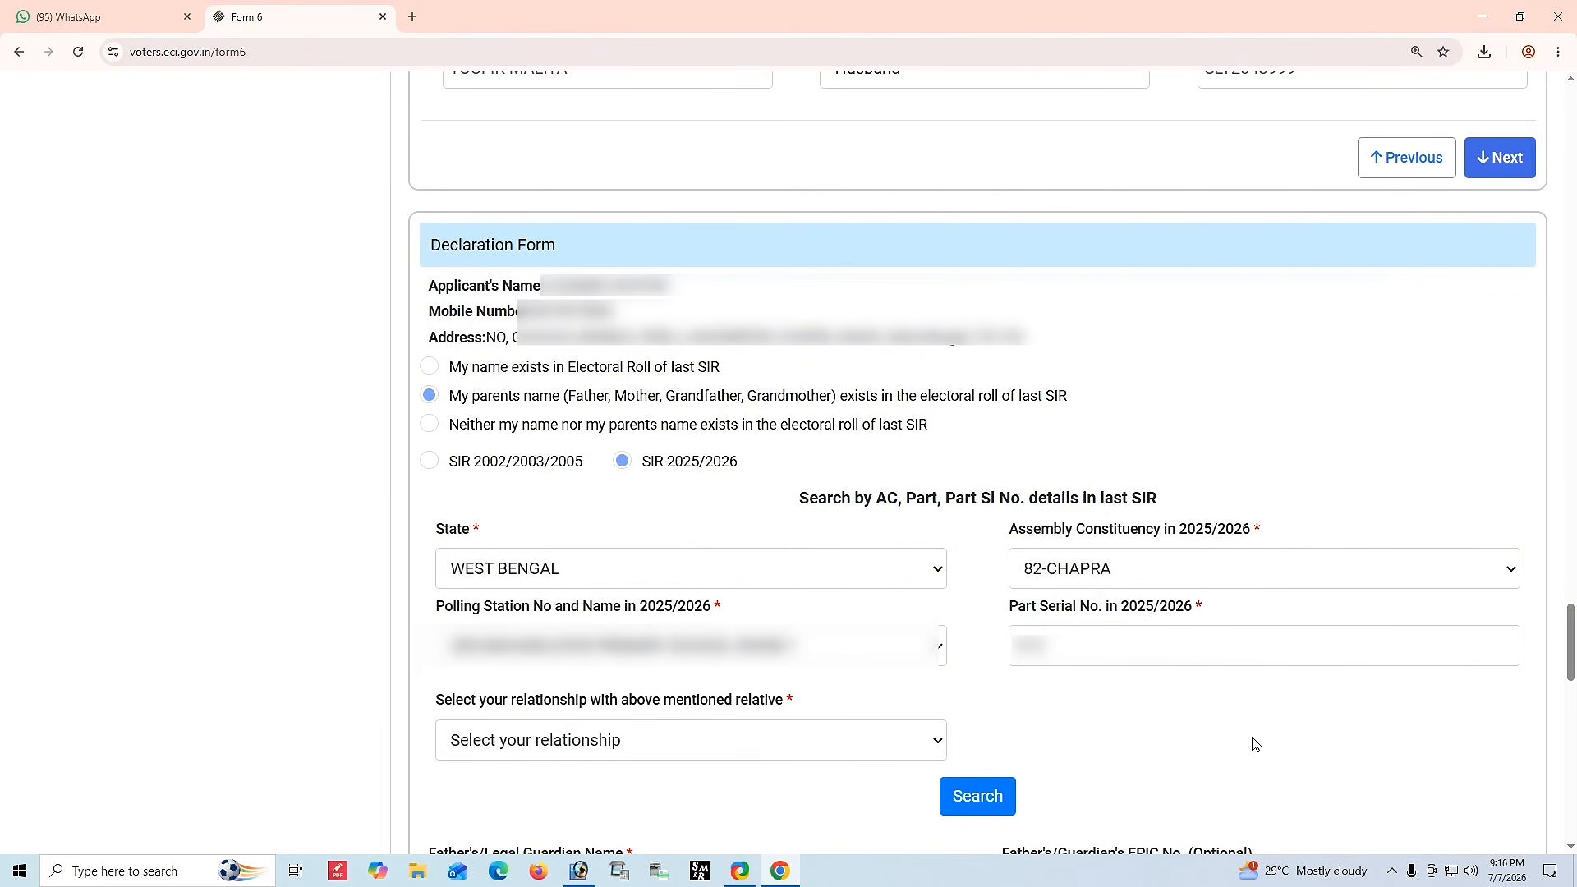
left_click(563, 752)
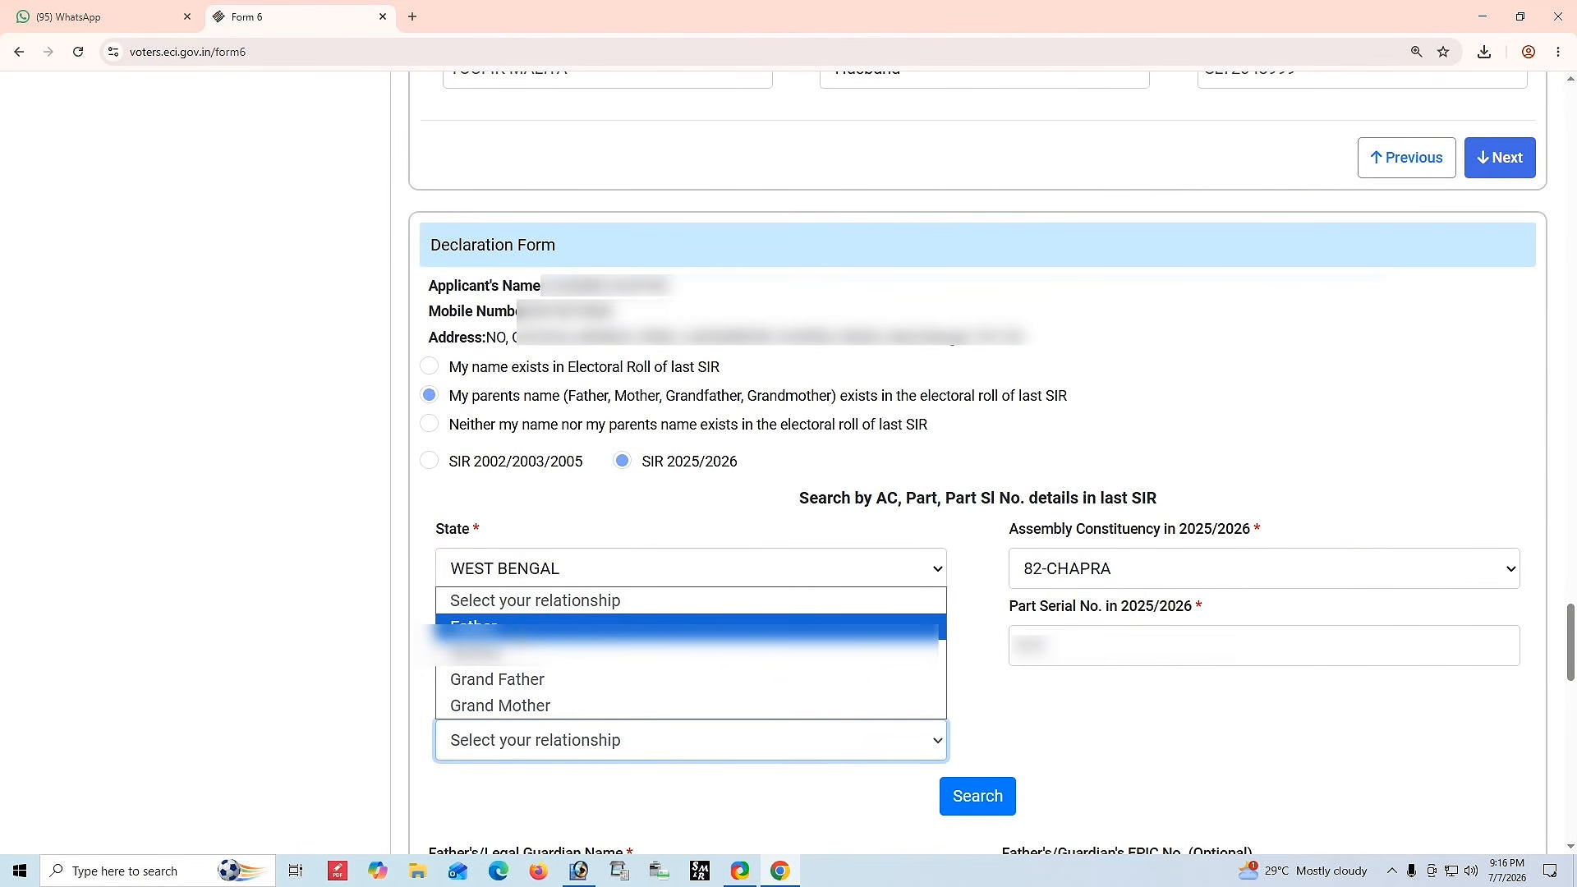
left_click(526, 626)
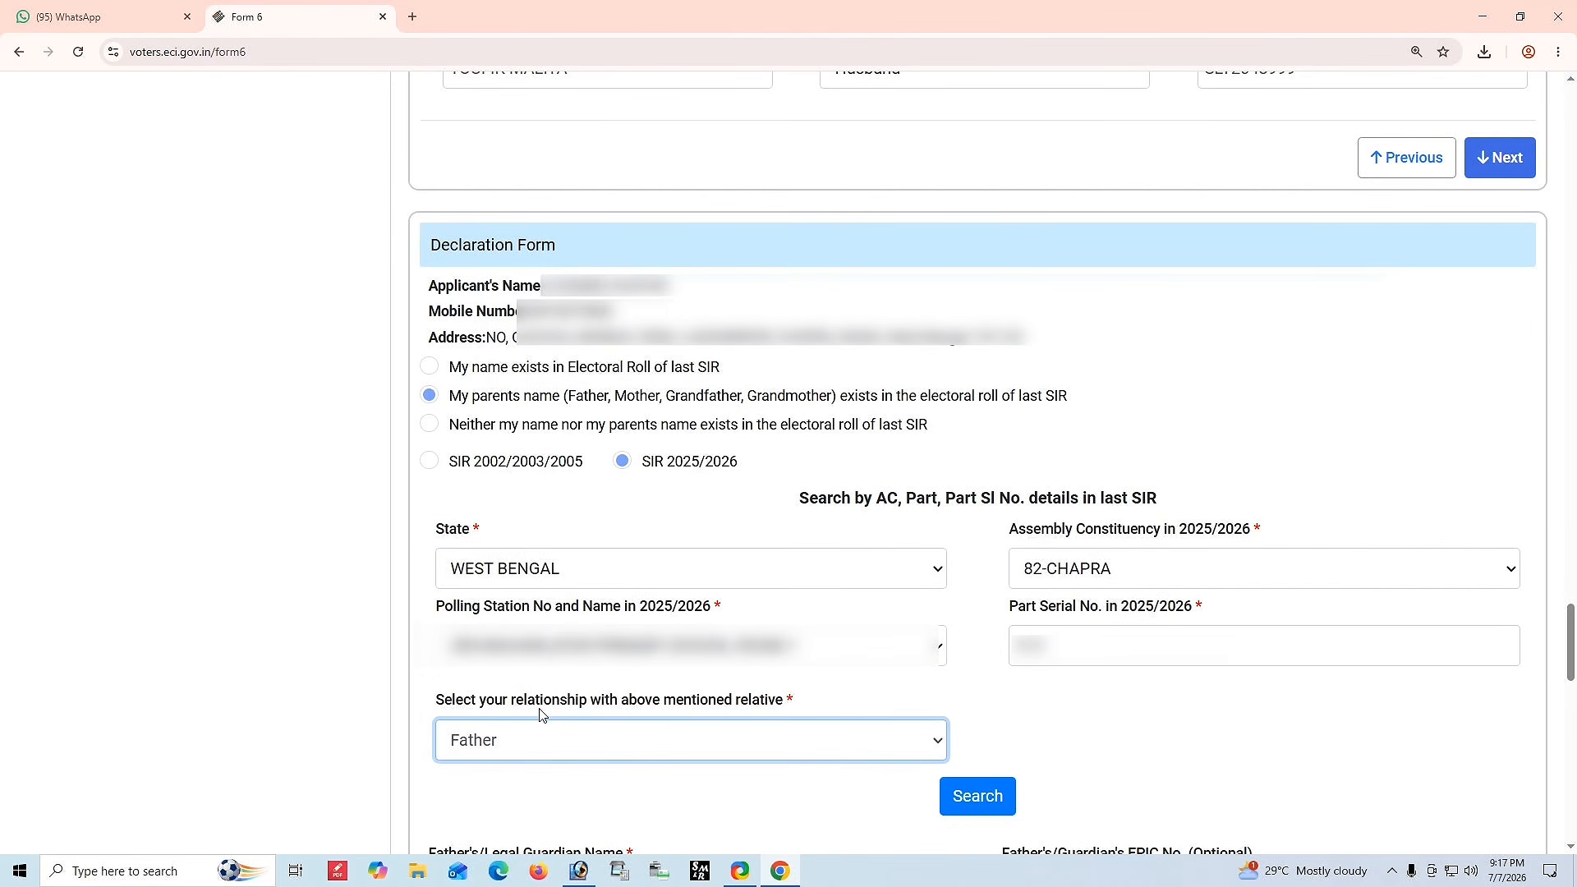
left_click(974, 801)
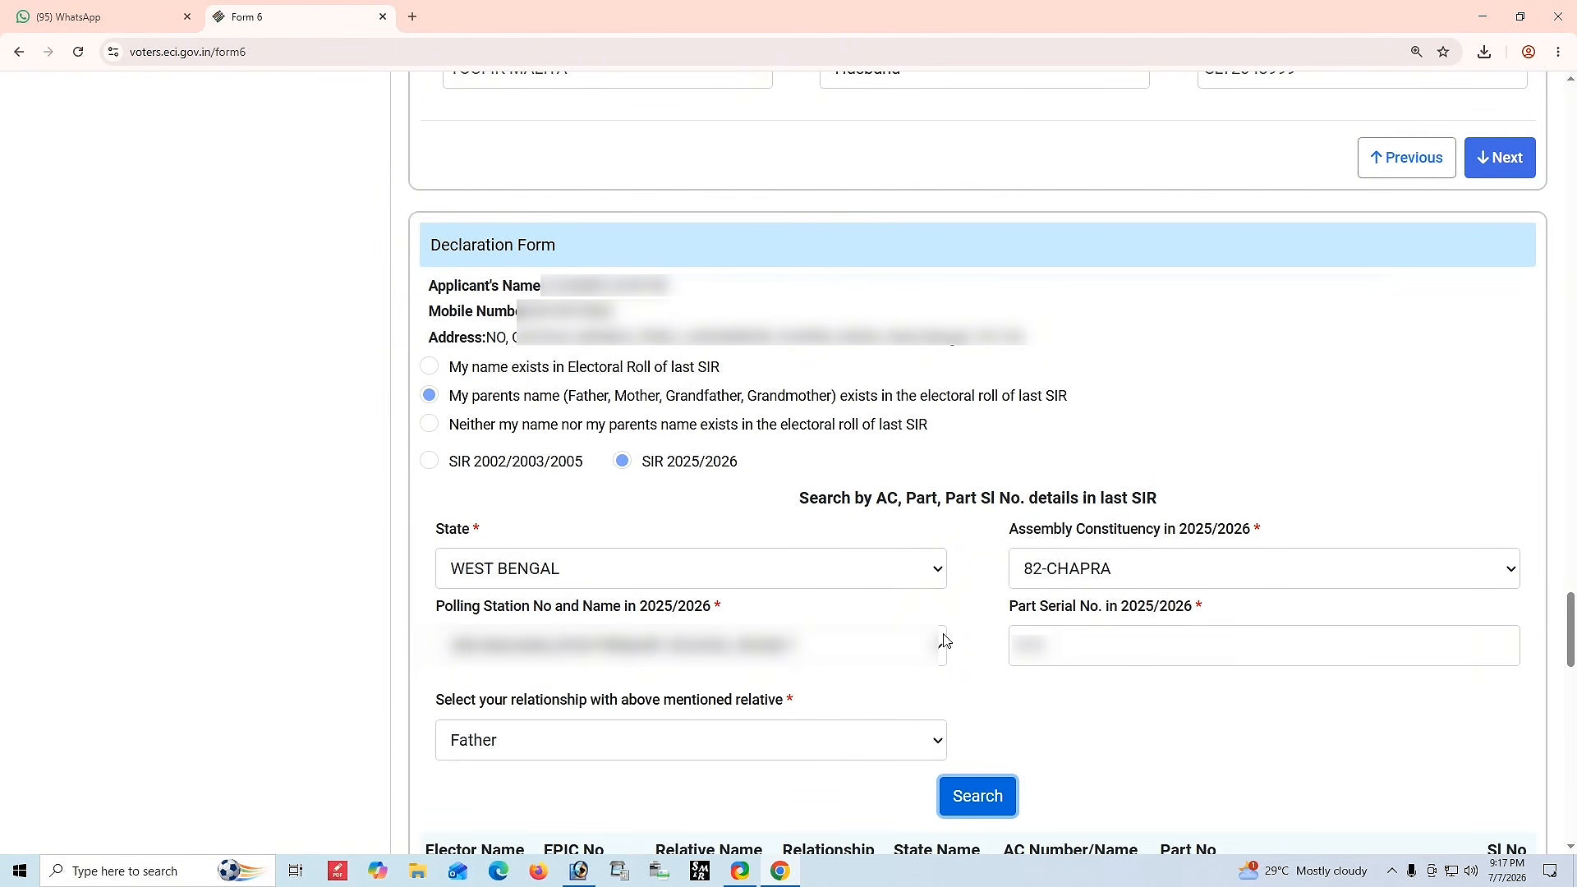
Confirm that the relative's name exists in the West Bengal 2025/2026 electoral roll as per the search result.
scroll(946, 634, "down", 7)
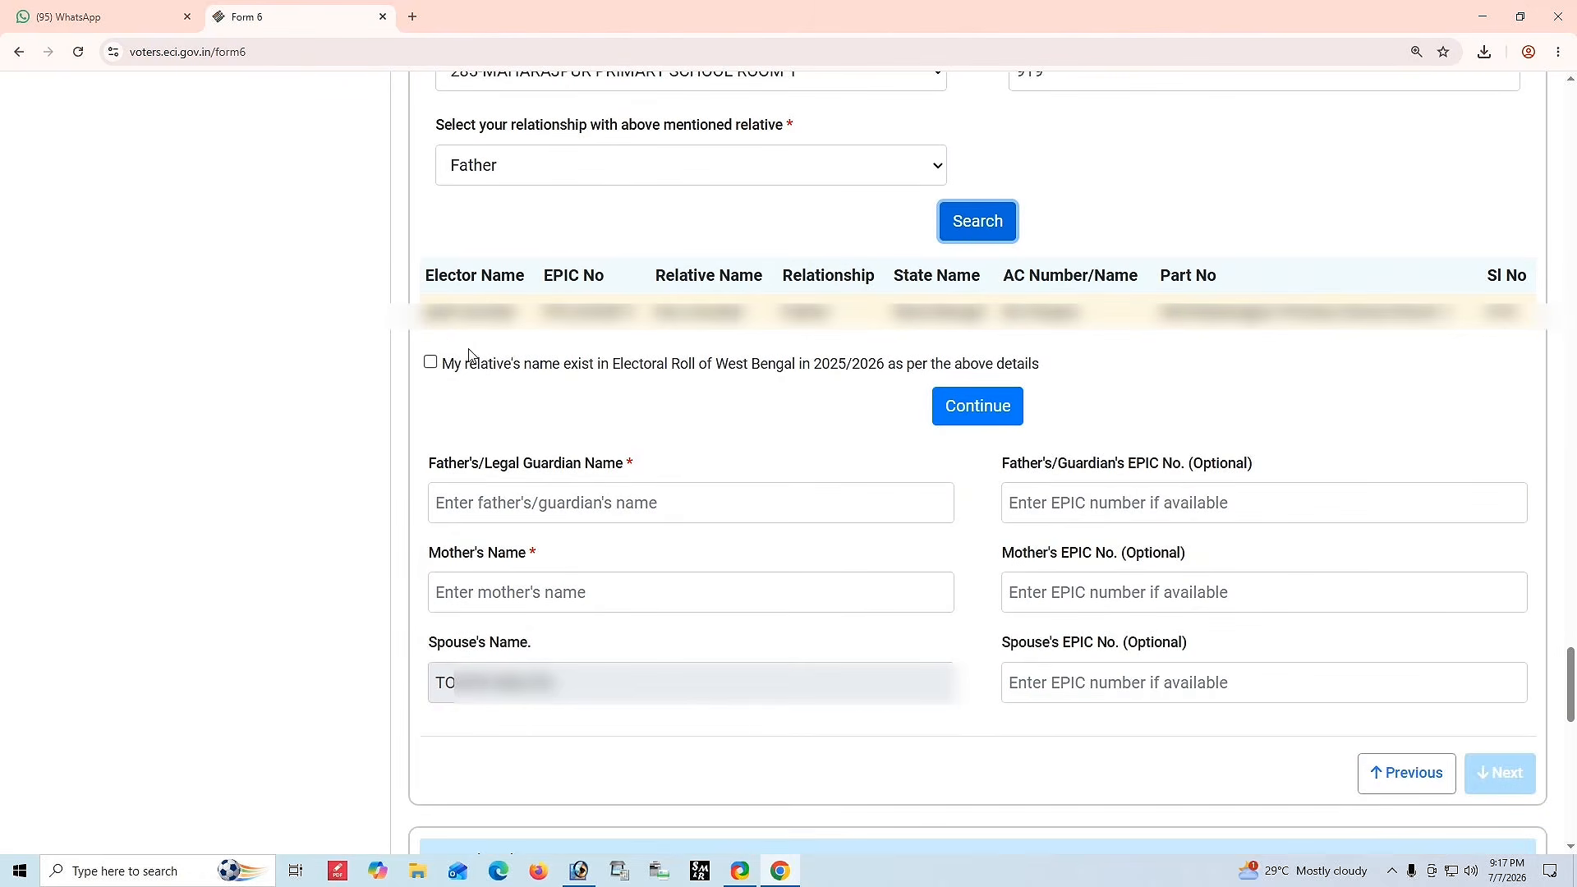
left_click_drag(427, 271, 1467, 340)
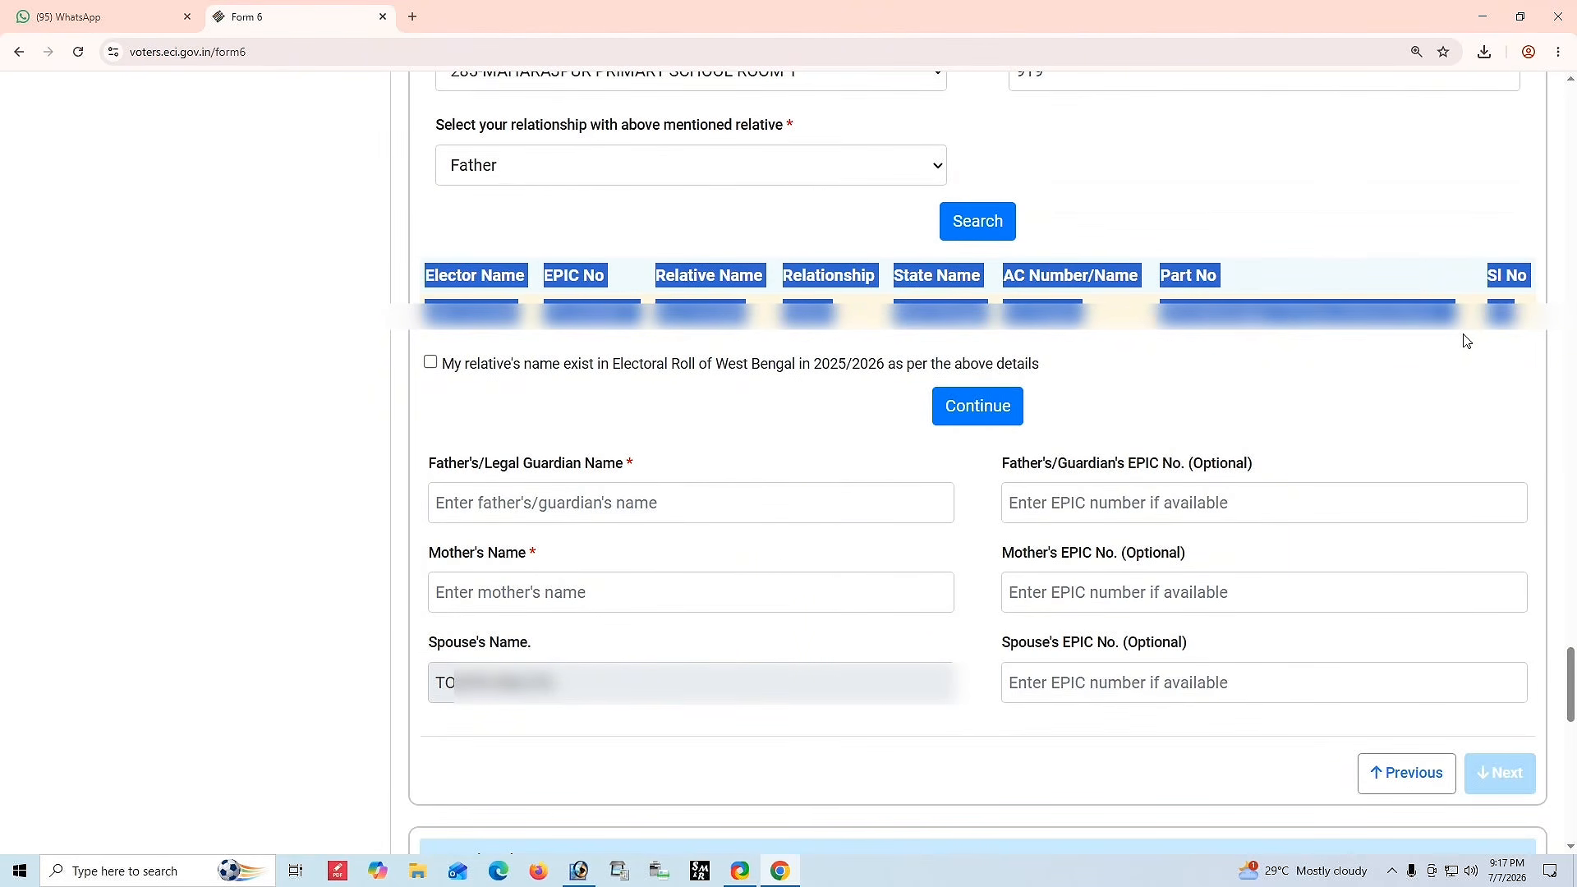
left_click(1406, 356)
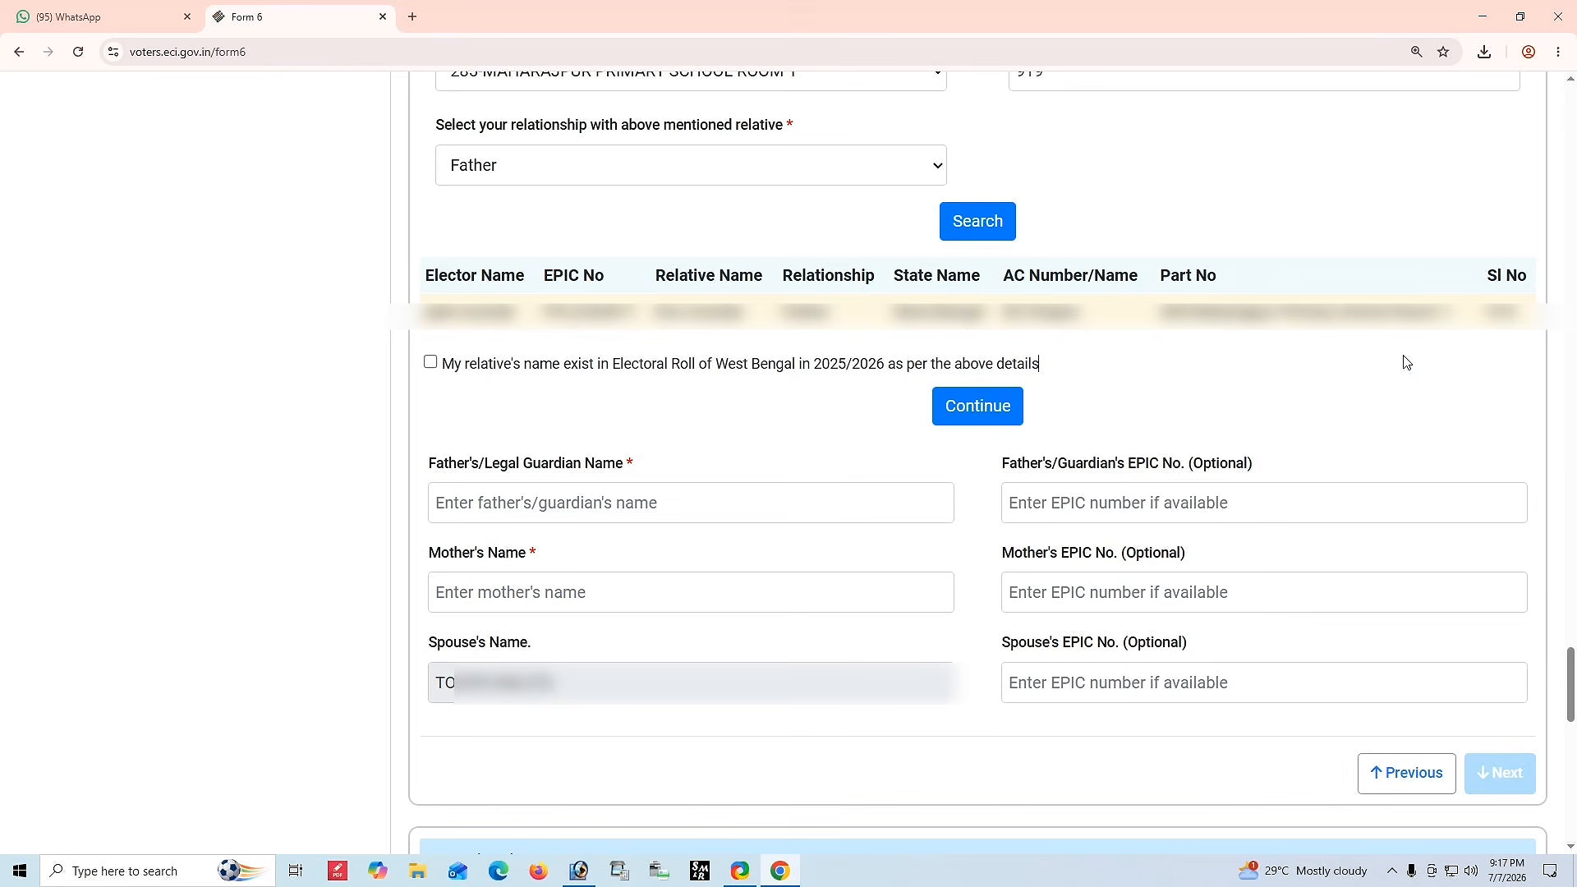
left_click(430, 364)
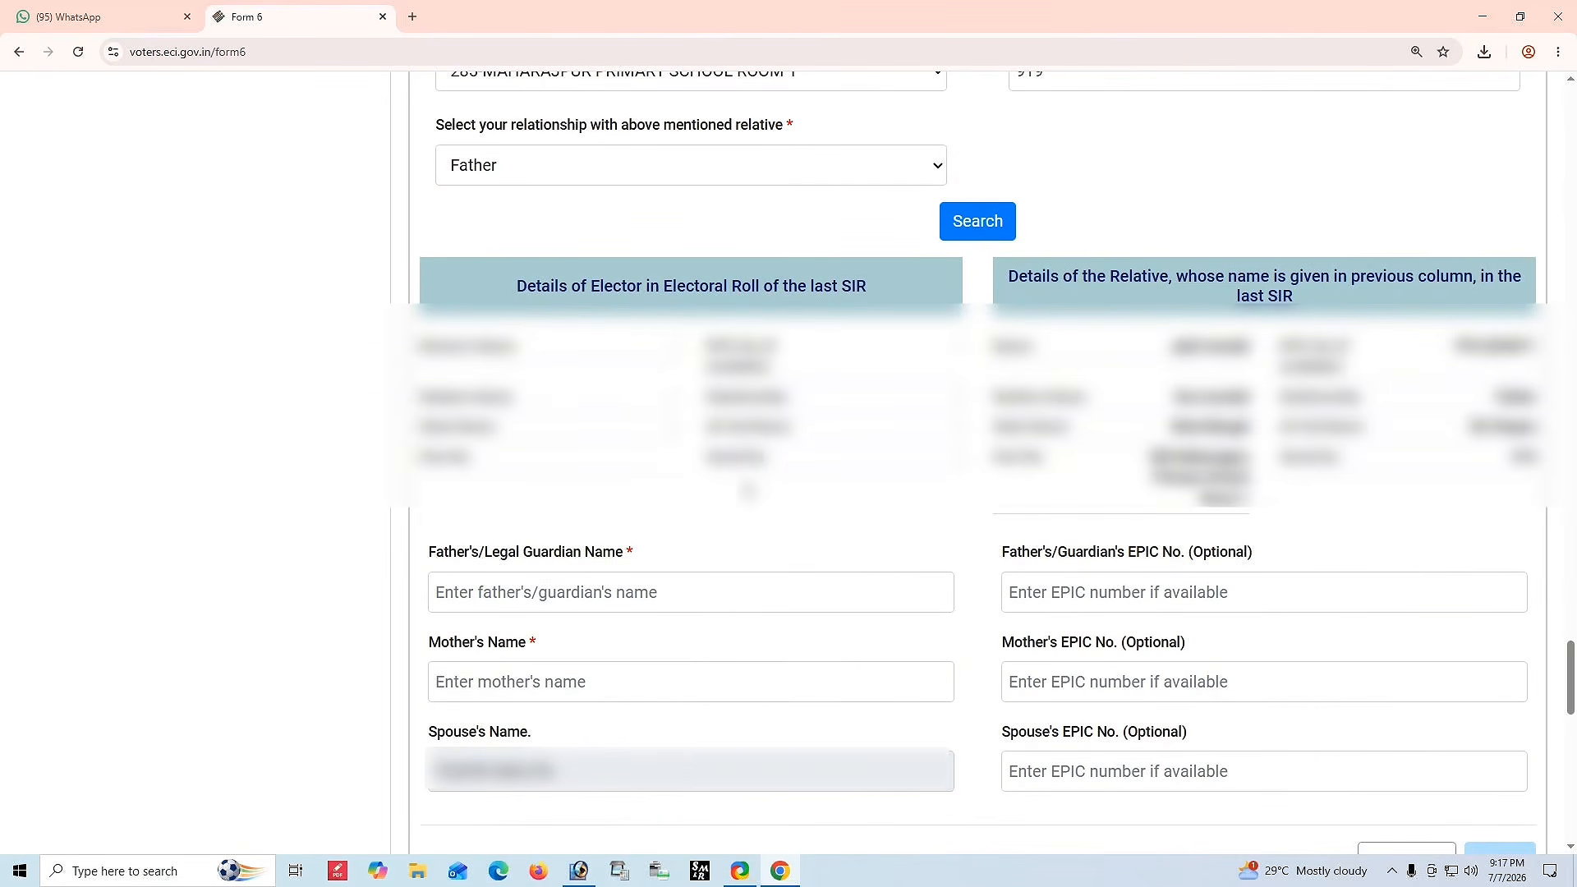
Enter the father's/legal guardian's name and the mother's name.
scroll(769, 521, "down", 5)
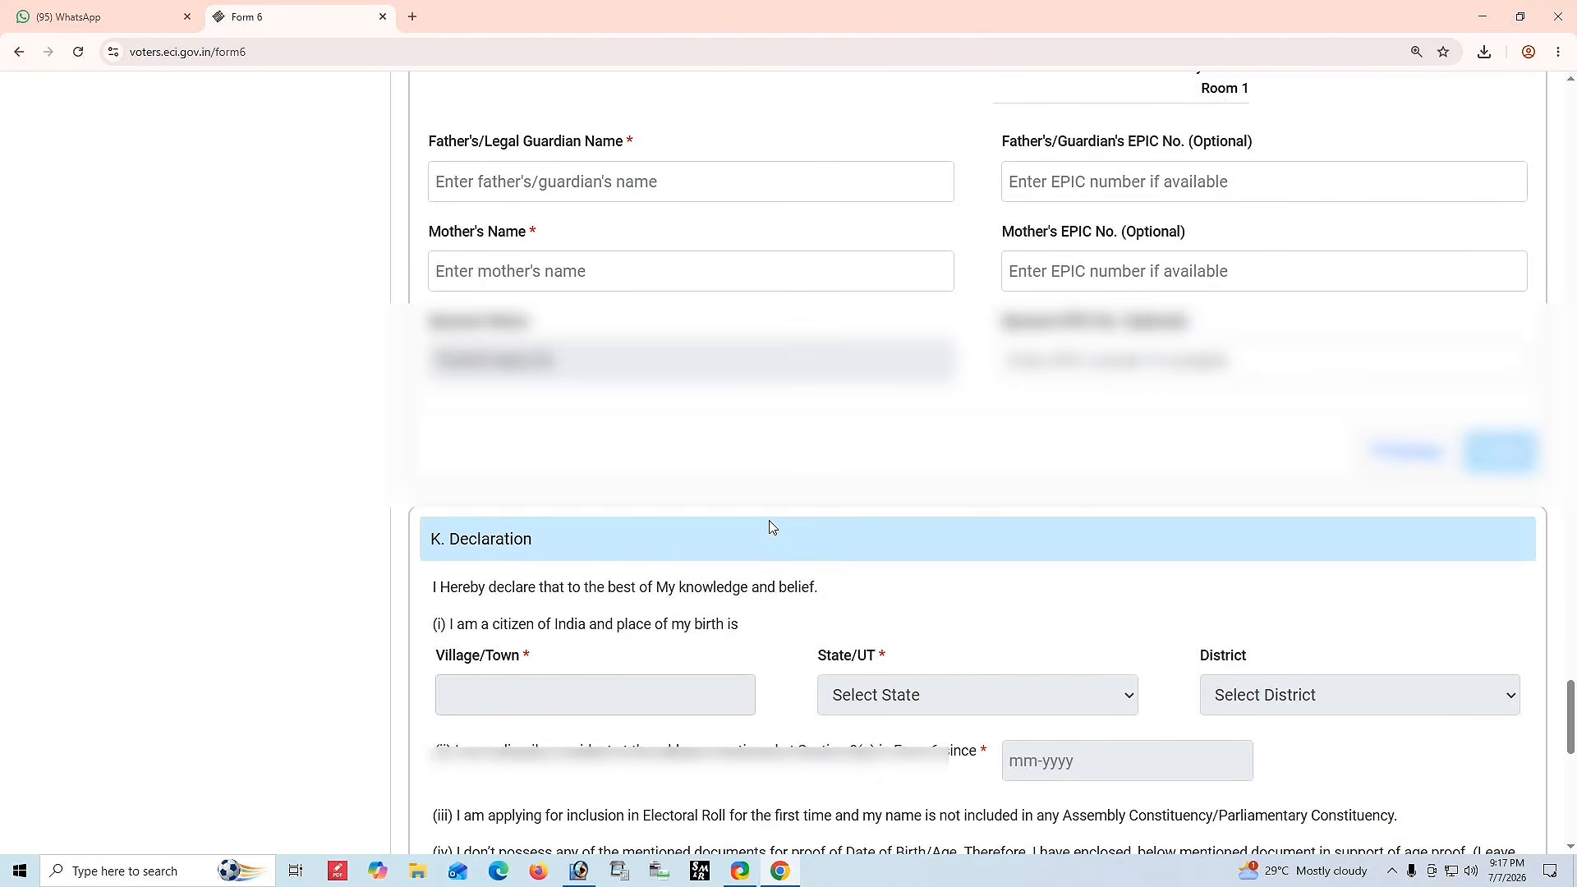
left_click_drag(427, 138, 1269, 166)
left_click(433, 160)
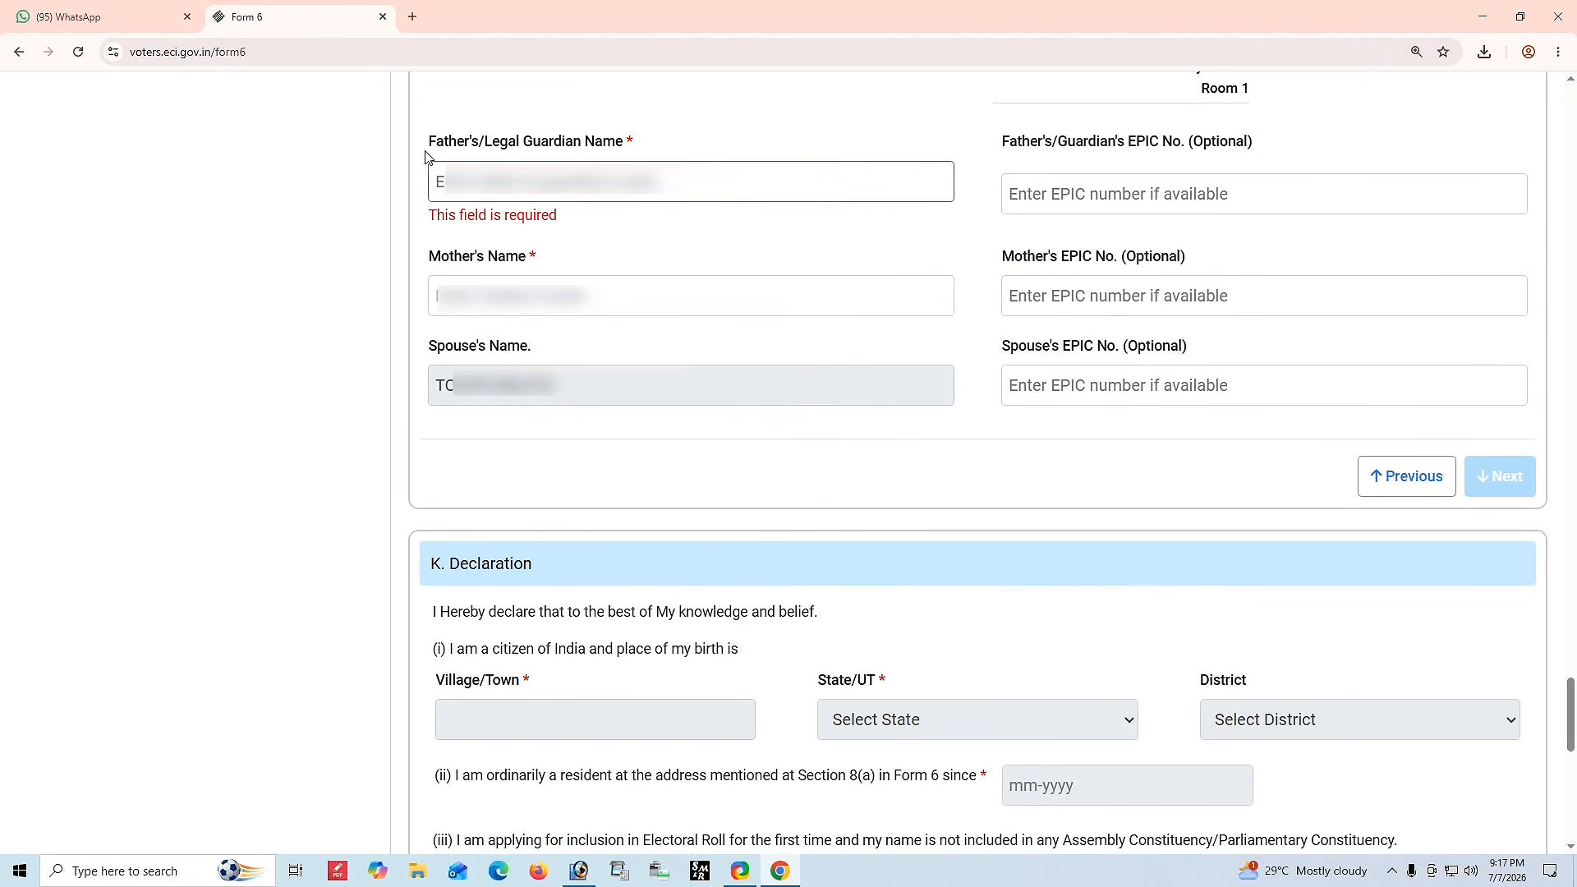
left_click_drag(423, 149, 714, 161)
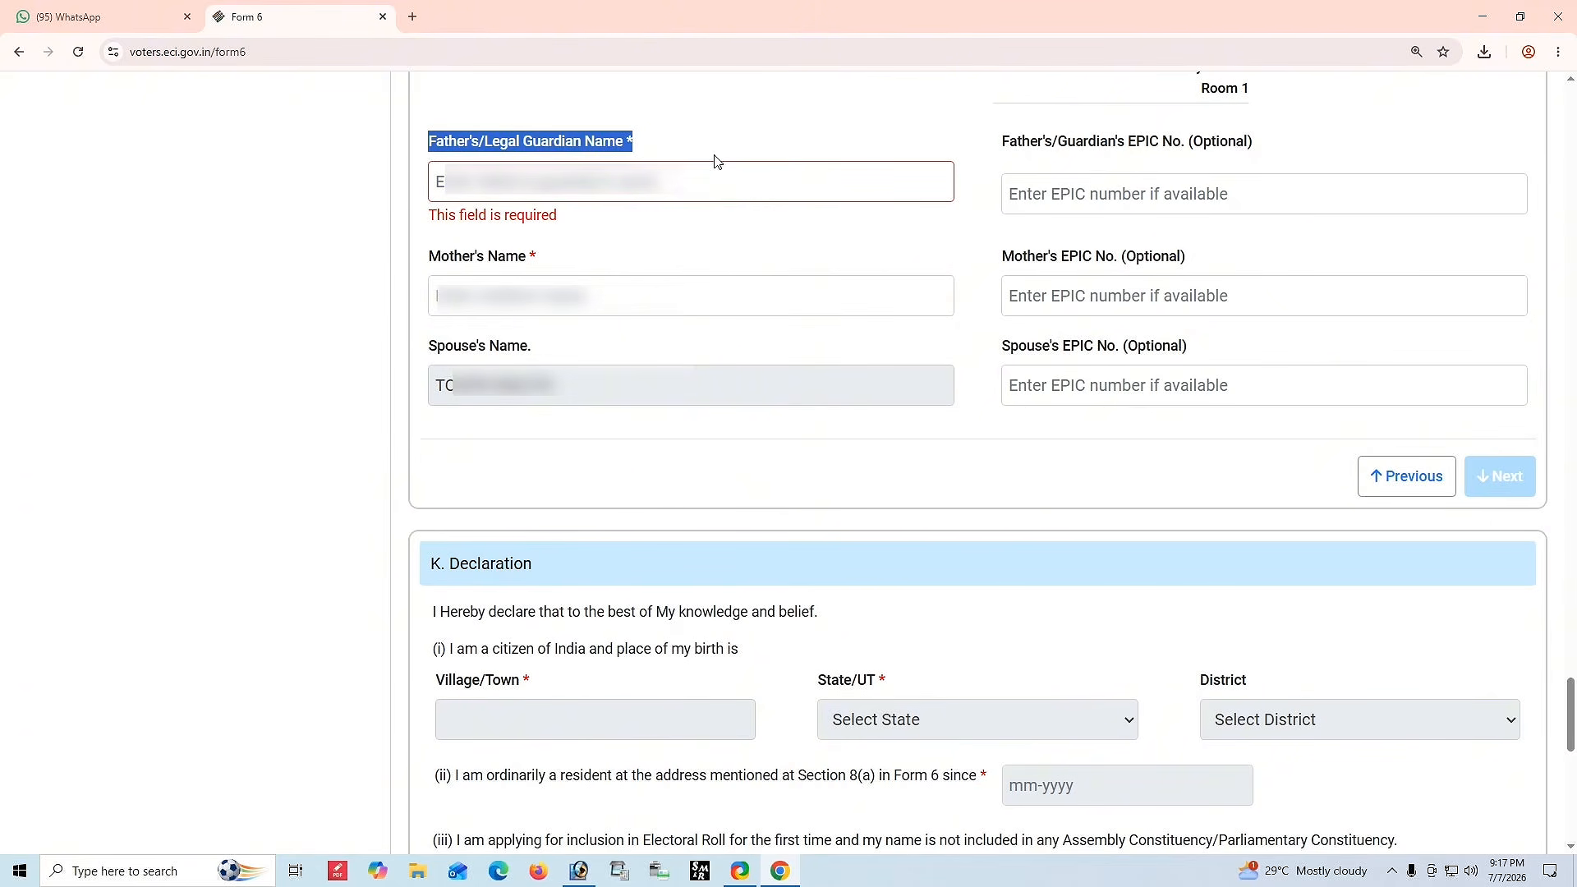
left_click_drag(1000, 152, 1293, 153)
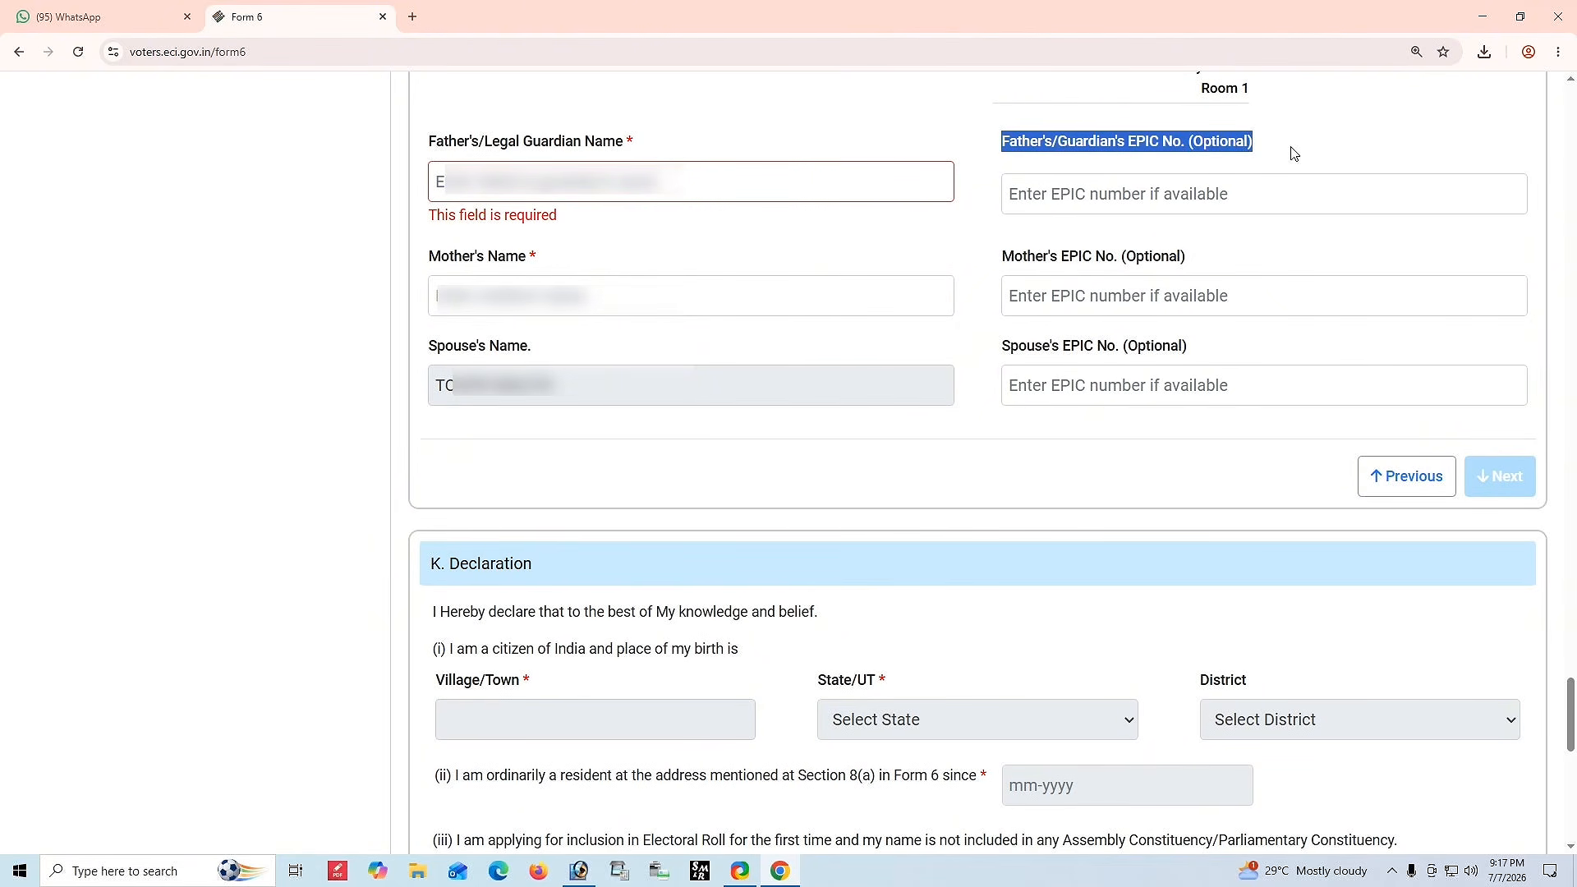
left_click(1291, 154)
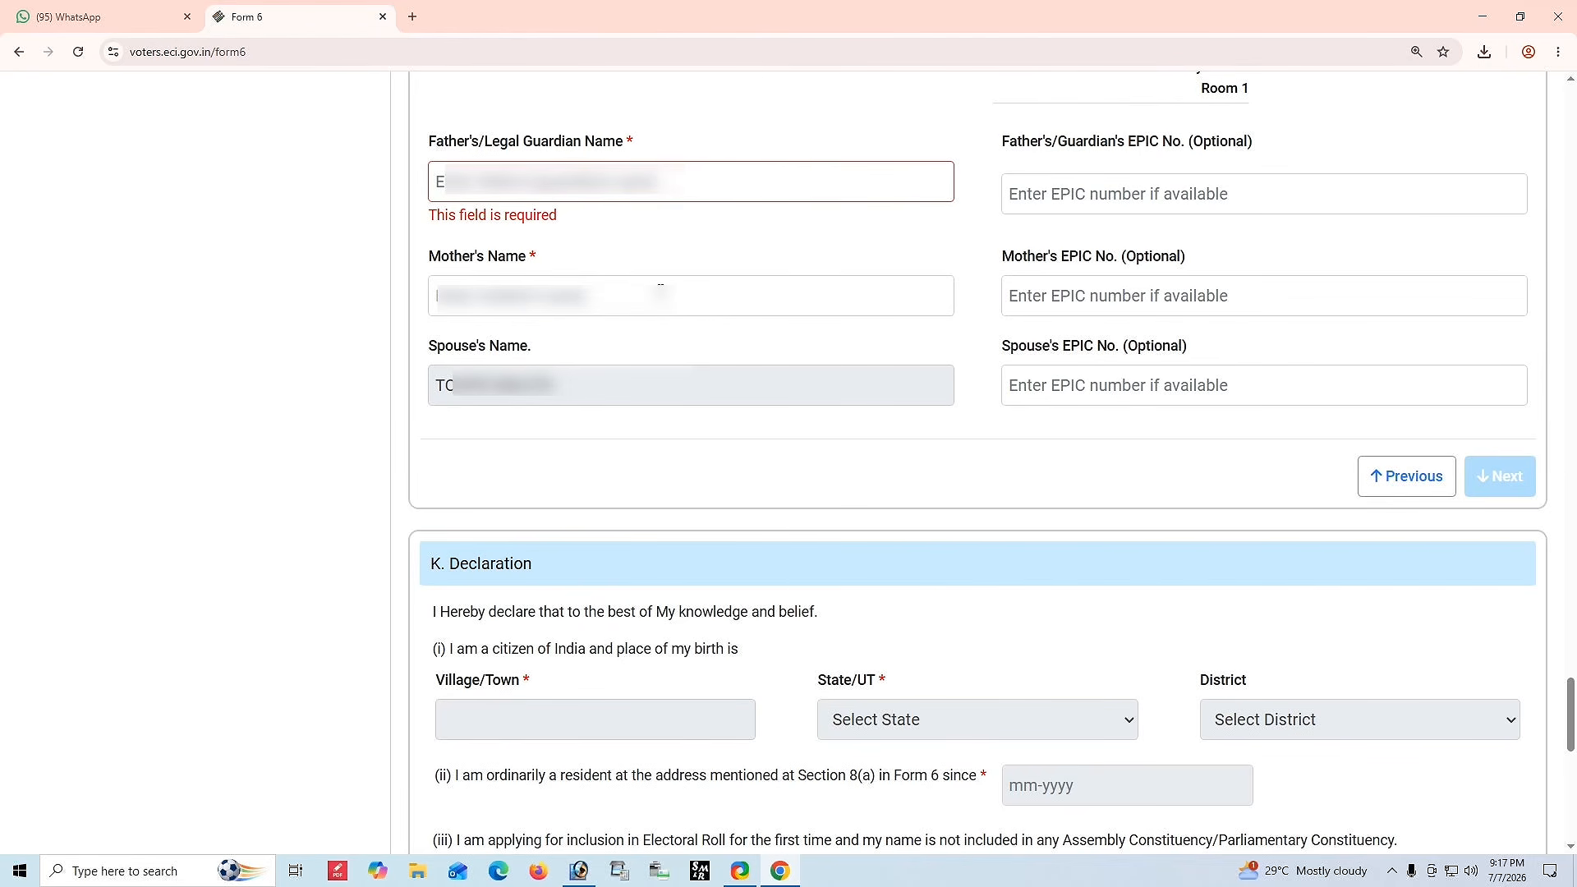
left_click(637, 193)
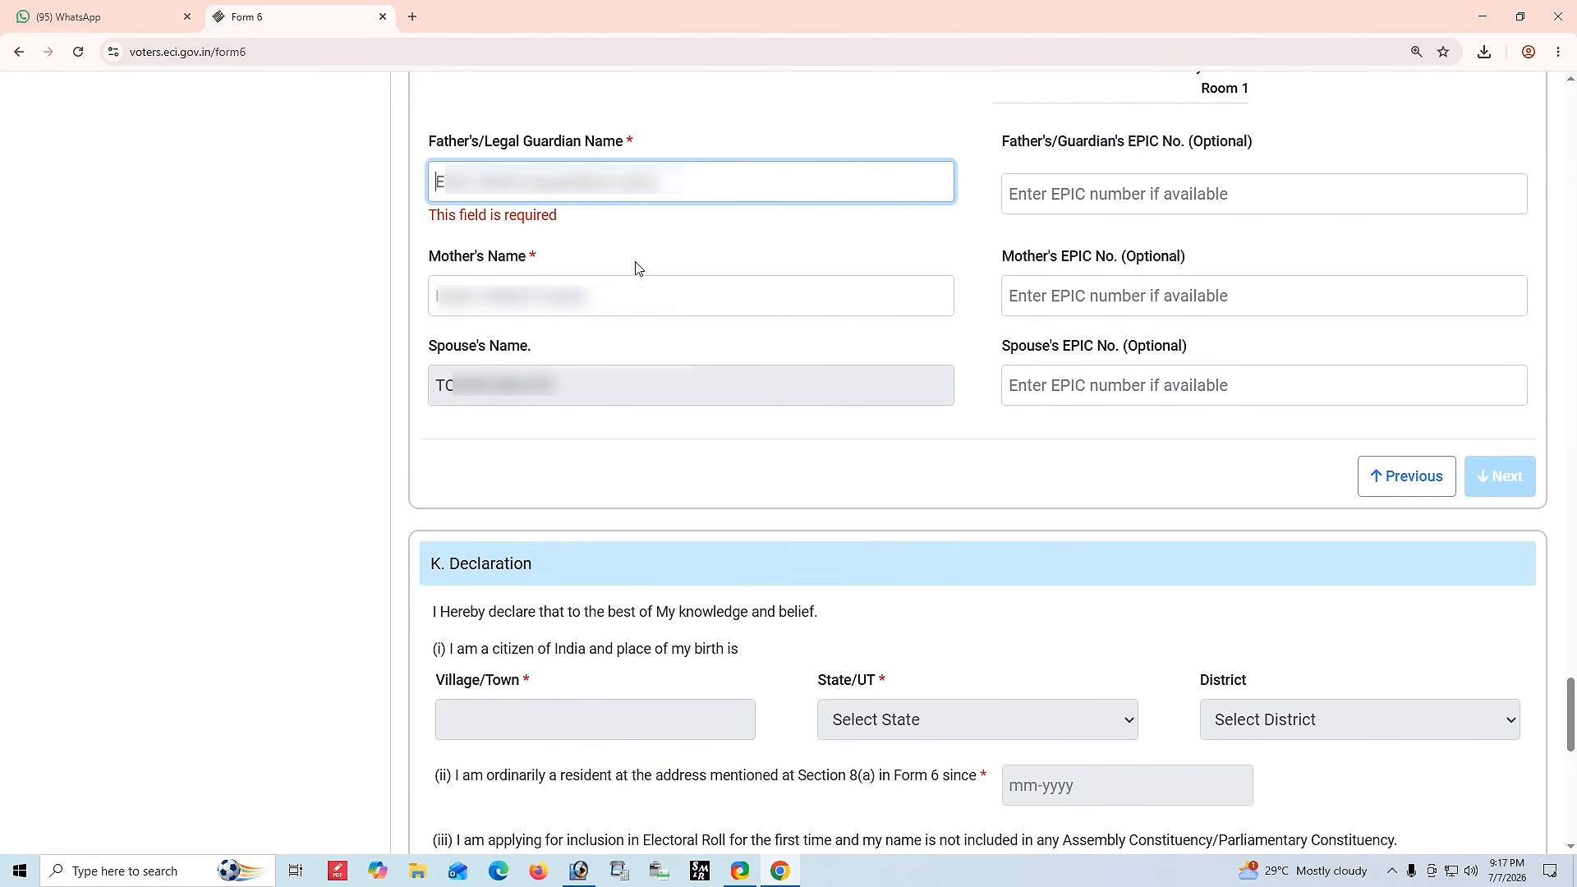
left_click(621, 292)
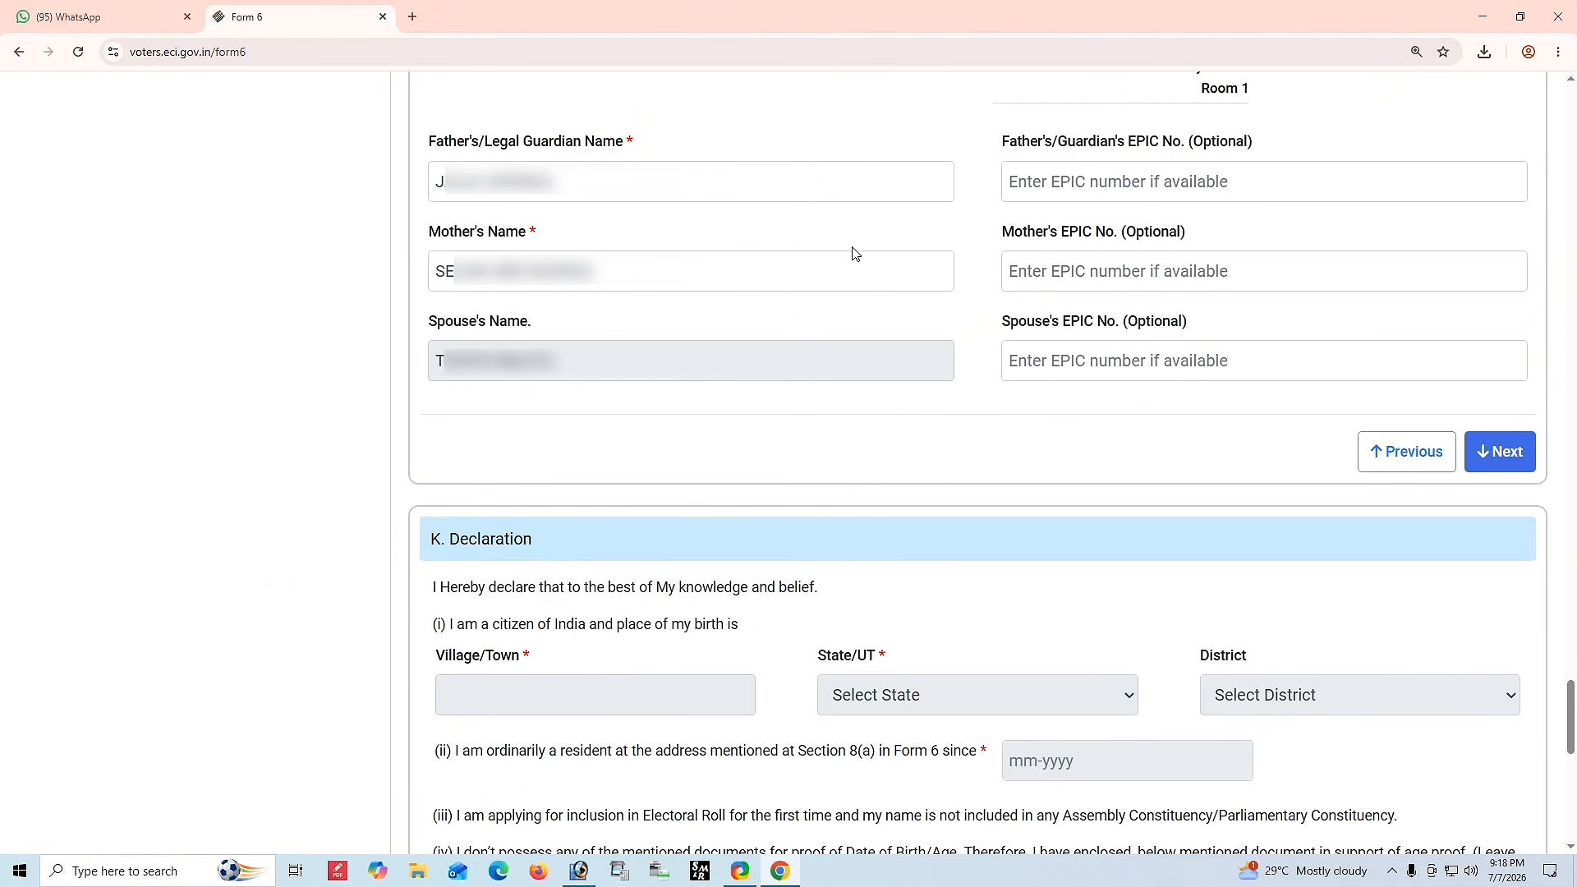
Examine the parents' and spouse's EPIC number fields and the spouse's name field.
left_click(1048, 182)
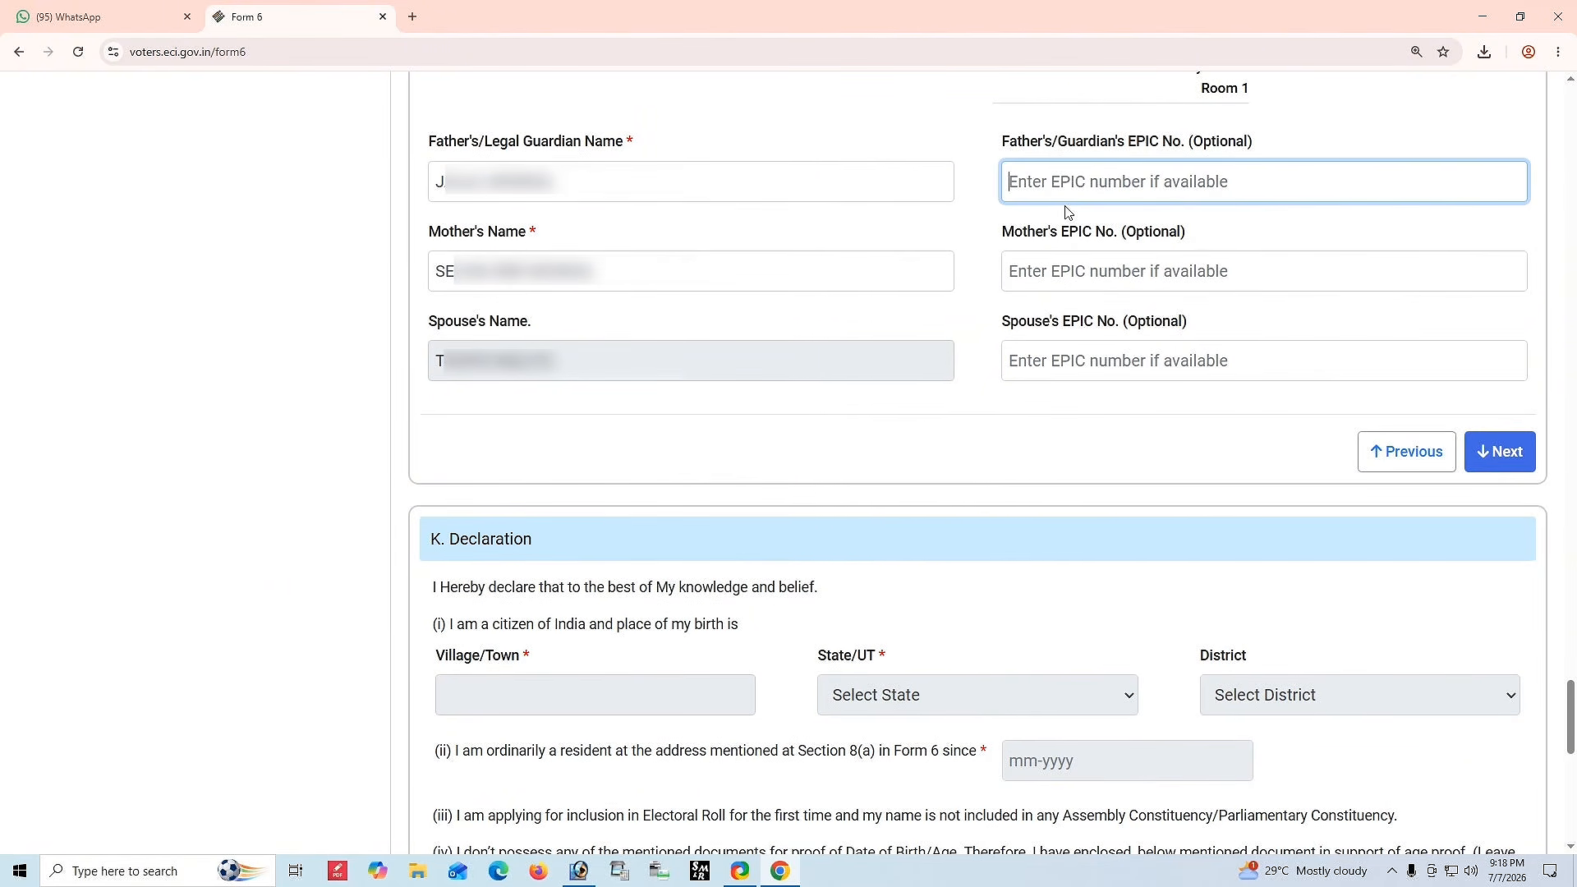
left_click(1051, 281)
left_click(1055, 192)
left_click(1059, 267)
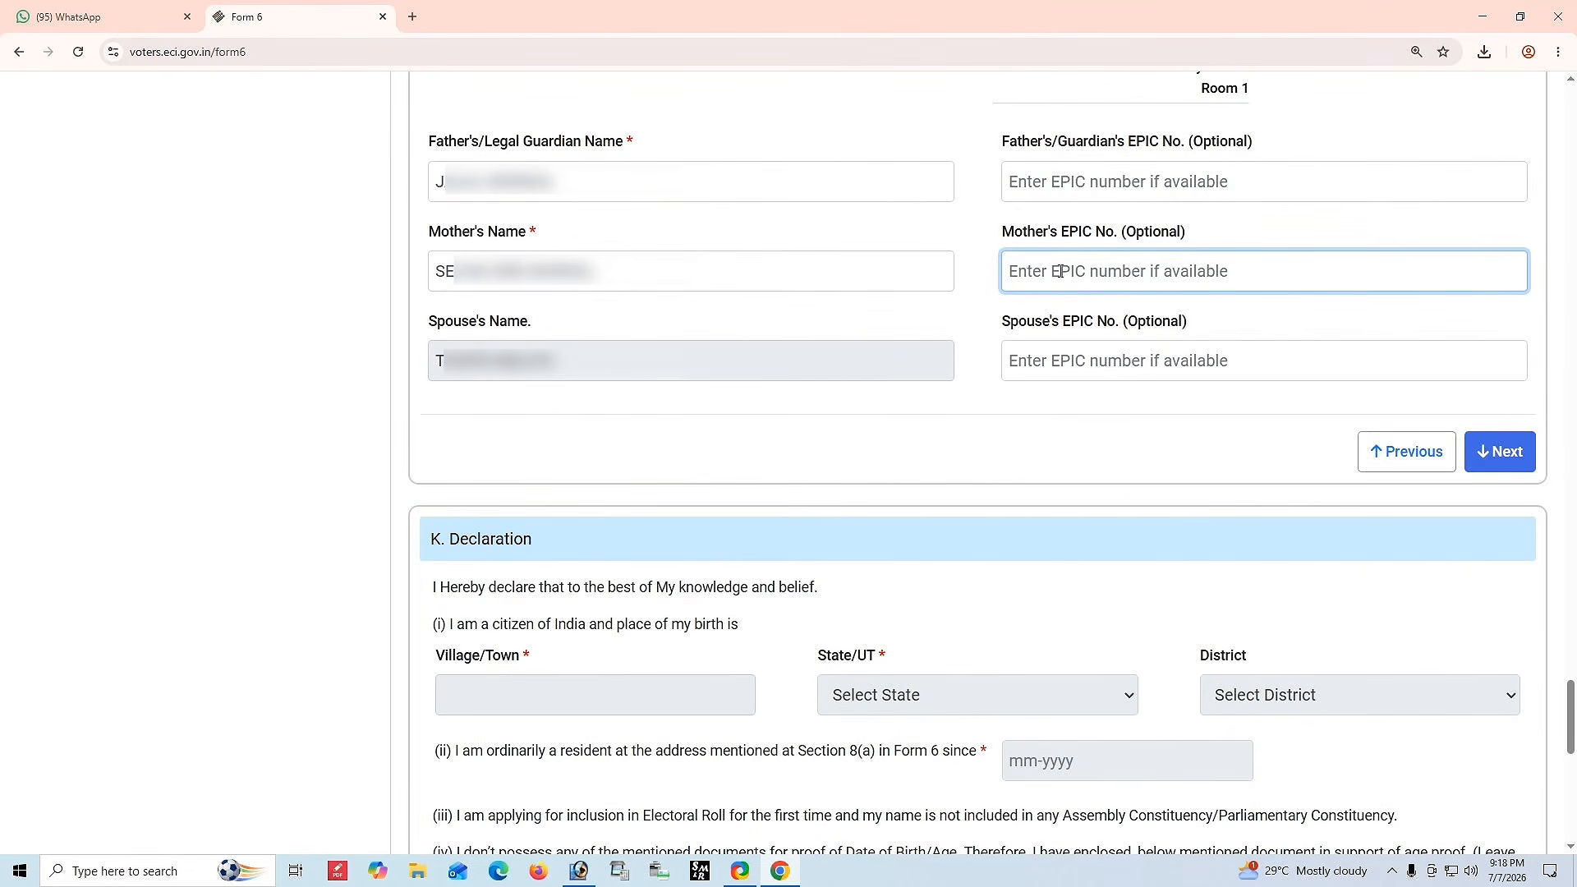
left_click_drag(428, 325, 552, 329)
left_click(552, 330)
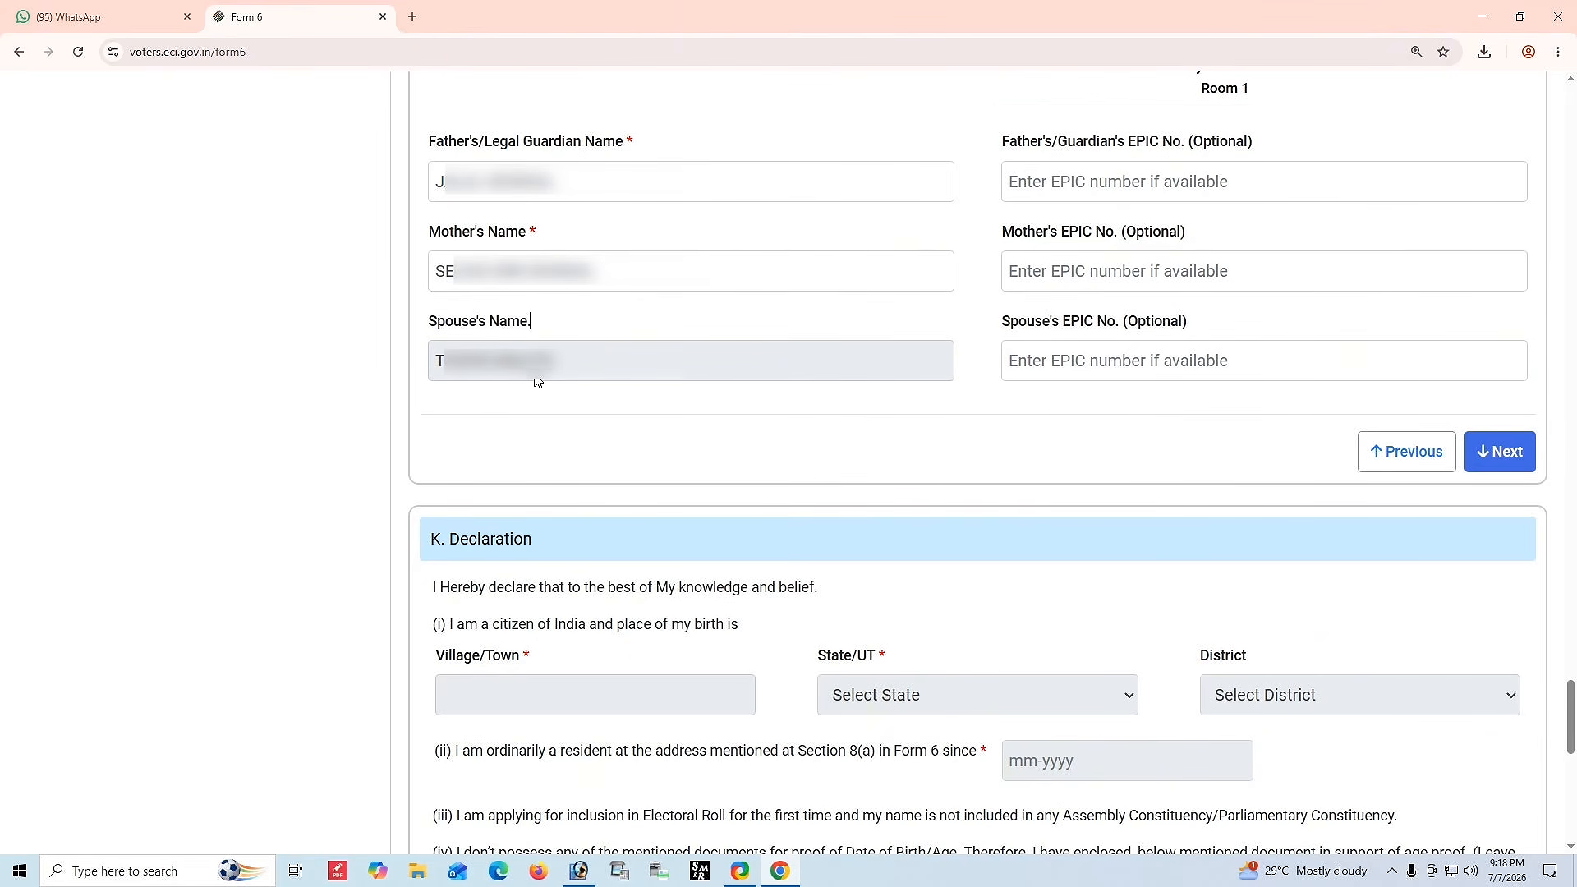
left_click_drag(440, 361, 572, 368)
left_click(572, 368)
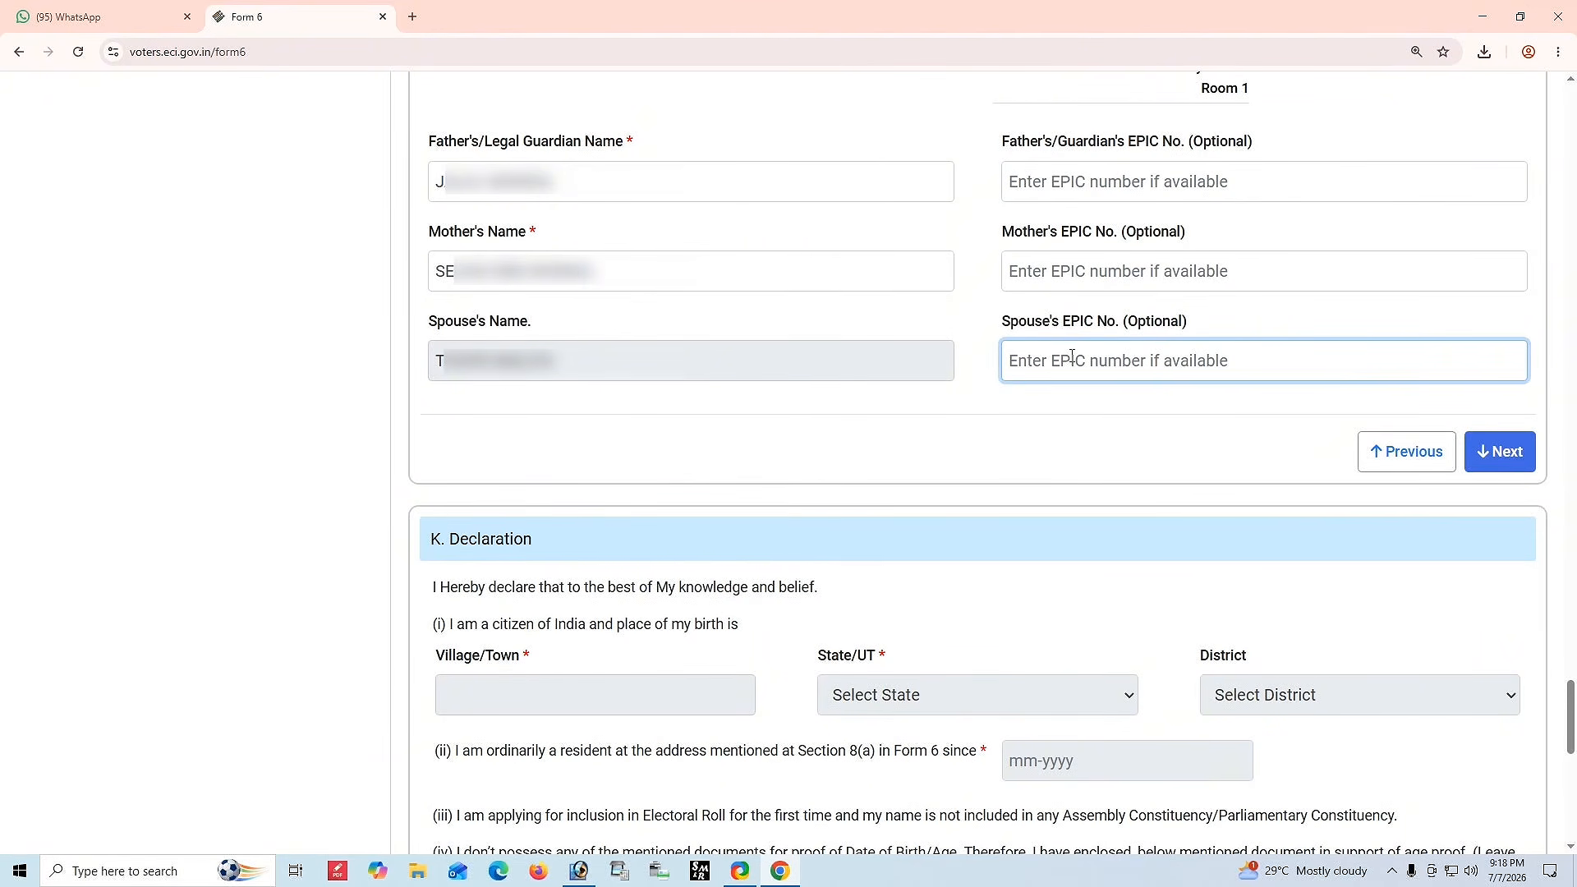
Enter the father's/guardian's EPIC number.
left_click(1059, 182)
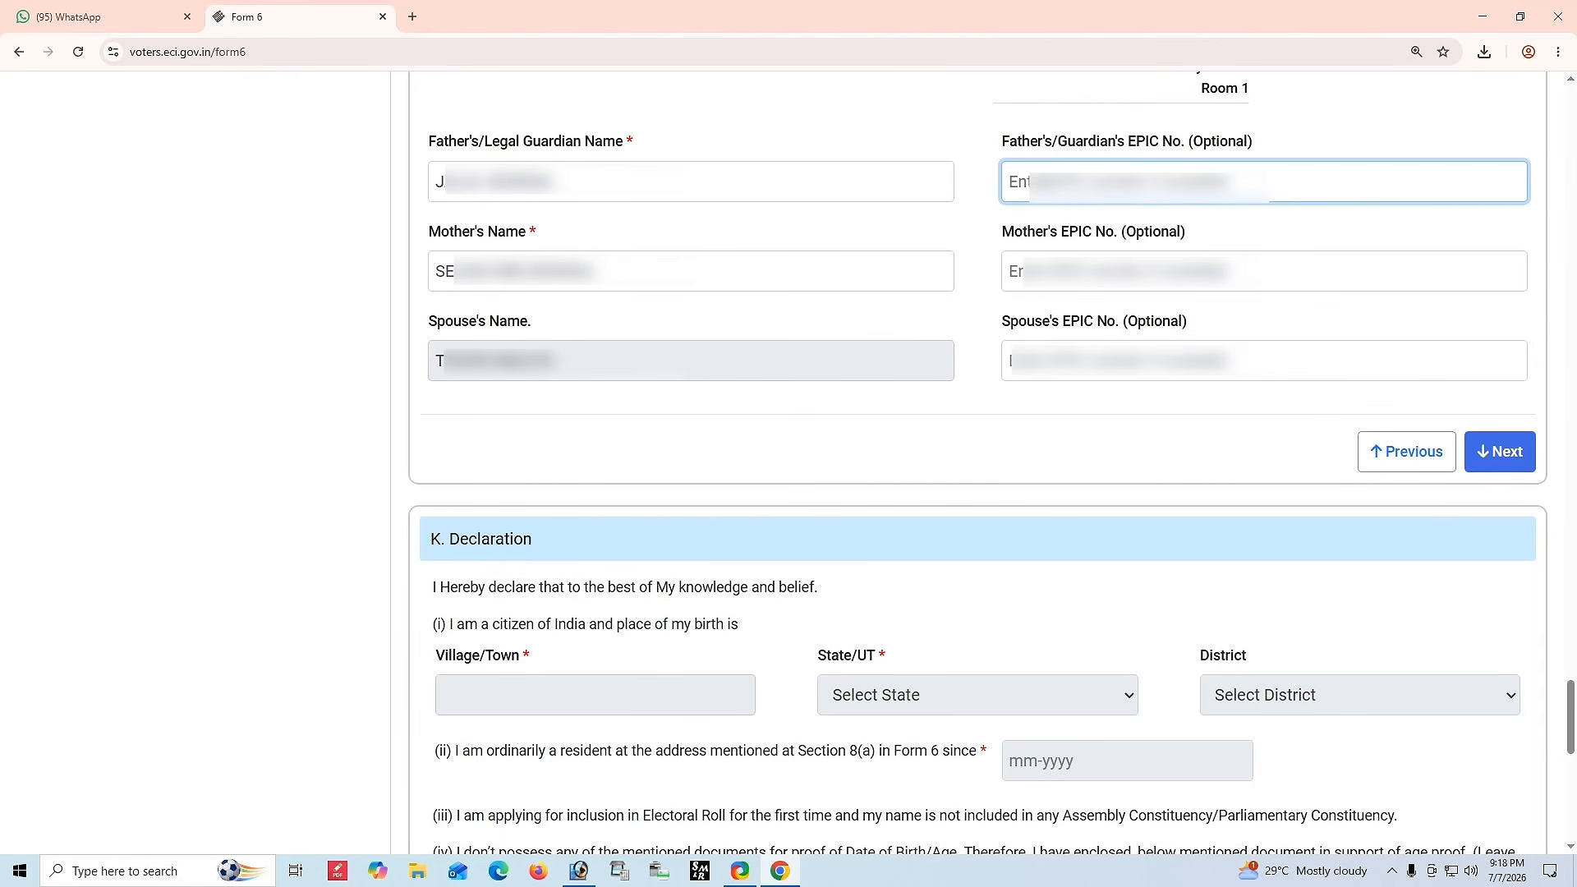
type("FP")
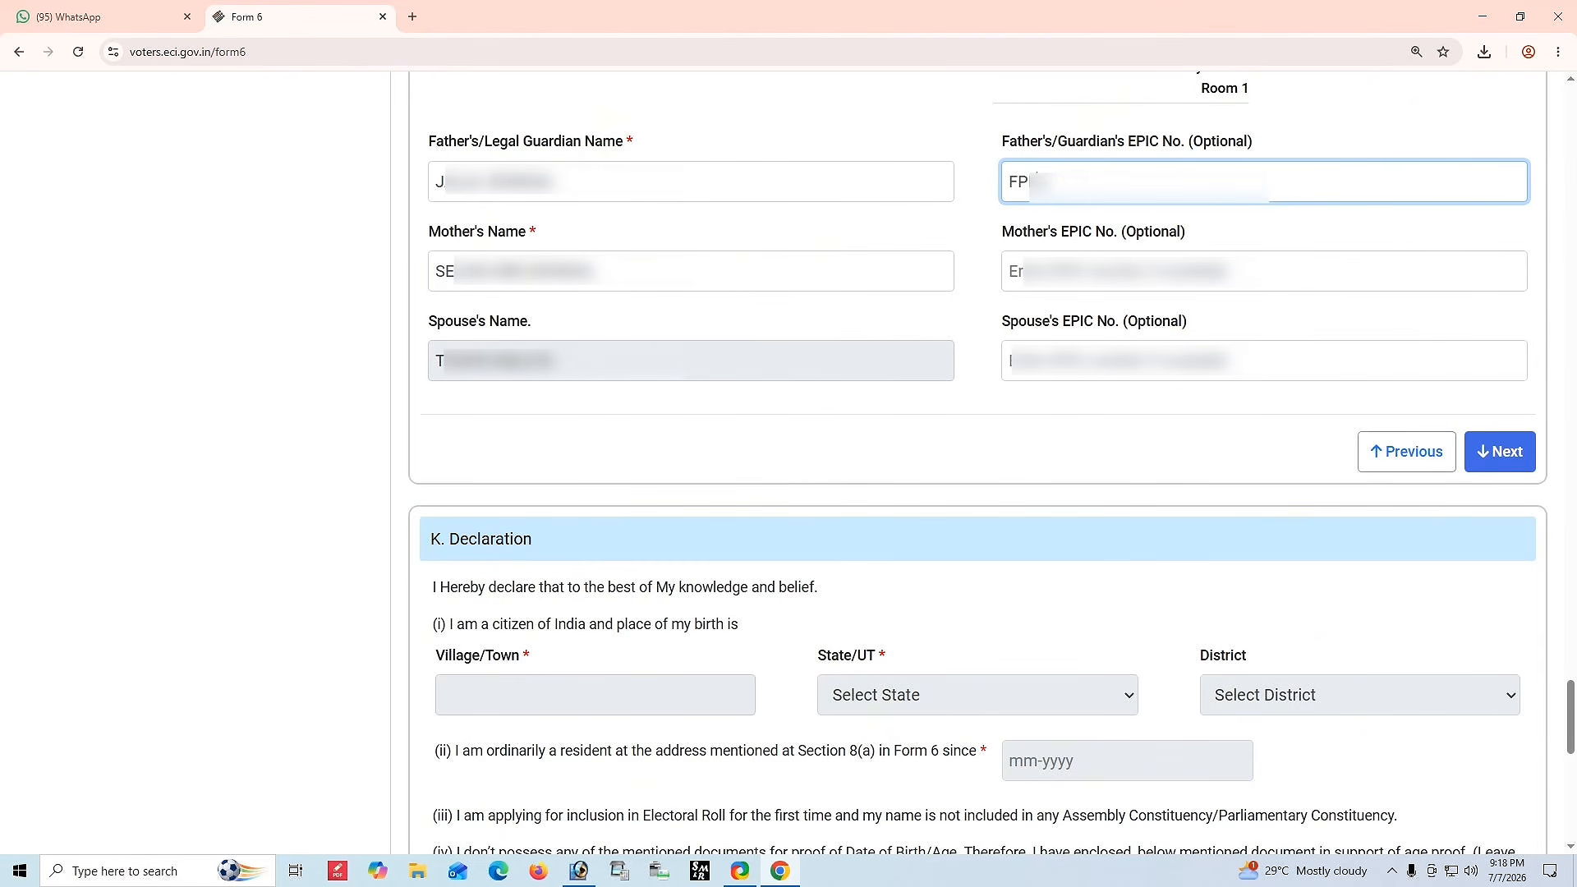
type("???????")
left_click(1310, 138)
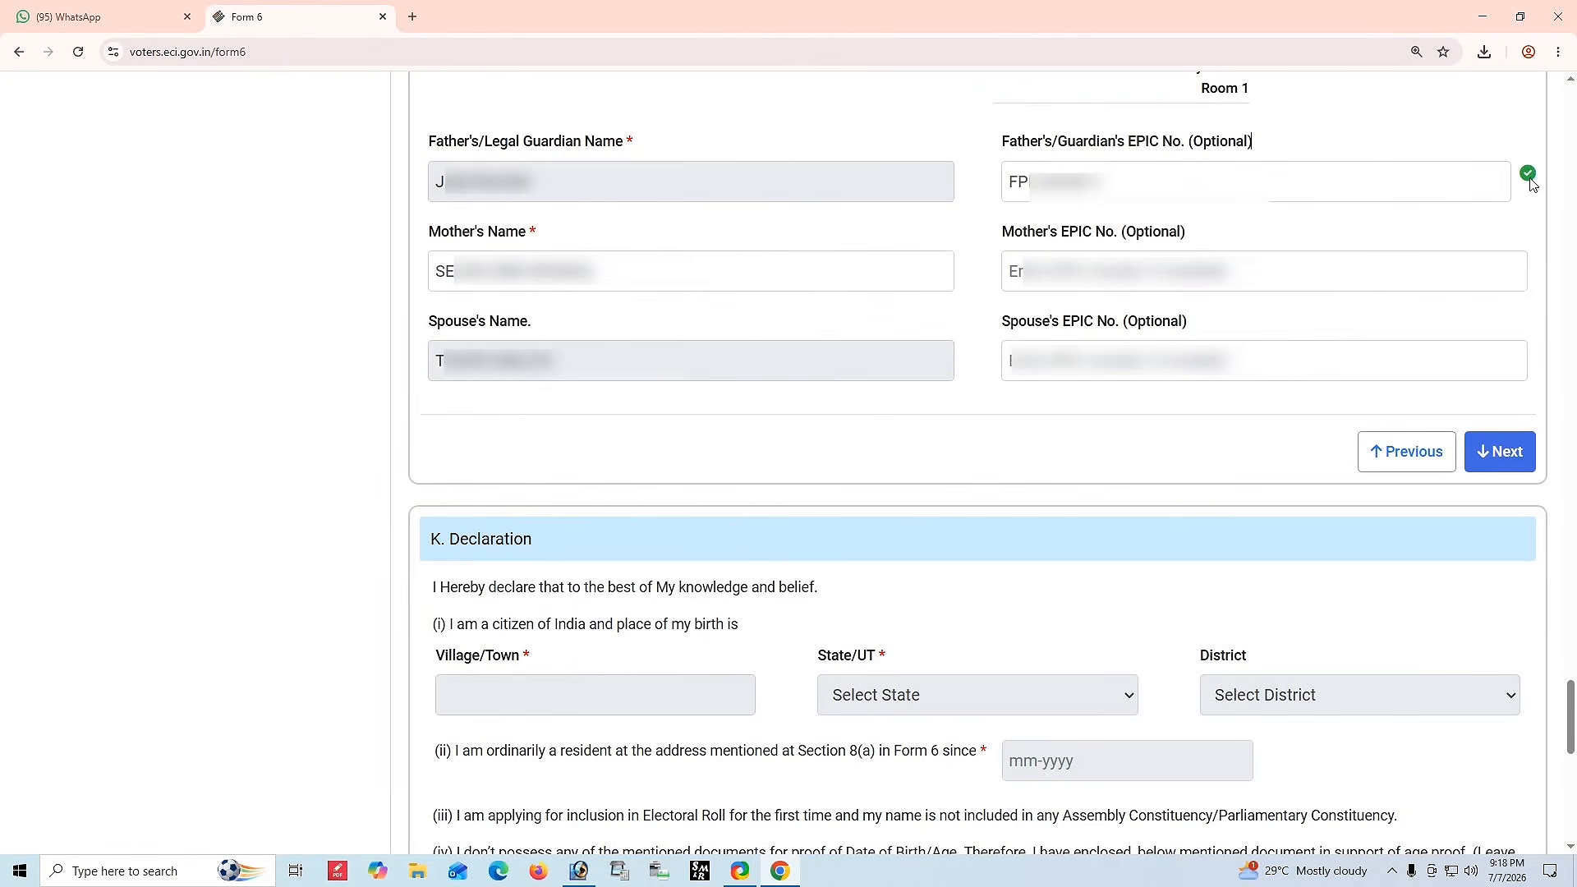
Enter the mother's and spouse's EPIC numbers and continue to the declaration section.
left_click(1144, 271)
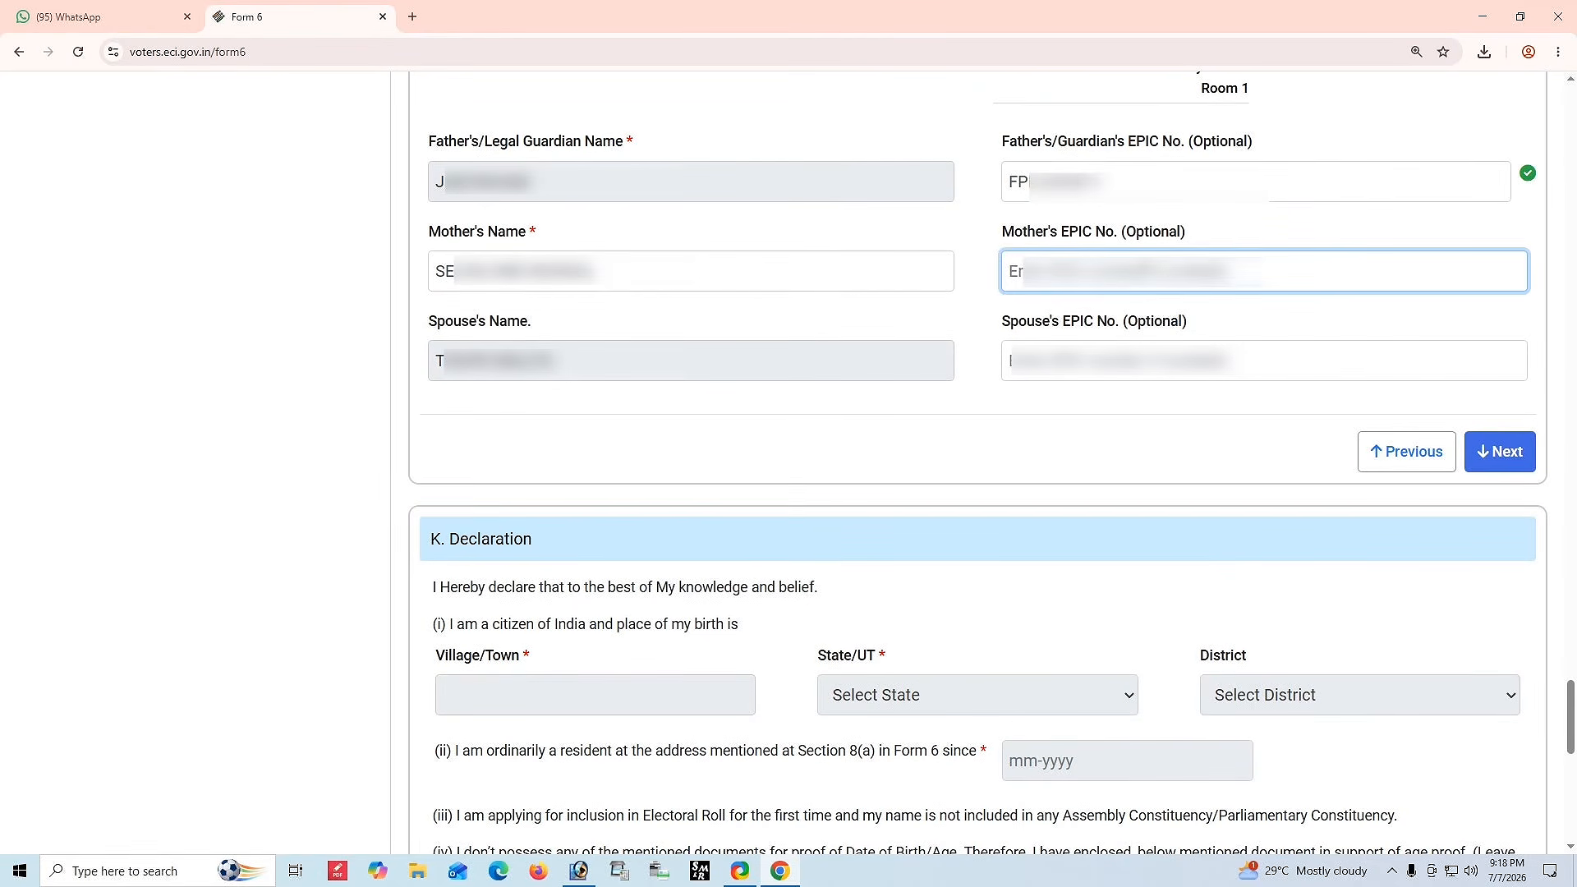
type("FP????????")
left_click(1270, 331)
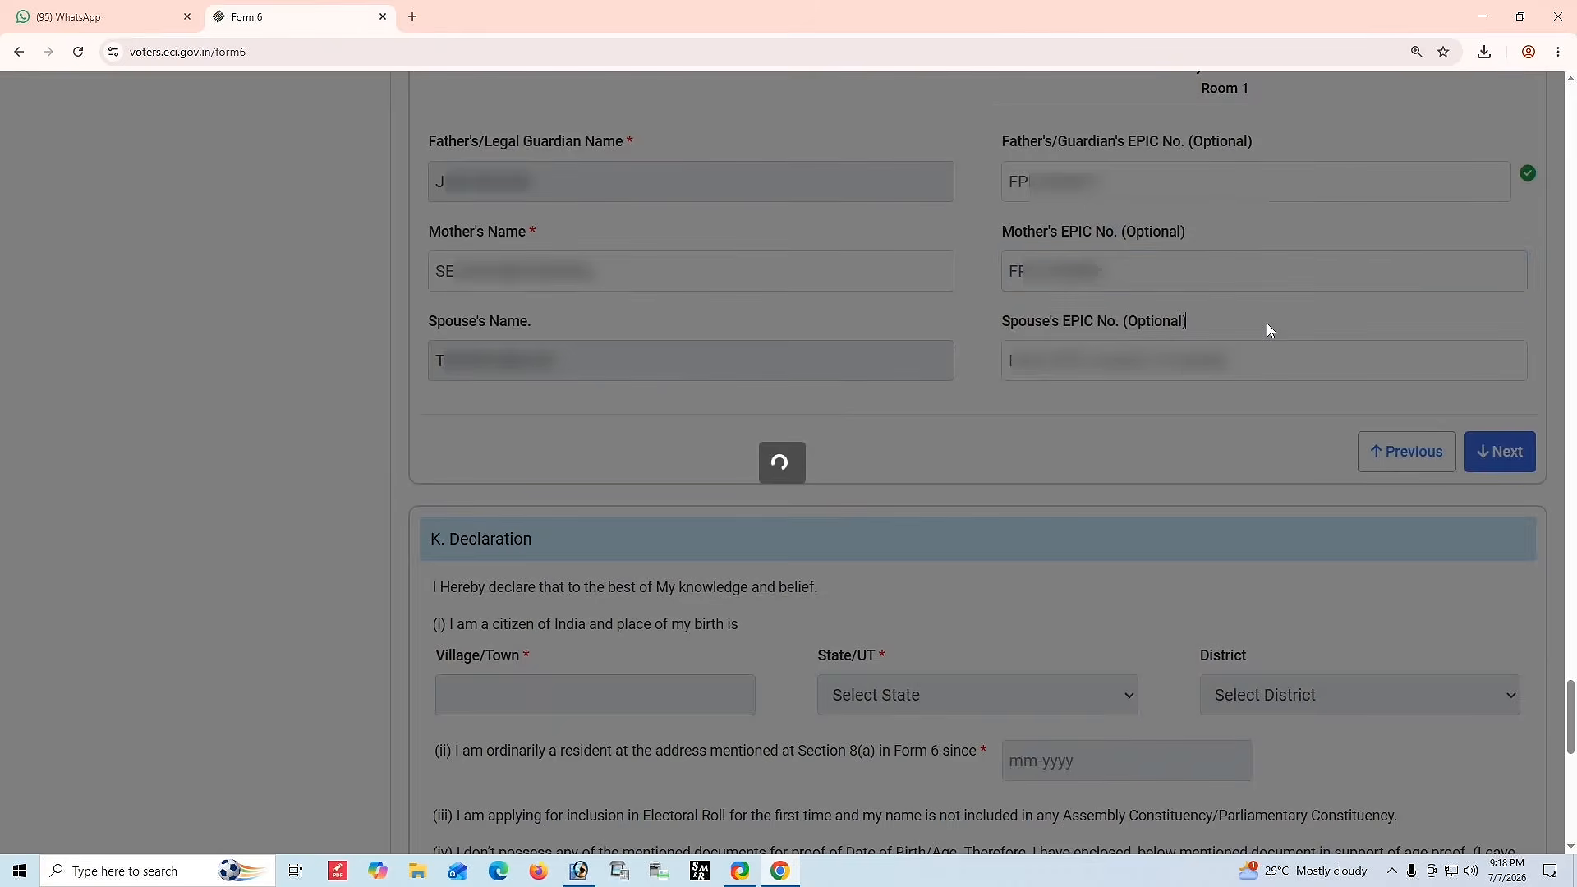
left_click(1055, 361)
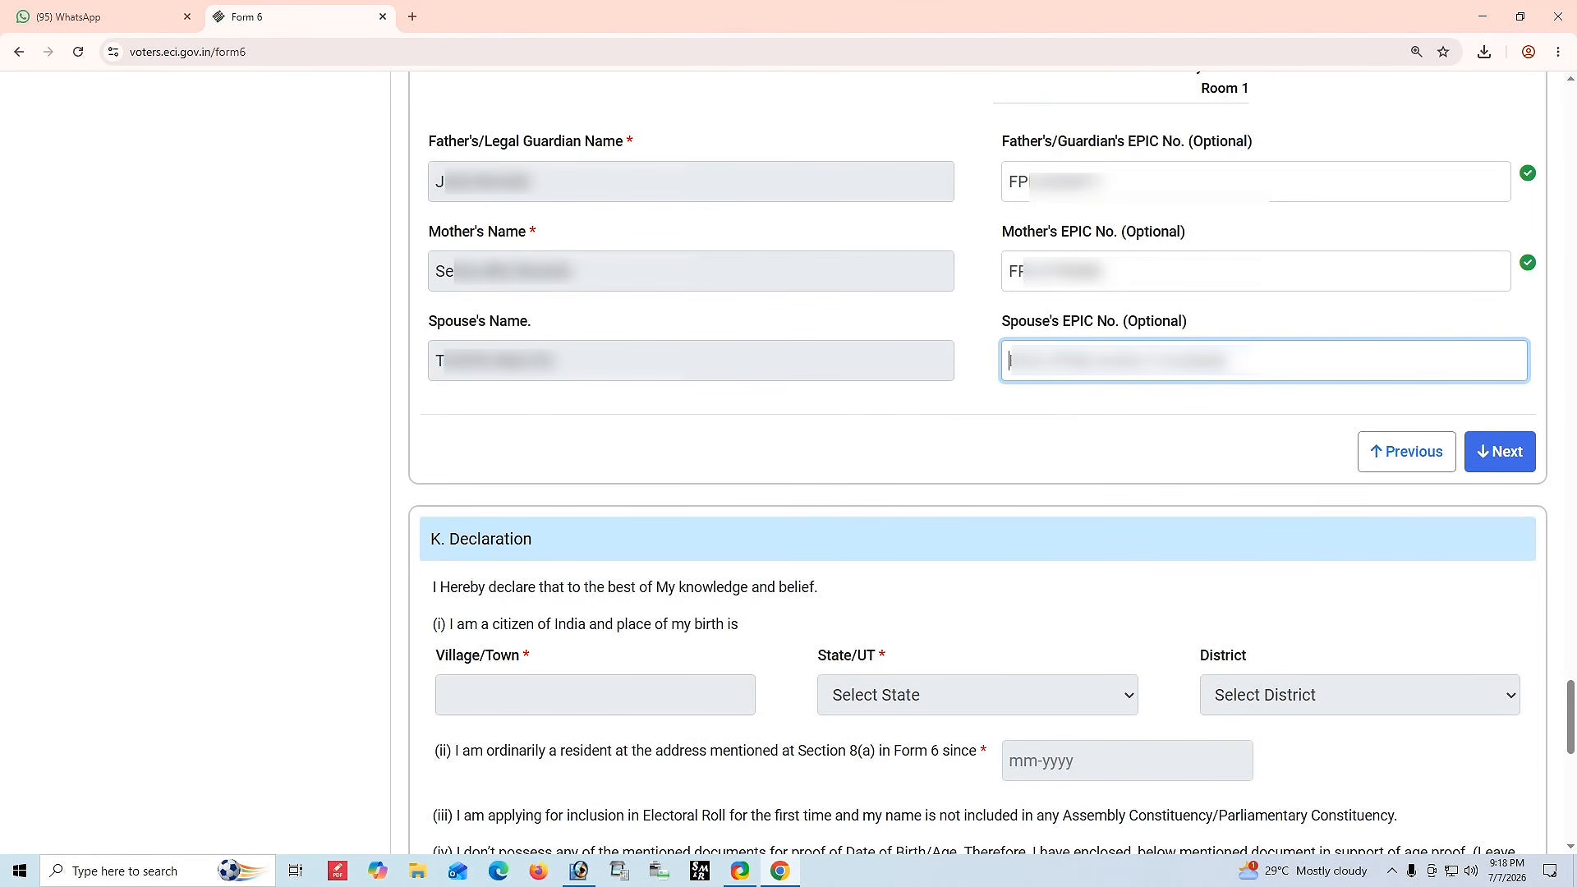
type("S")
left_click(1150, 468)
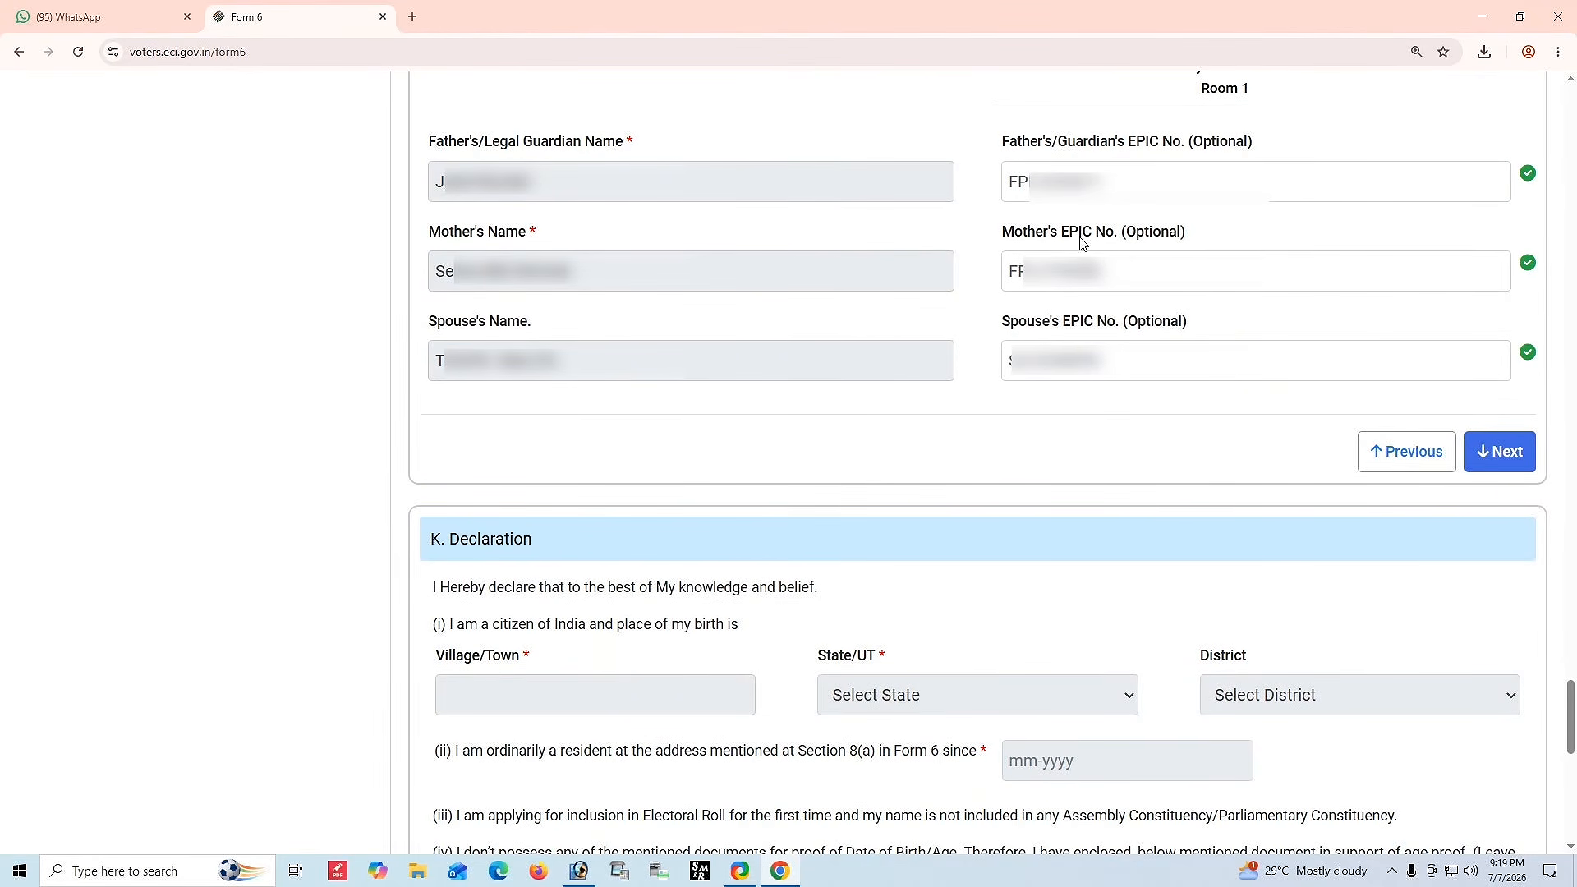
left_click(1488, 451)
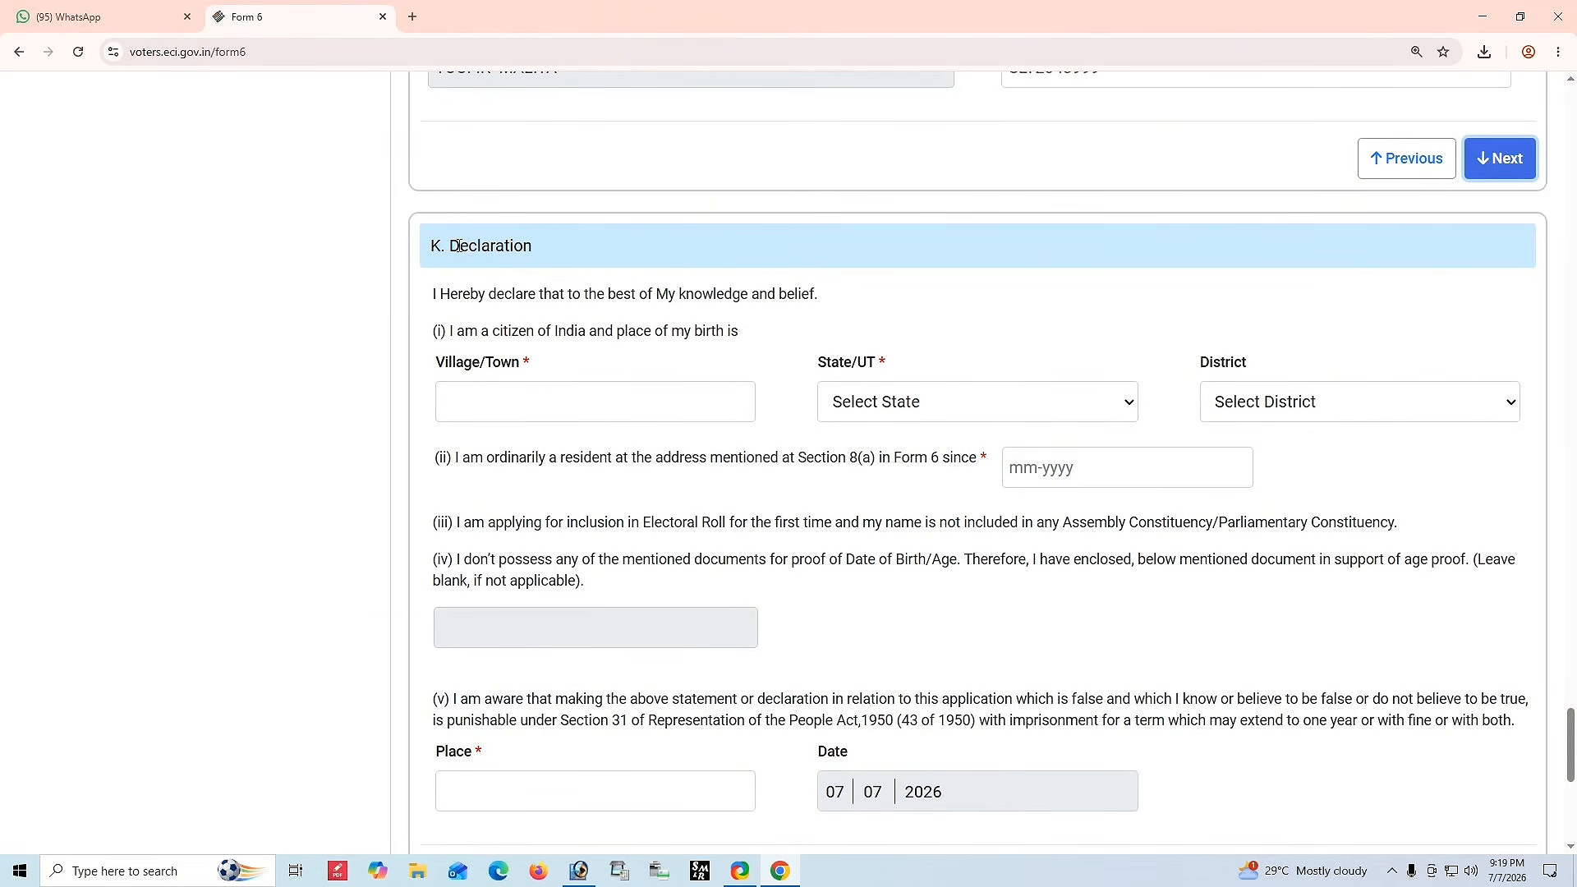
Enter GACHHA as the village/town of birth in the declaration.
left_click_drag(446, 330, 802, 338)
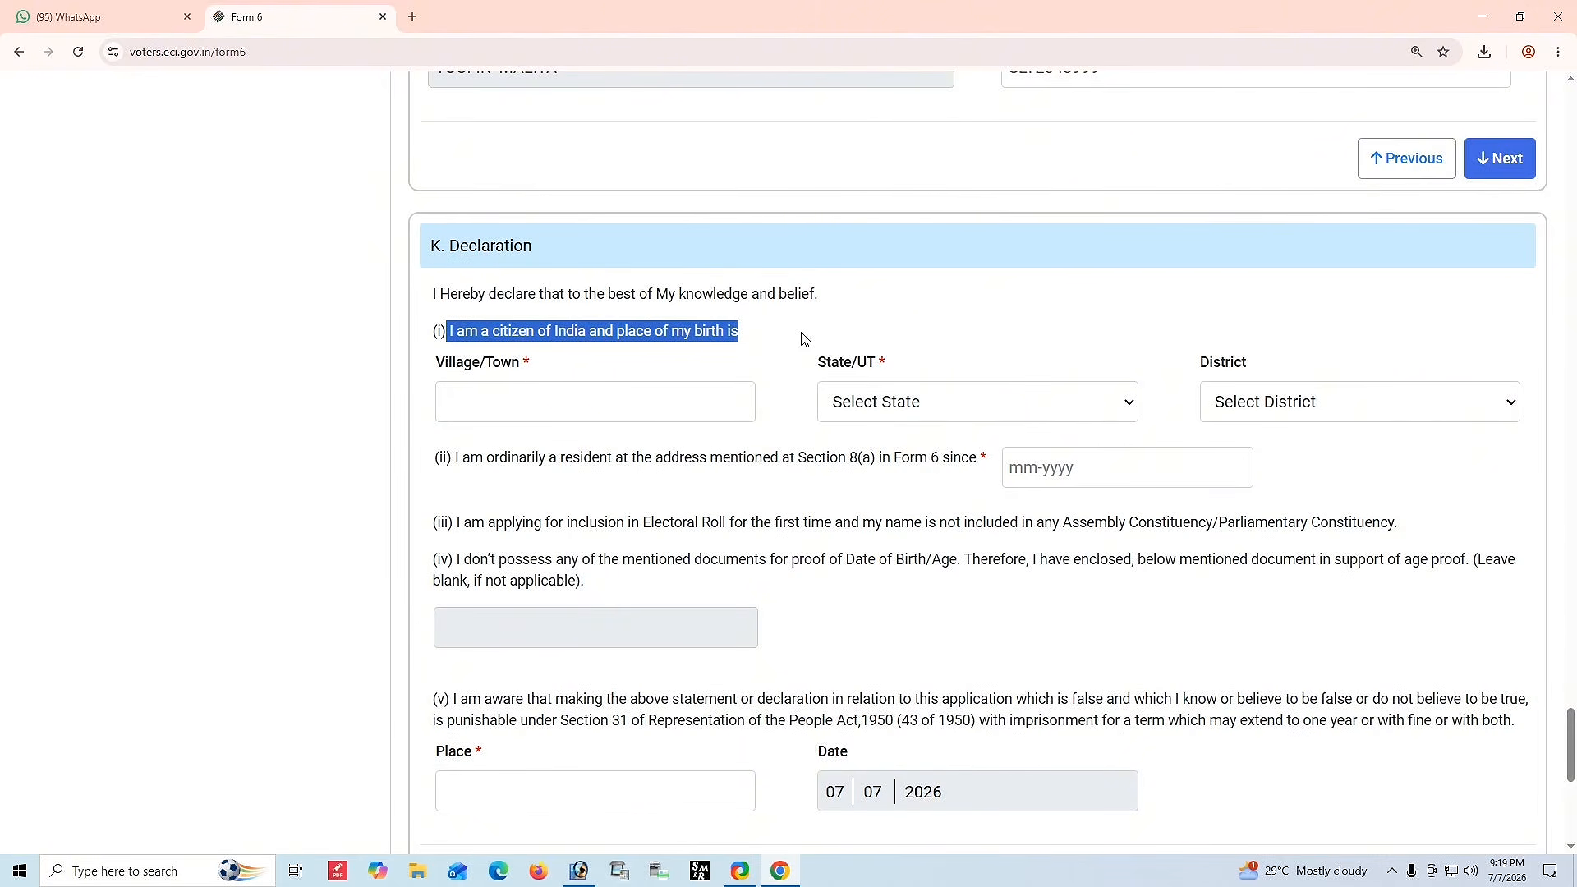
left_click(513, 408)
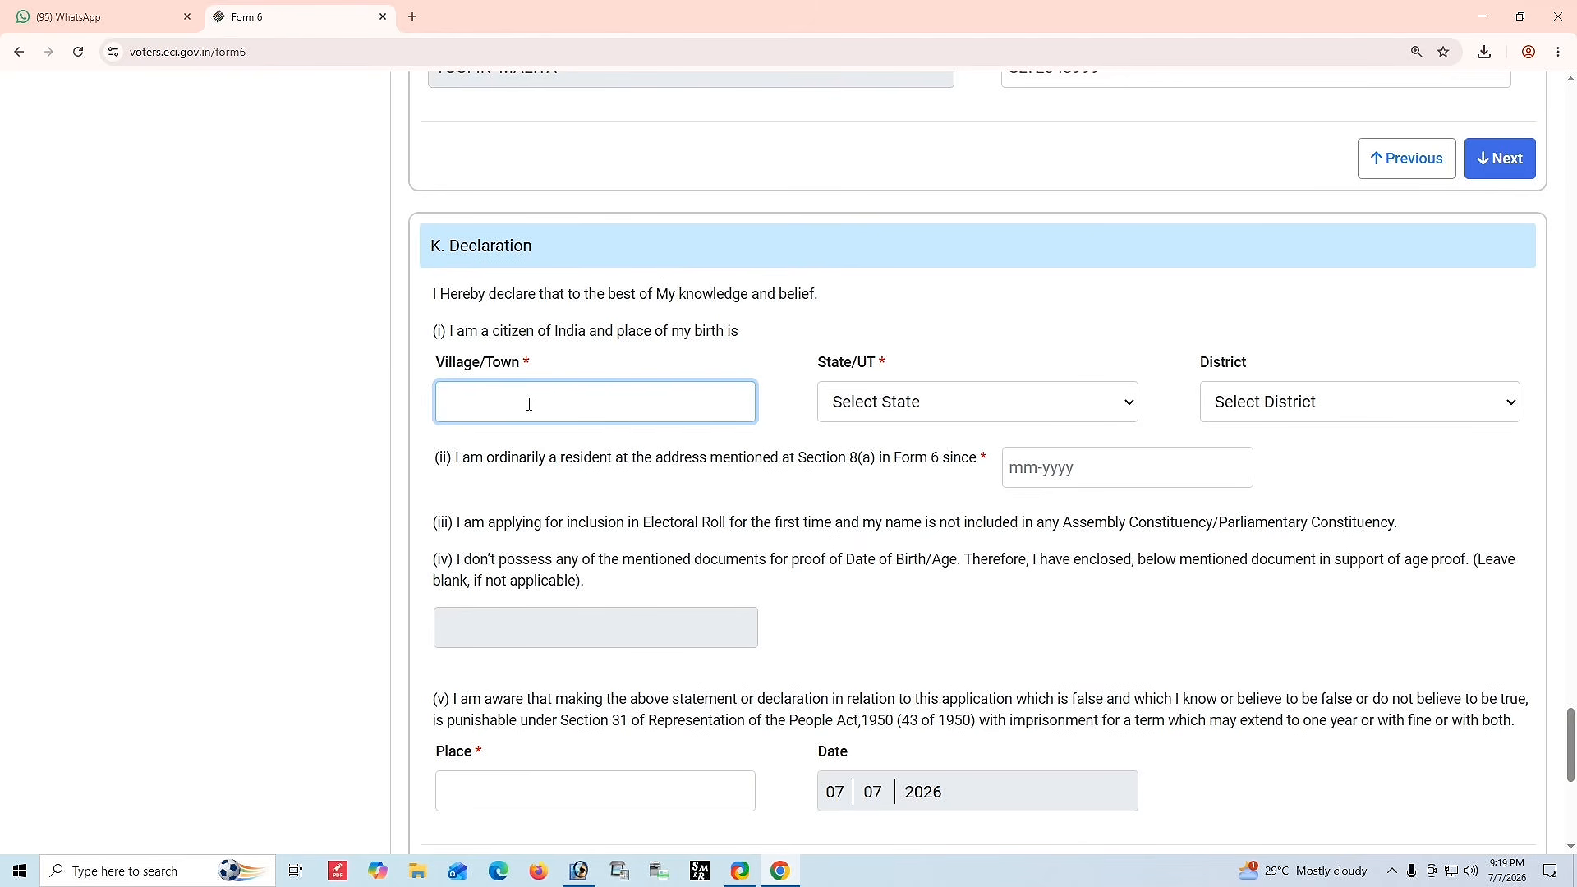
type("GACHHA")
Set the birthplace state to West Bengal and the district to NADIA.
left_click(910, 401)
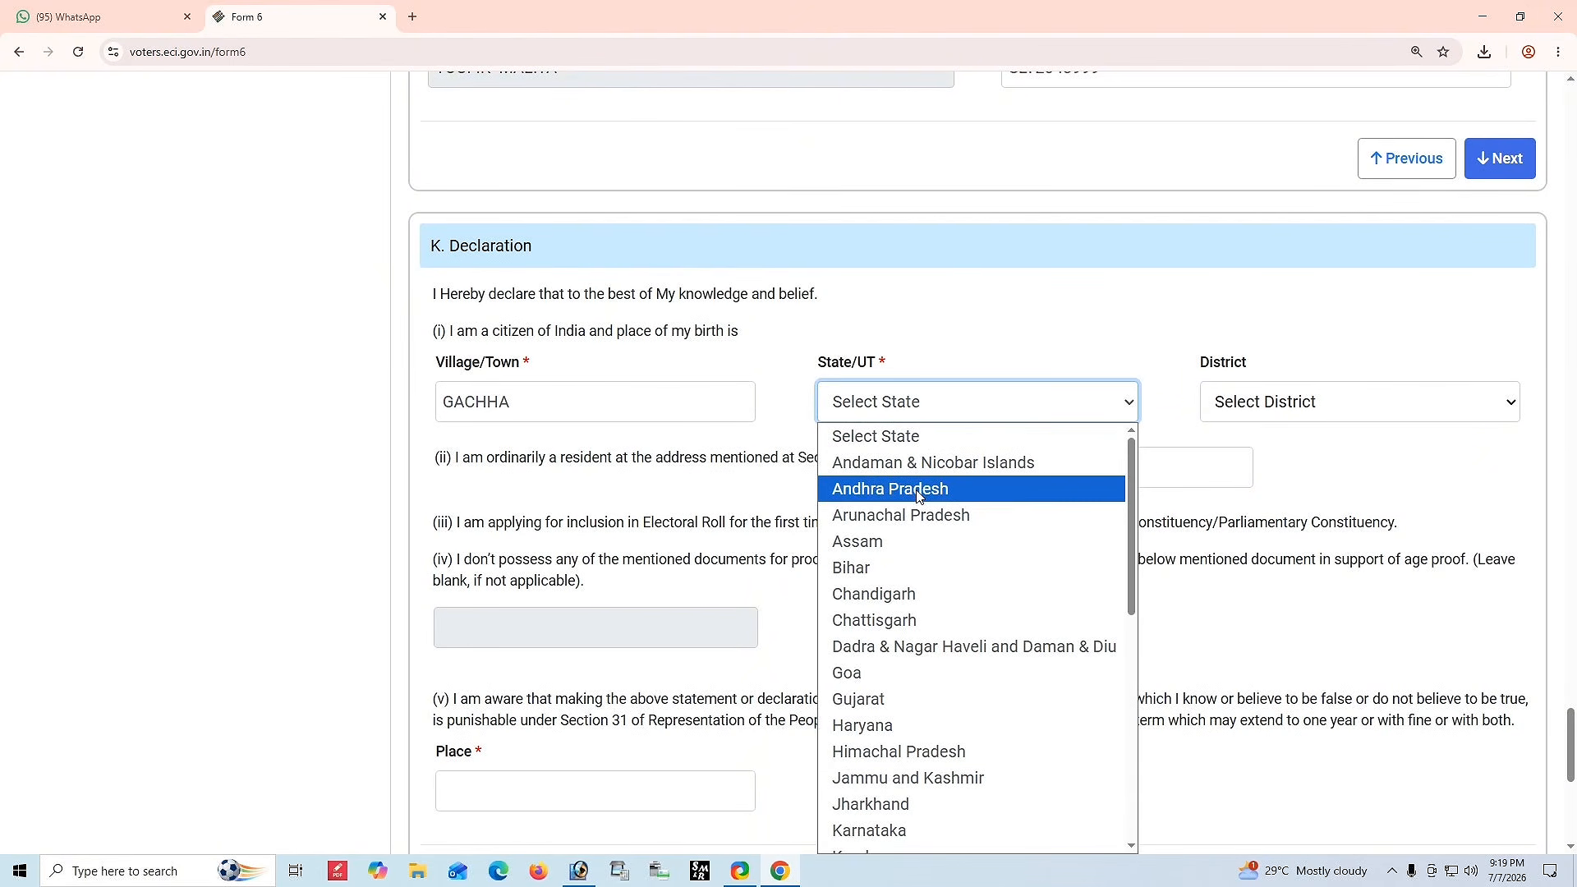
scroll(941, 575, "down", 5)
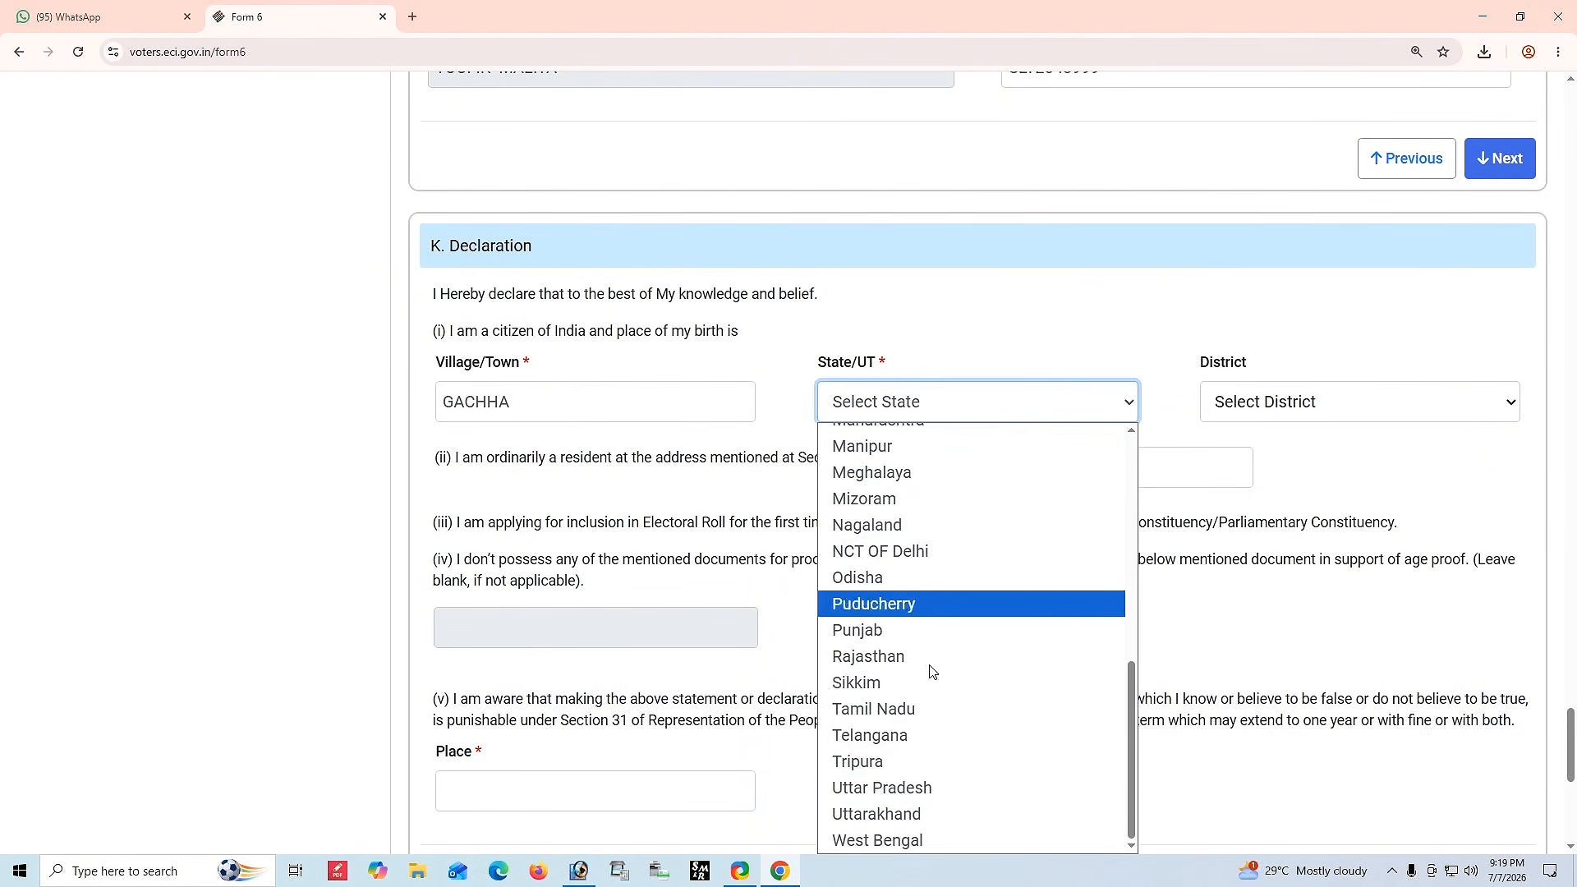
left_click(1332, 415)
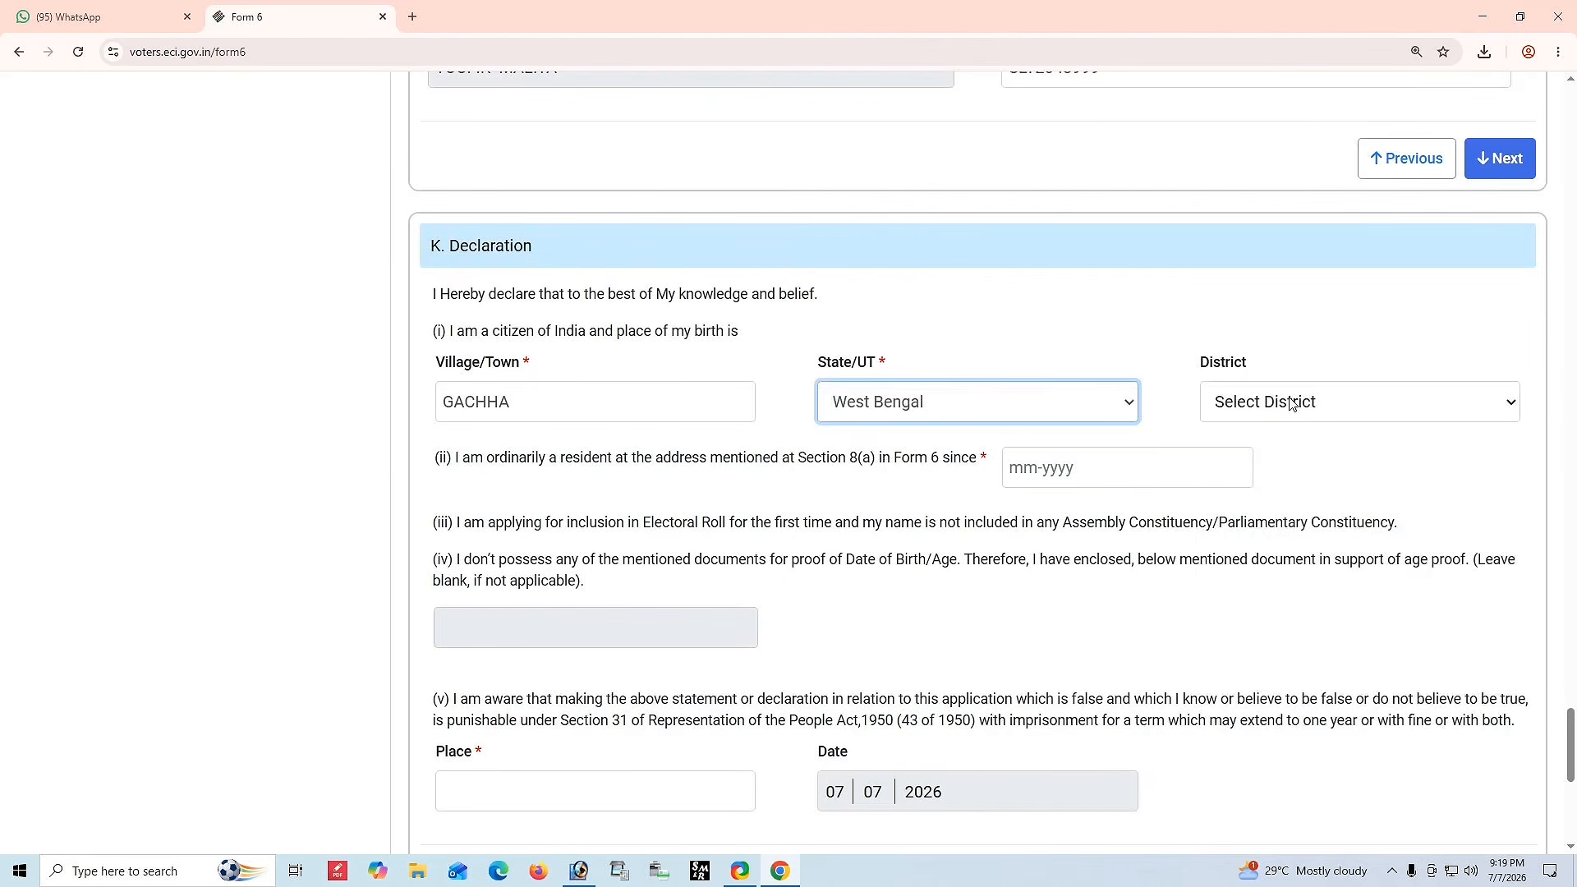
left_click(1297, 403)
scroll(1251, 671, "down", 3)
left_click(1244, 630)
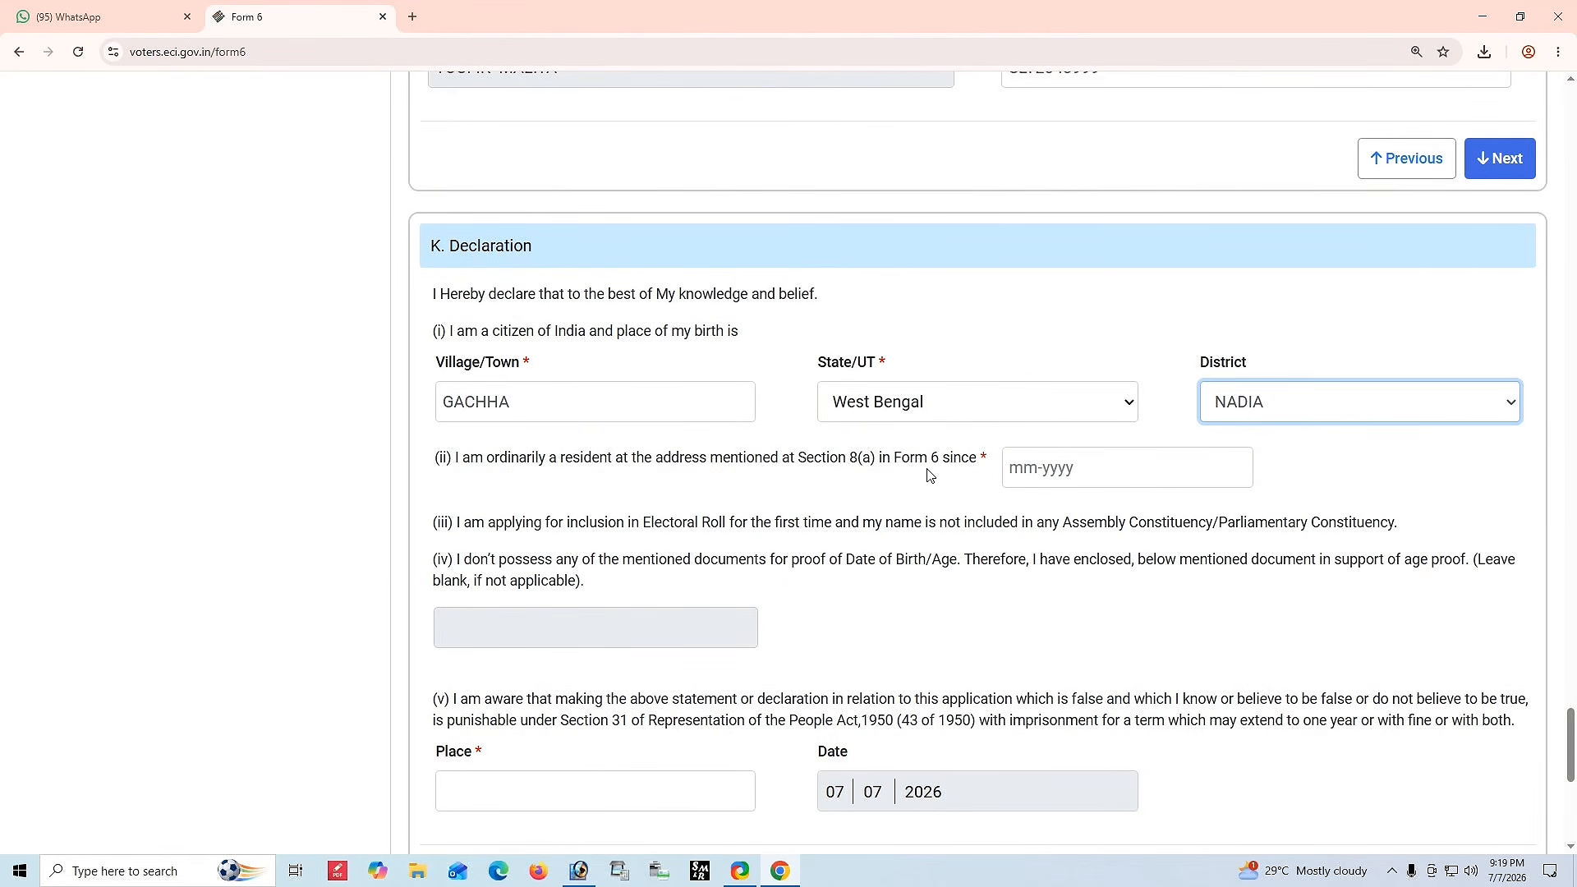
Set the date of ordinary residence at the address to 09-2005.
left_click(1030, 467)
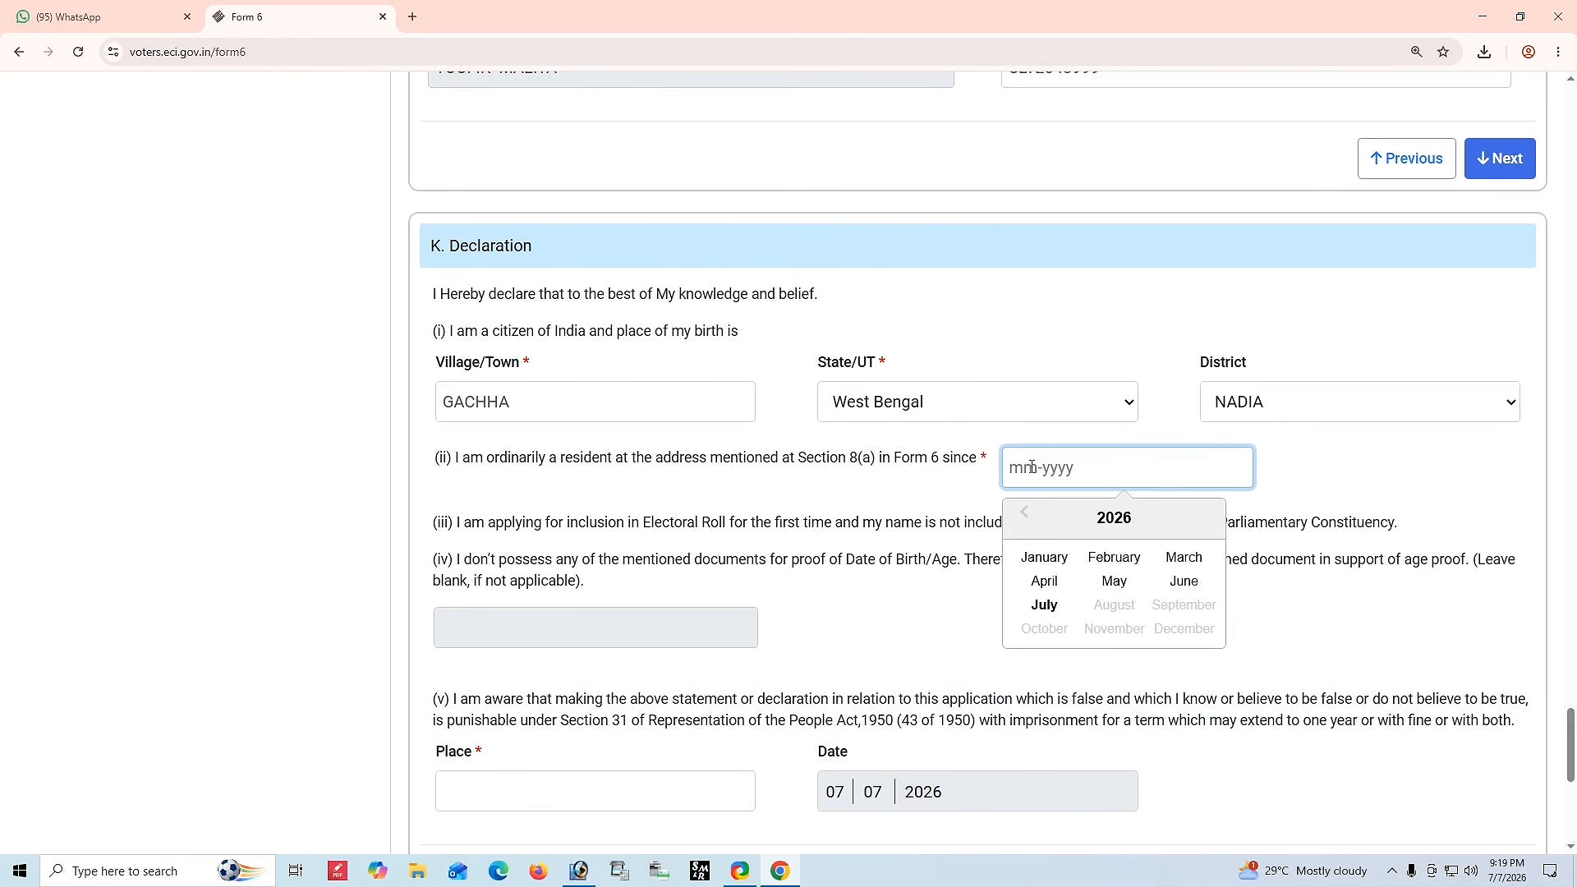
triple_click(1027, 515)
triple_click(1026, 515)
triple_click(1027, 515)
left_click(1026, 516)
left_click(1026, 515)
left_click(1026, 516)
left_click(1026, 517)
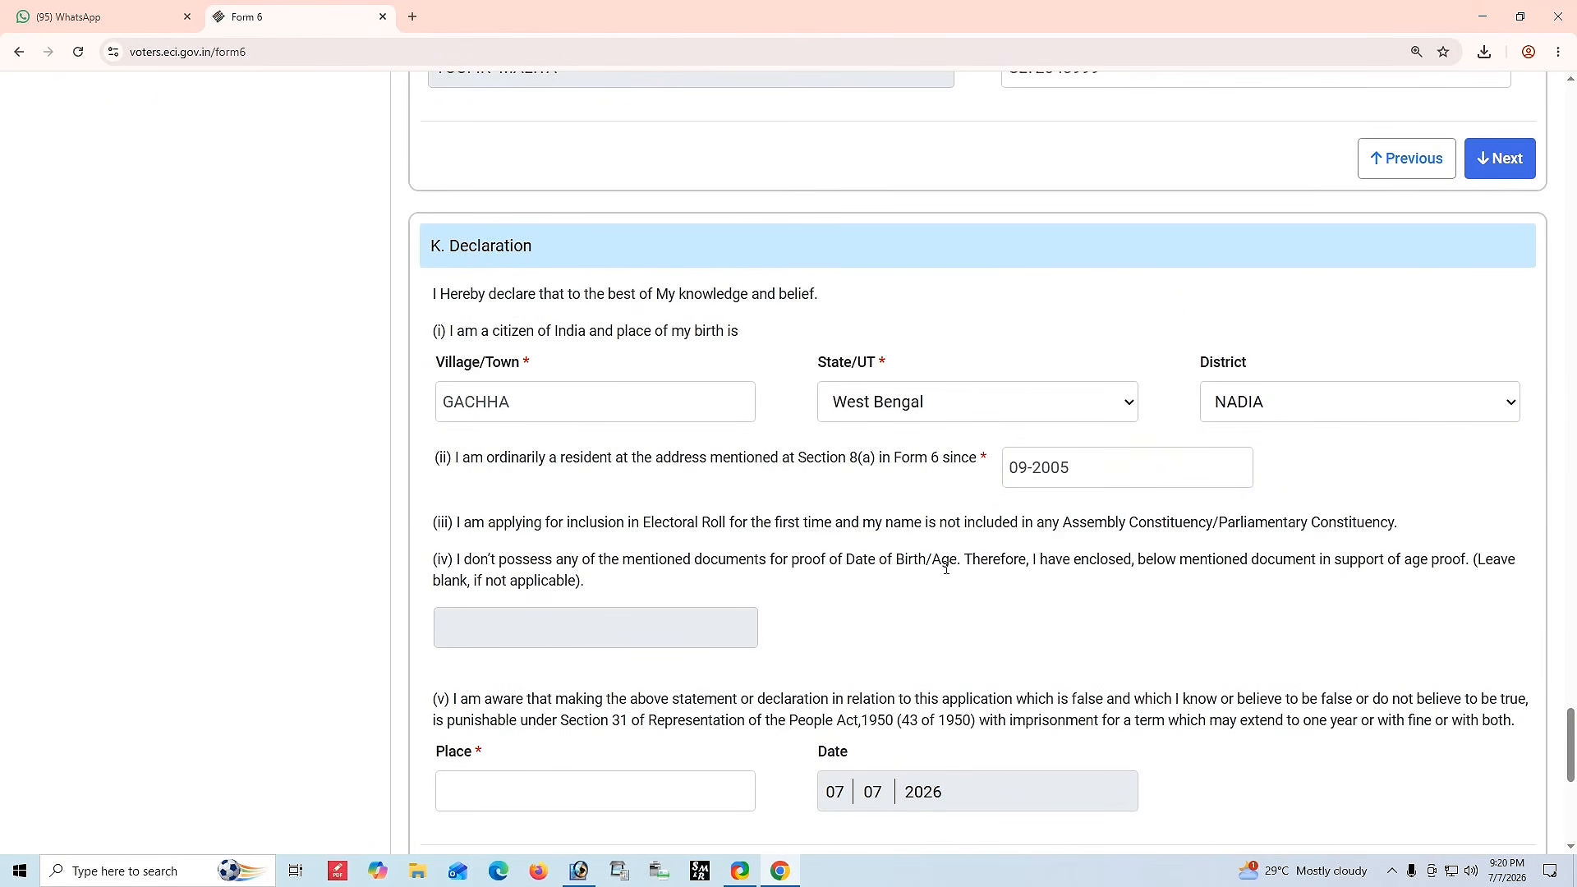
Enter GACHHA as the place in the declaration and continue to the captcha section.
scroll(994, 513, "down", 6)
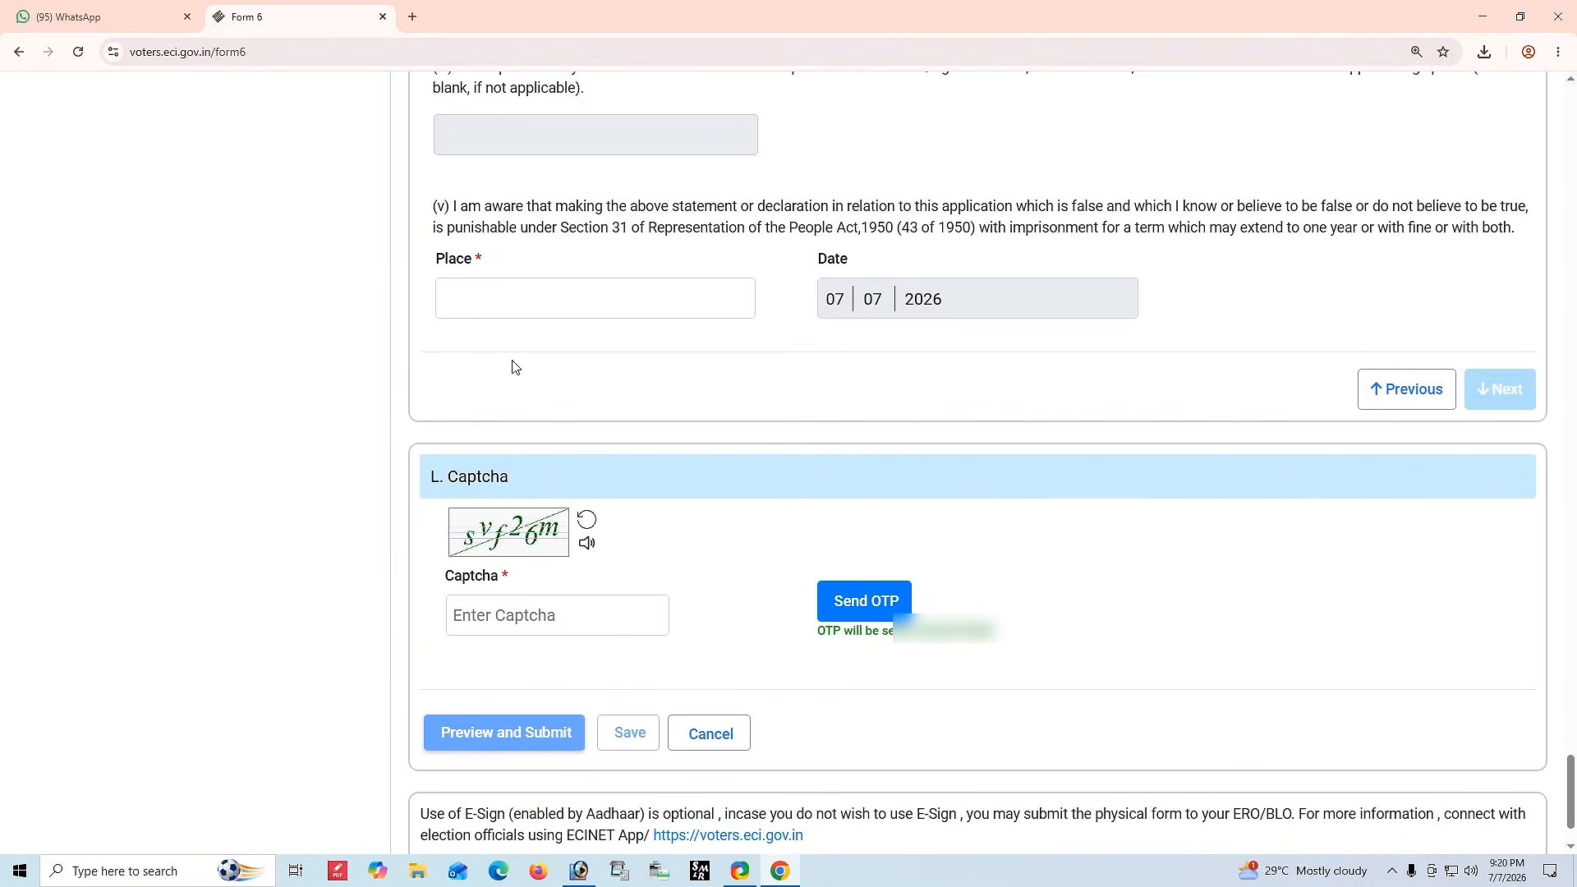
left_click(507, 294)
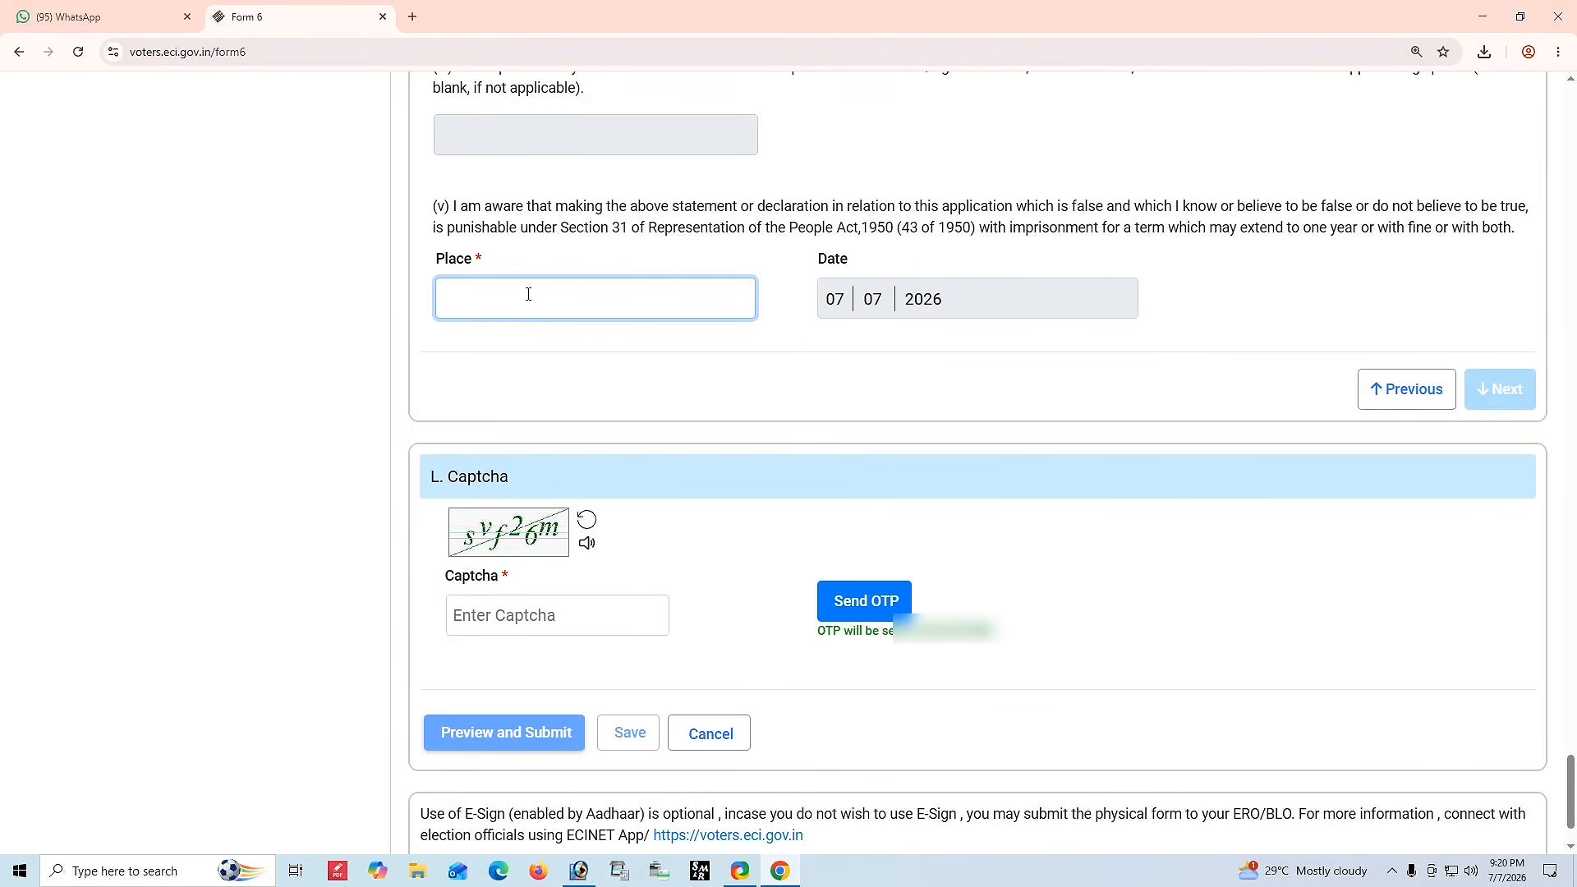
type("GACHHA")
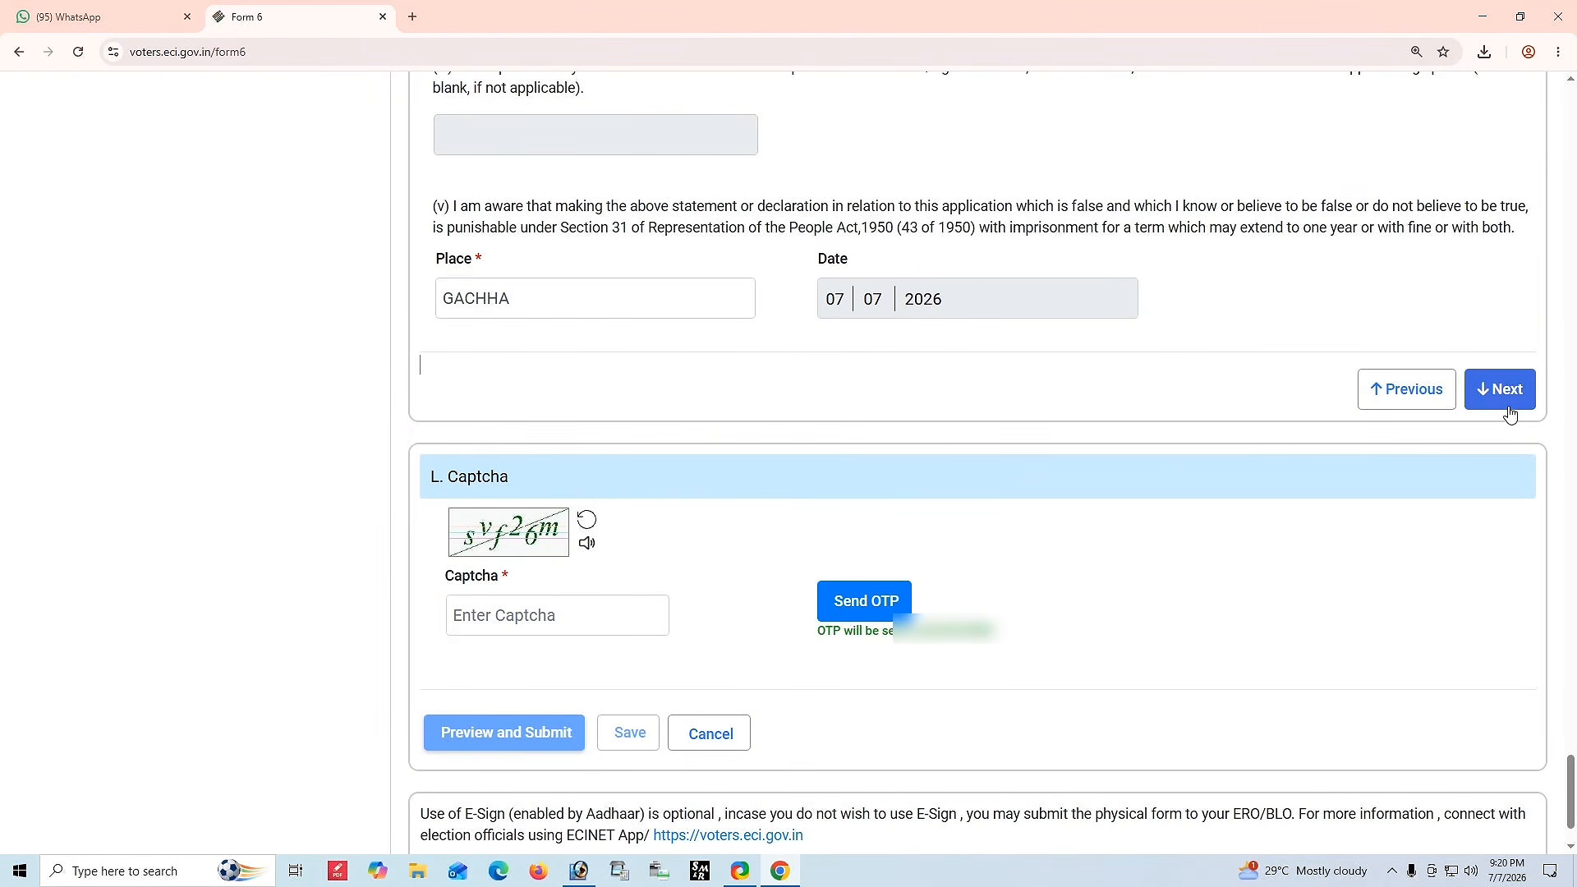
left_click(1510, 402)
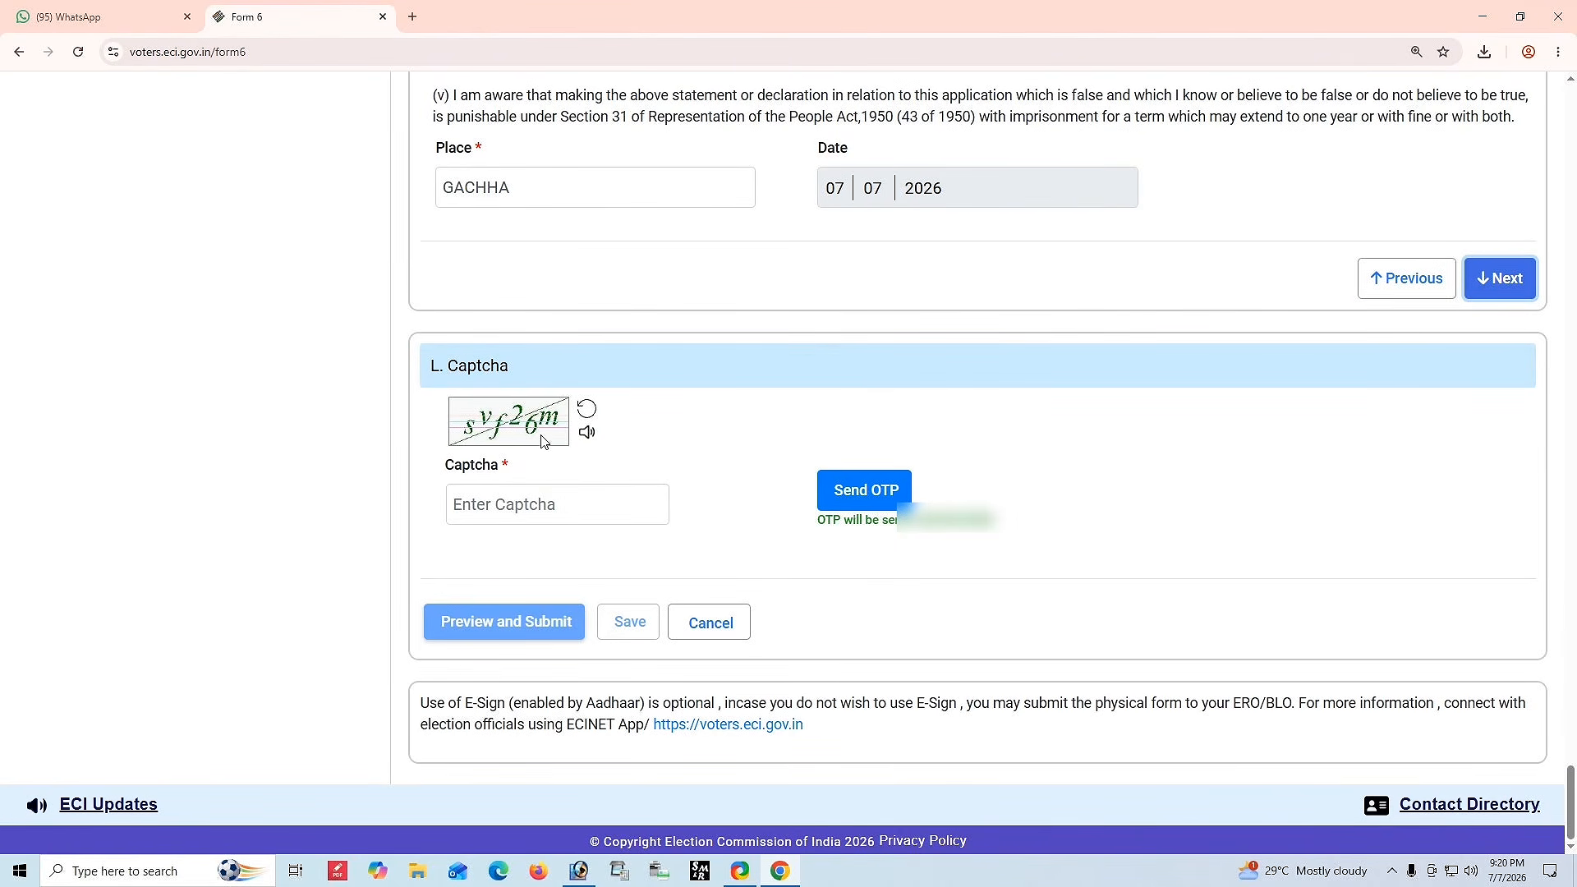
Refresh the captcha, enter evvkm7 as the captcha text, and request an OTP.
left_click(586, 408)
left_click(466, 477)
type("e")
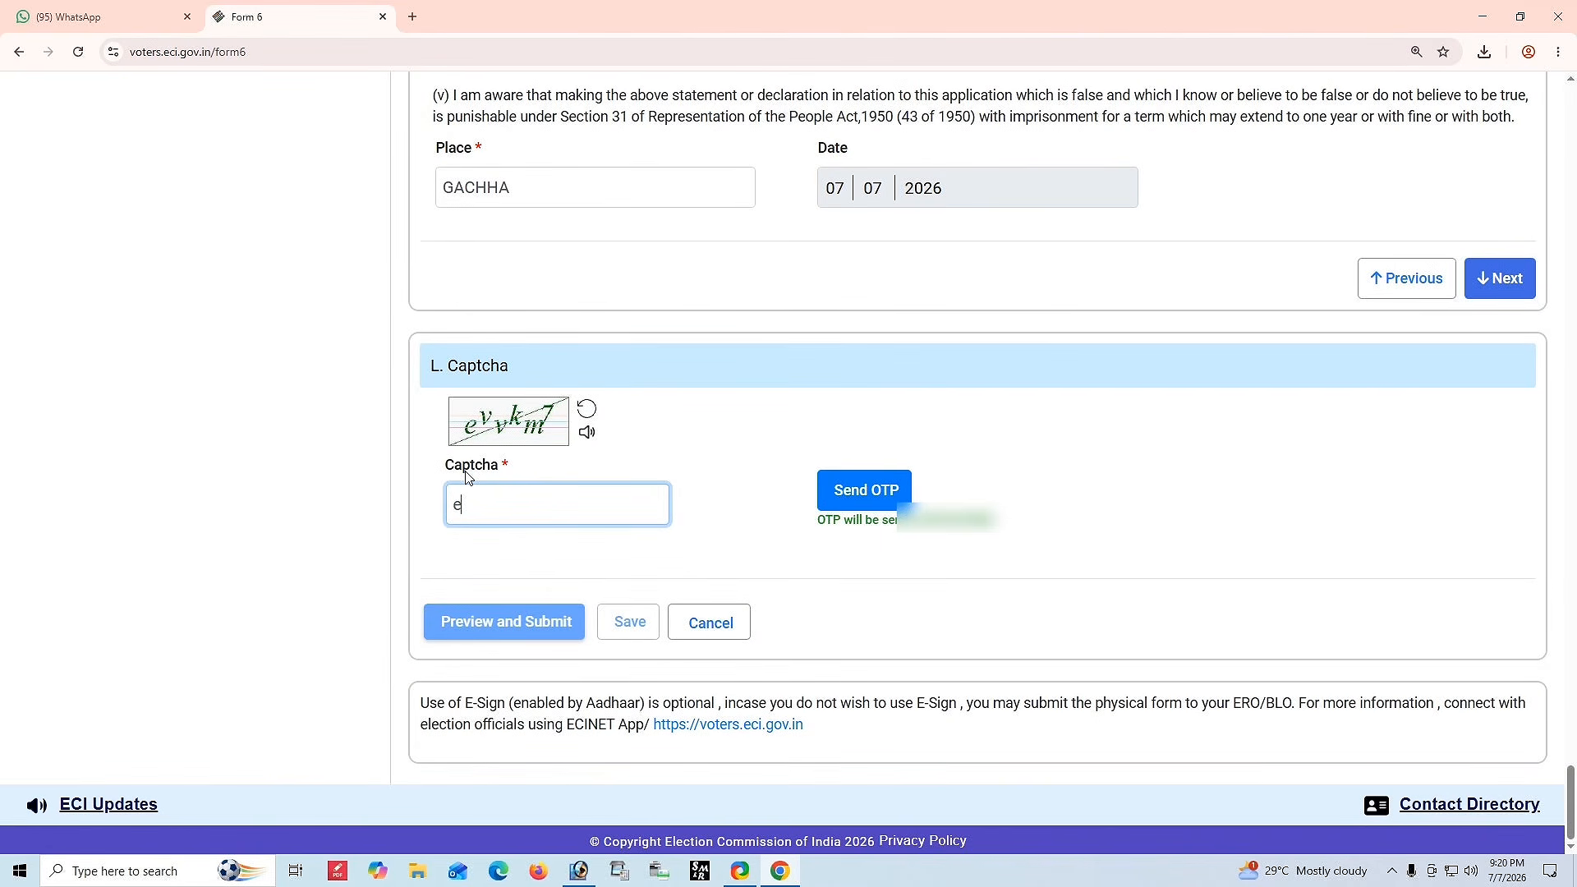
type("vvkm7")
left_click(870, 505)
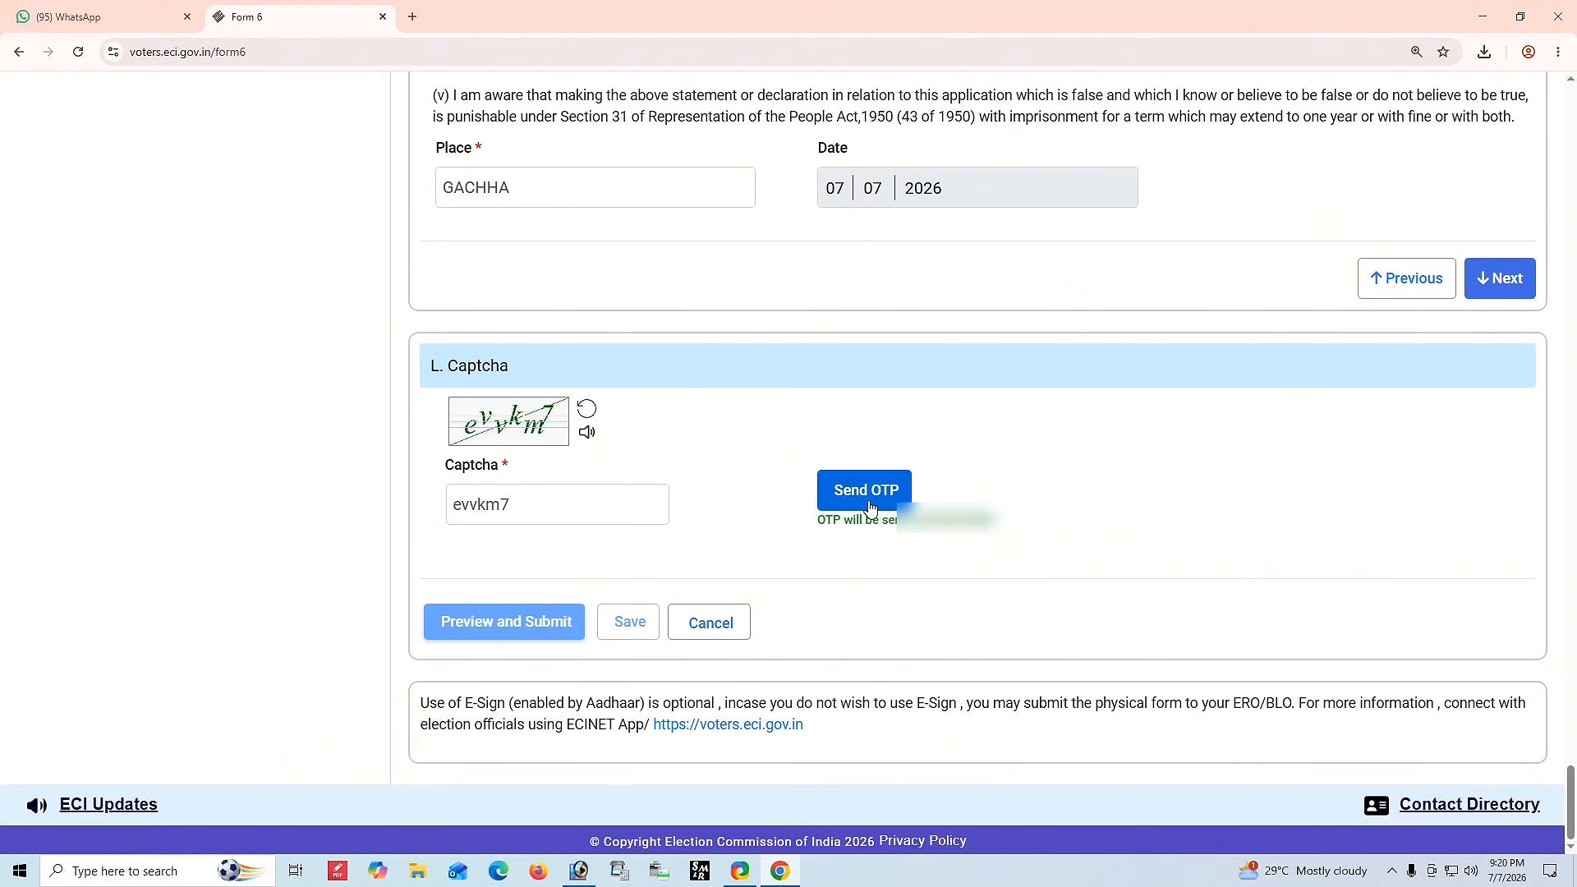
Enter the received OTP and open the application's preview for submission.
left_click(556, 565)
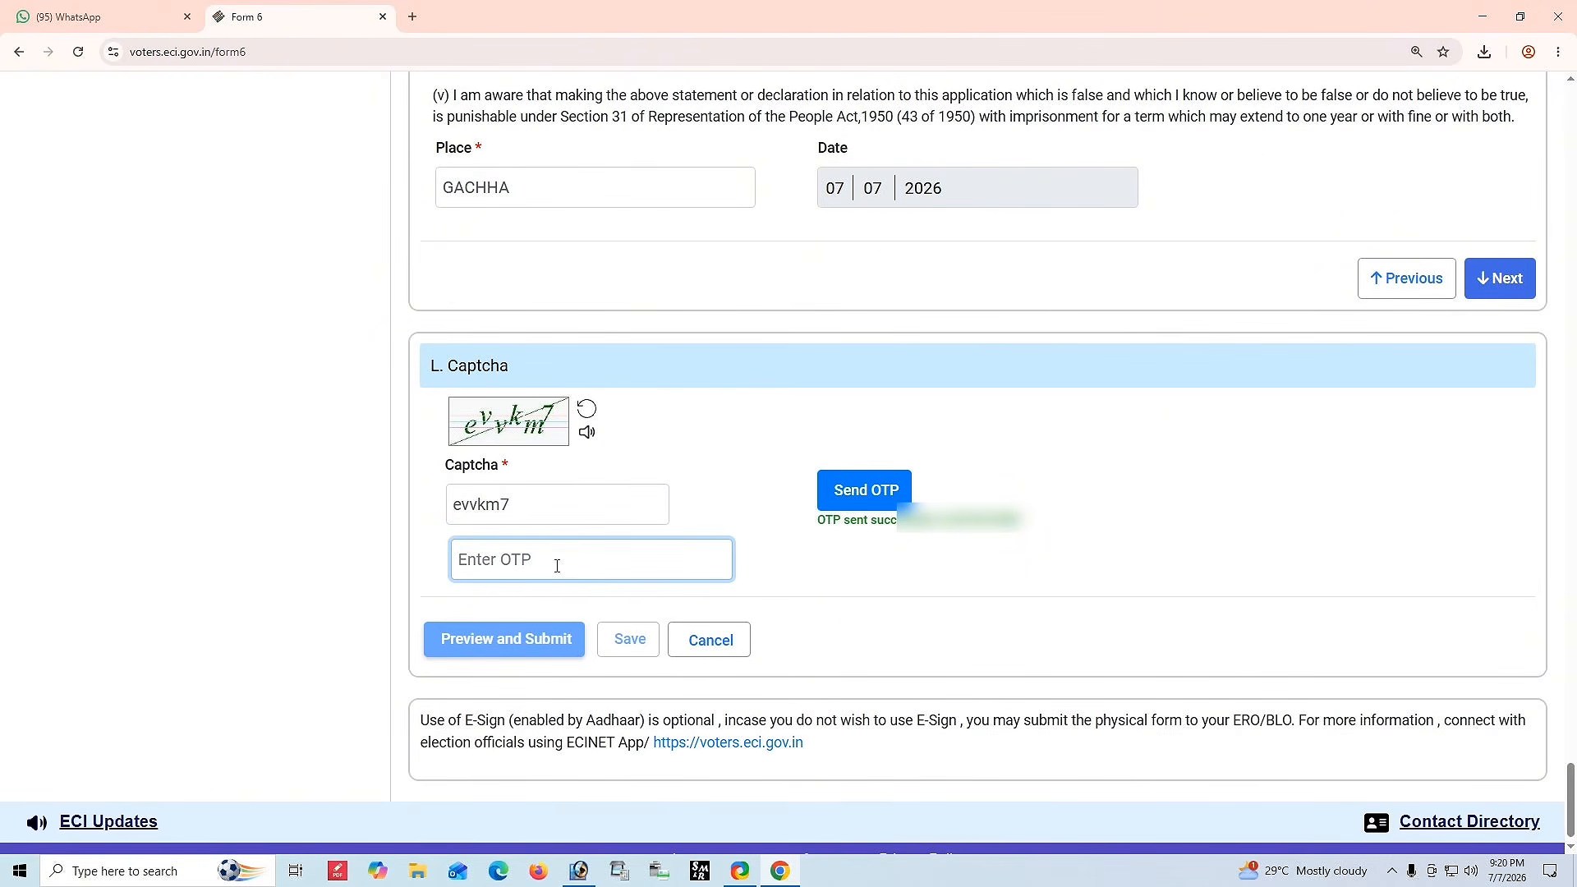
left_click_drag(933, 533, 1068, 535)
left_click(1068, 535)
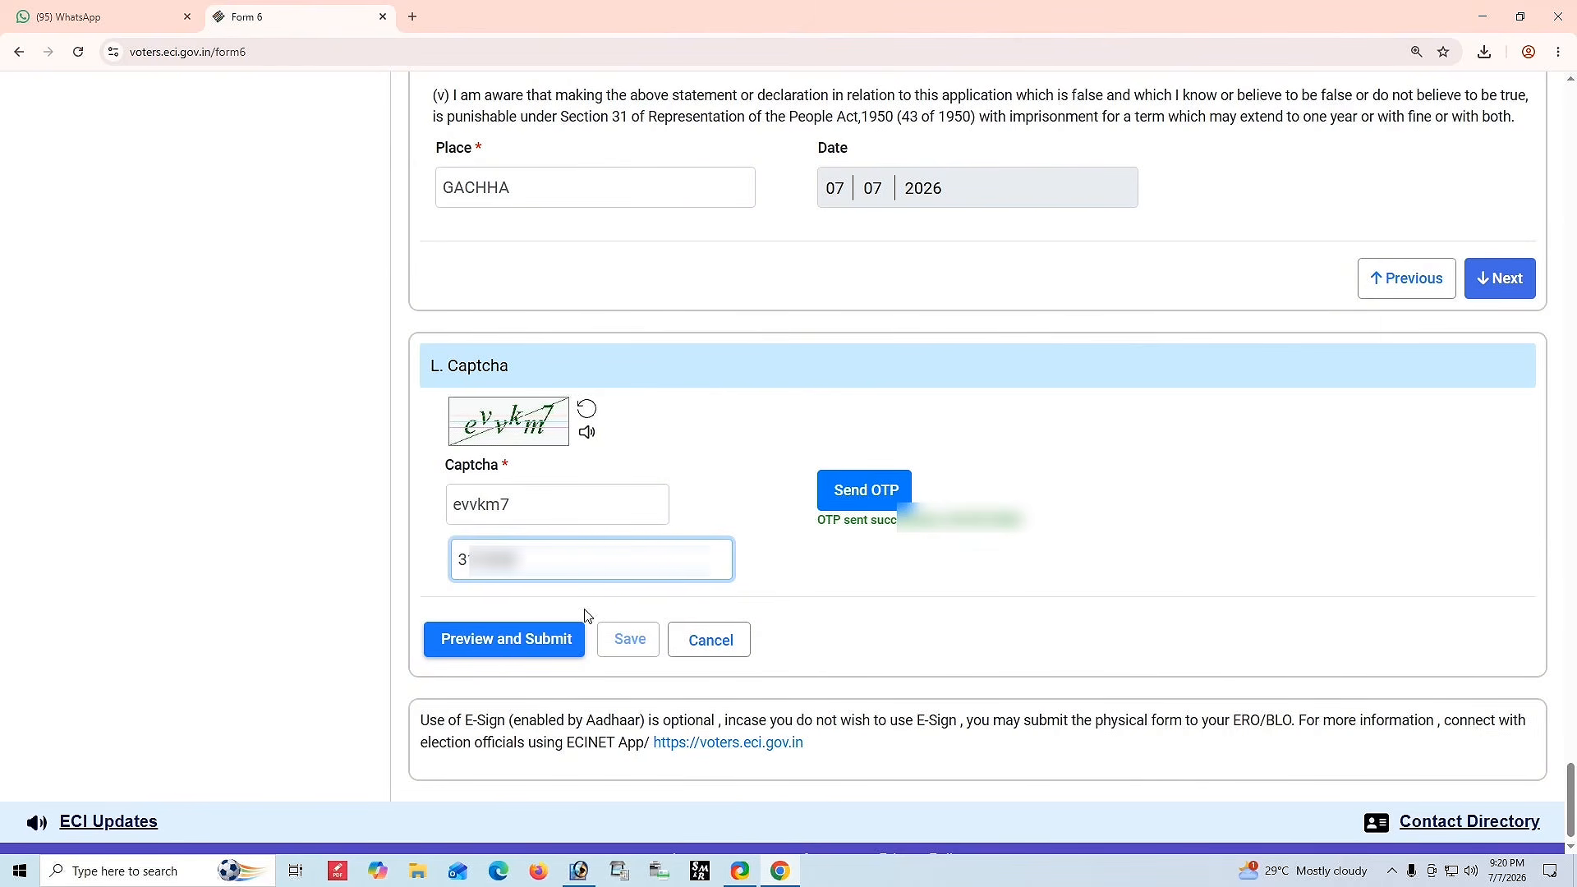
left_click(504, 642)
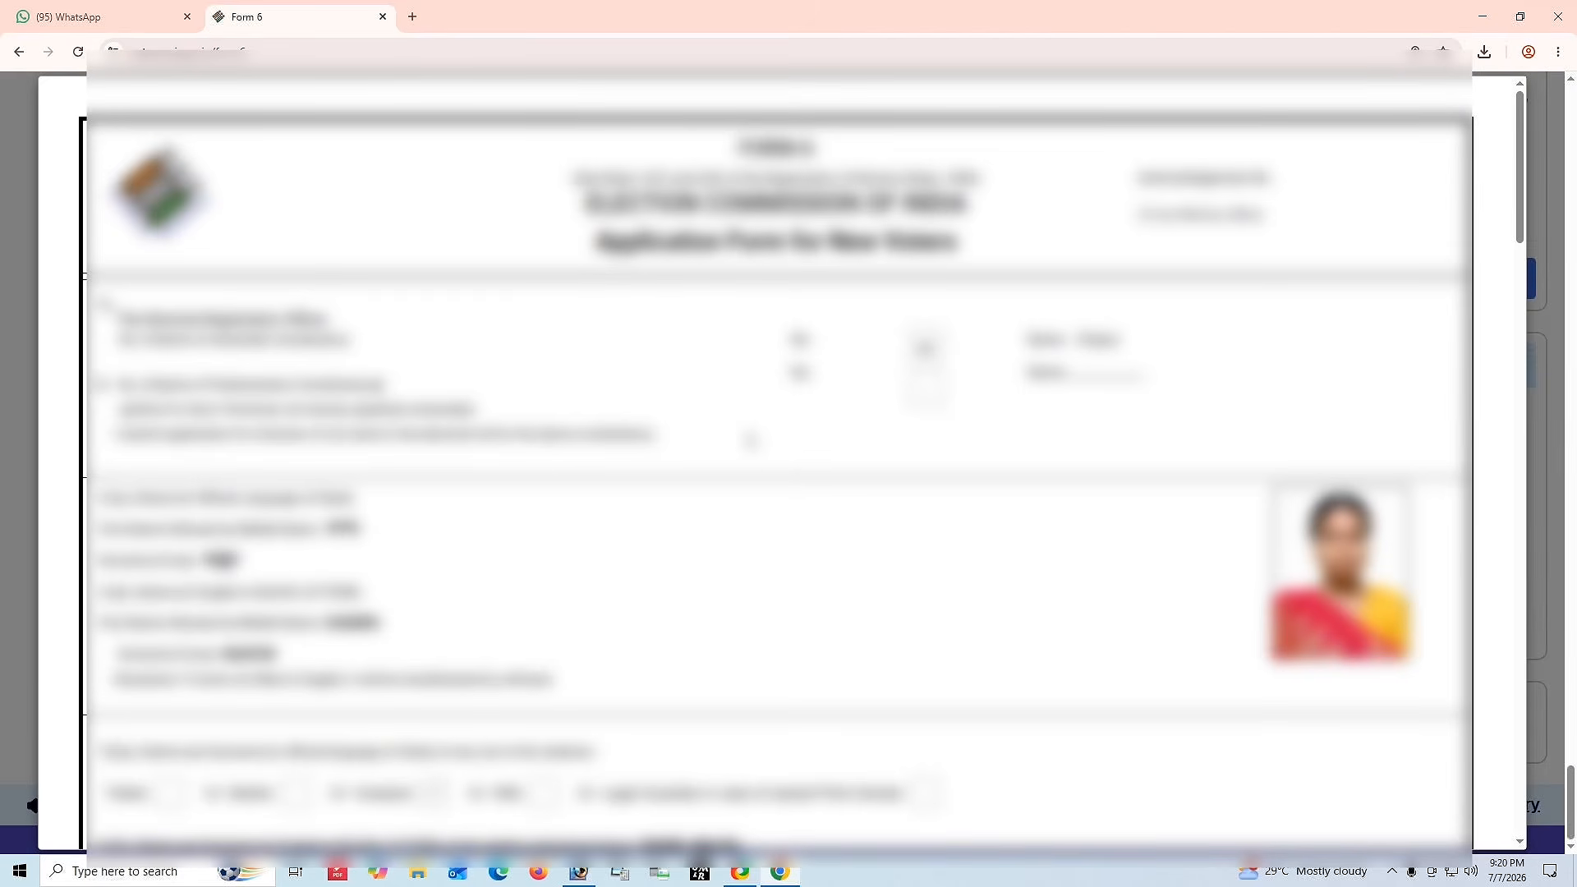
Scroll through the application preview to review the filled-in details.
scroll(750, 441, "down", 8)
scroll(750, 441, "down", 7)
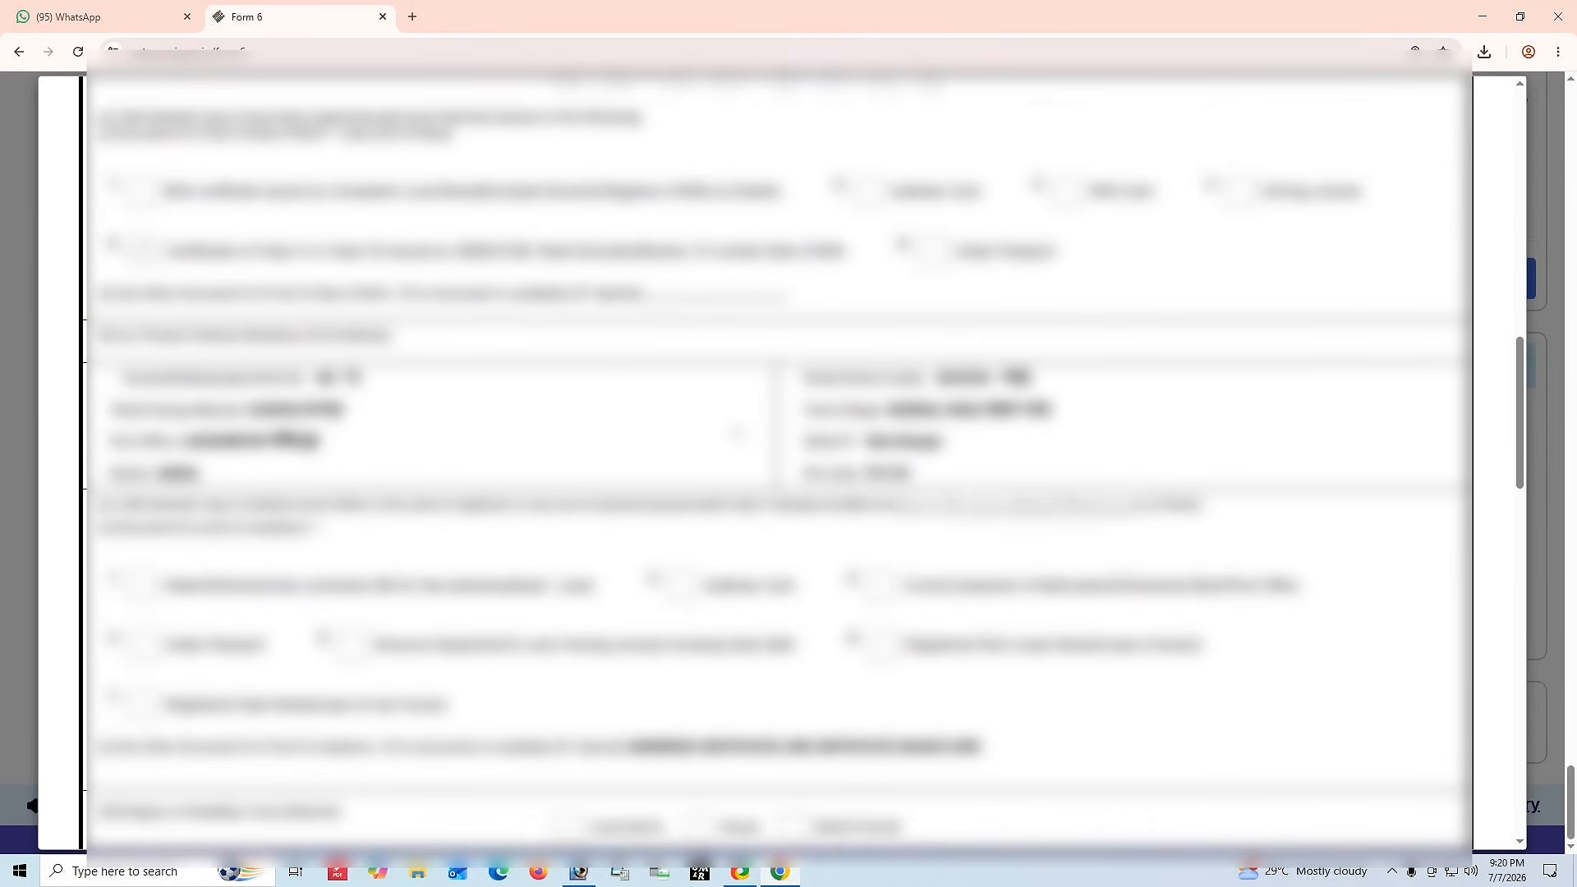
scroll(736, 433, "down", 1)
left_click_drag(115, 310, 1051, 399)
left_click(1057, 401)
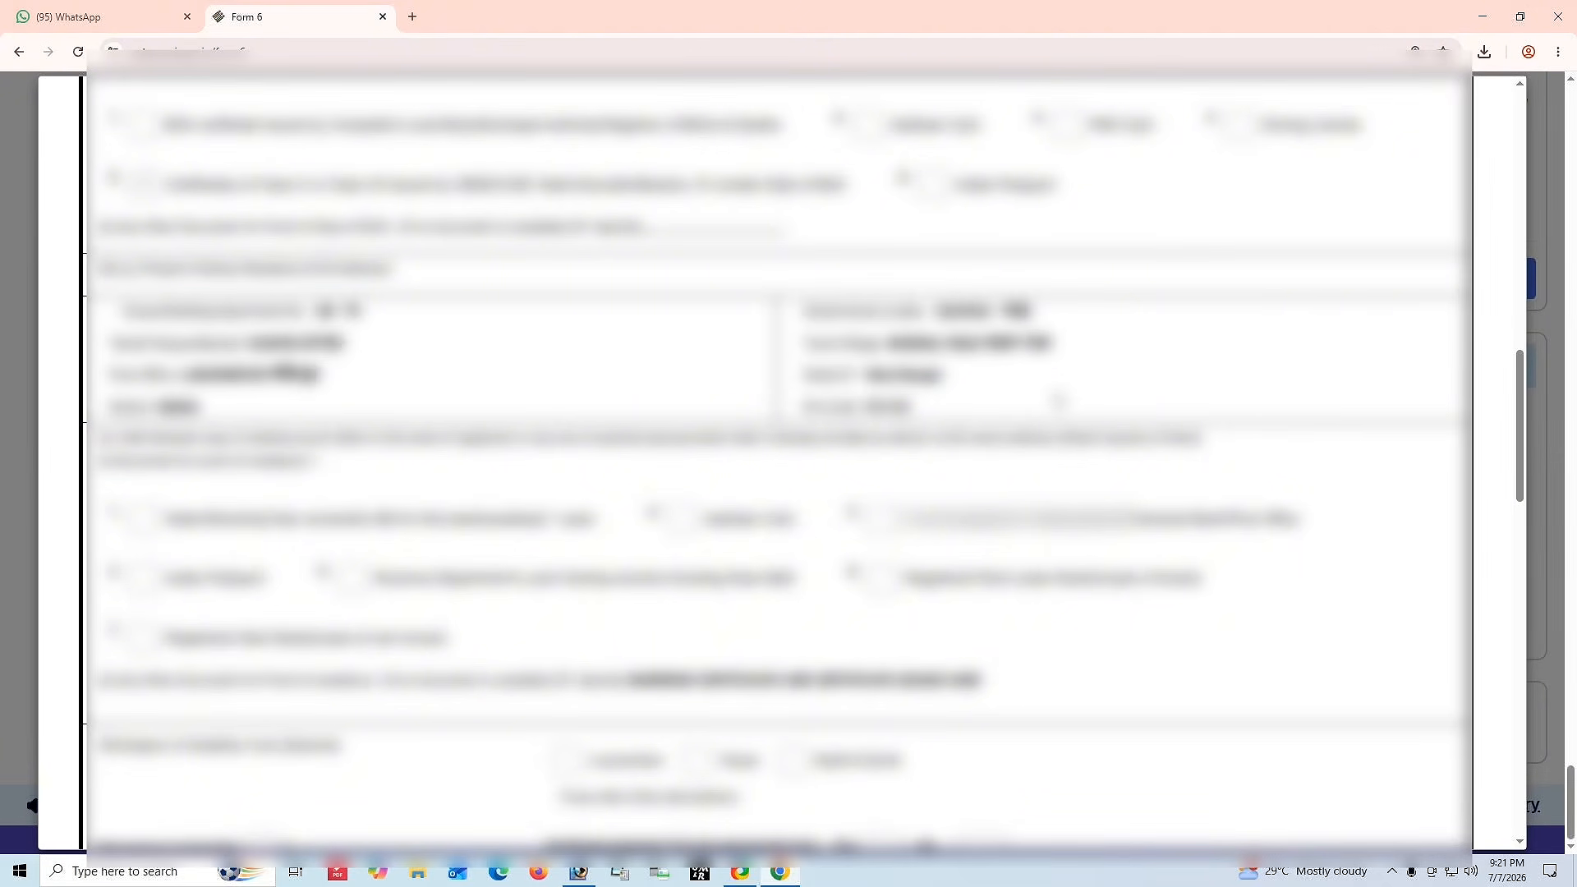
scroll(1060, 401, "down", 4)
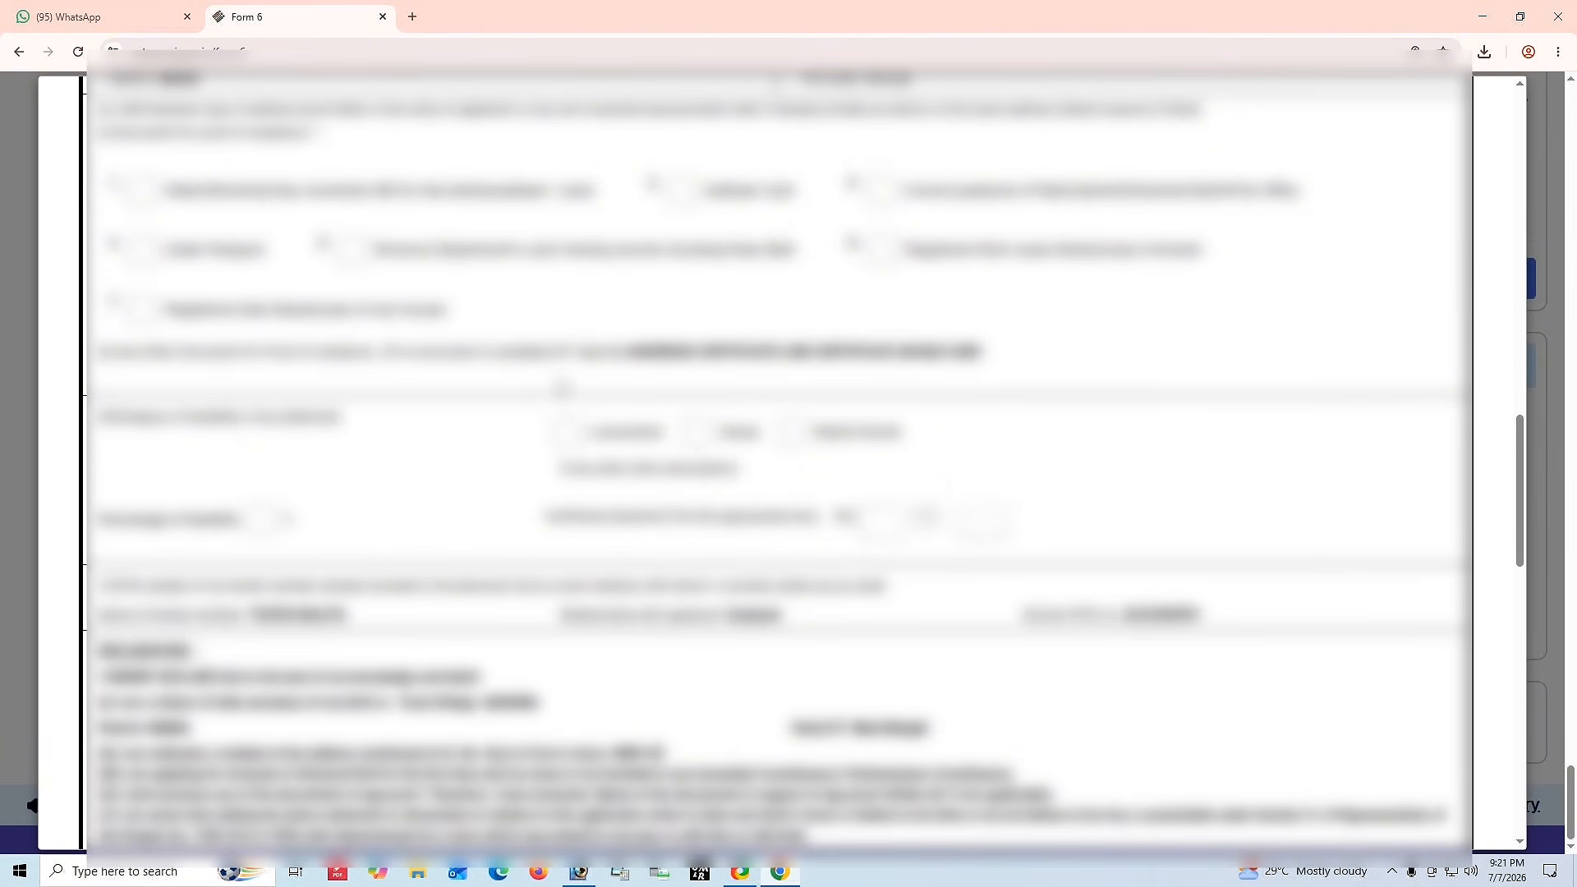
scroll(925, 477, "down", 4)
scroll(930, 481, "down", 10)
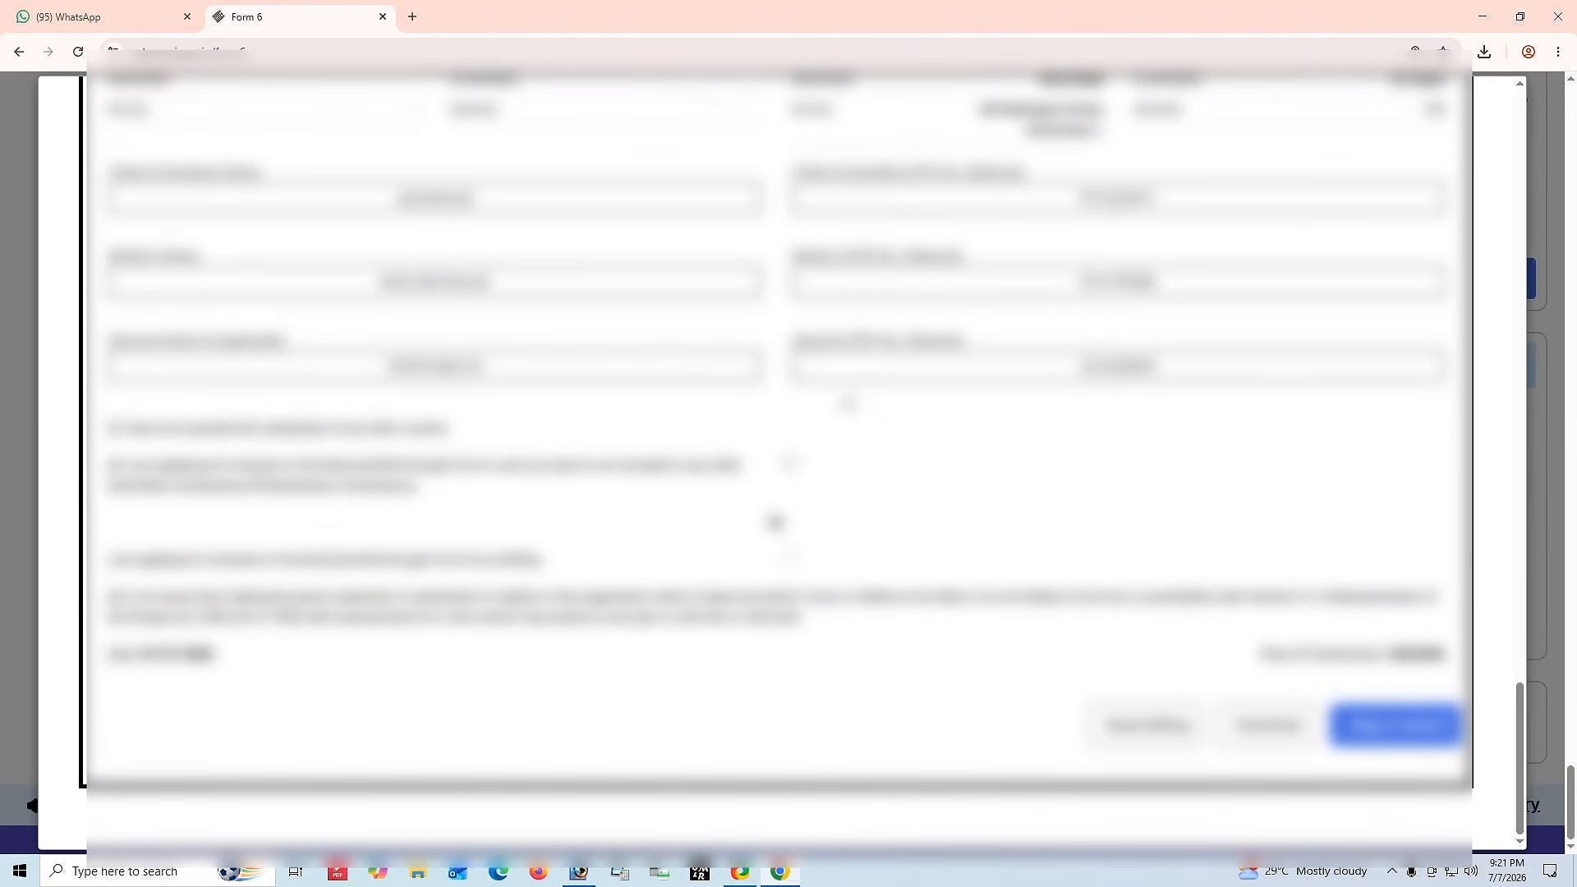
scroll(862, 414, "up", 4)
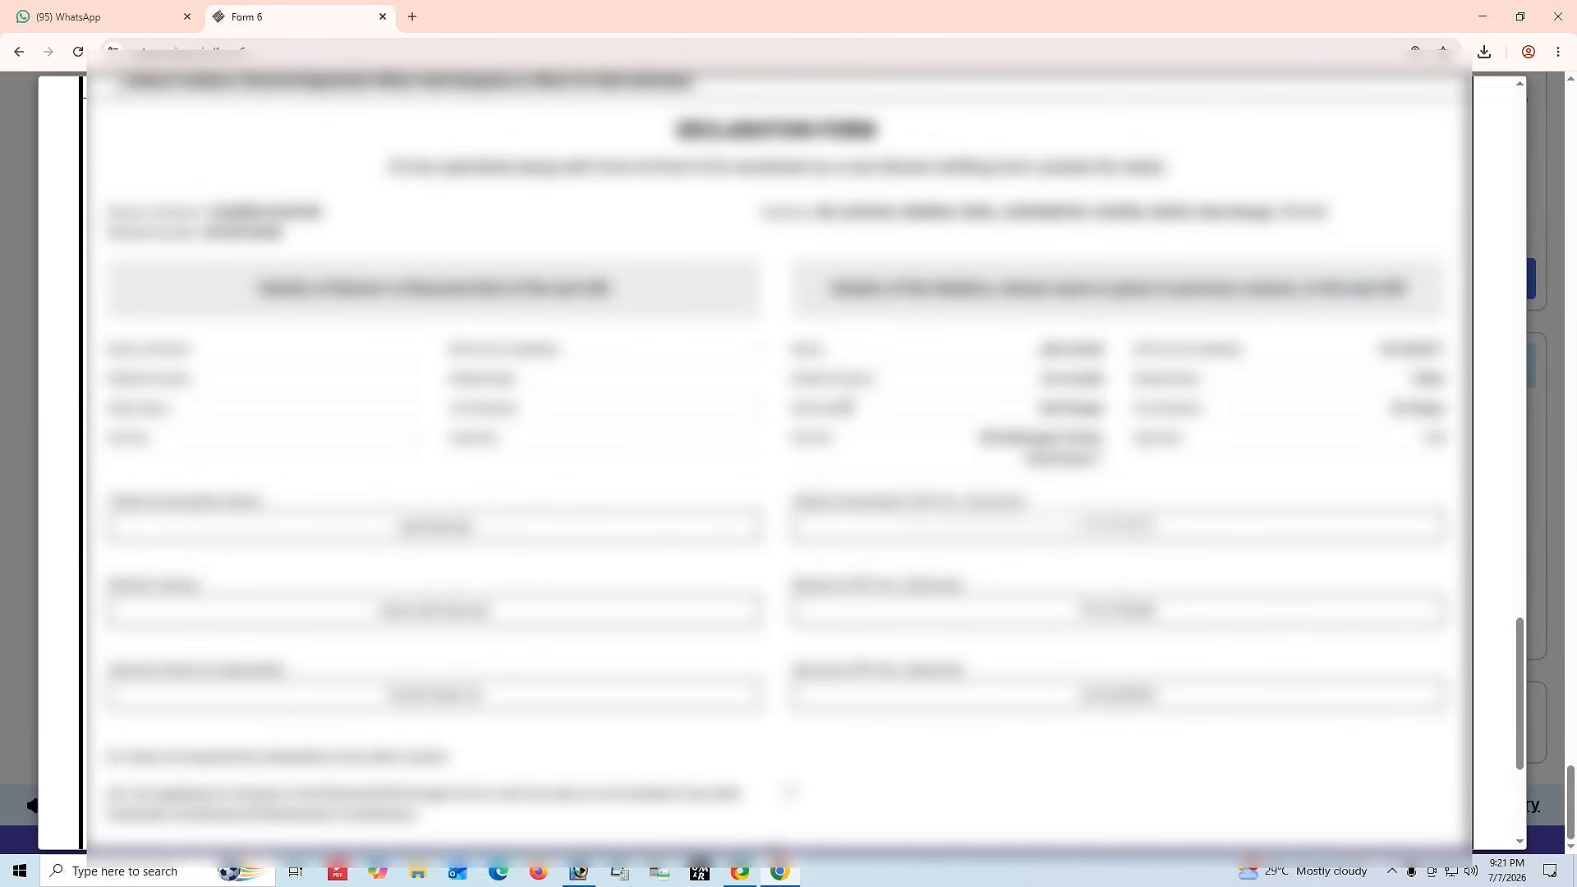
scroll(774, 521, "down", 4)
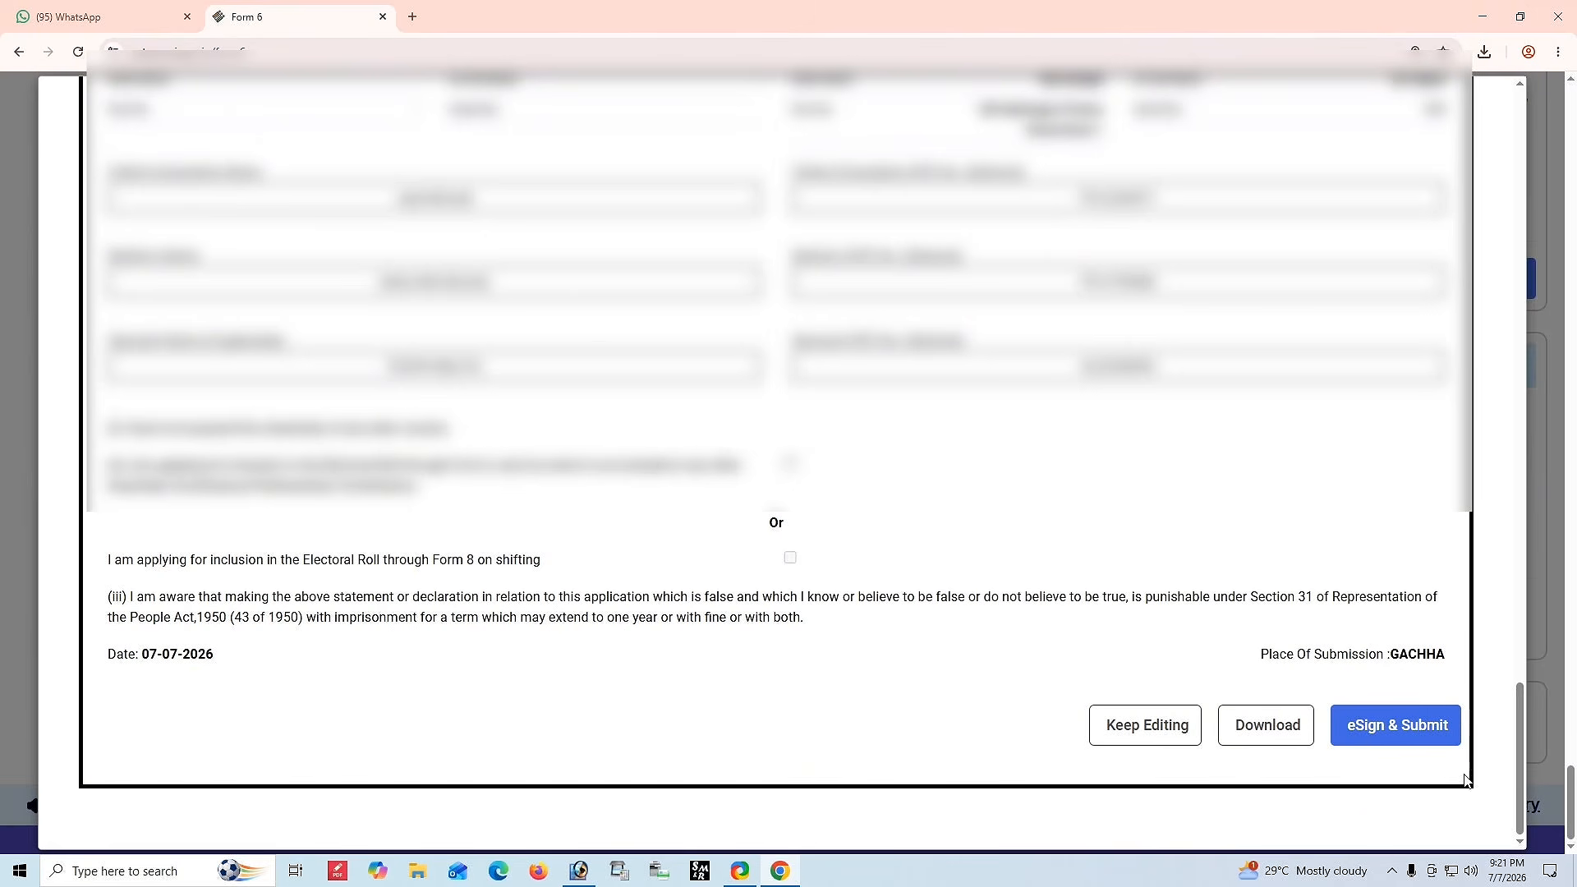
Choose eSign & Submit and confirm submitting the form.
left_click(1365, 733)
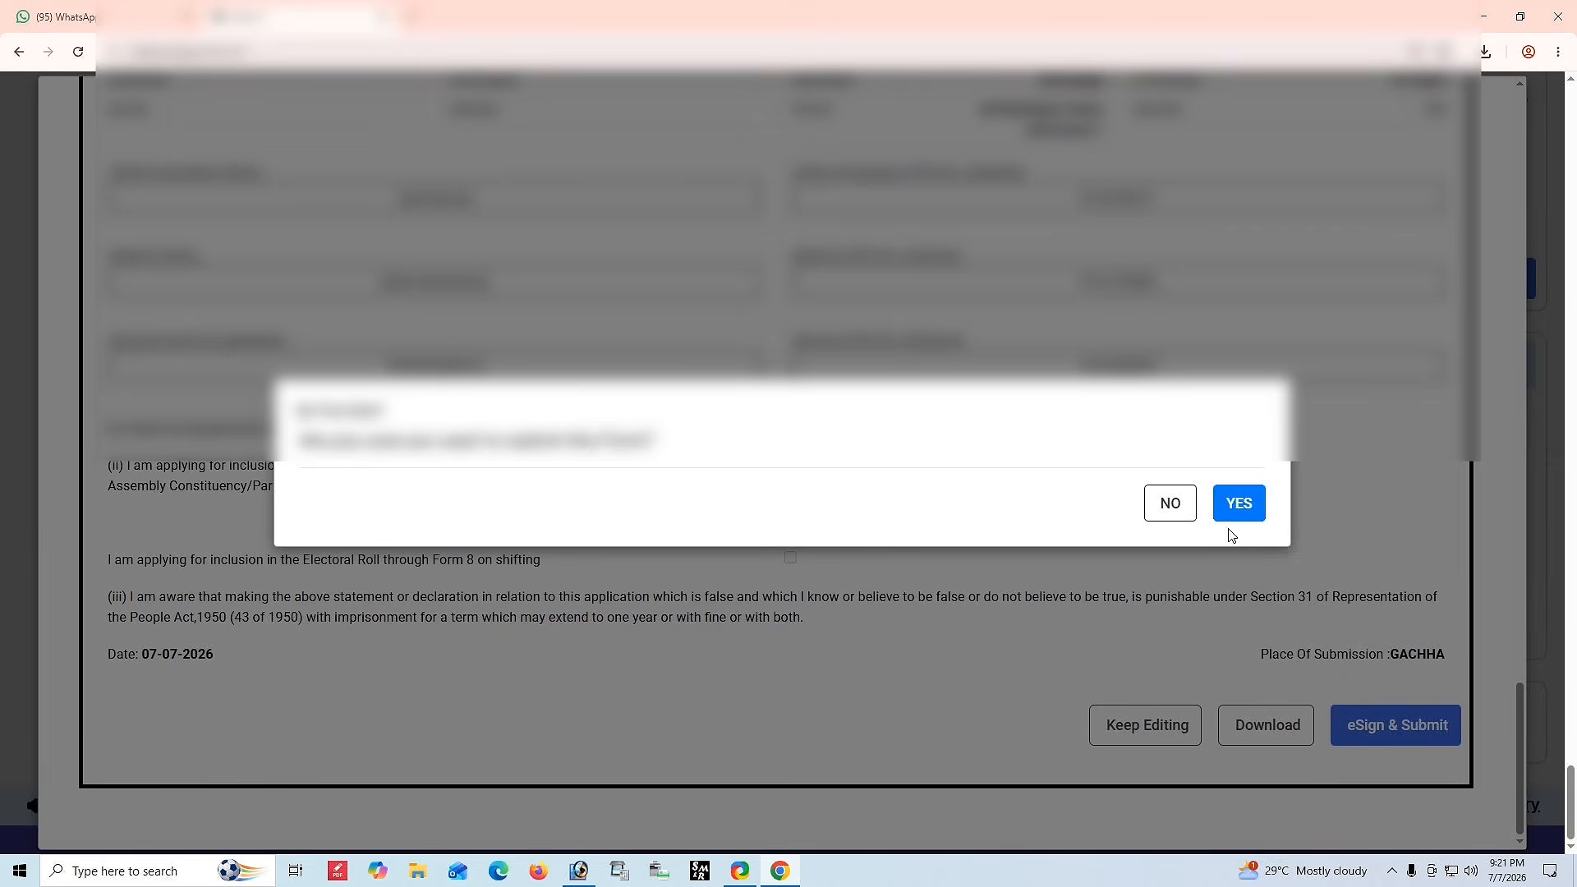
left_click(1236, 506)
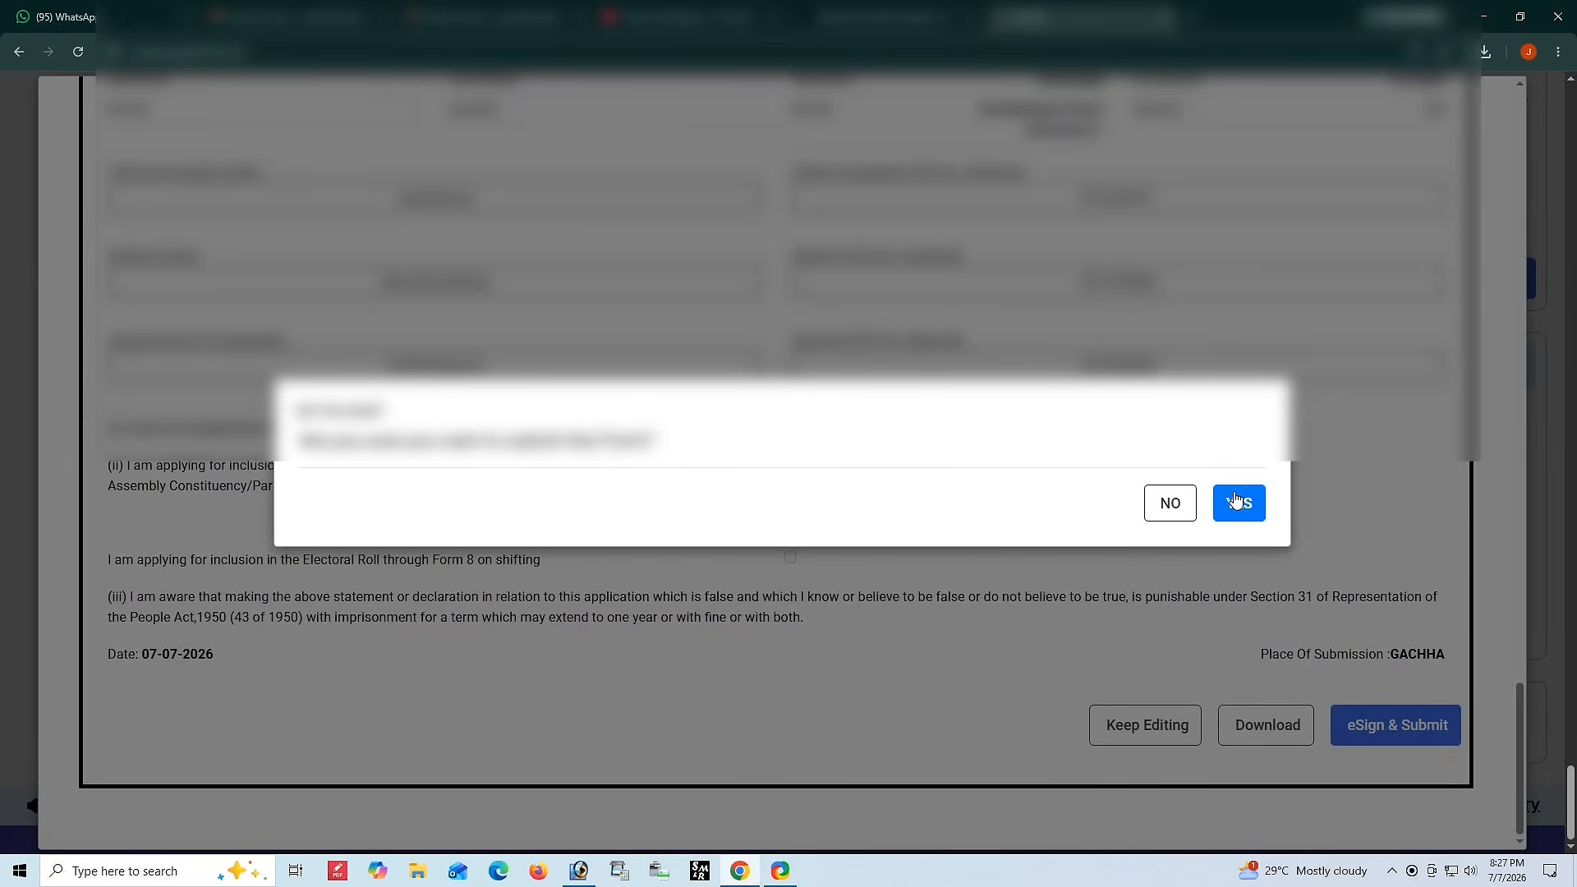
left_click(1236, 503)
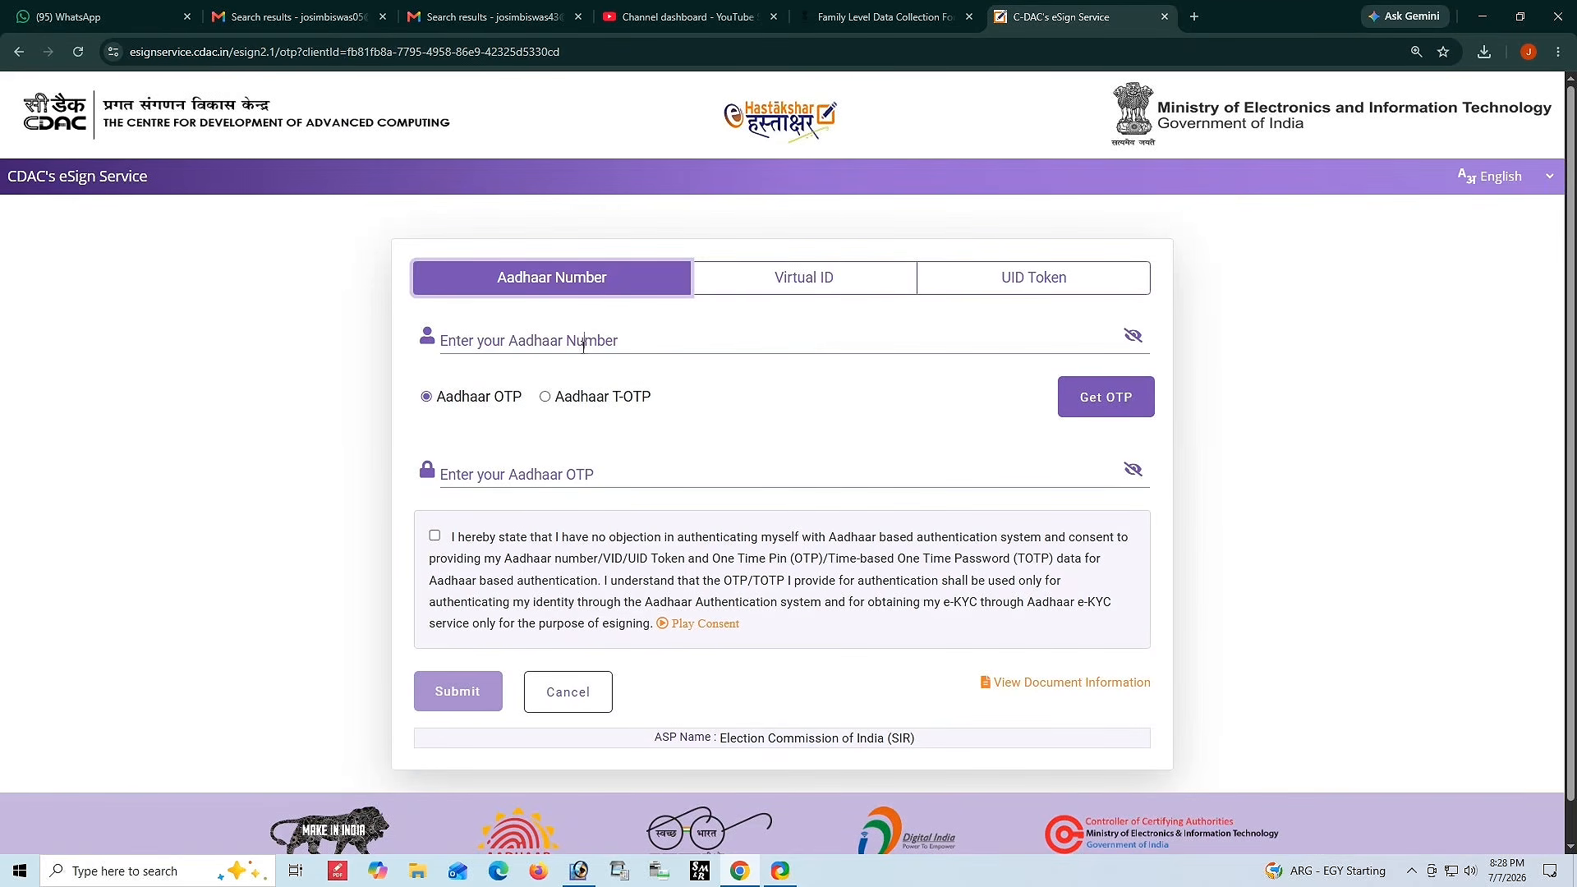
Enter the Aadhaar number on the eSign page and request an Aadhaar OTP.
left_click(583, 346)
type("••••")
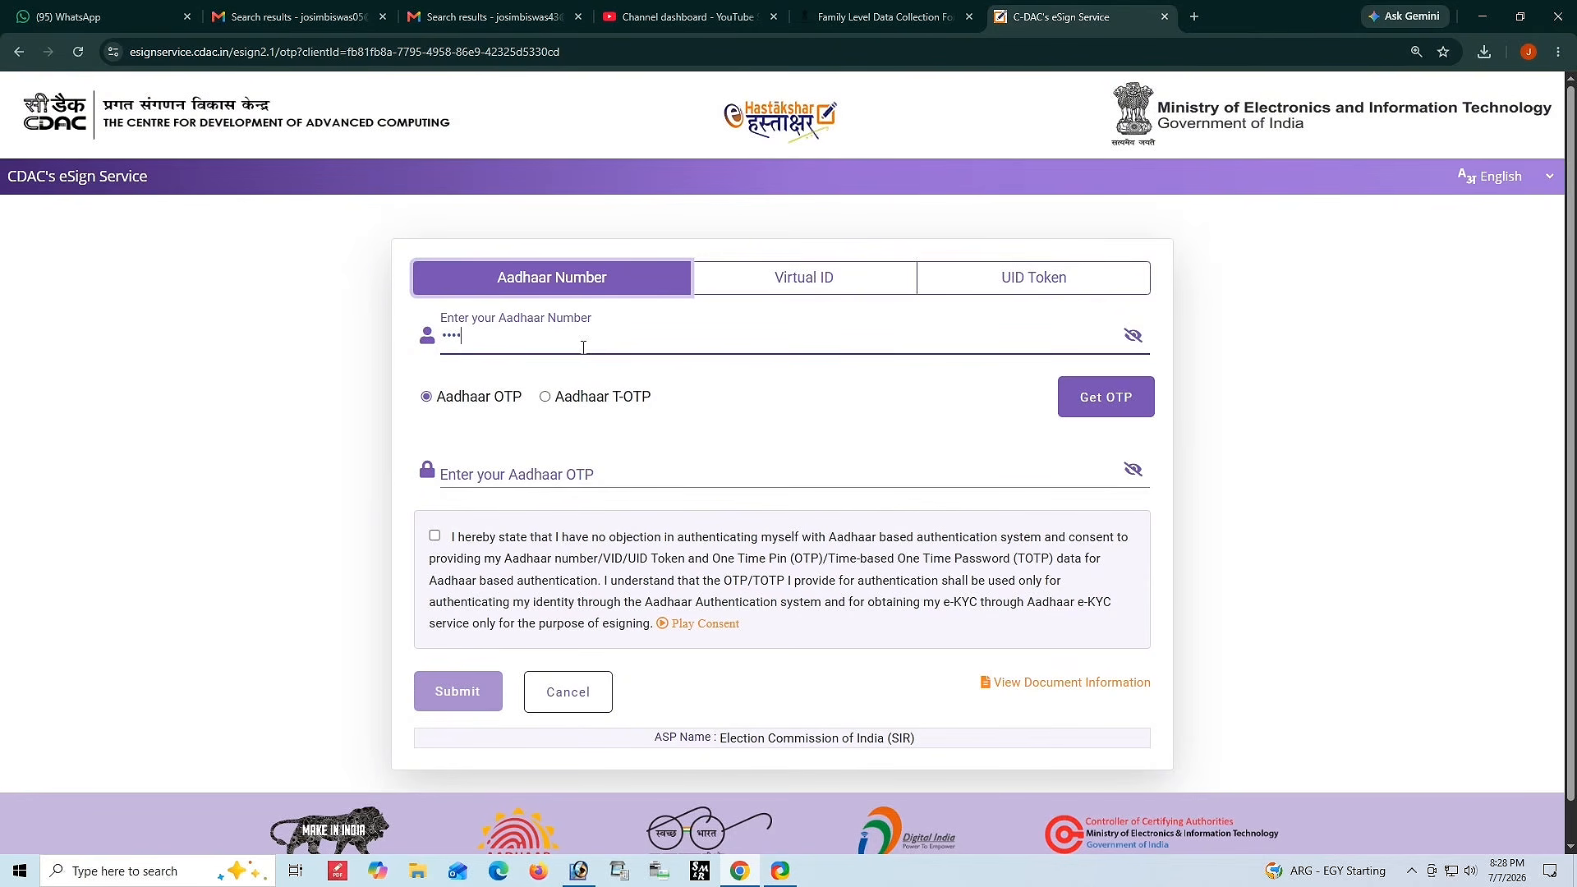
type("••••••••")
left_click(1103, 398)
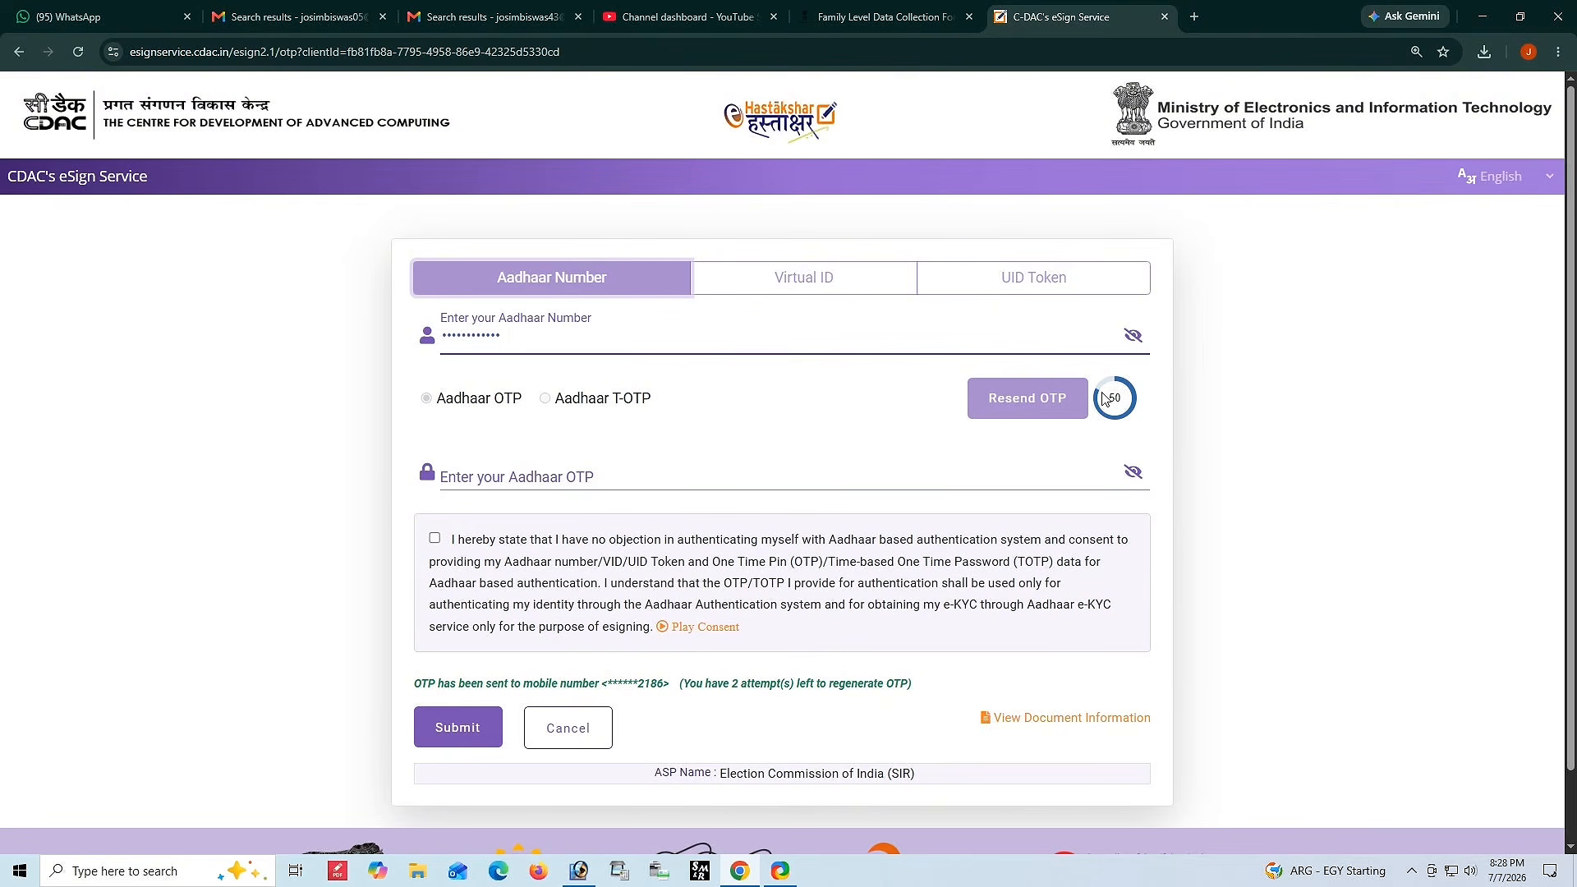
Enter the Aadhaar OTP and submit the eSign request.
left_click(495, 469)
type("••")
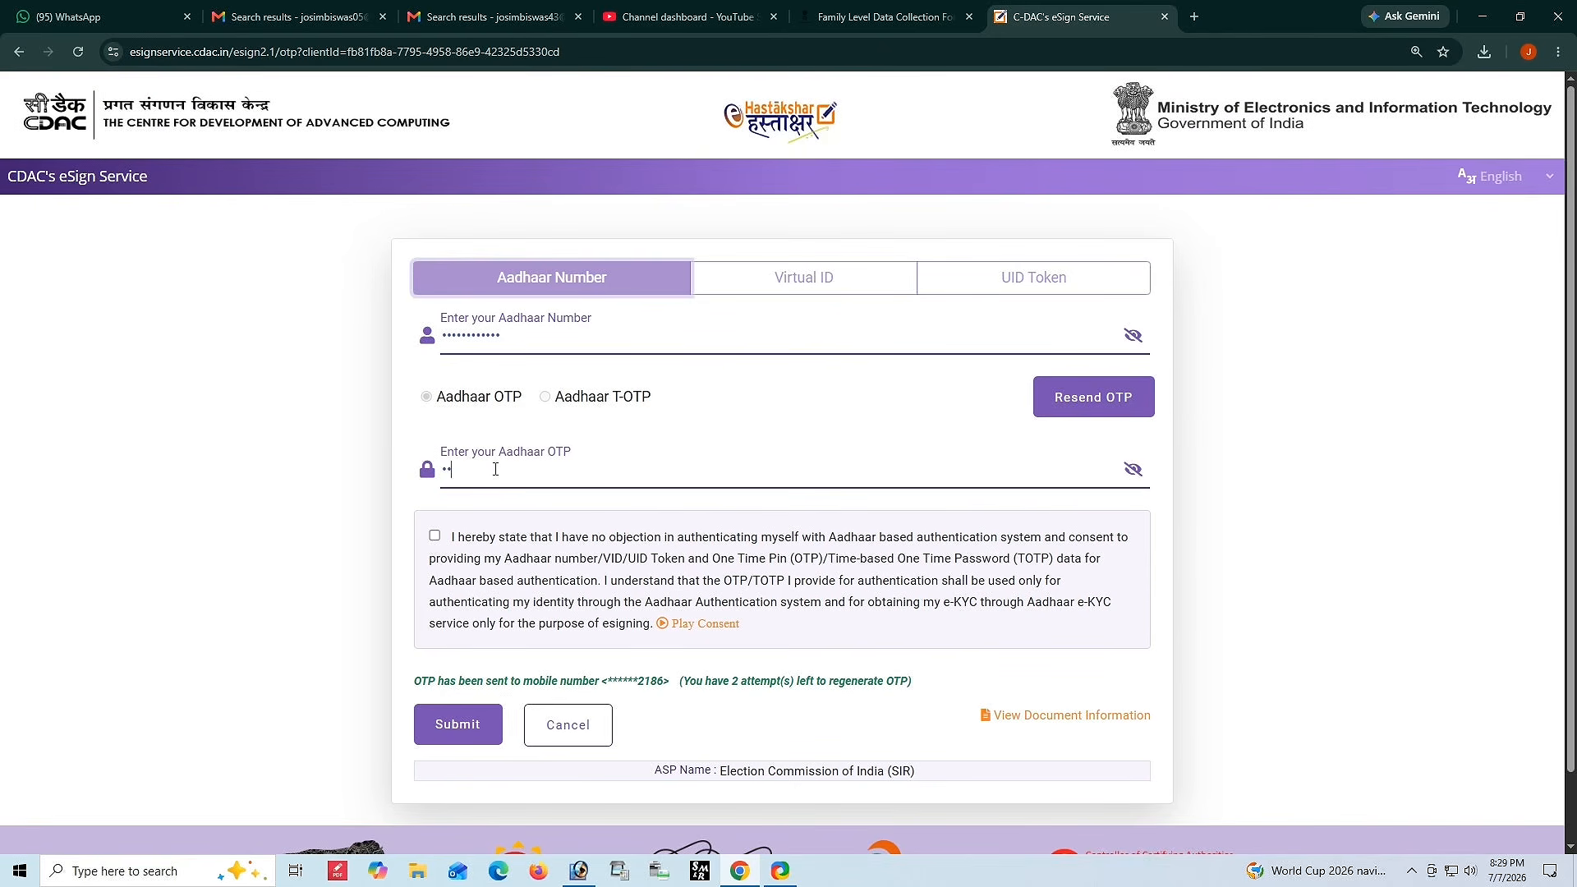
type("••••")
left_click(417, 719)
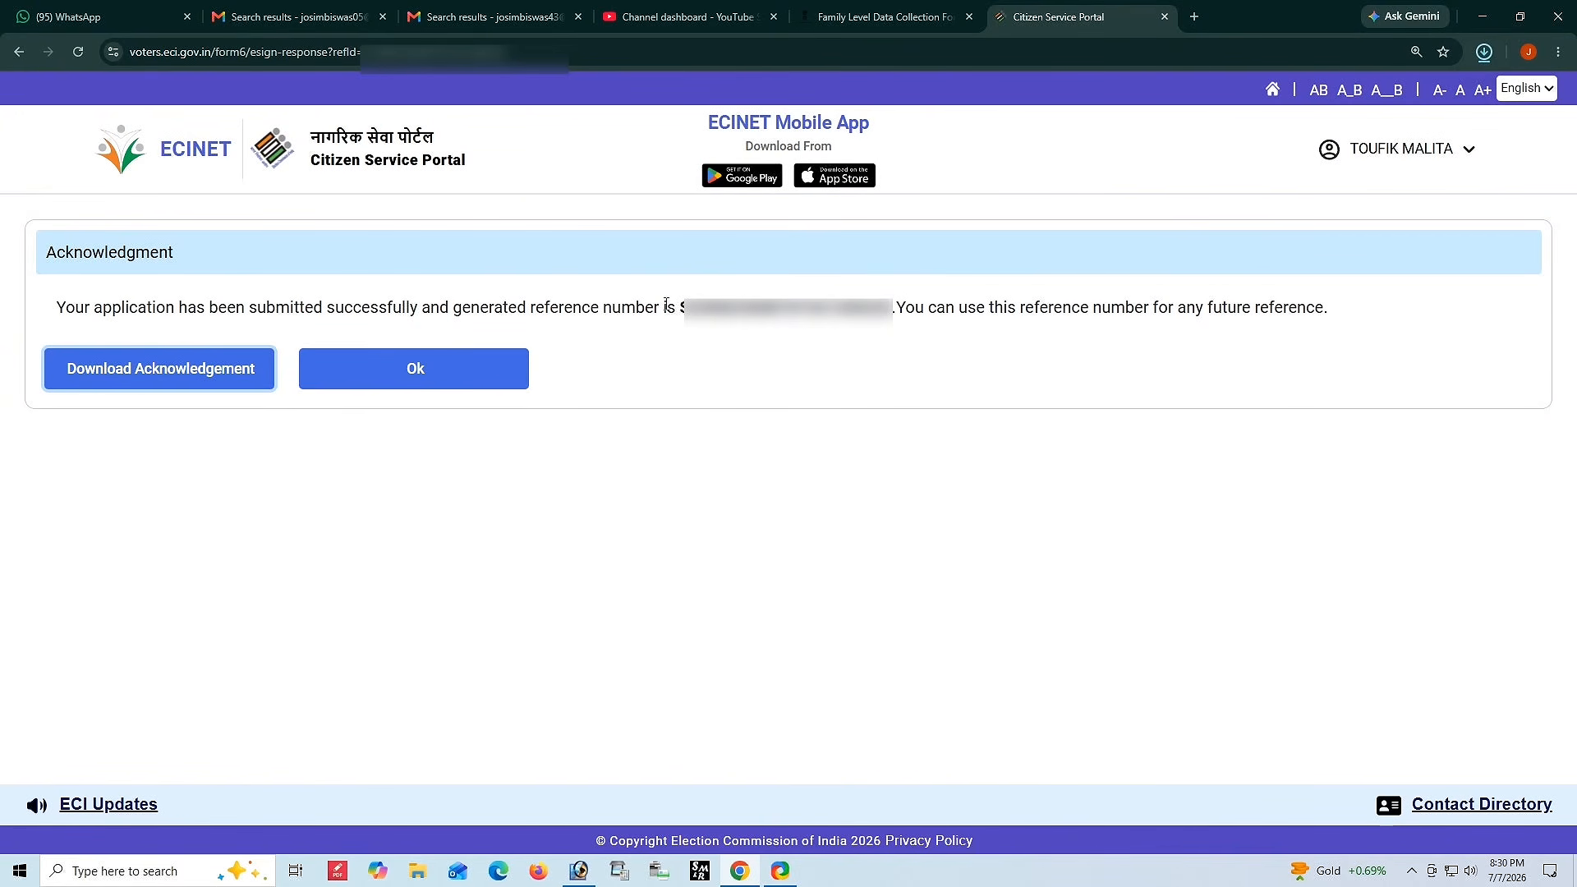
Copy the application's reference number and open the signed Form 6 PDF from recent downloads.
left_click_drag(677, 308, 893, 309)
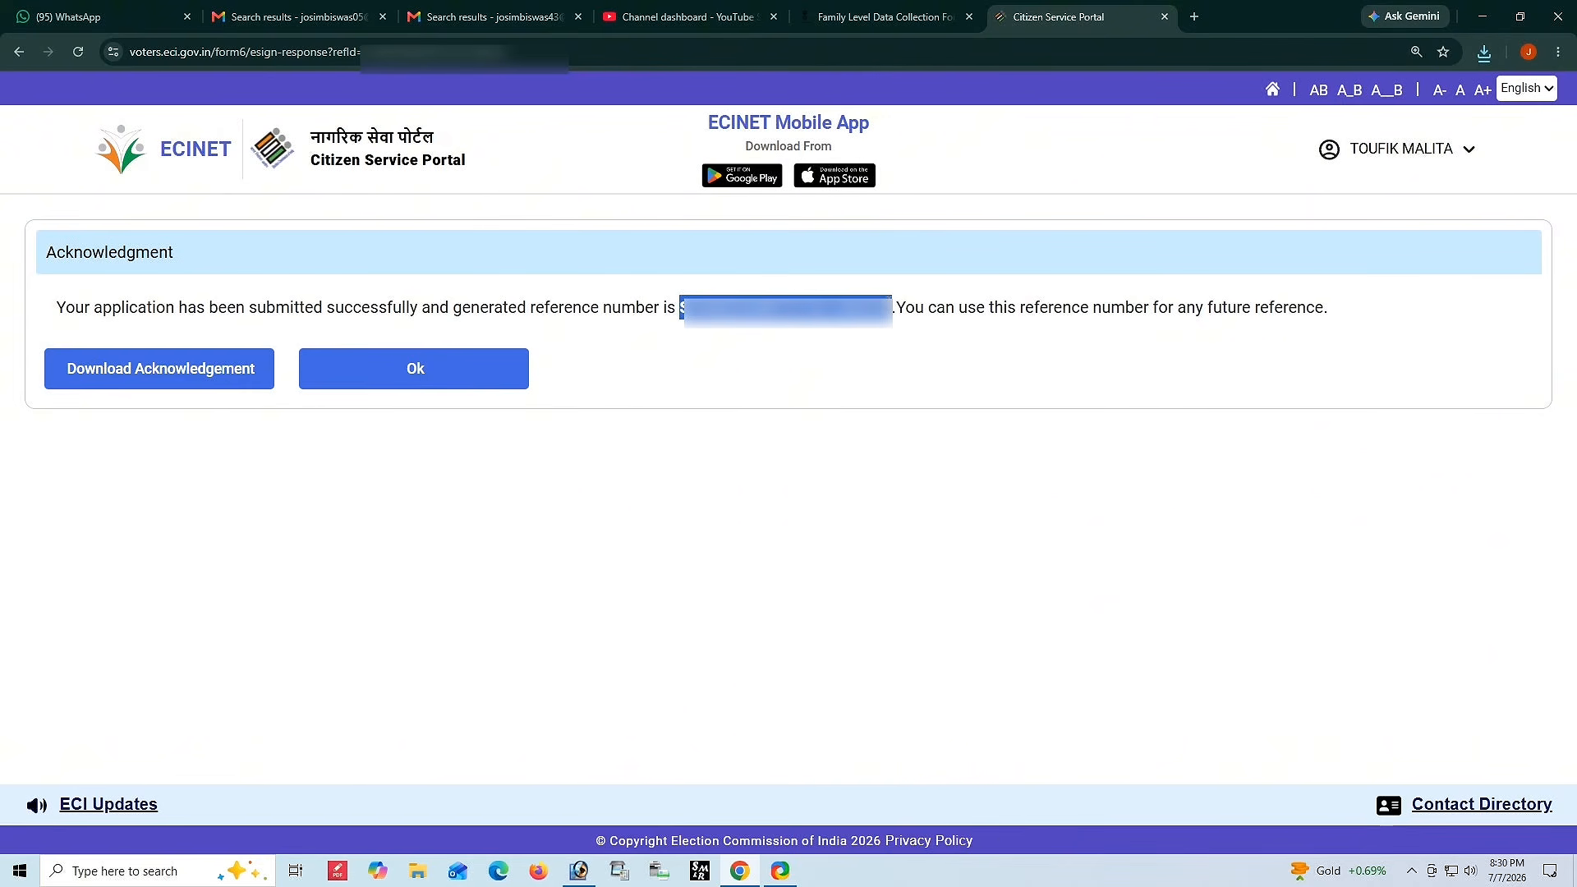
left_click(1480, 54)
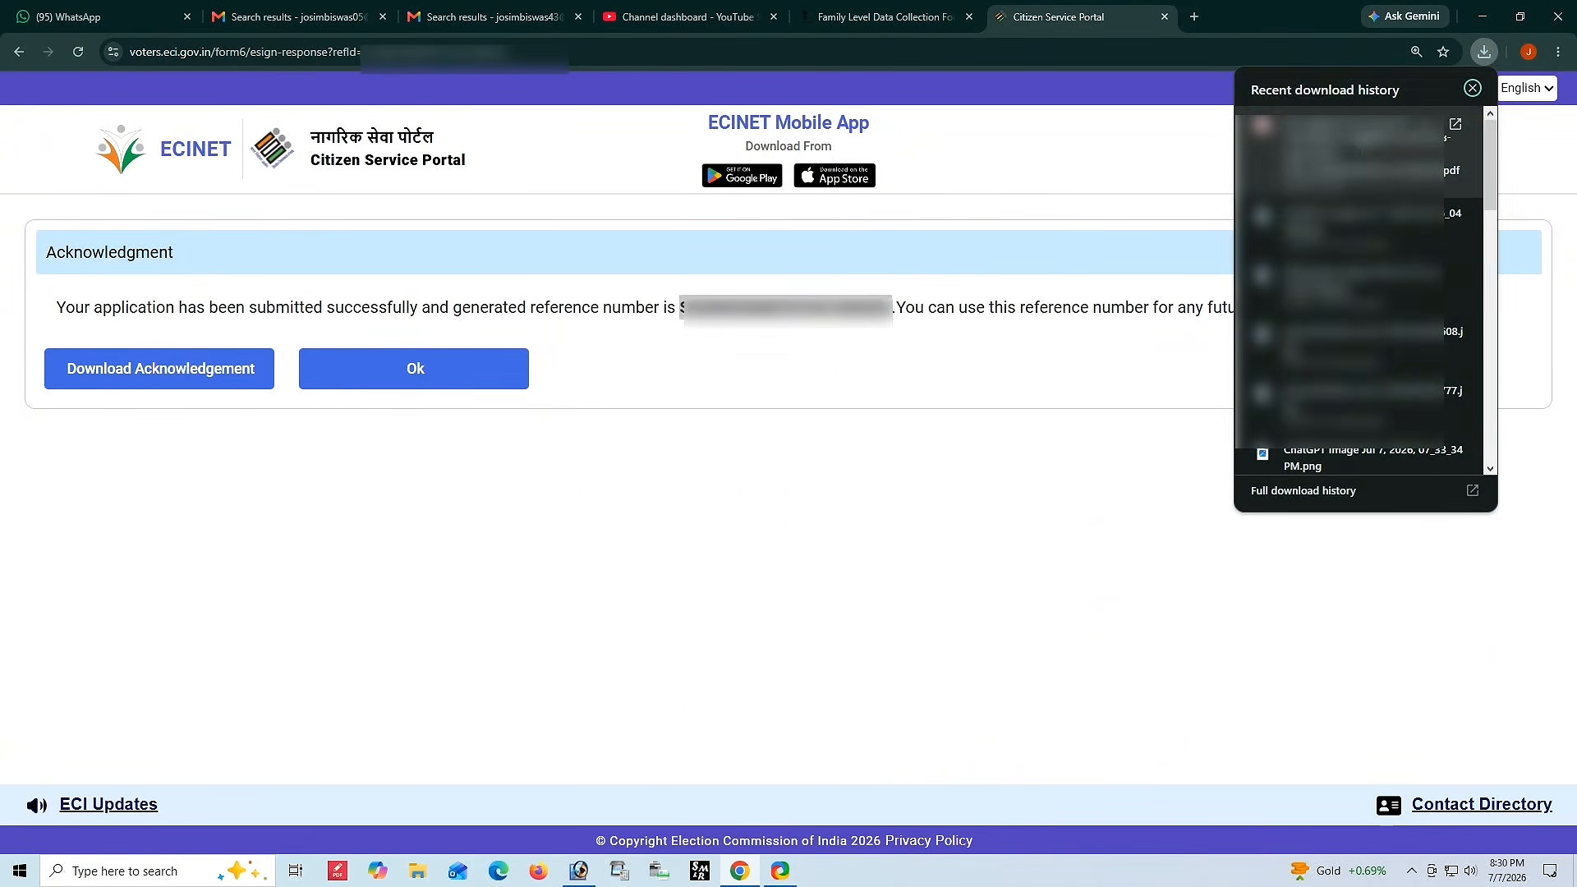
left_click(1355, 456)
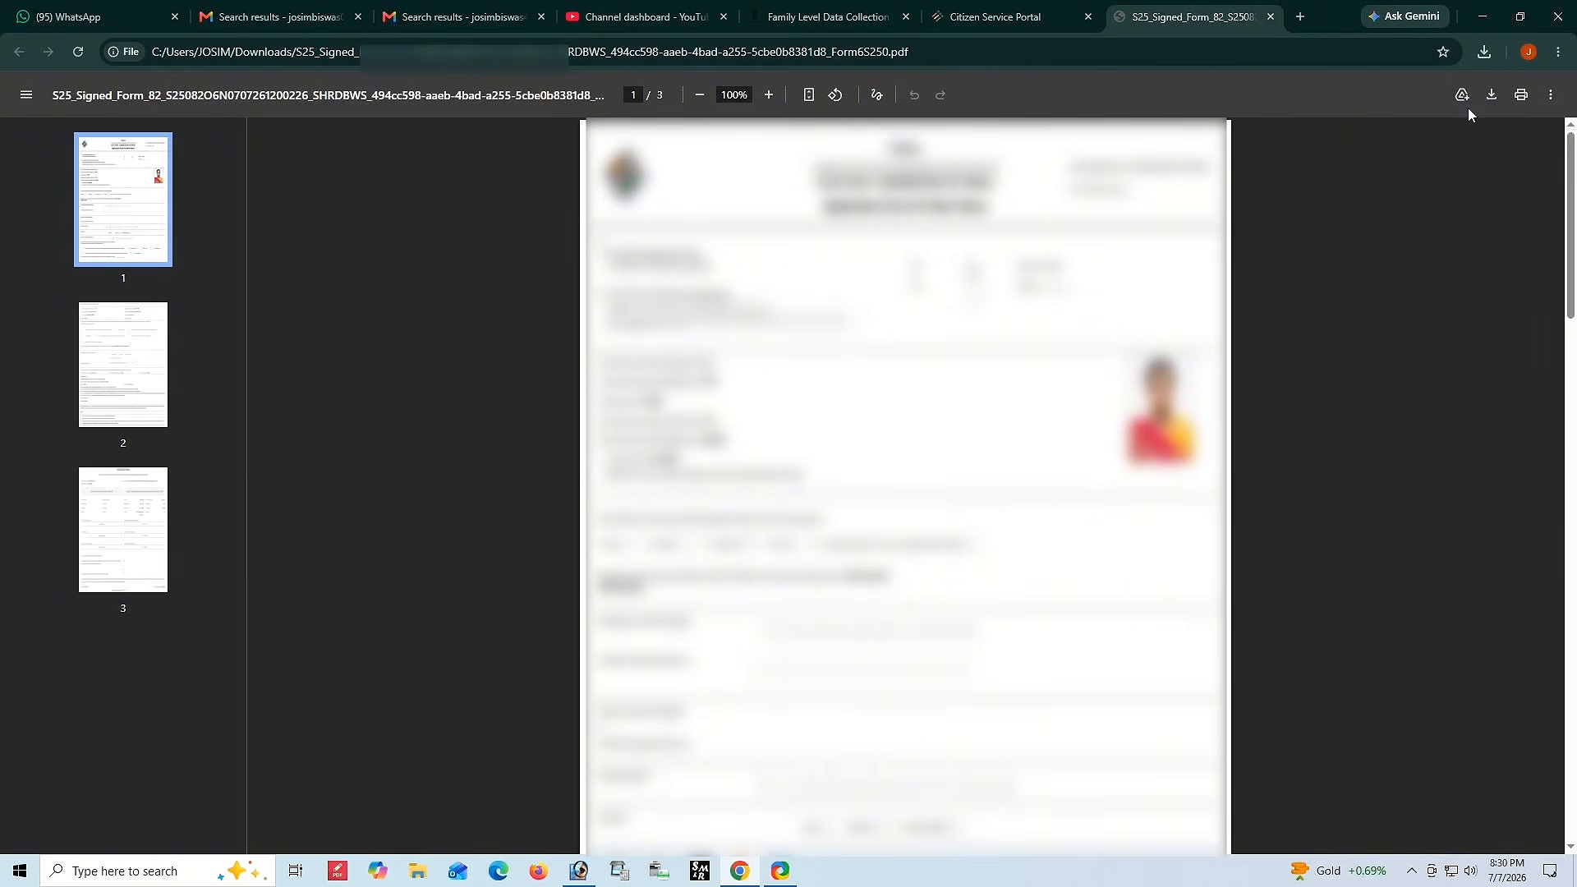
Review the pages of the signed Form 6 PDF and switch back to the portal tab.
scroll(1019, 328, "down", 15)
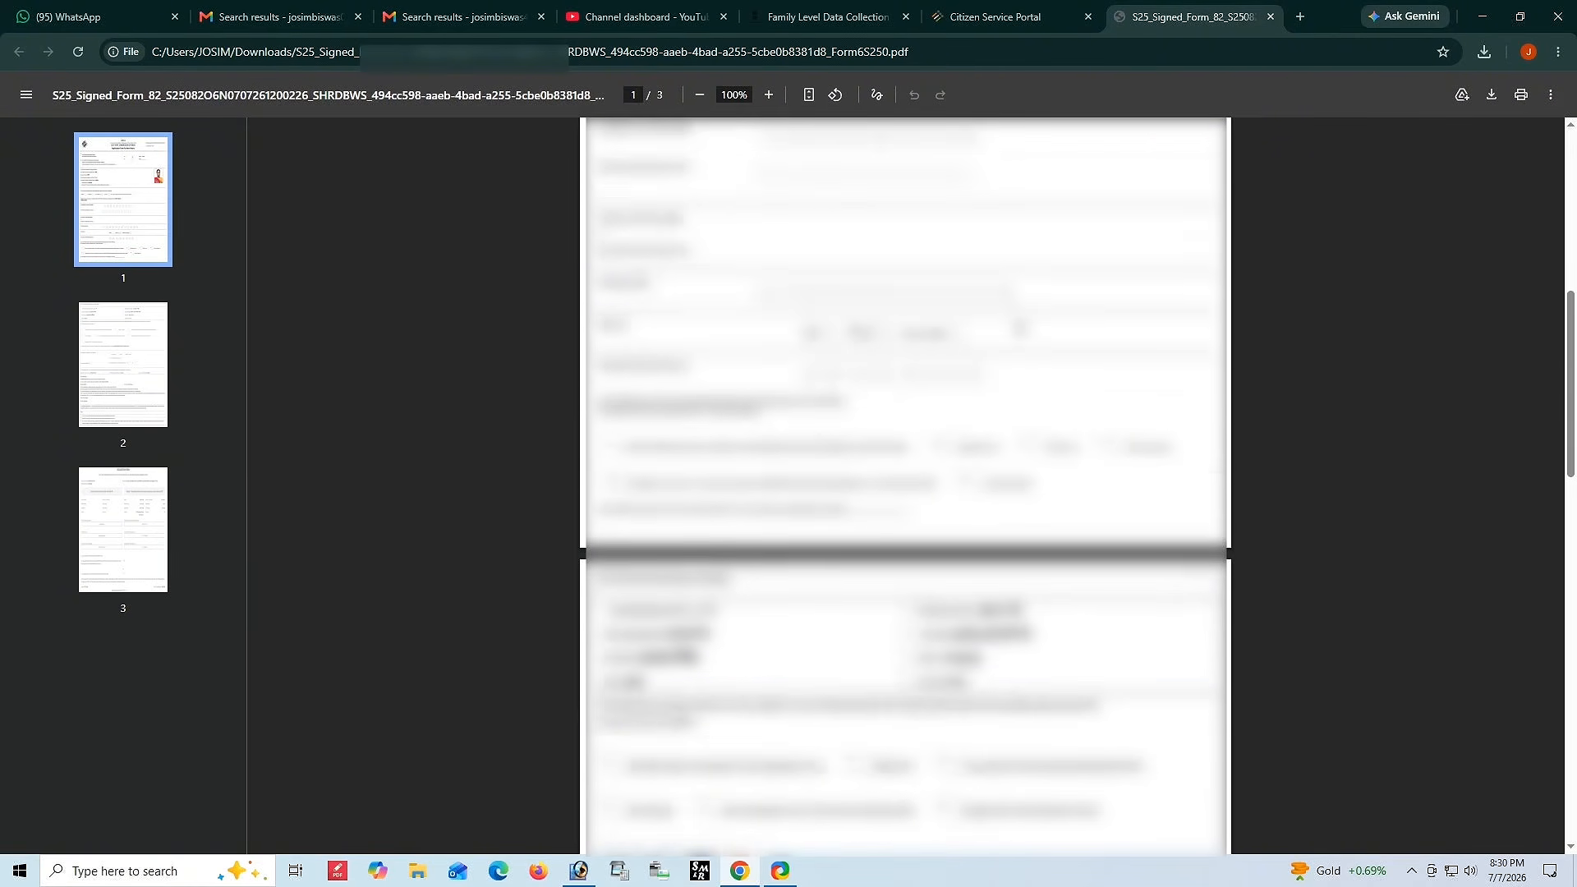
scroll(1019, 329, "down", 10)
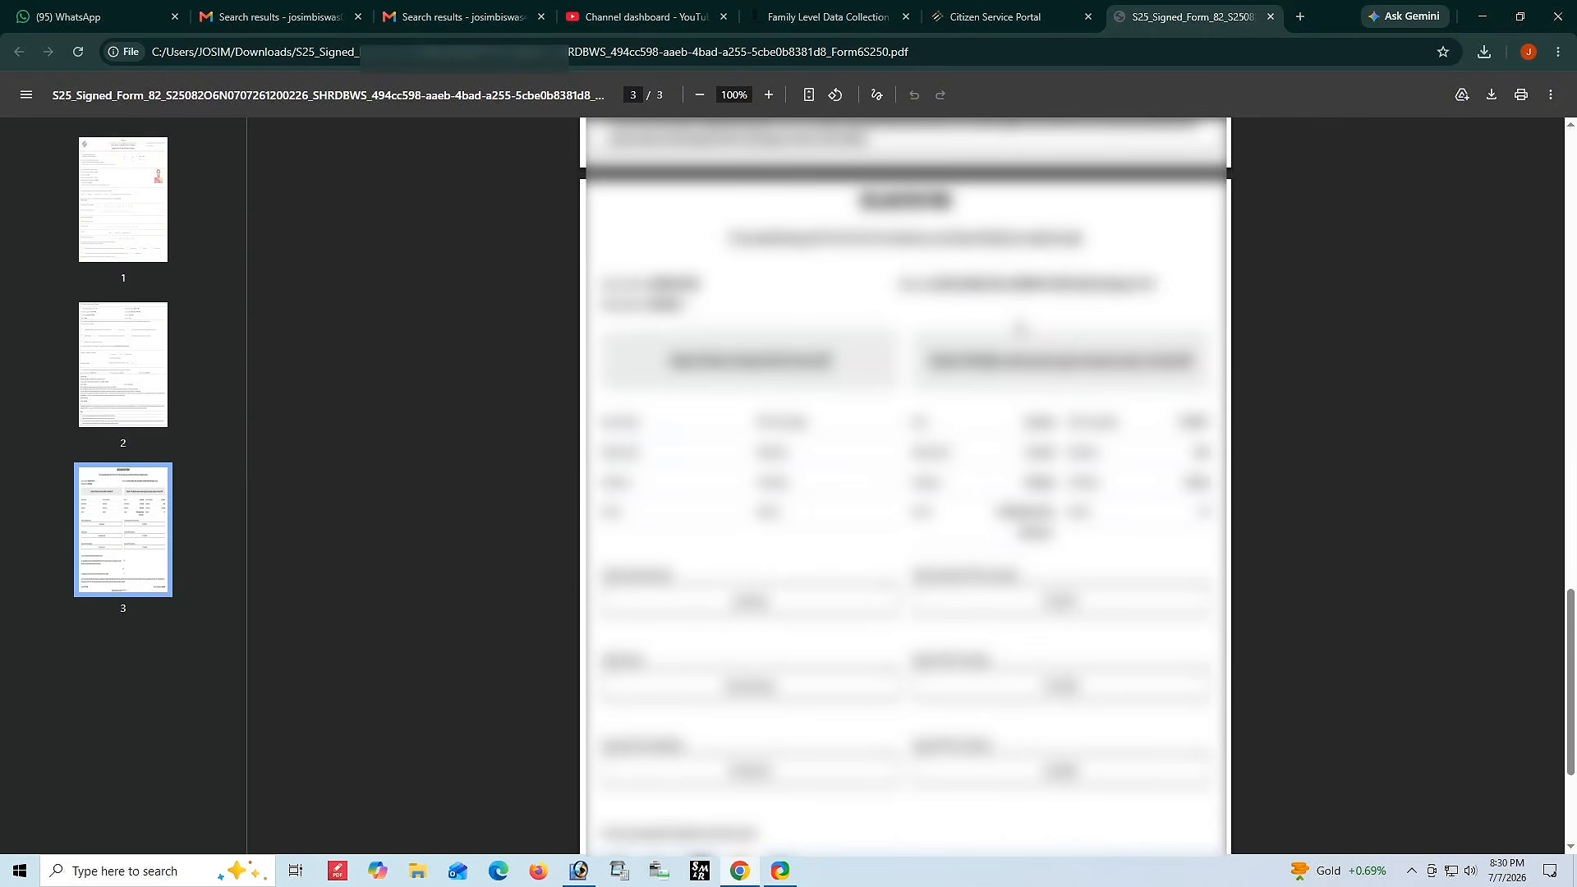
scroll(1019, 328, "up", 20)
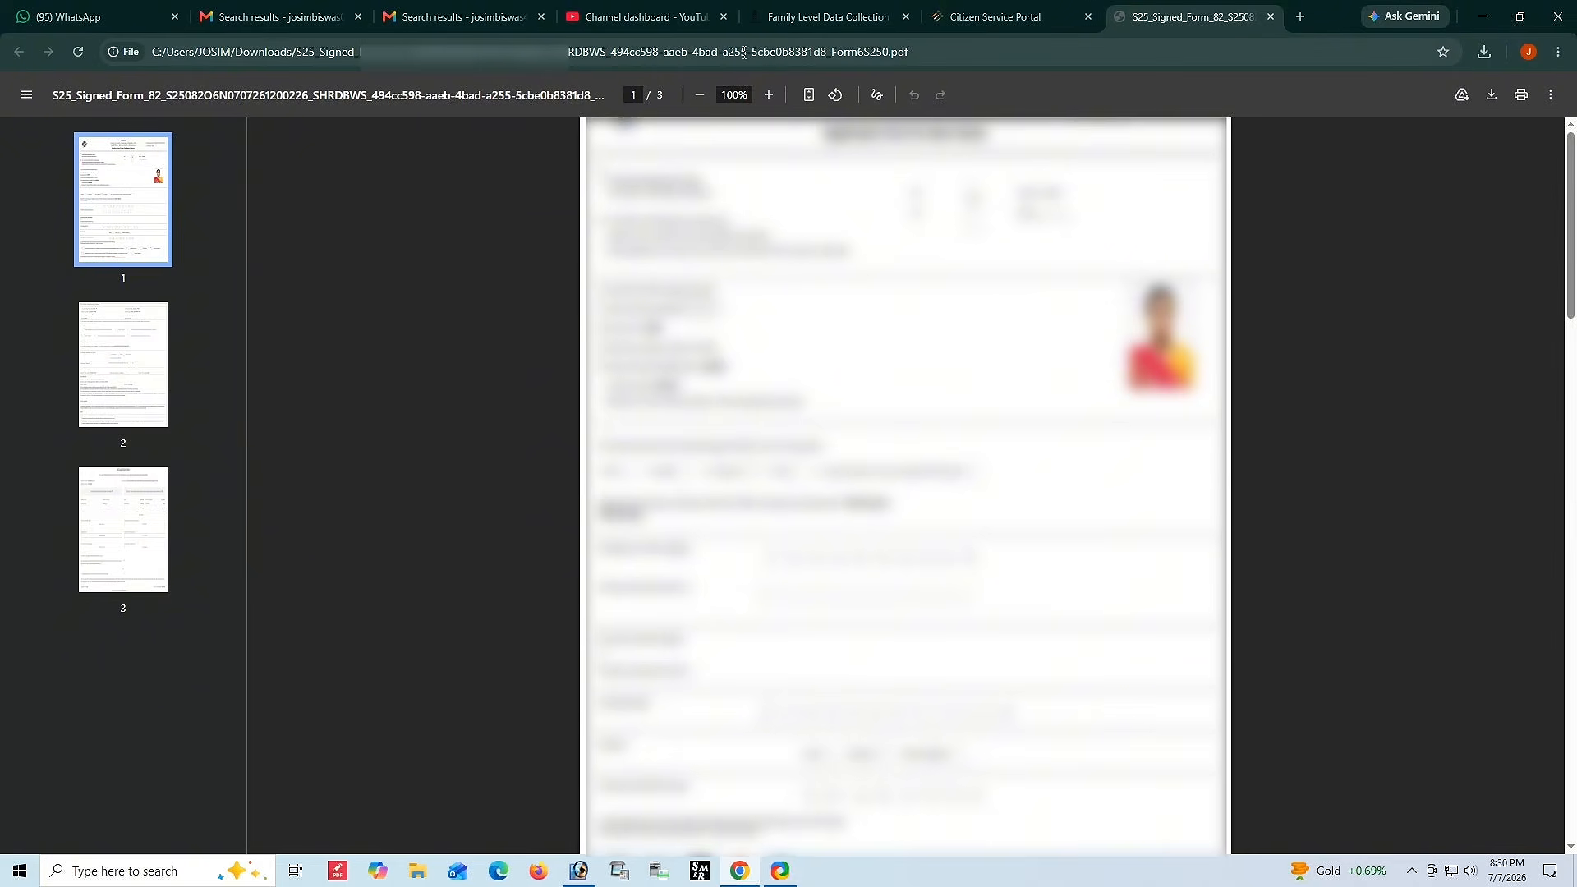
left_click(959, 24)
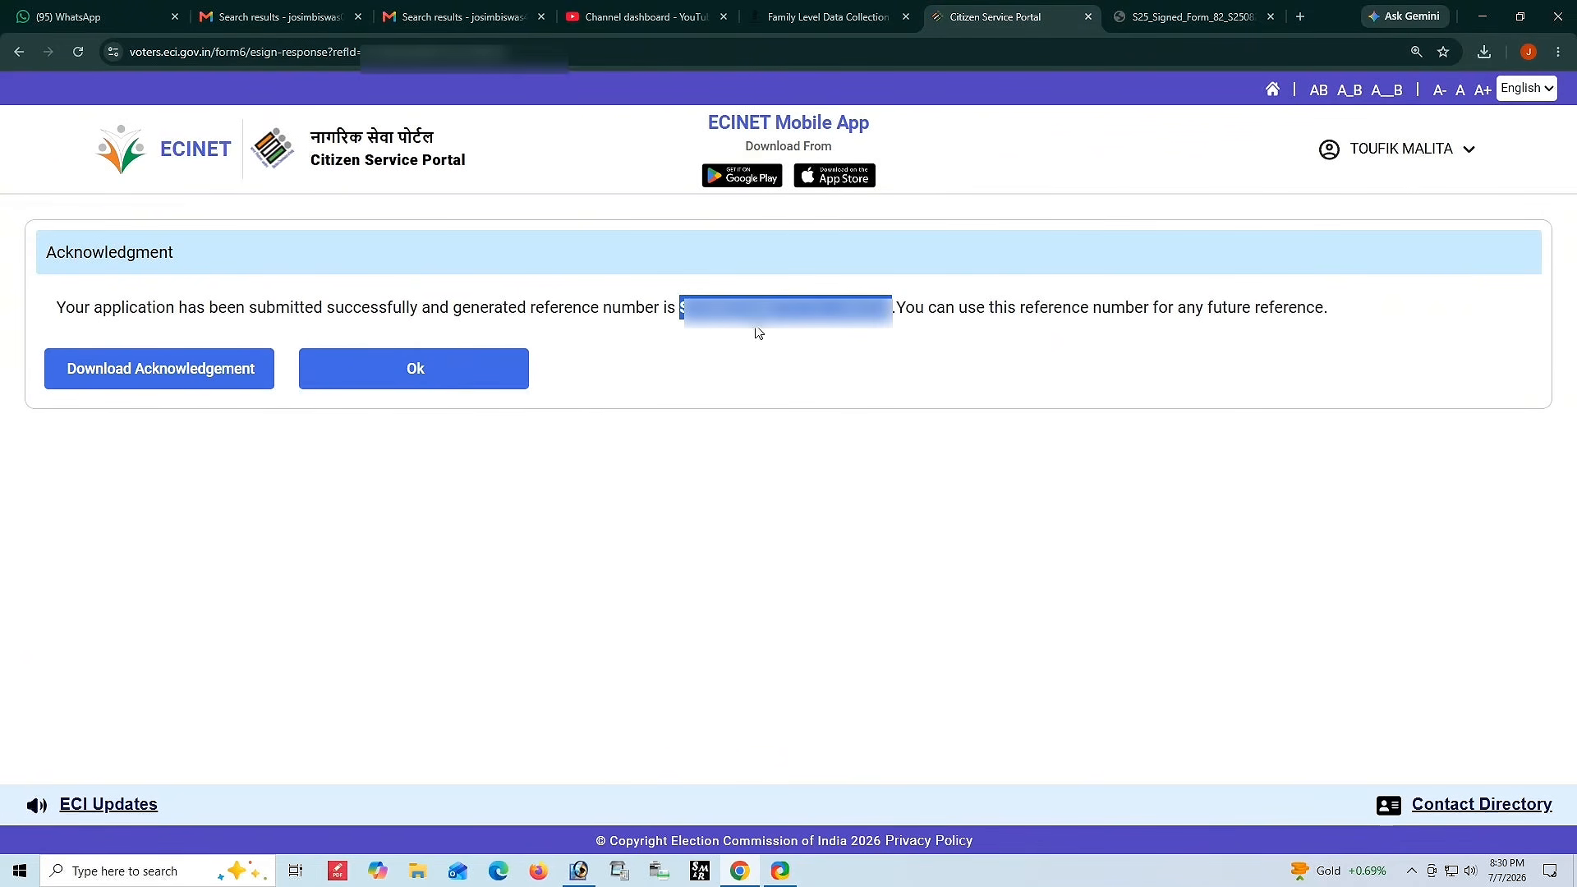
Open Track Application Status and search using the pasted reference number.
left_click(503, 365)
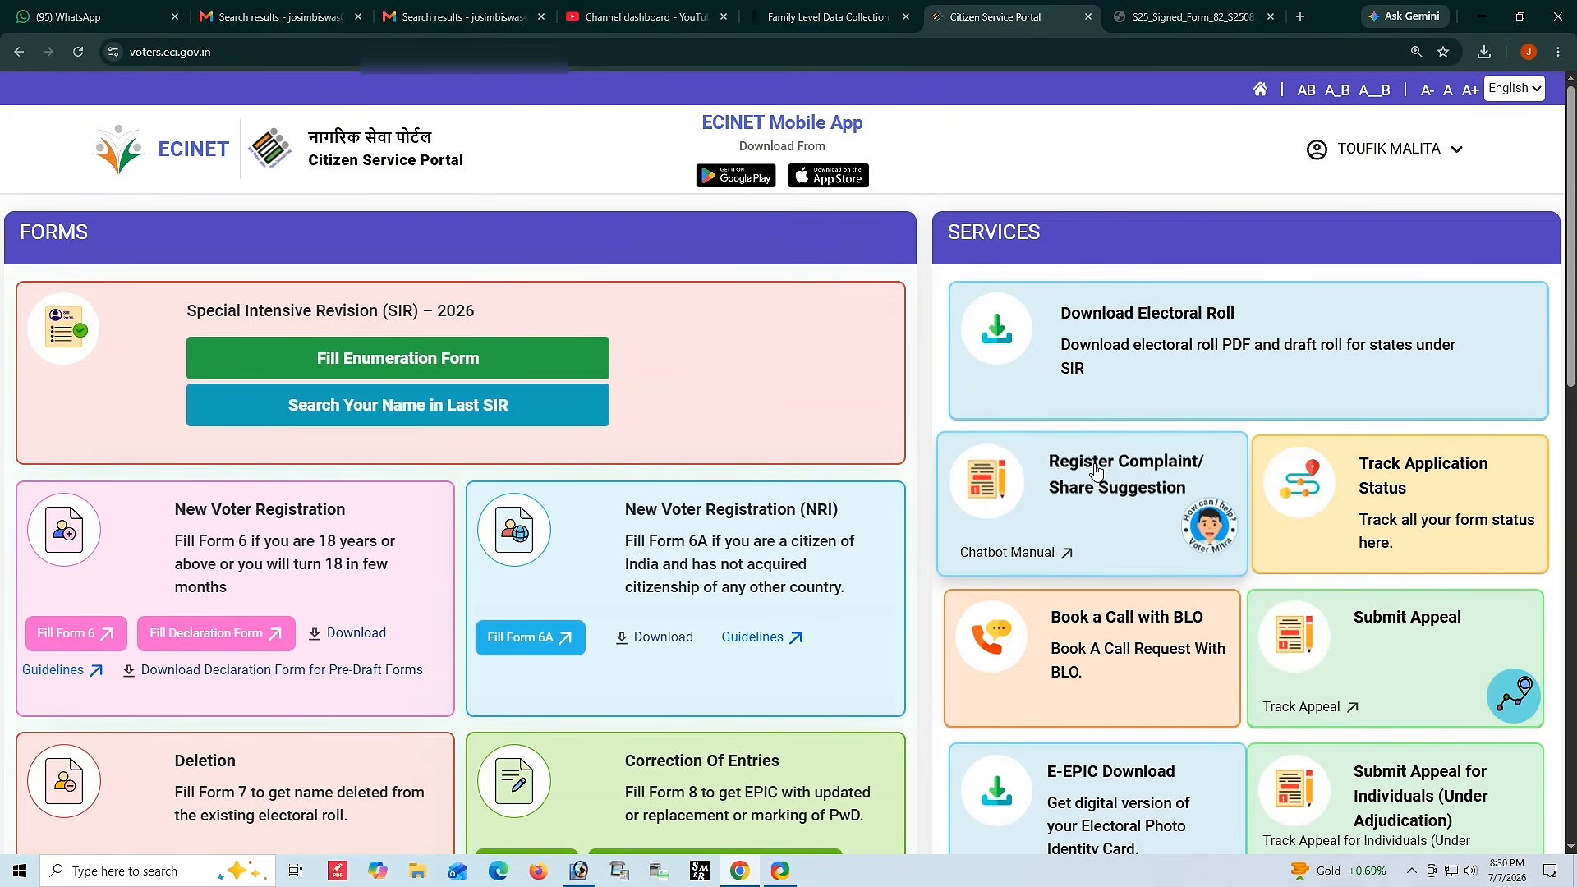
scroll(1095, 470, "down", 2)
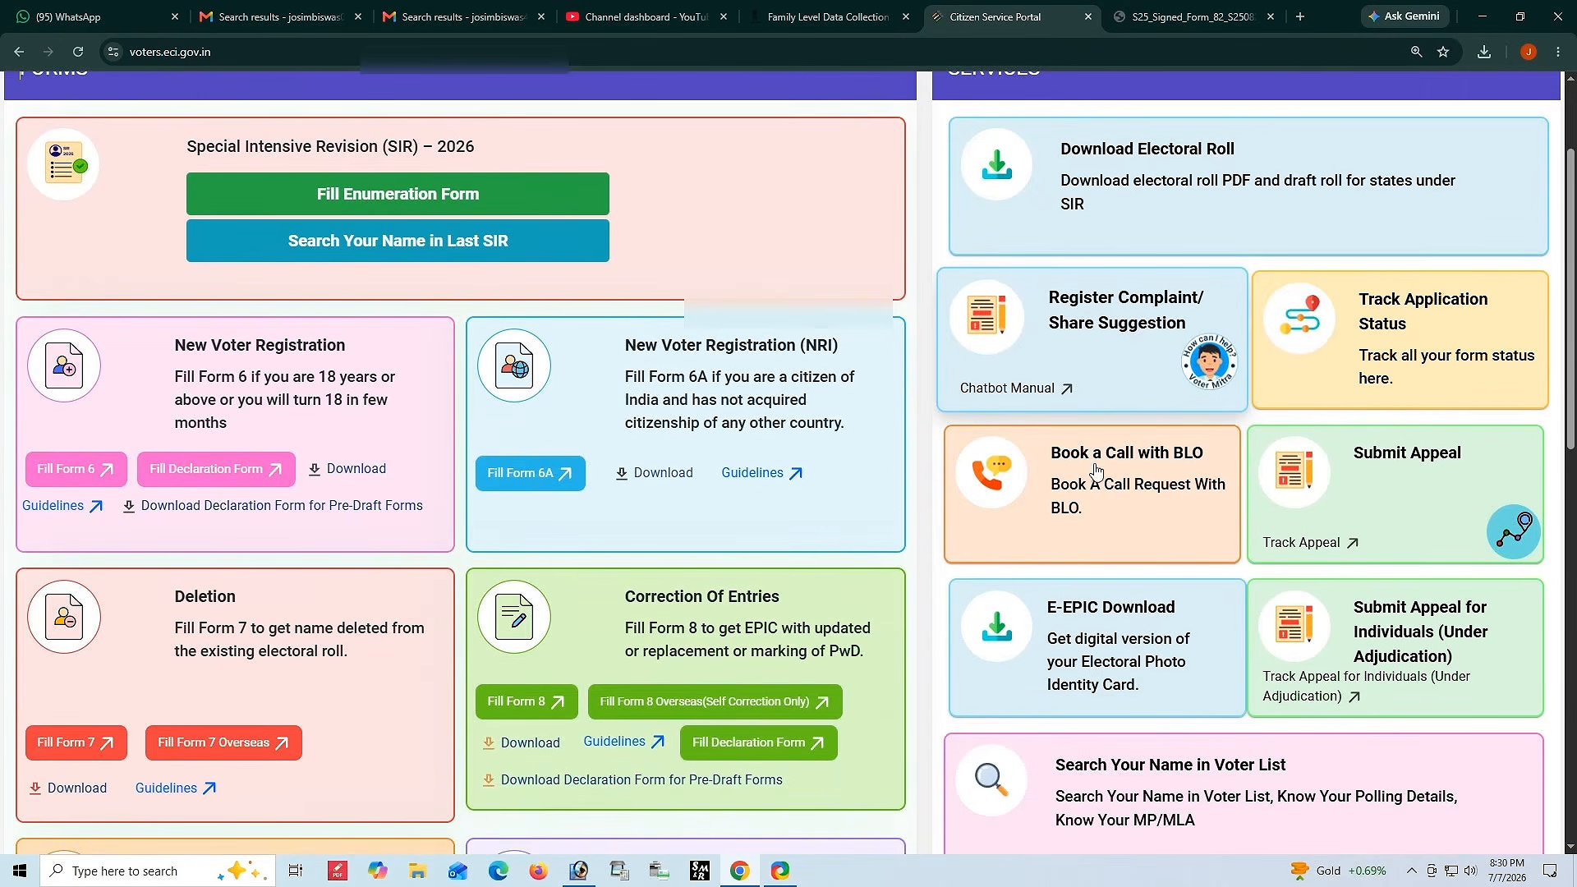
left_click(1383, 336)
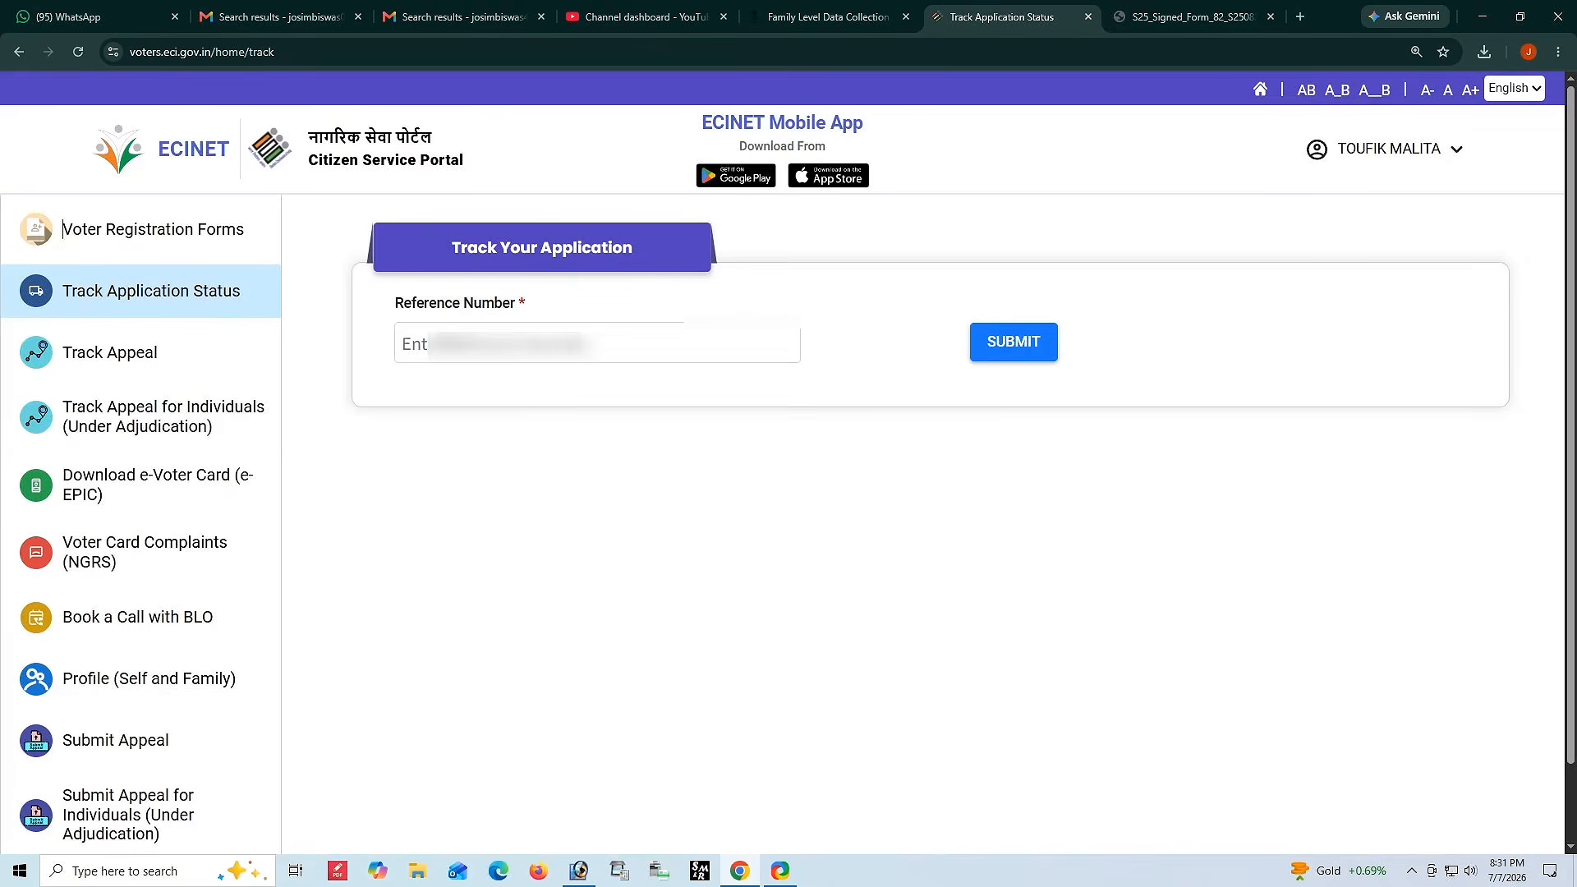
left_click(463, 340)
key("ctrl+v")
left_click(597, 445)
left_click(1026, 359)
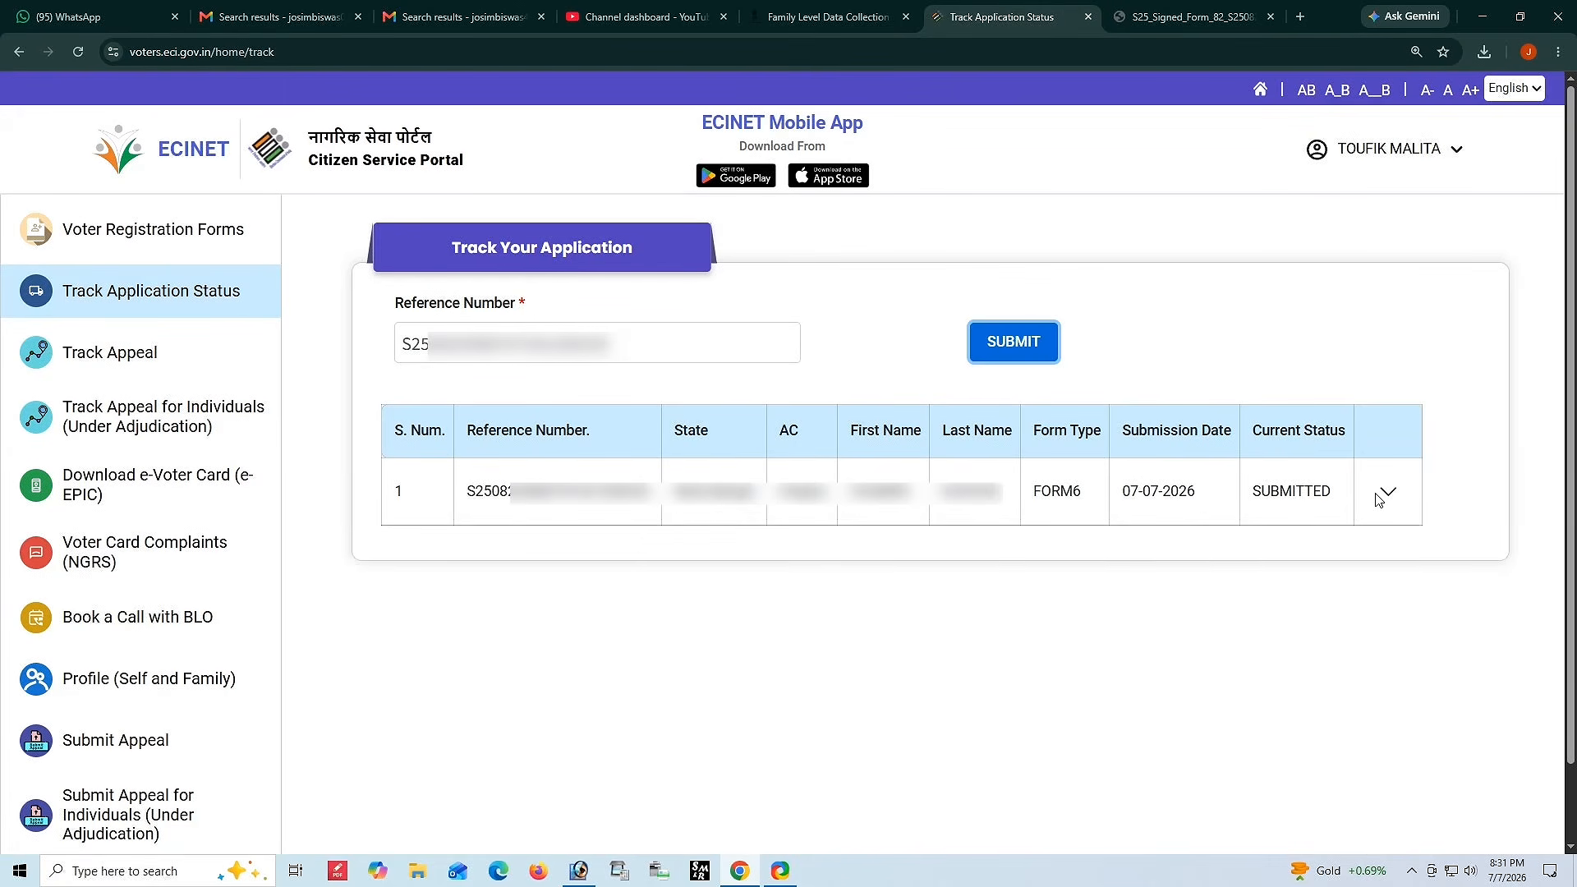
Expand the tracked application's row to view its status details.
left_click(1384, 494)
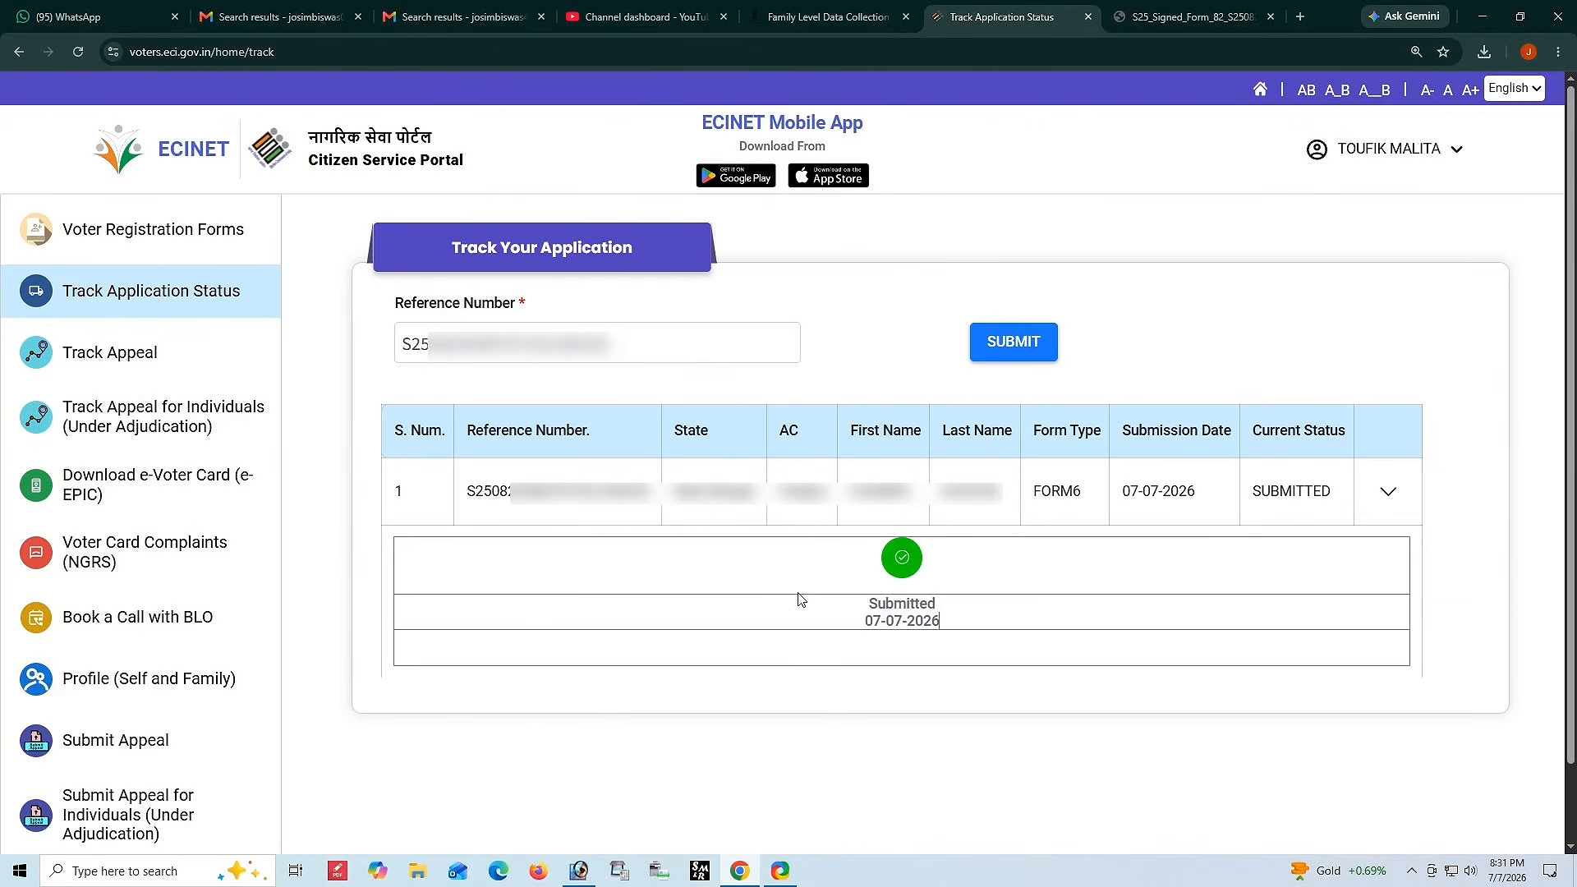
left_click_drag(852, 622, 961, 637)
left_click(951, 630)
left_click(956, 638)
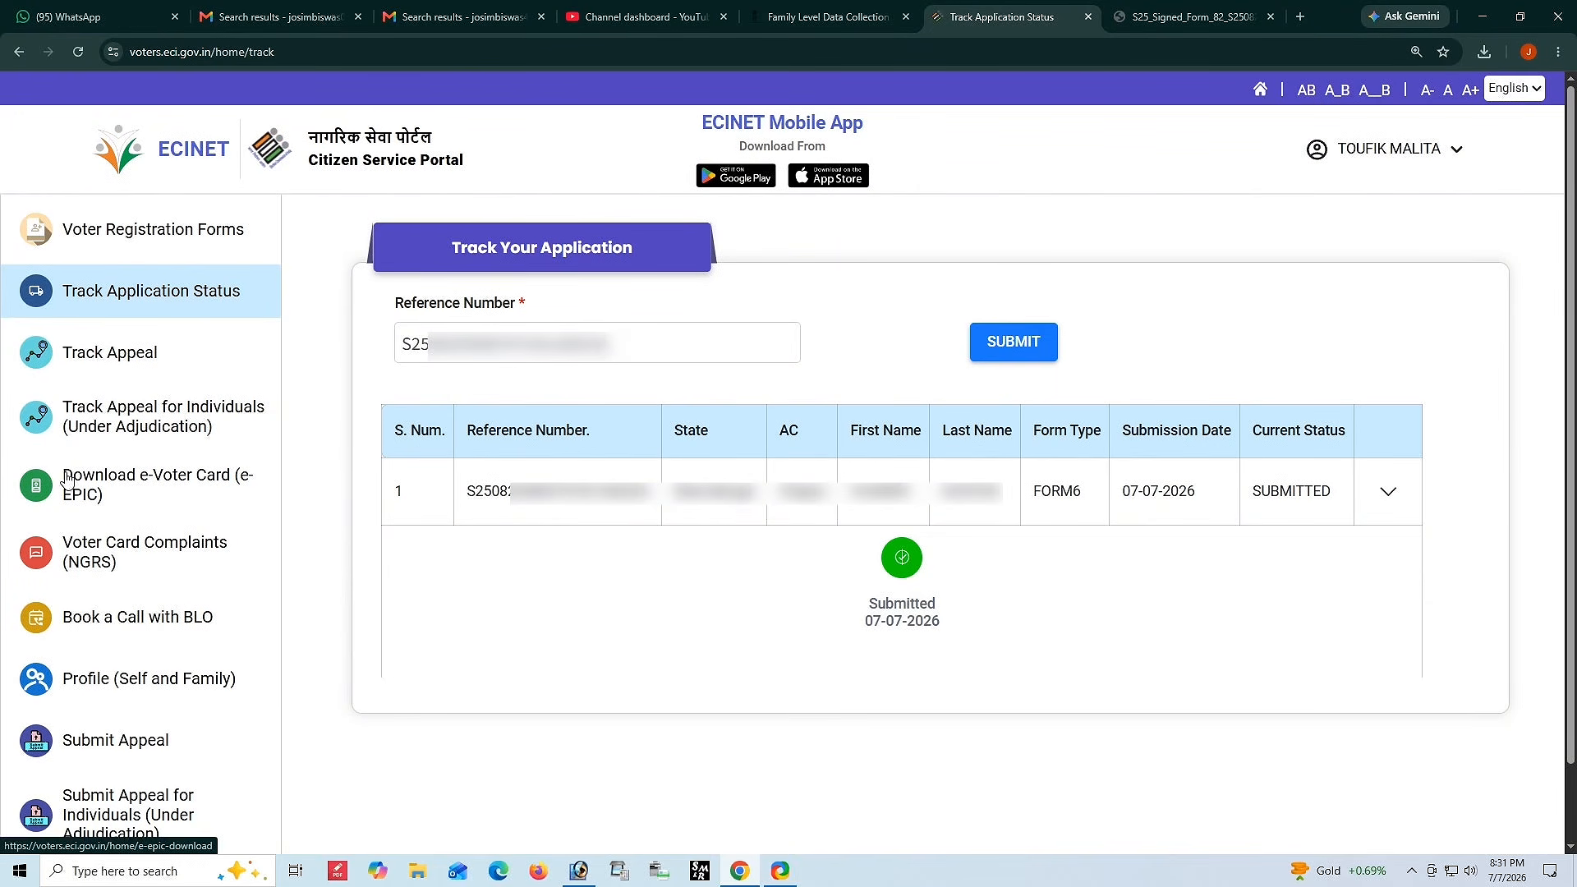
Open Download e-Voter Card and set the state to West Bengal.
left_click(96, 491)
left_click(712, 394)
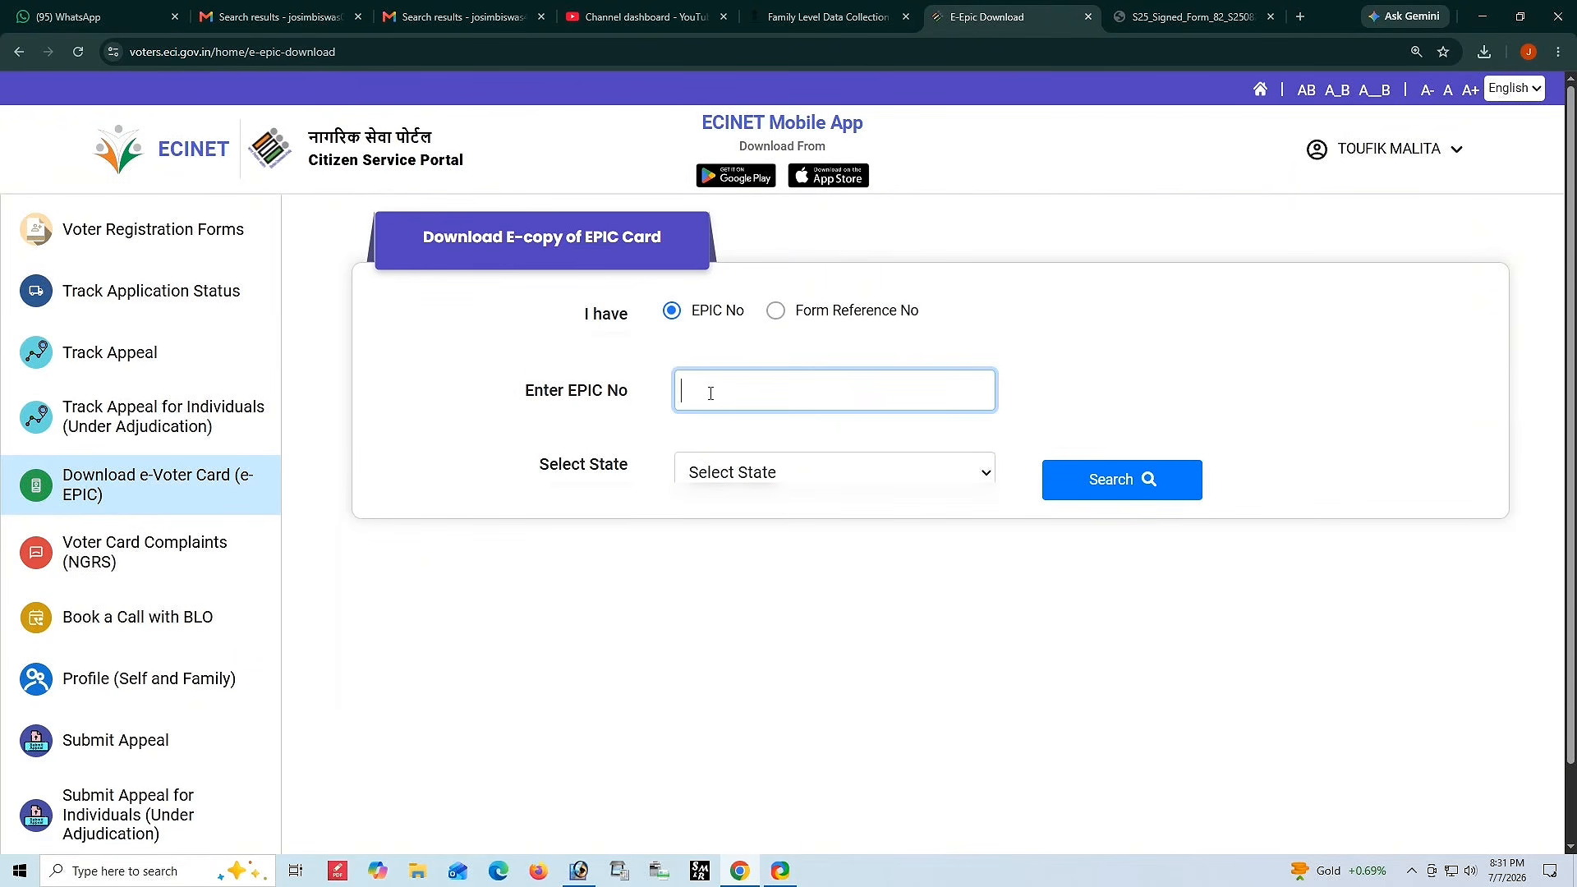
left_click(759, 474)
scroll(795, 394, "down", 7)
left_click(795, 436)
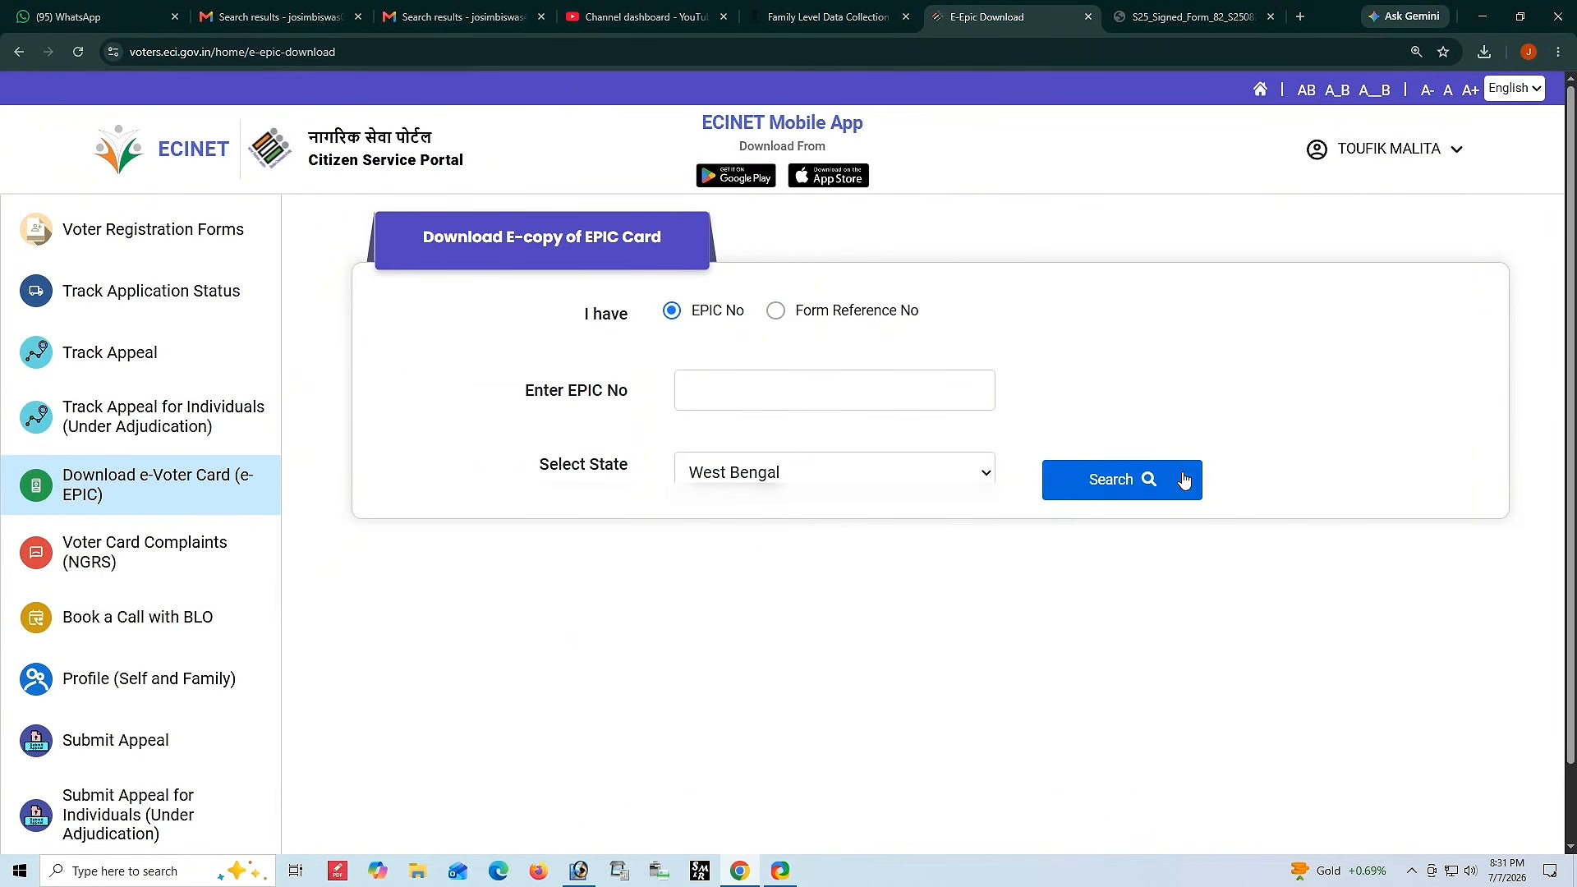
left_click(1410, 871)
left_click(1418, 725)
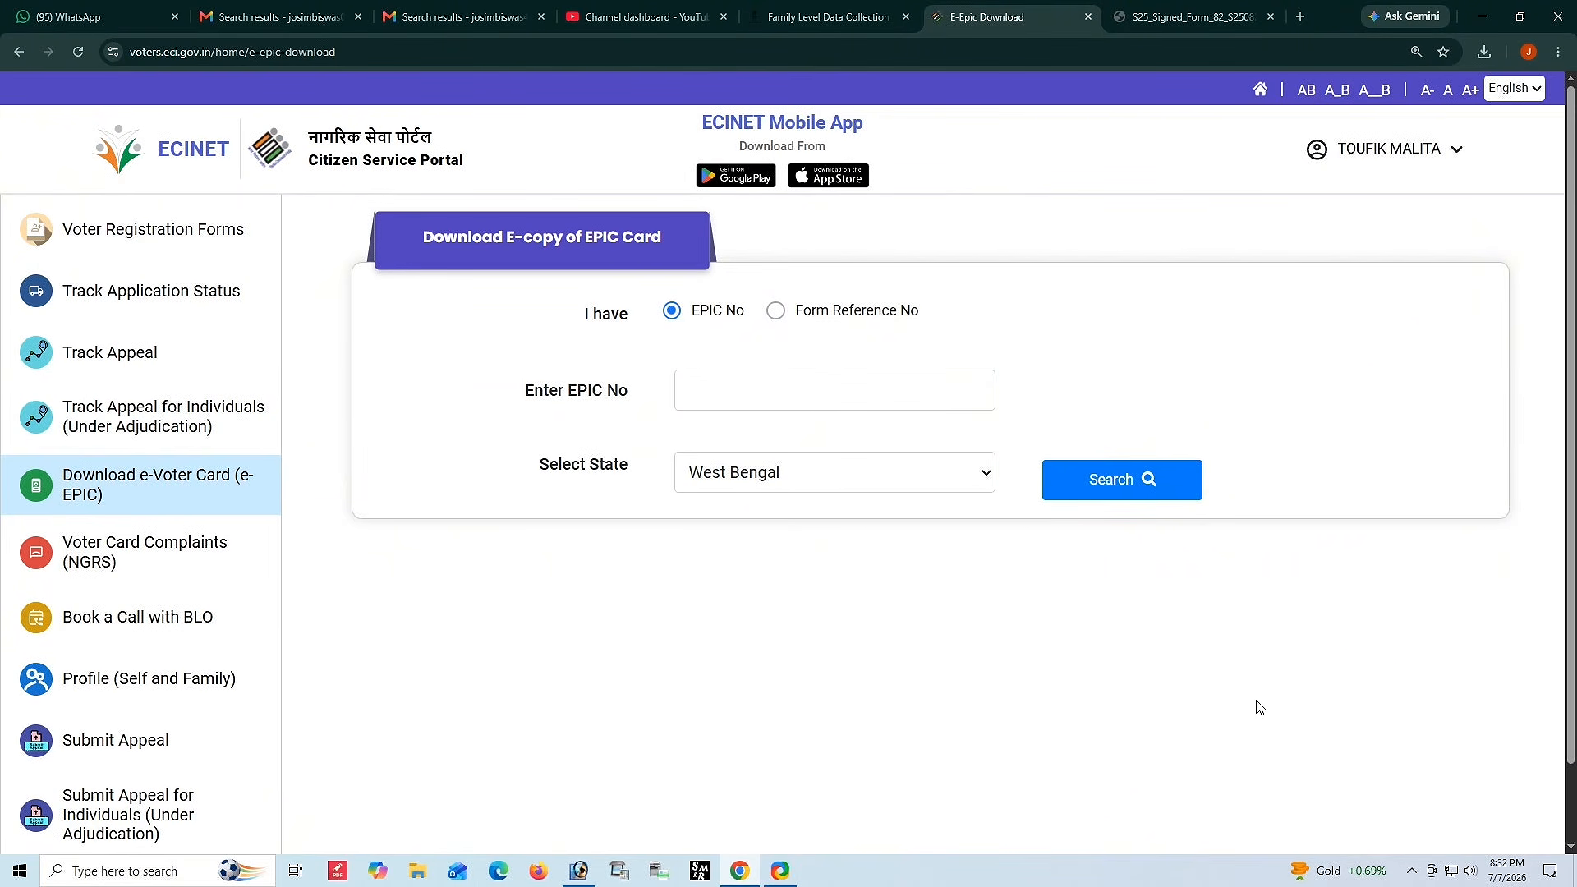
left_click(1411, 870)
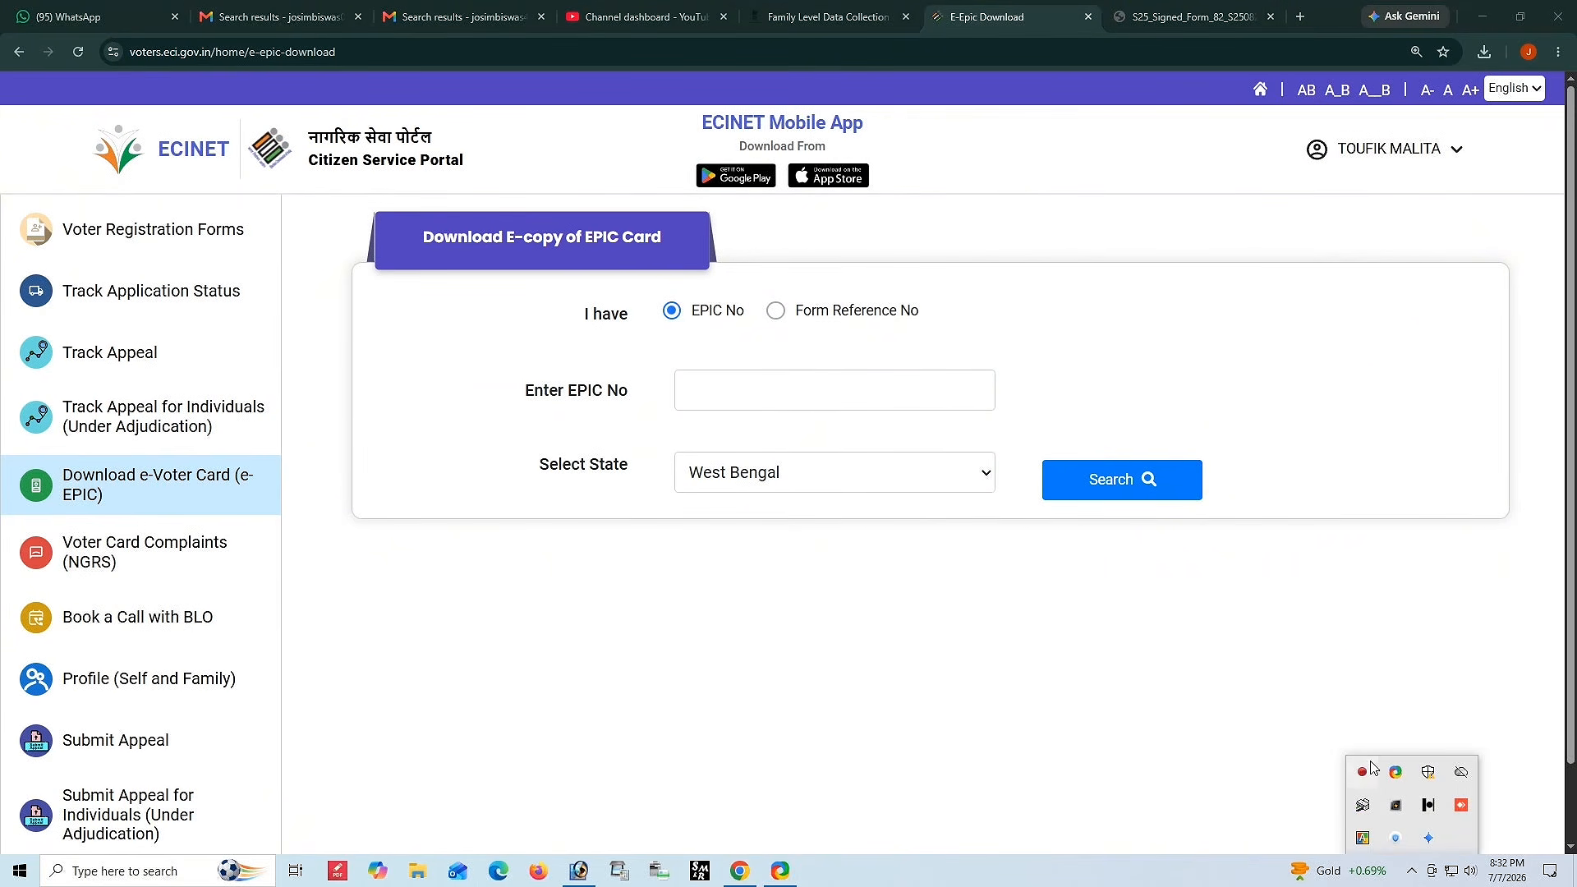